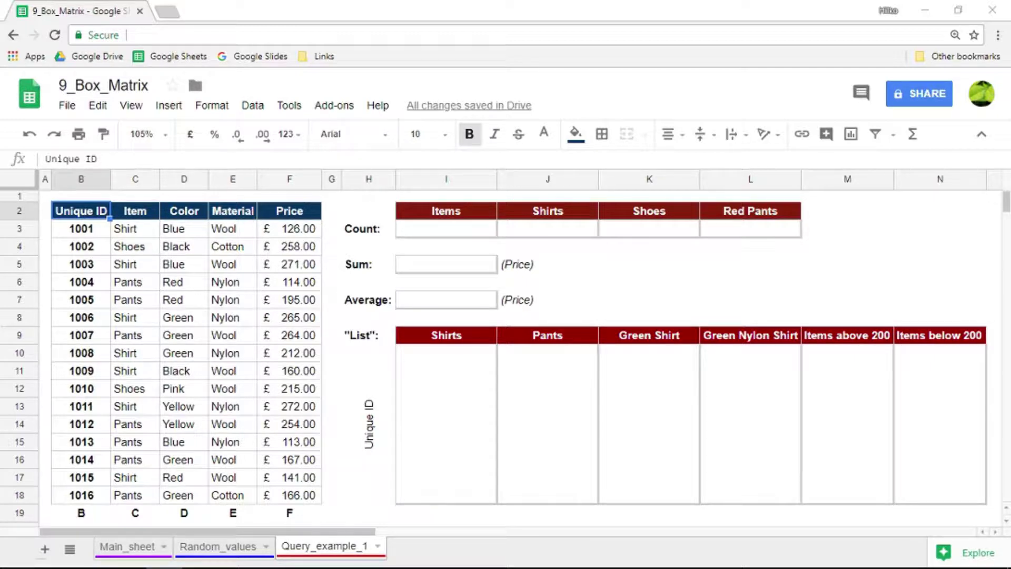
# Examine the source table's Unique ID, Item, Color, Material and Price columns.
pyautogui.moveTo(81, 211); pyautogui.dragTo(289, 495)
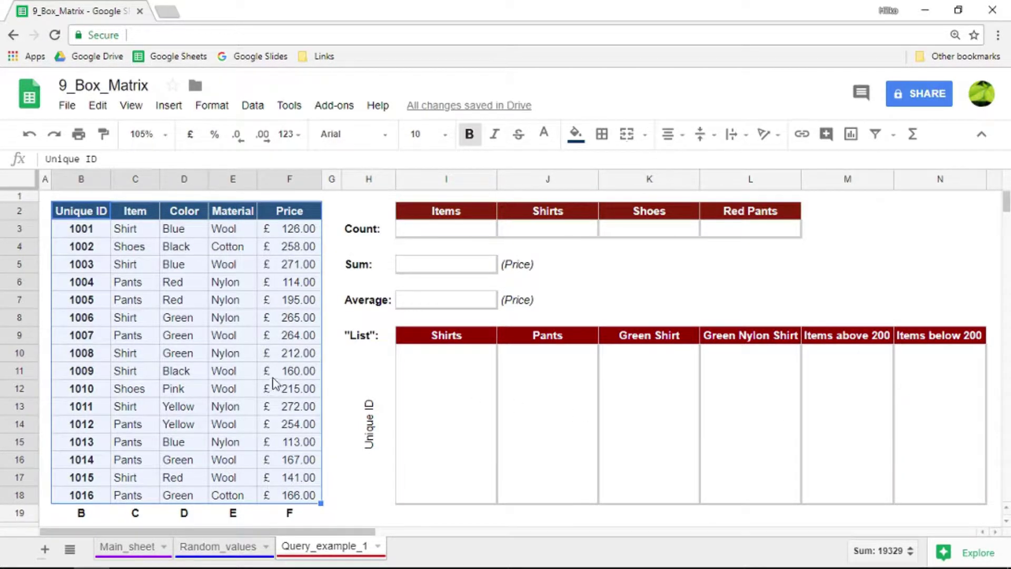
pyautogui.moveTo(82, 210); pyautogui.dragTo(302, 500)
pyautogui.click(130, 224)
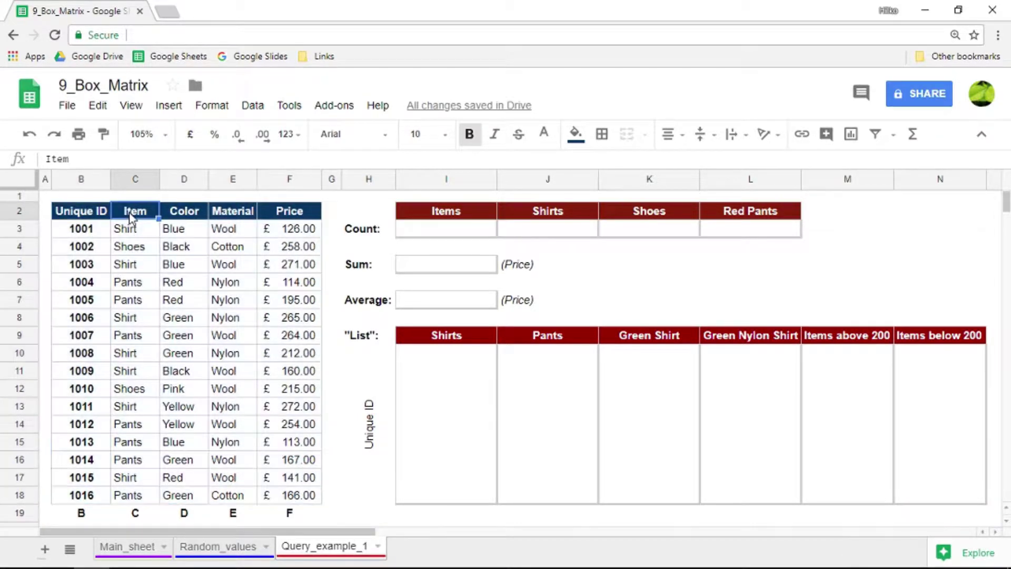
pyautogui.click(133, 250)
pyautogui.click(139, 284)
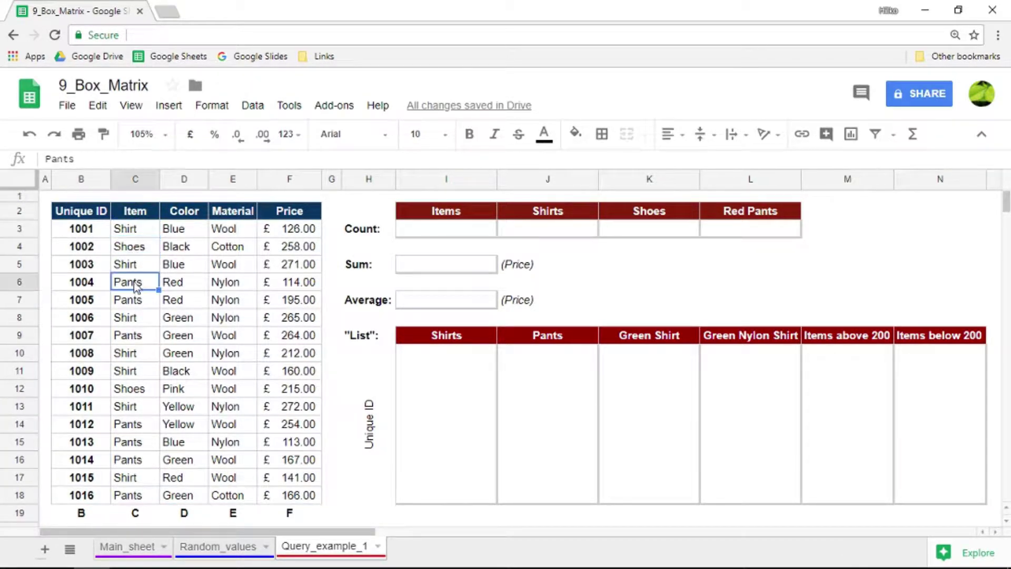
pyautogui.click(182, 247)
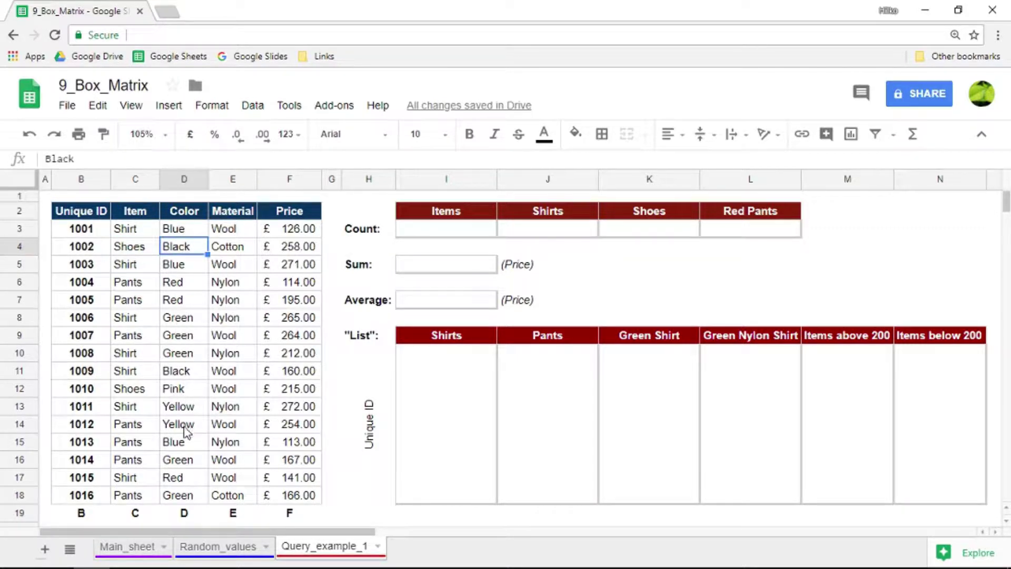
pyautogui.click(228, 219)
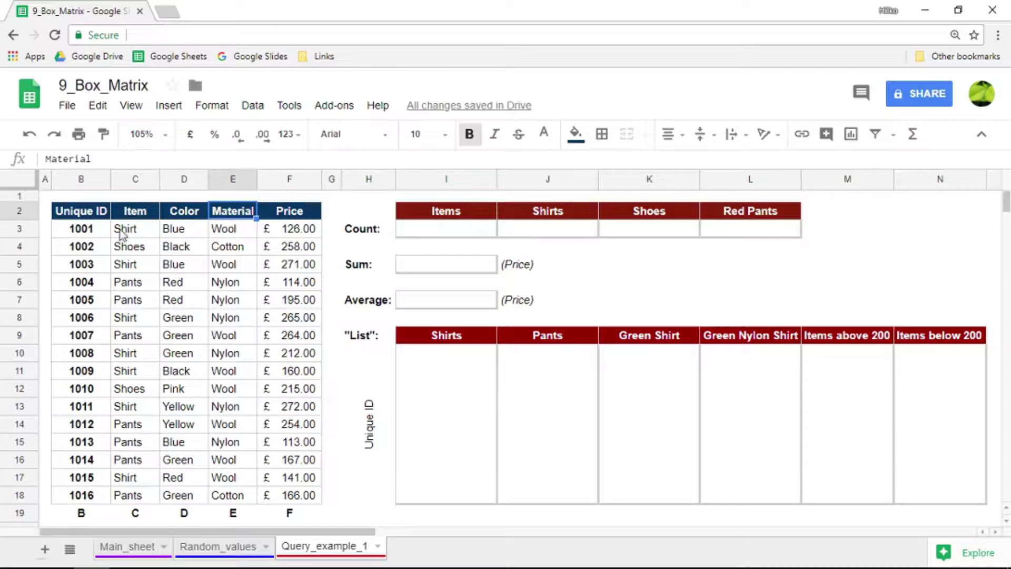
pyautogui.moveTo(126, 228); pyautogui.dragTo(126, 398)
pyautogui.moveTo(292, 228); pyautogui.dragTo(294, 496)
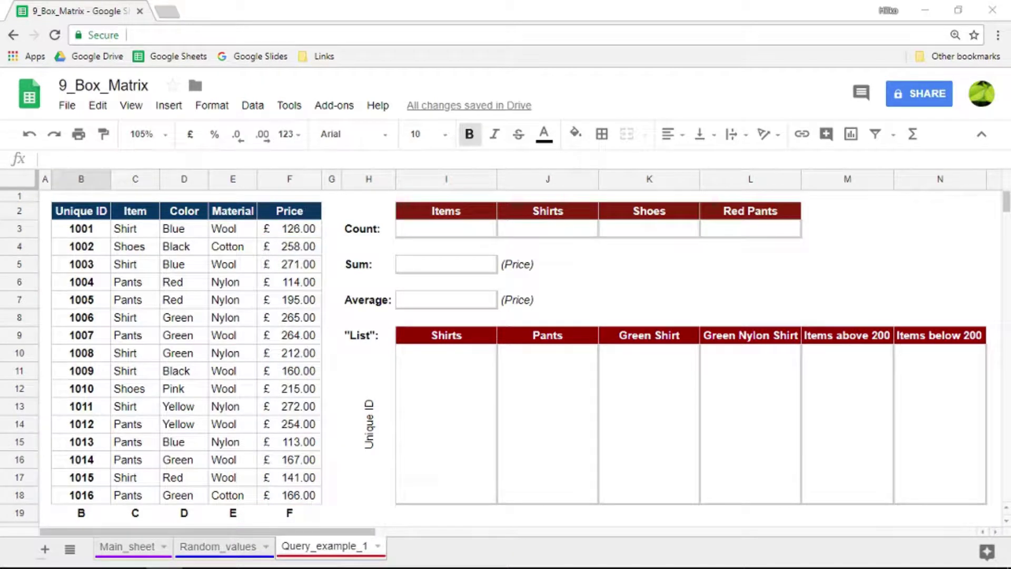
# Review the empty Count, Sum, Average and "List" result areas beside the source table.
pyautogui.click(437, 230)
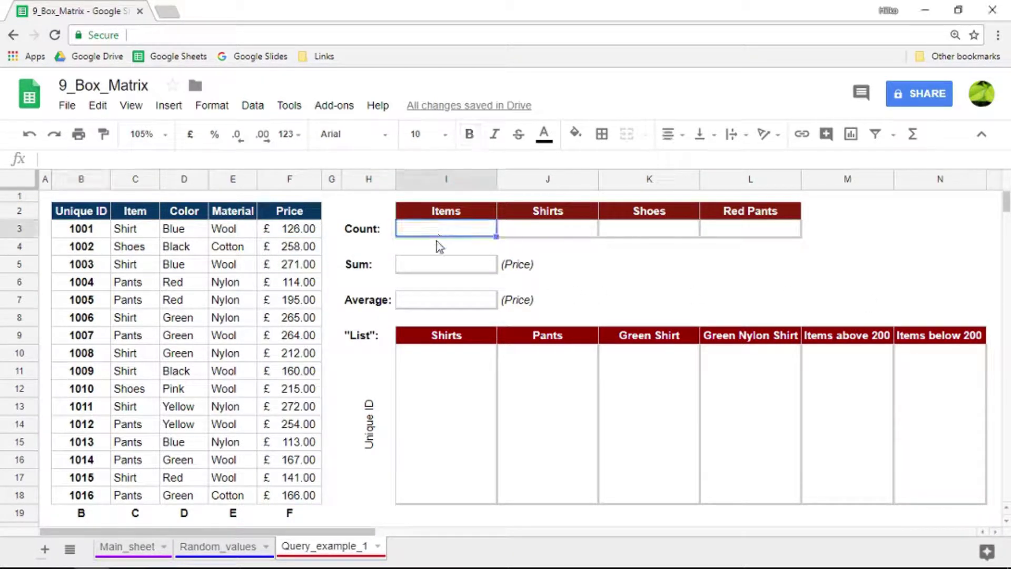
pyautogui.click(426, 268)
pyautogui.click(431, 309)
pyautogui.click(429, 368)
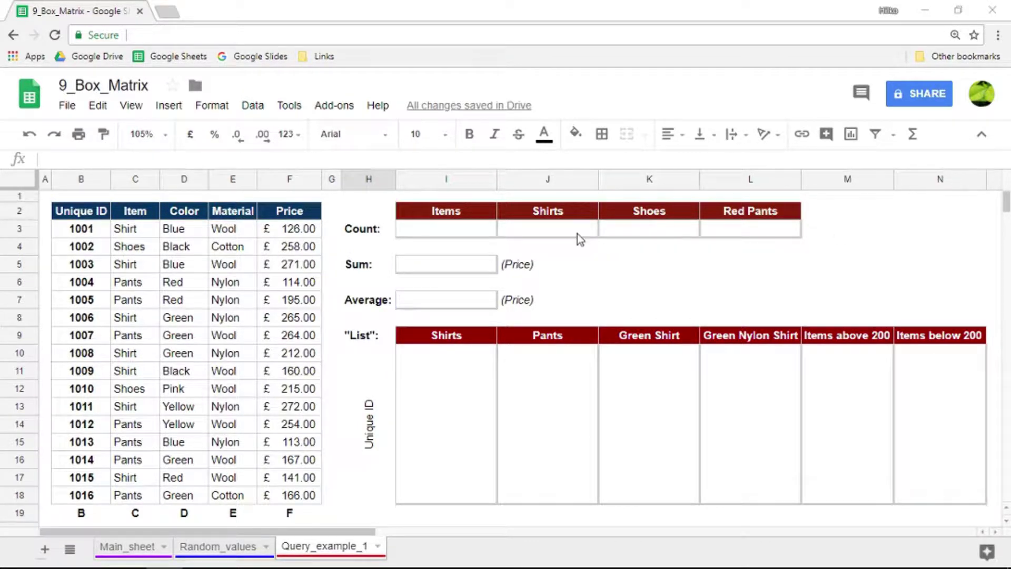
pyautogui.click(363, 234)
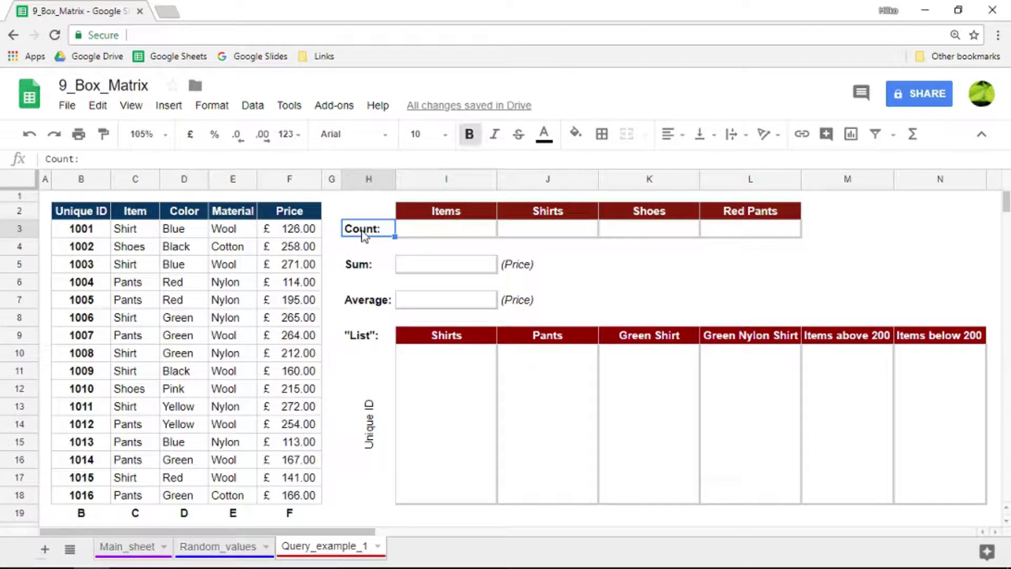
pyautogui.click(367, 269)
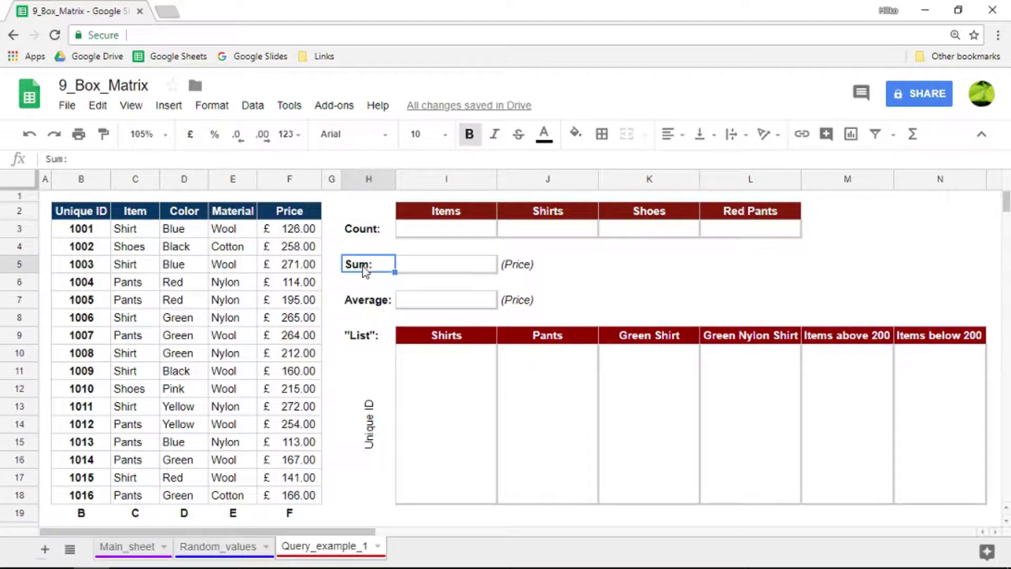
pyautogui.click(374, 307)
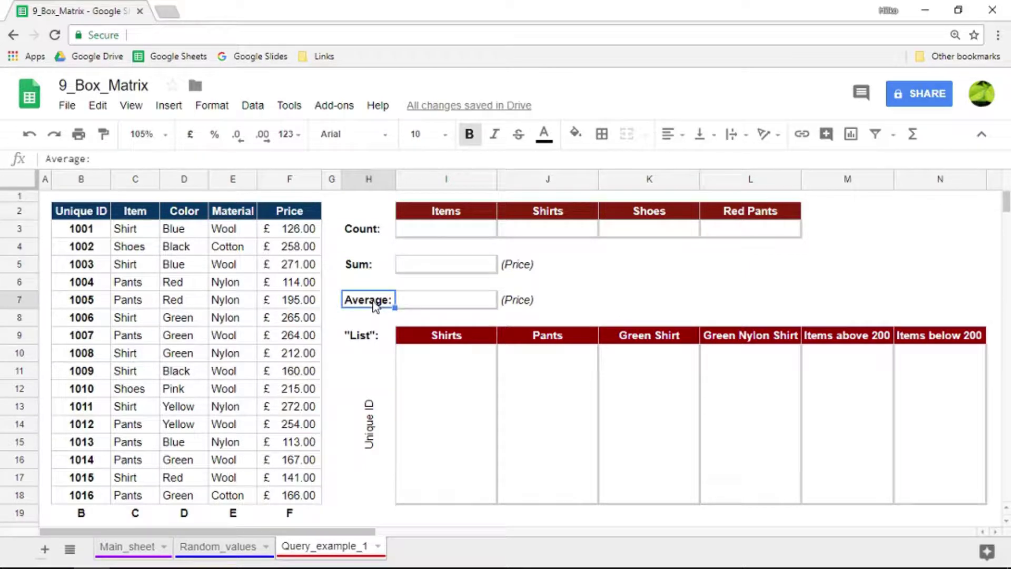
pyautogui.click(369, 339)
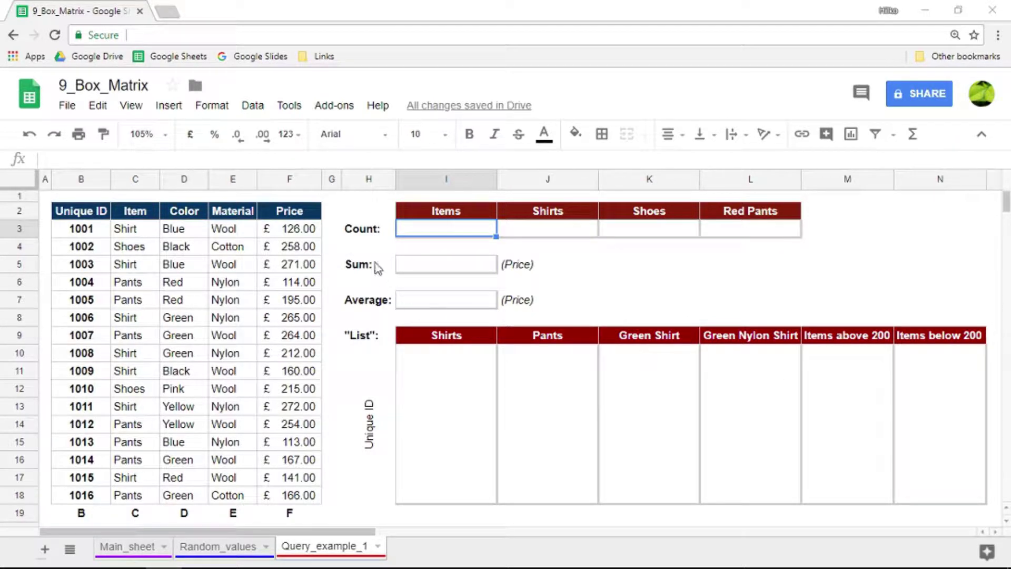
# Enter =QUERY(B2:F18,"",1) in the Count cell under Items, using the whole source table as data.
pyautogui.click(443, 228)
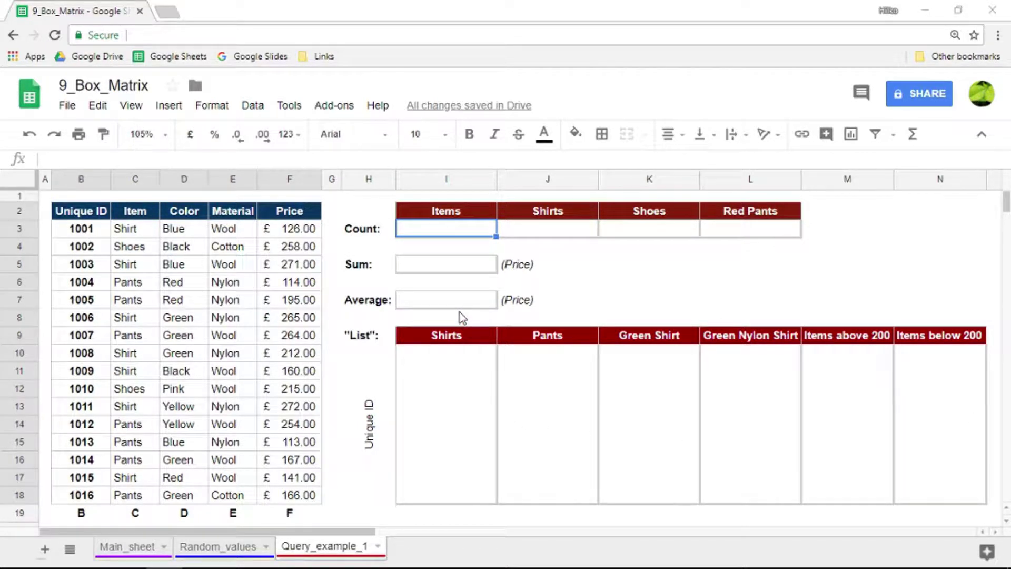
pyautogui.click(430, 230)
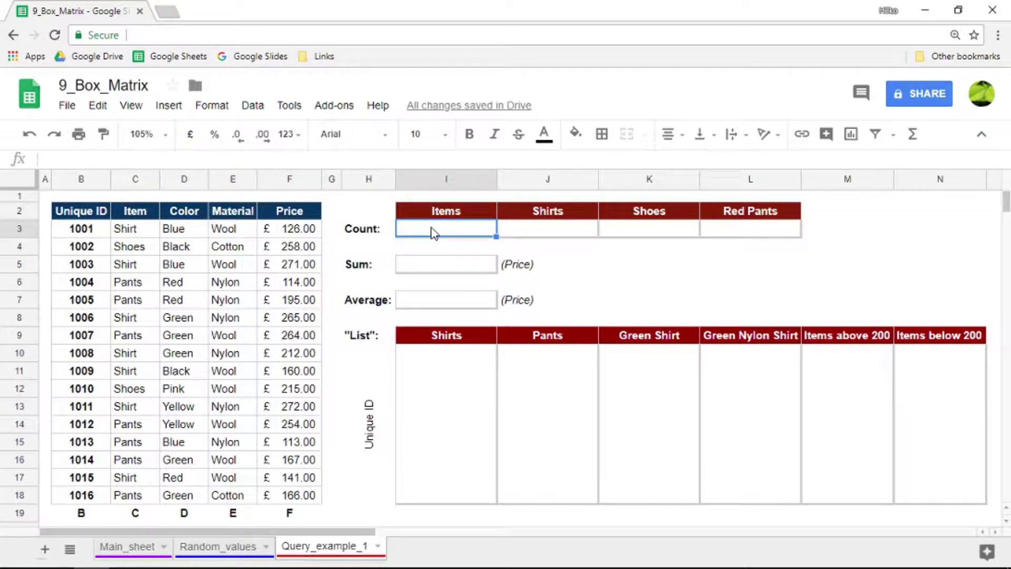
pyautogui.write('=q')
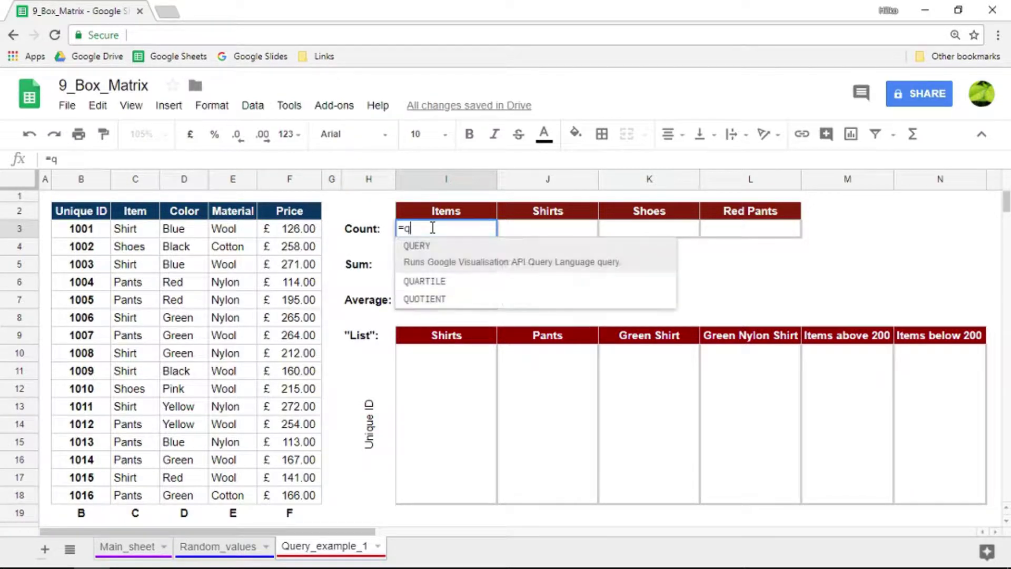
pyautogui.click(410, 262)
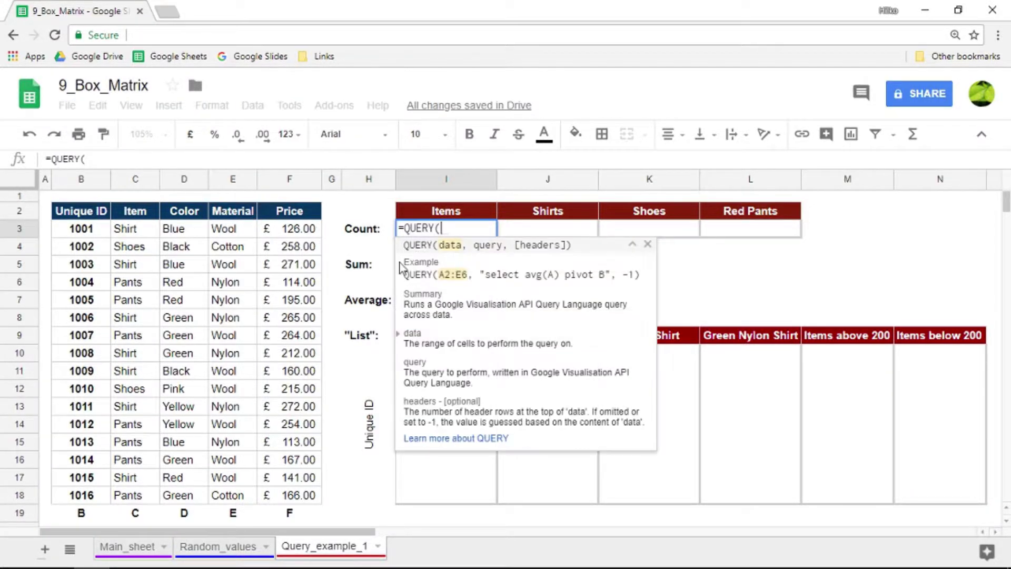
pyautogui.moveTo(72, 218); pyautogui.dragTo(289, 498)
pyautogui.write(',')
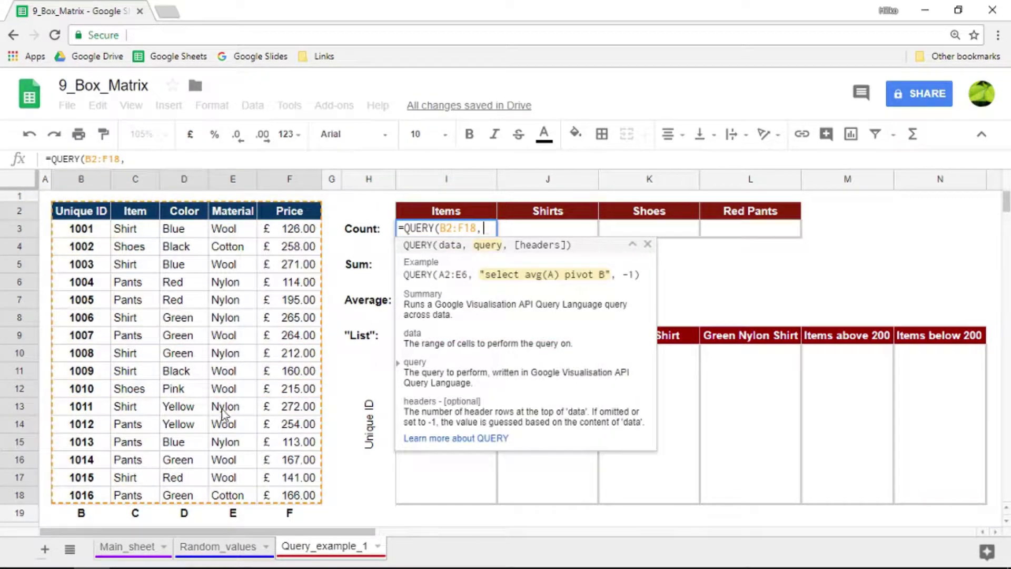
pyautogui.write('""')
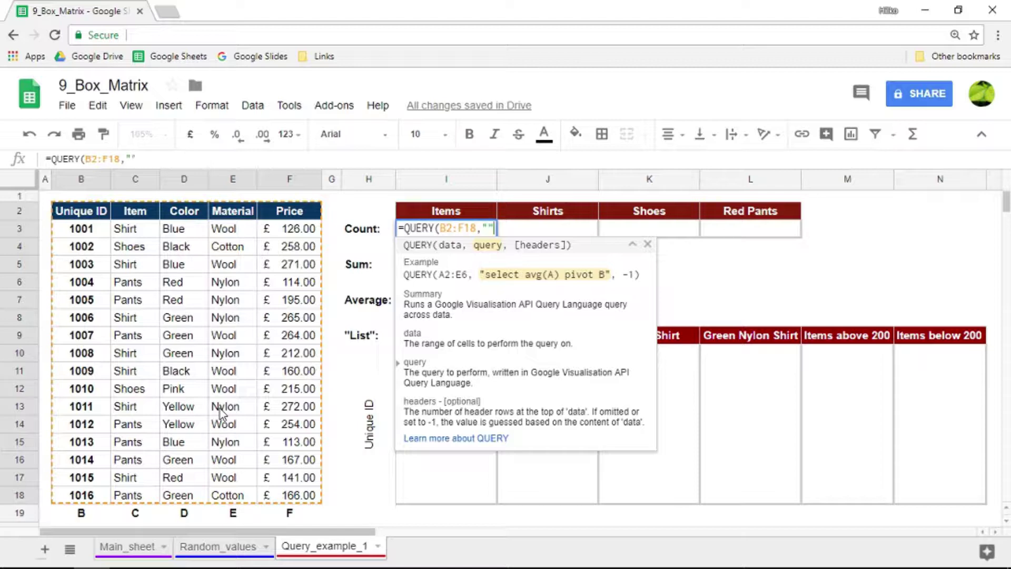
pyautogui.write(',1')
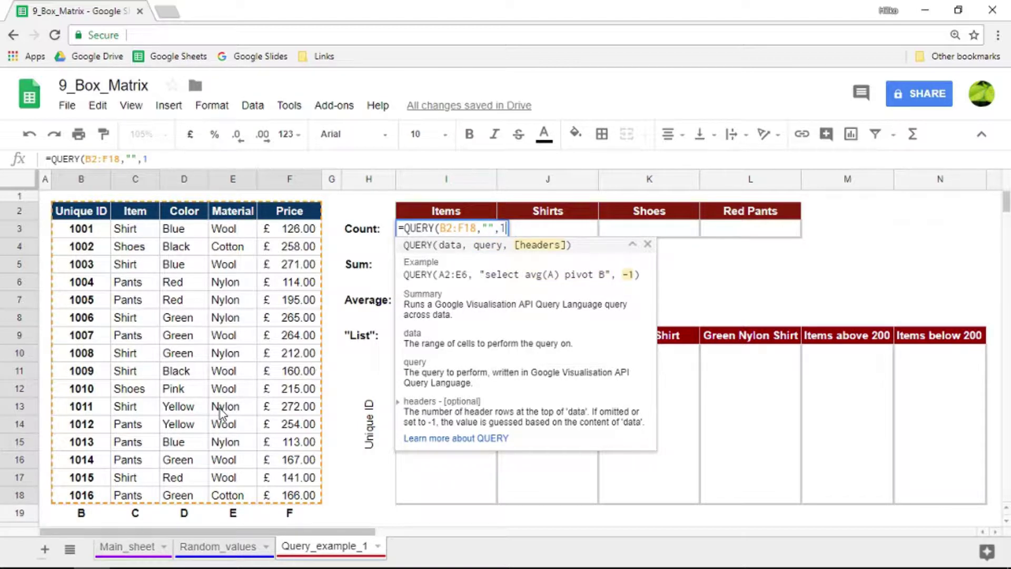
pyautogui.write(')')
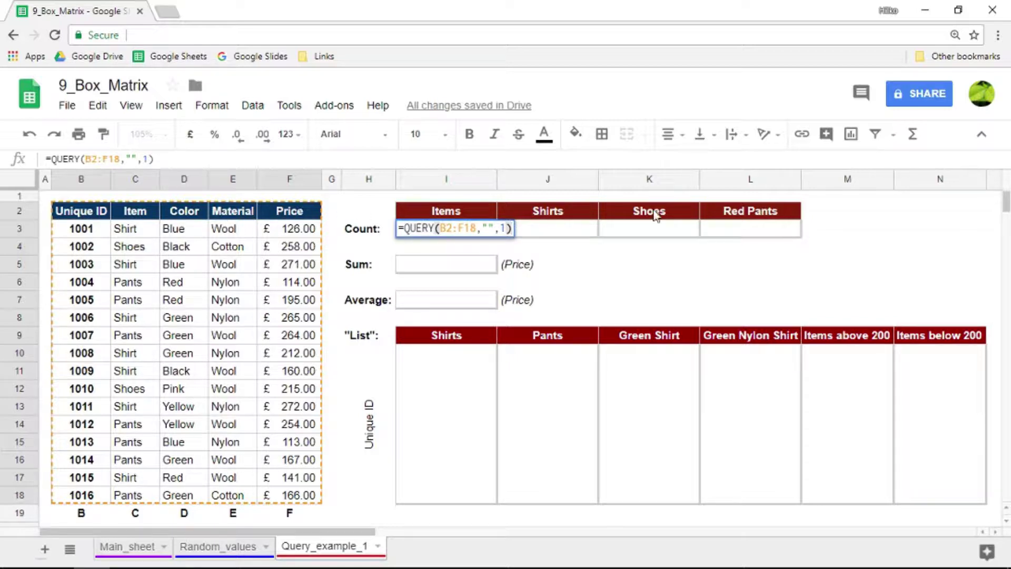
pyautogui.scroll(-1, 495, 326)
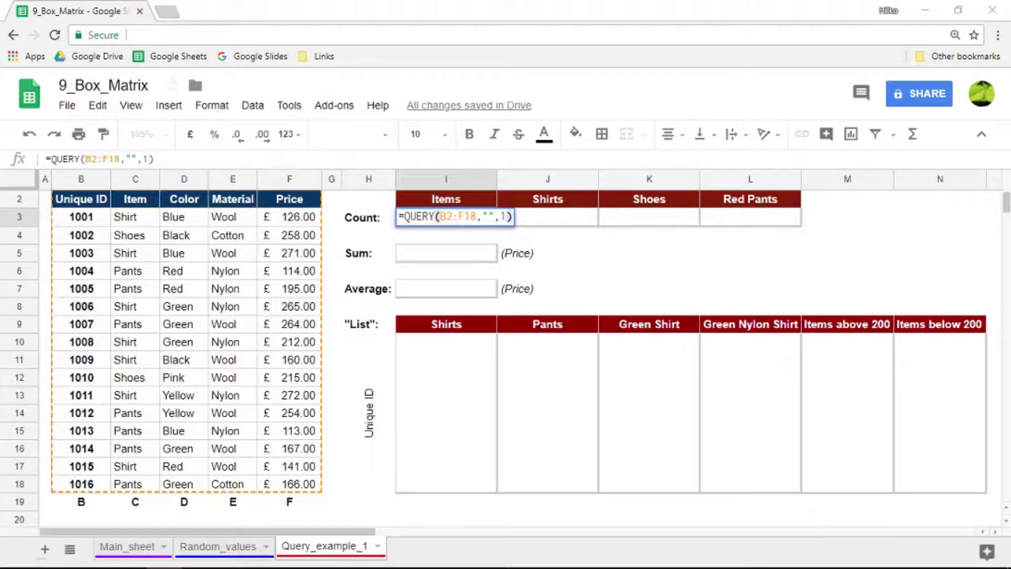
pyautogui.click(508, 216)
pyautogui.press('Return')
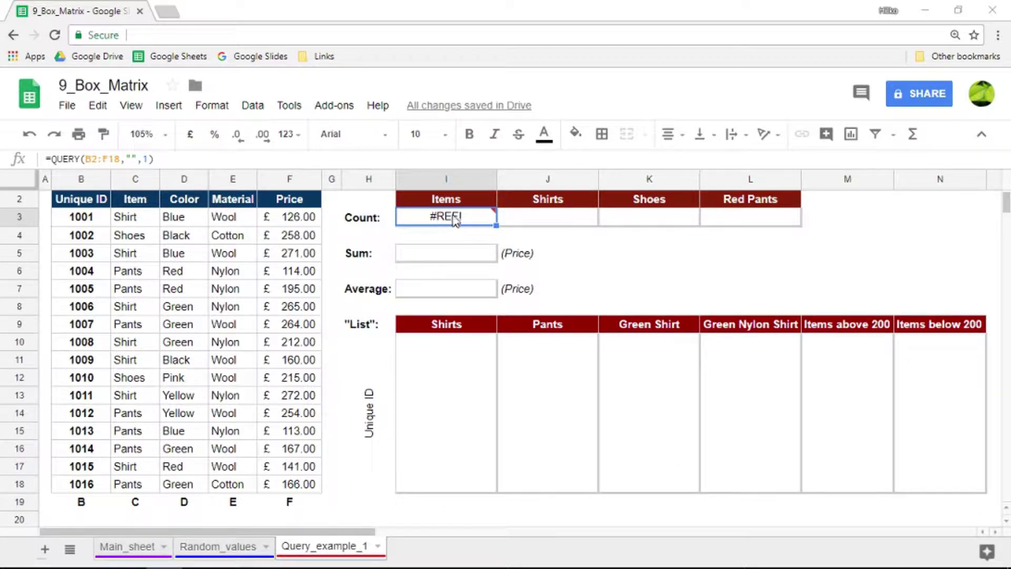
# Fill the empty query string in the Items count formula with select count(C).
pyautogui.moveTo(456, 220)
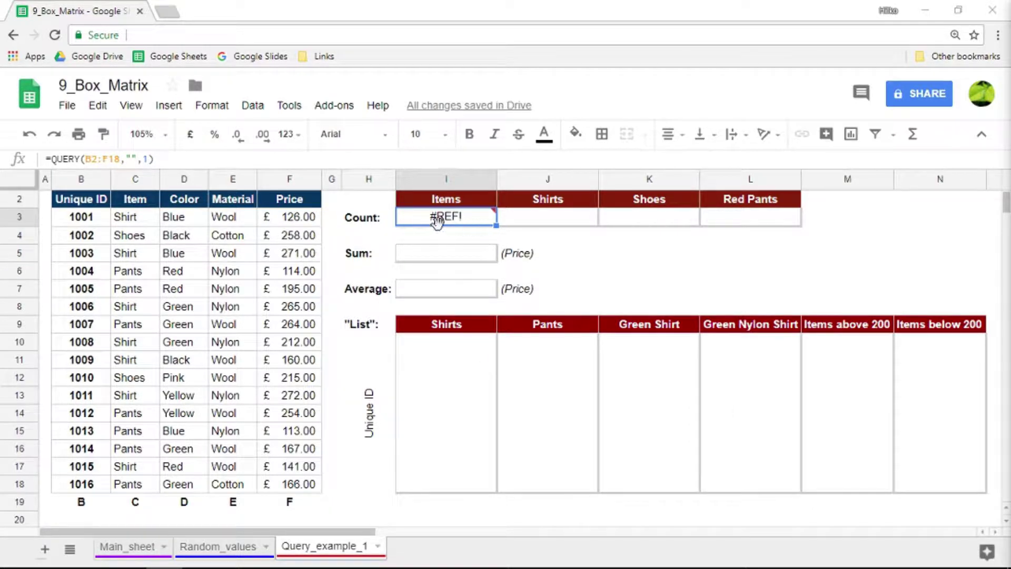
pyautogui.click(133, 159)
pyautogui.write('select co')
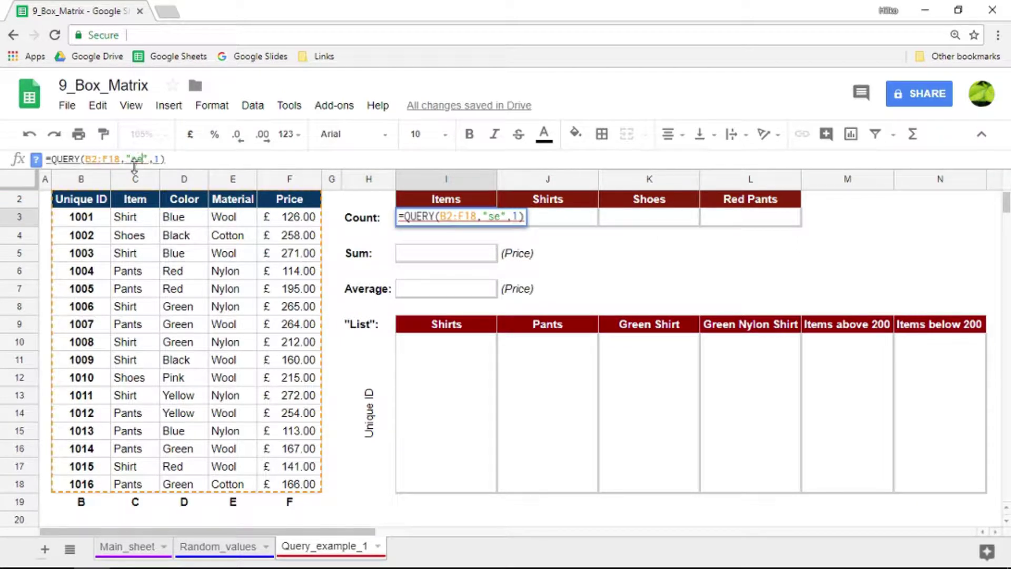
pyautogui.write('unt')
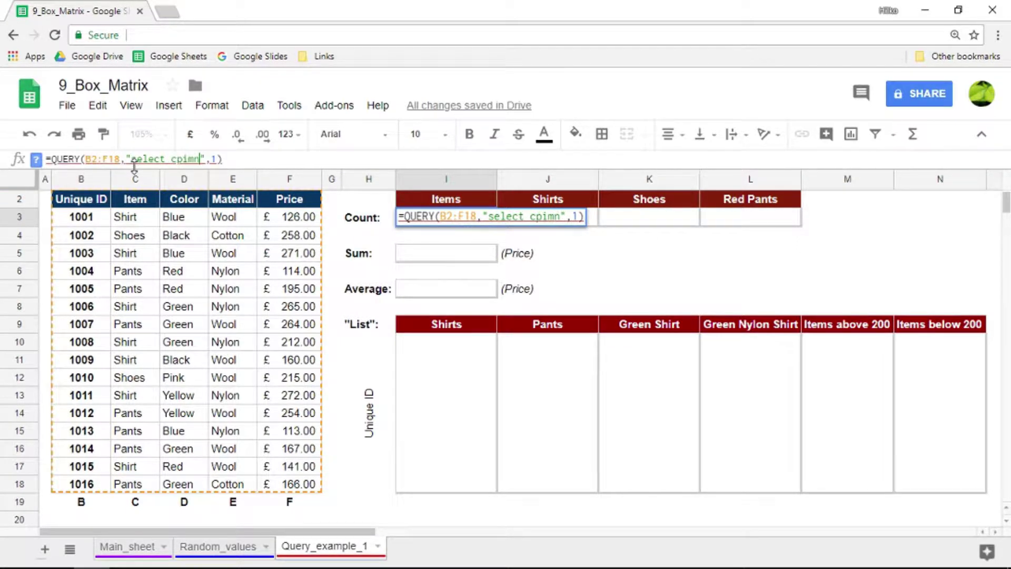
pyautogui.press('BackSpace')
pyautogui.press('BackSpace')
pyautogui.press('BackSpace')
pyautogui.press('BackSpace')
pyautogui.write('ount(C)')
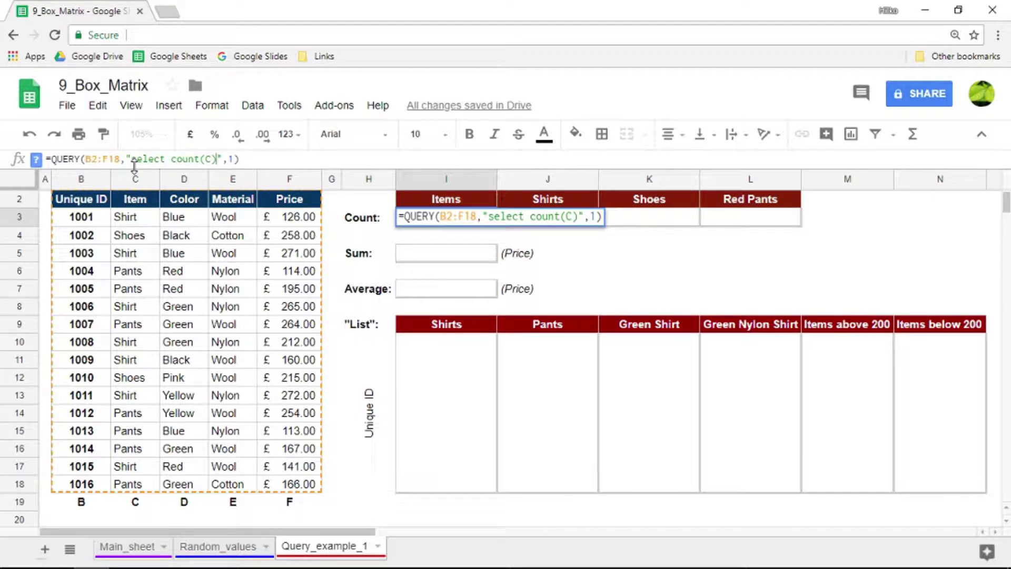
pyautogui.press('Return')
pyautogui.press('Up')
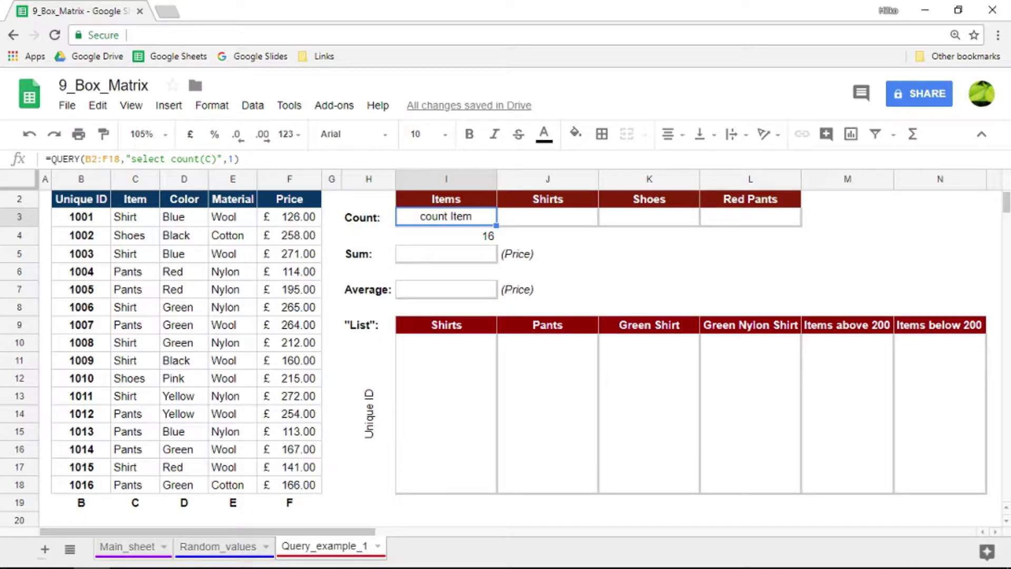
# Check the Items count result against the Item column and review the formula's data range and select count(C) query.
pyautogui.press('Down')
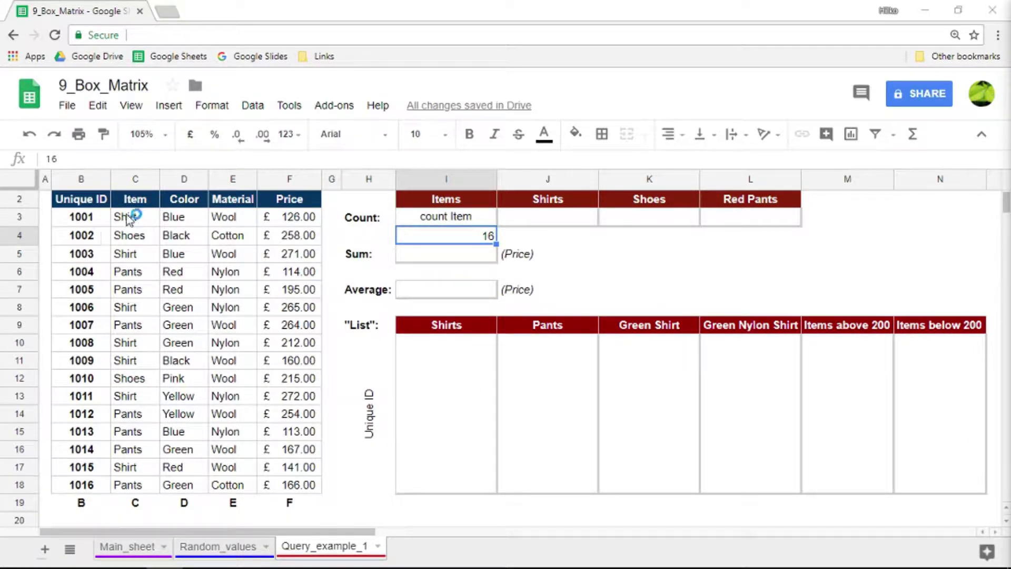
pyautogui.moveTo(131, 216); pyautogui.dragTo(136, 483)
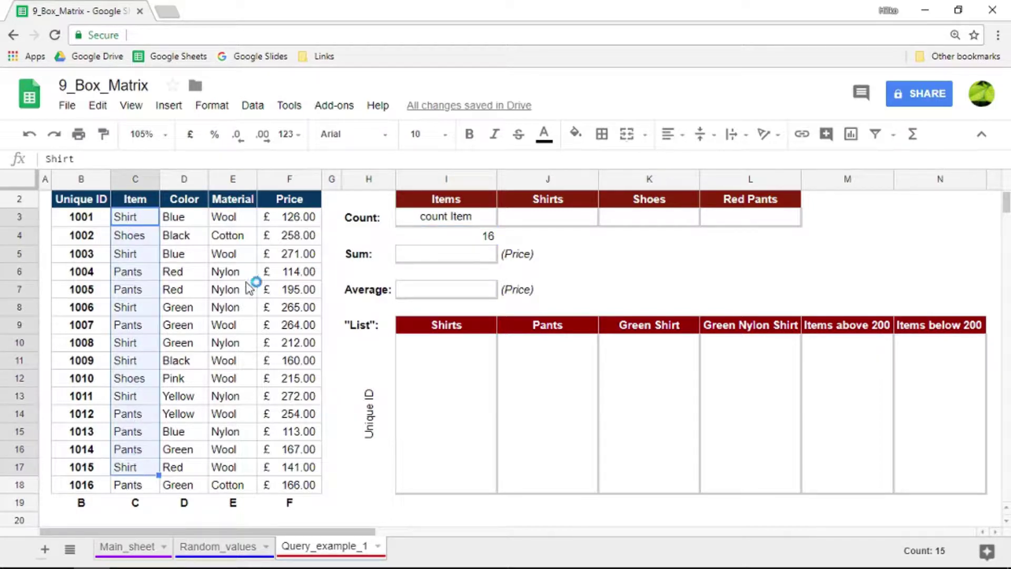
pyautogui.click(421, 216)
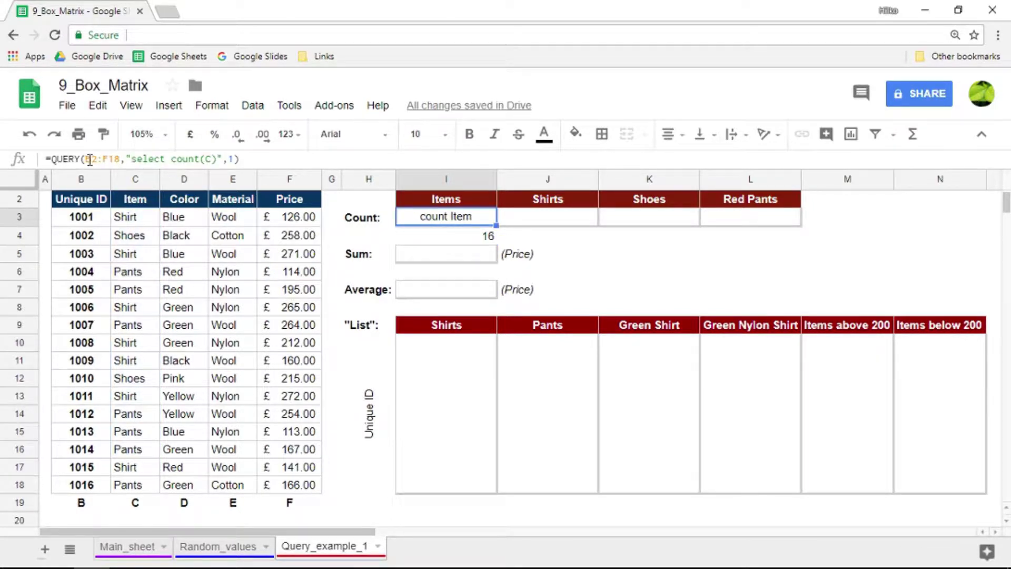
pyautogui.moveTo(85, 159); pyautogui.dragTo(113, 159)
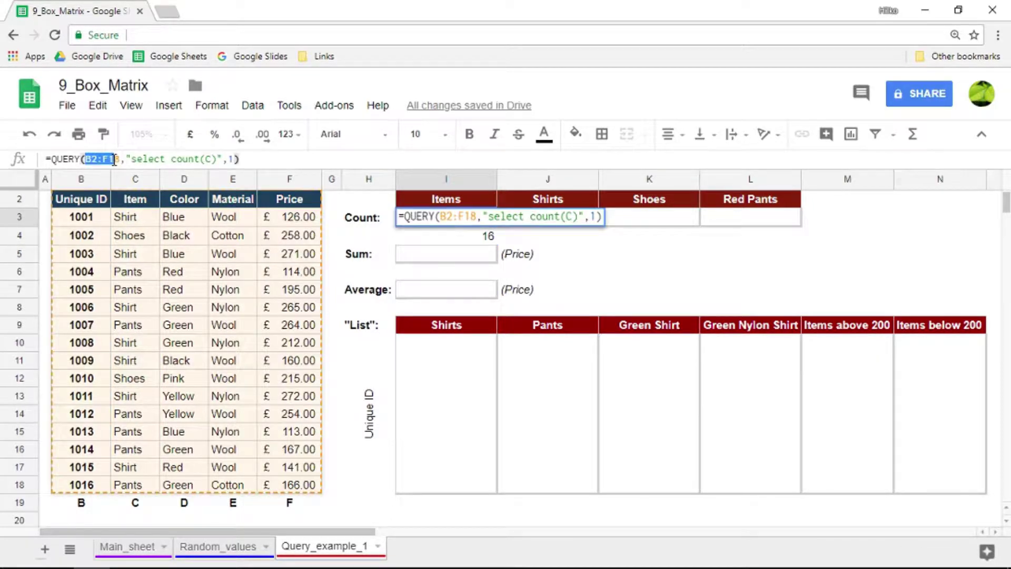
pyautogui.click(149, 159)
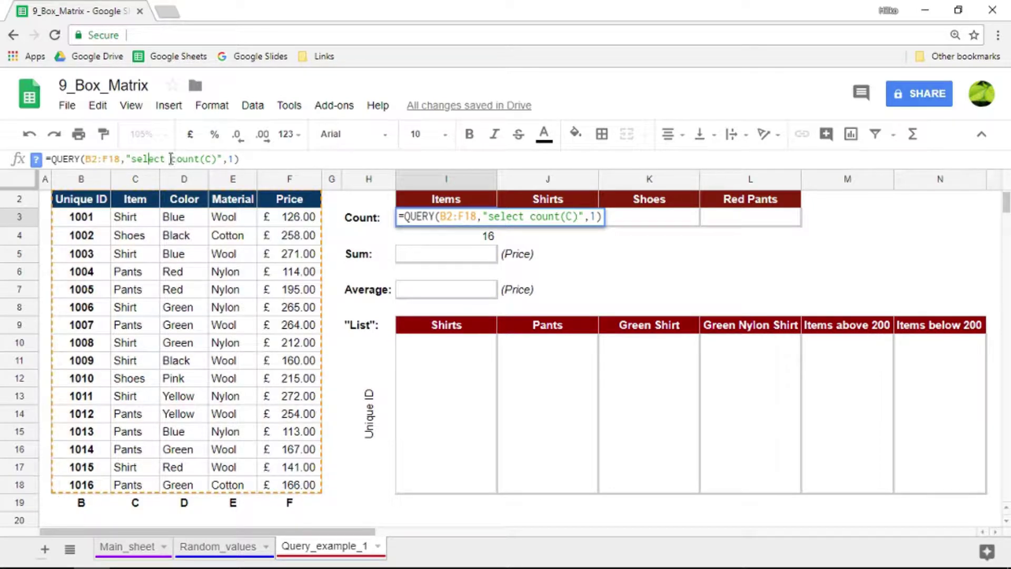
pyautogui.moveTo(171, 159); pyautogui.dragTo(217, 159)
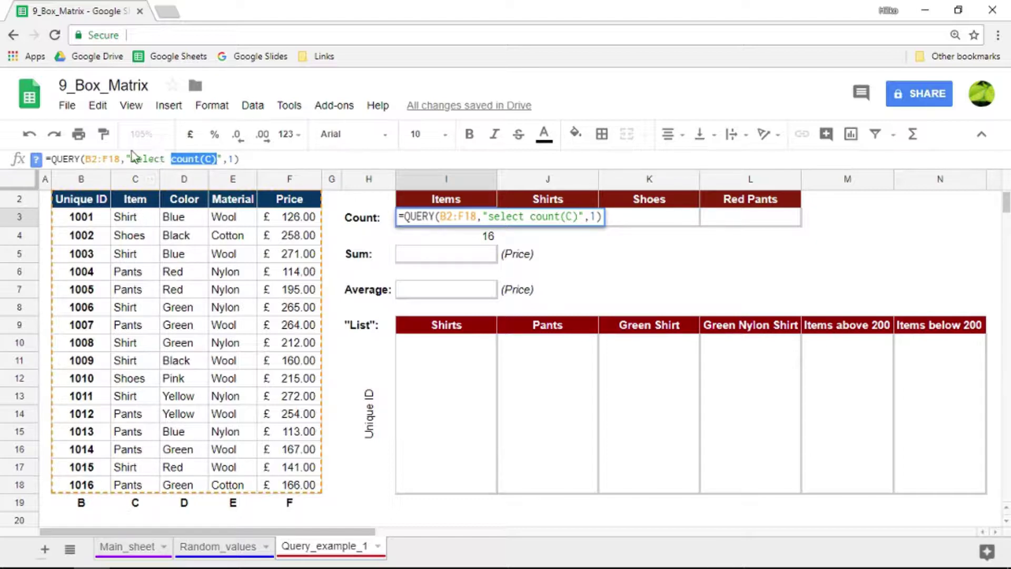
pyautogui.press('Escape')
pyautogui.click(473, 237)
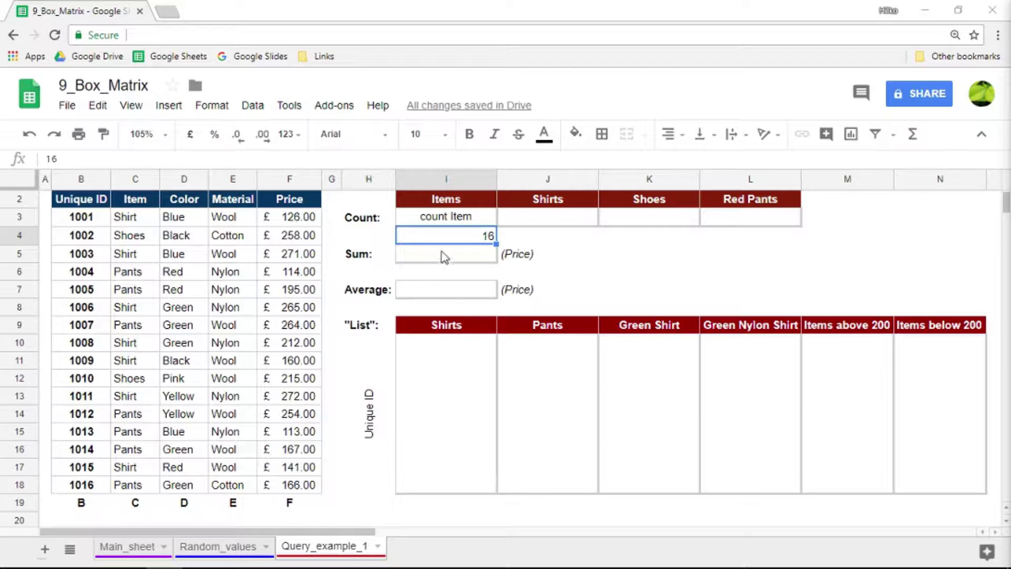
pyautogui.click(545, 220)
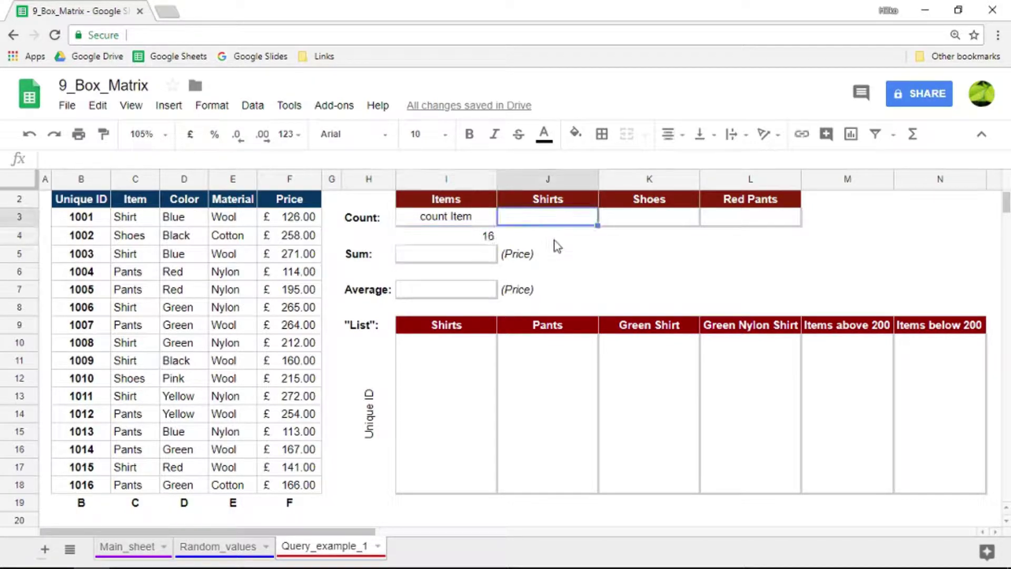
# Write =QUERY(B2:F18,"",1) in the Count cell under Shirts, using the whole source table as data.
pyautogui.write('=')
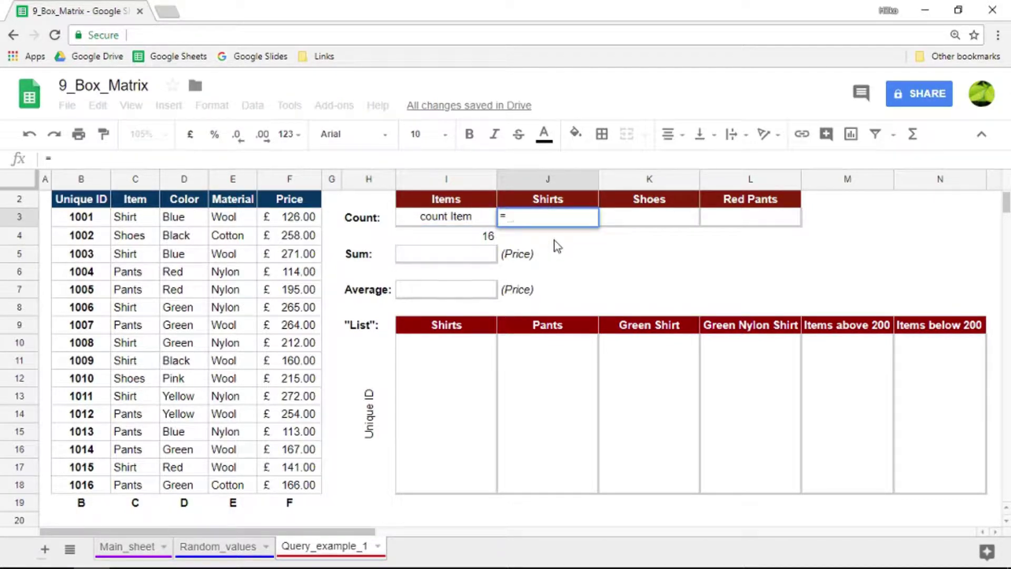
pyautogui.write('q')
pyautogui.click(568, 250)
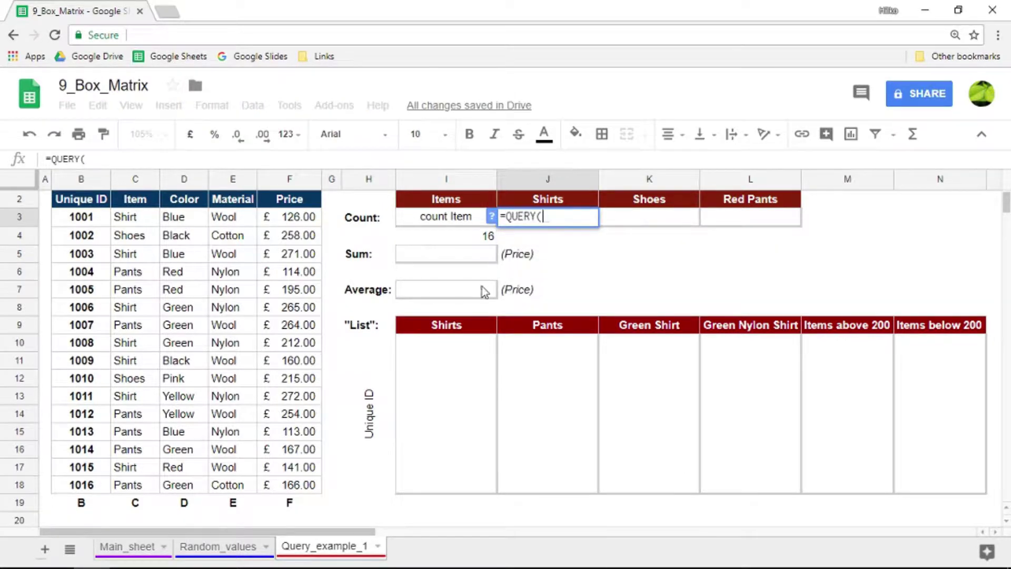
pyautogui.moveTo(283, 382); pyautogui.dragTo(293, 485)
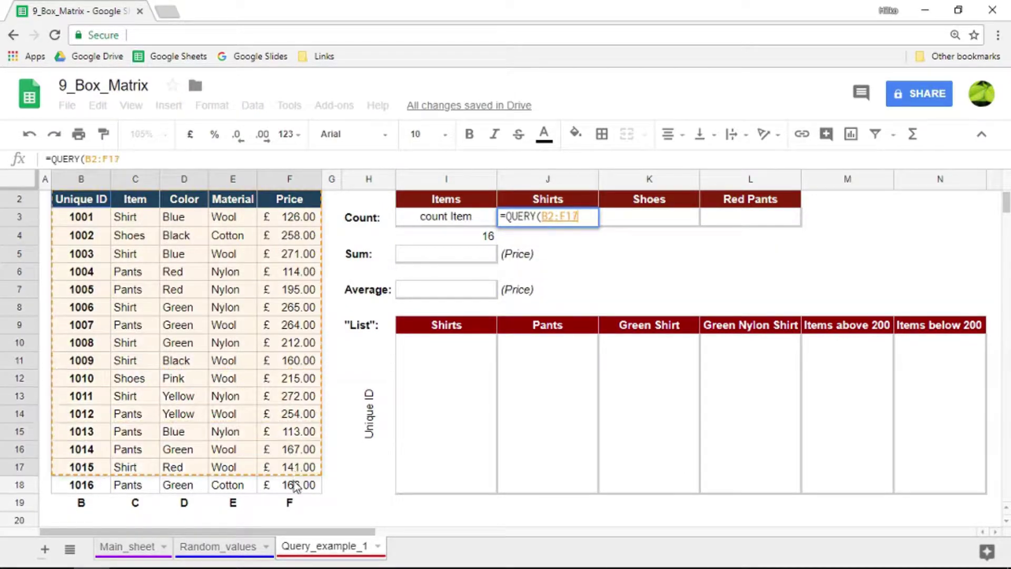
pyautogui.write(',')
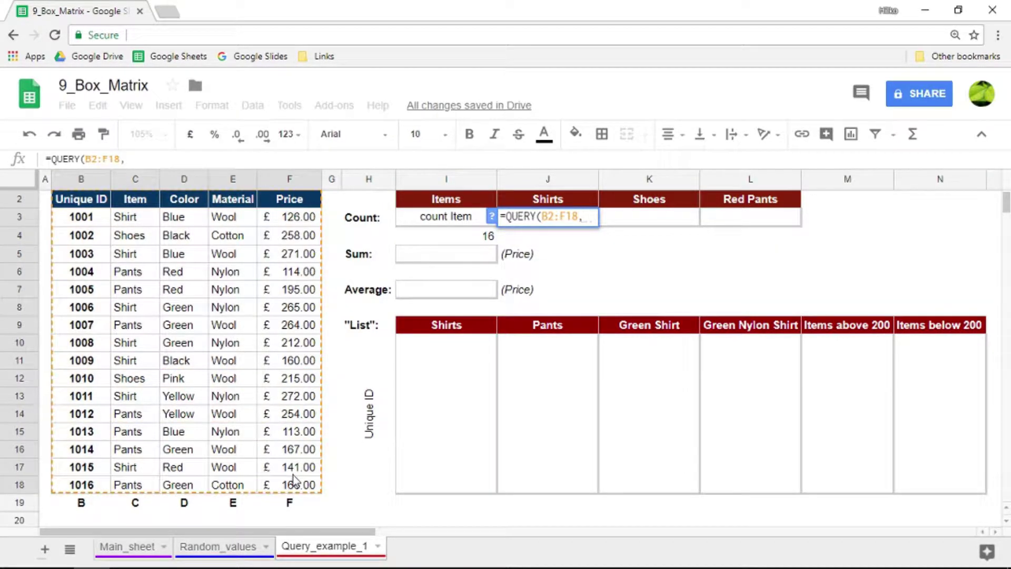
pyautogui.write('""')
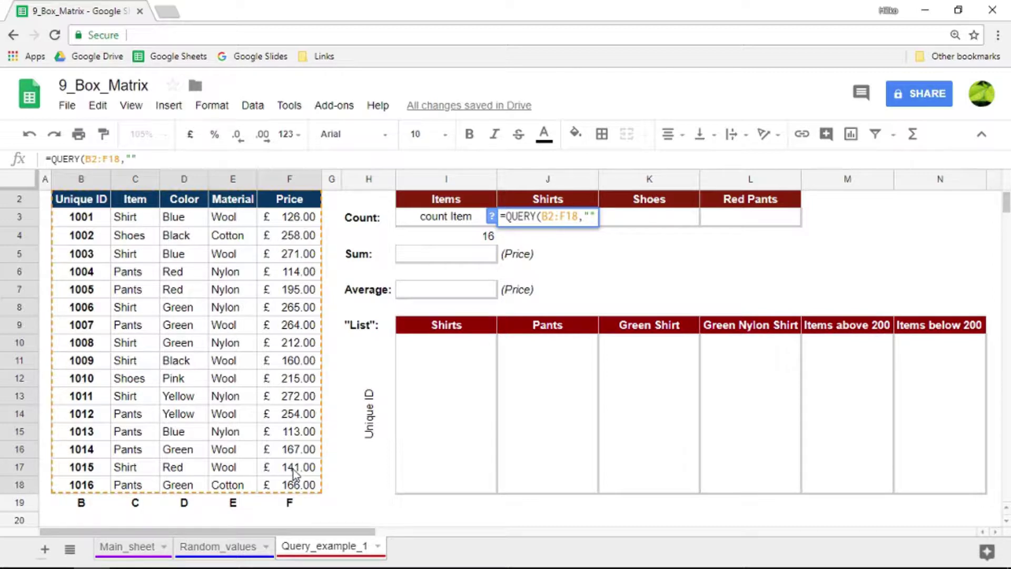
pyautogui.write(',1')
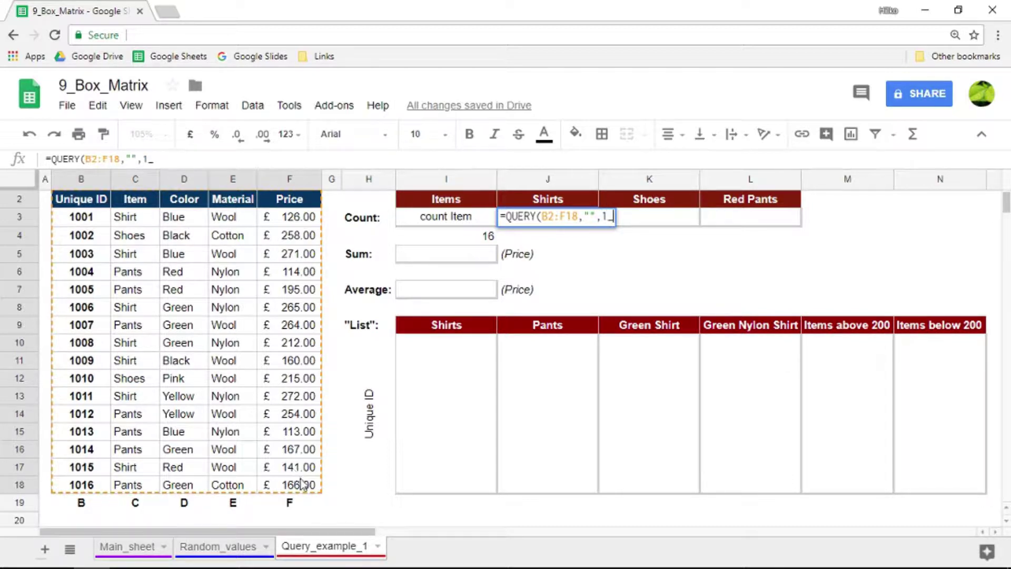
pyautogui.write(')')
# Fill the empty query string in the Shirts count formula with select count(C) where C ='Shirts'.
pyautogui.click(589, 216)
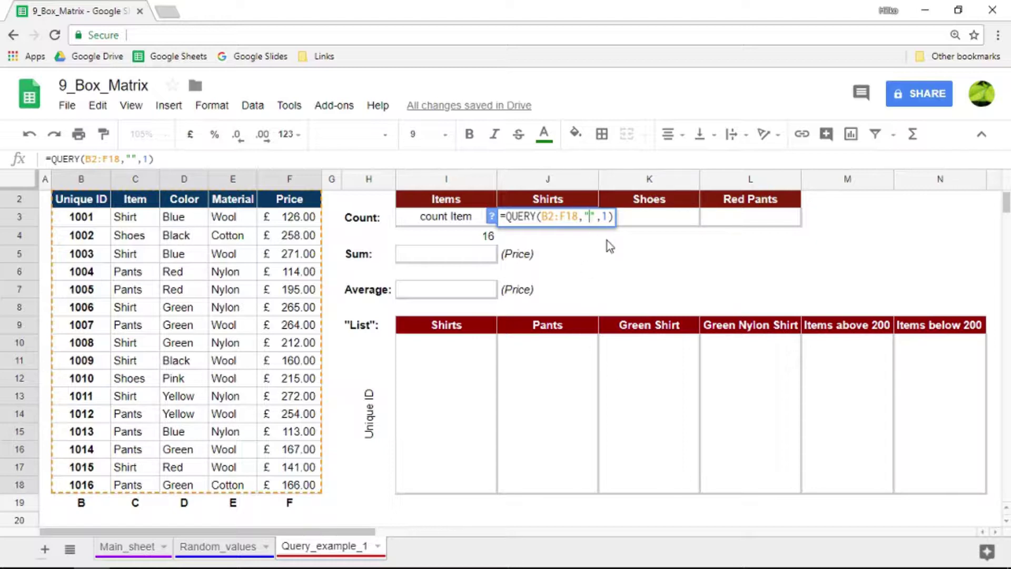
pyautogui.write('select count')
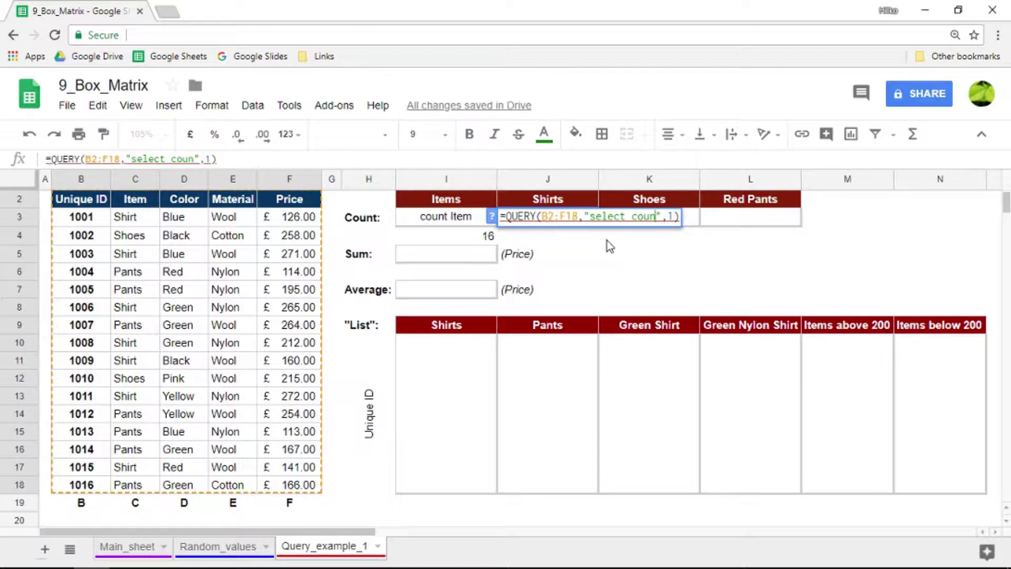
pyautogui.write('(C)')
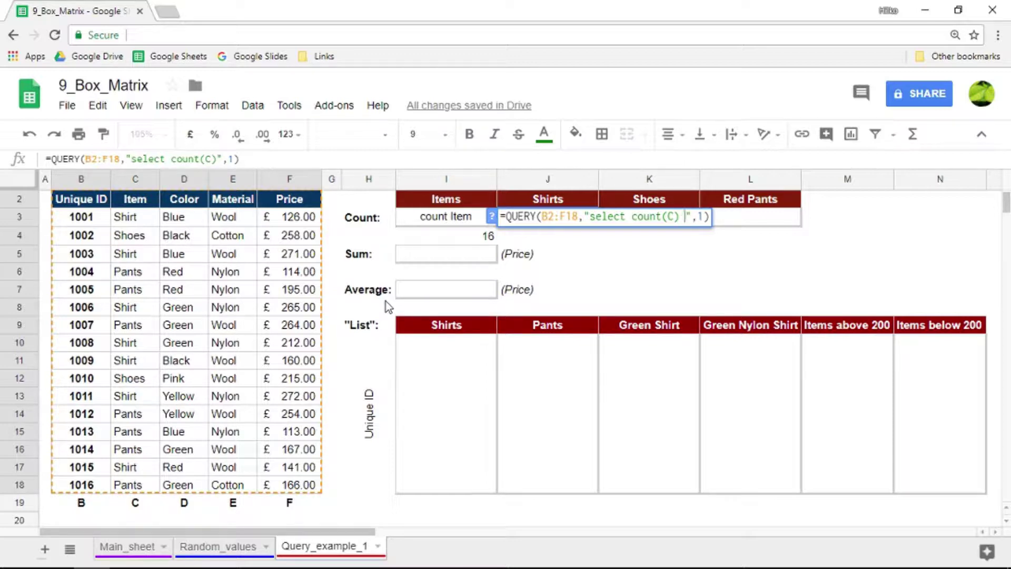
pyautogui.write('wher ')
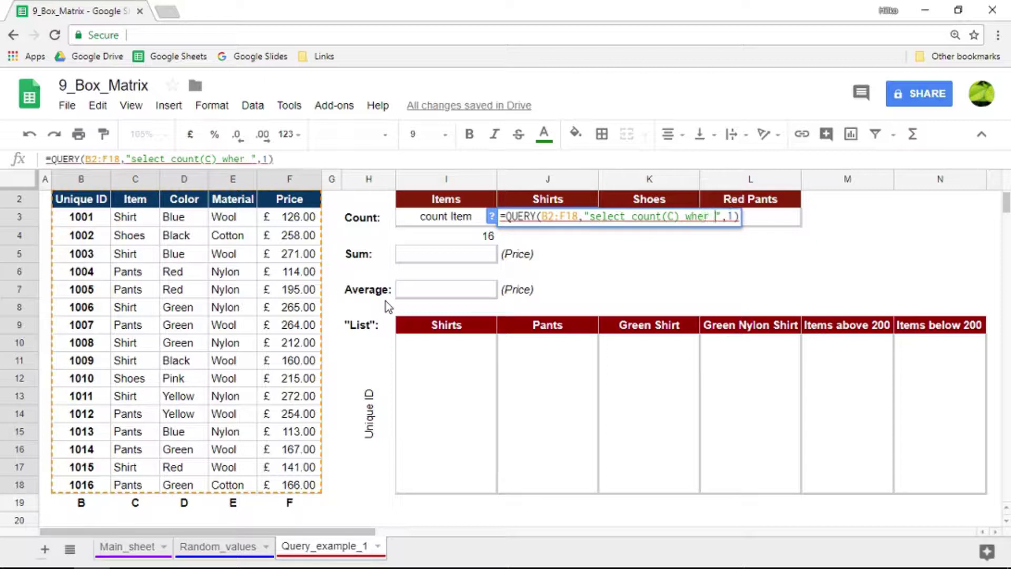
pyautogui.write('e C')
pyautogui.write(" ='Shi")
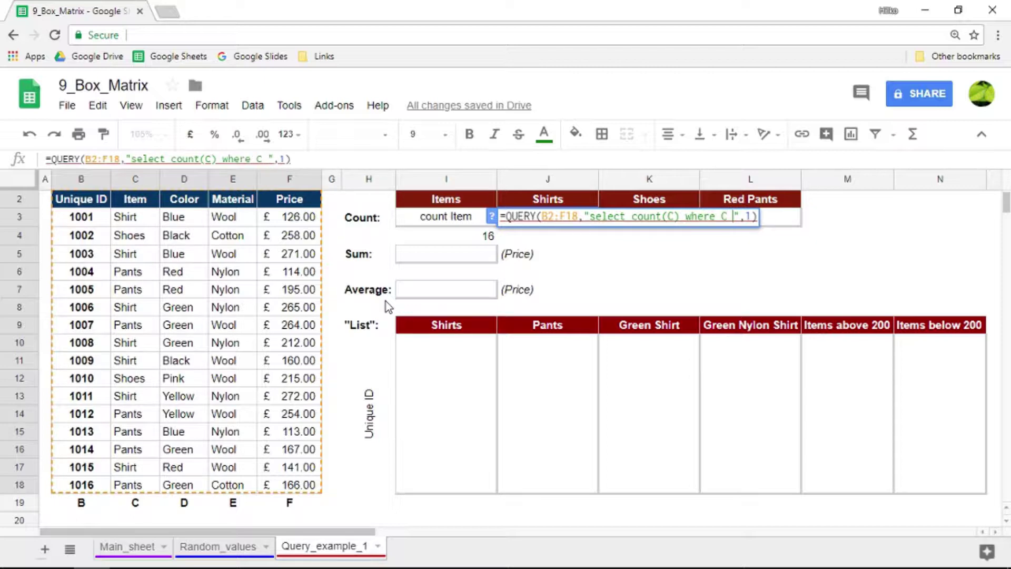
pyautogui.write('rts')
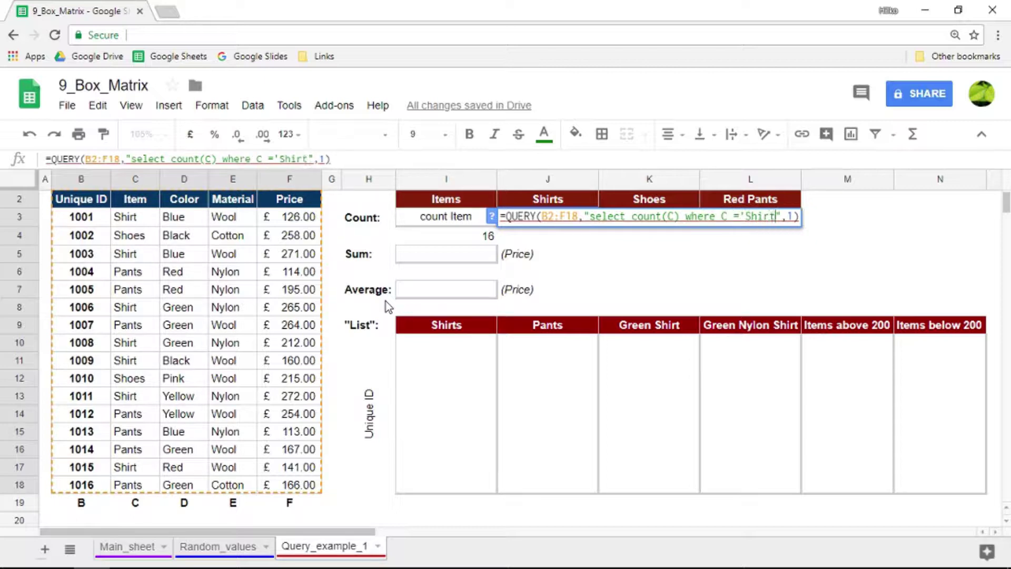
pyautogui.write("'")
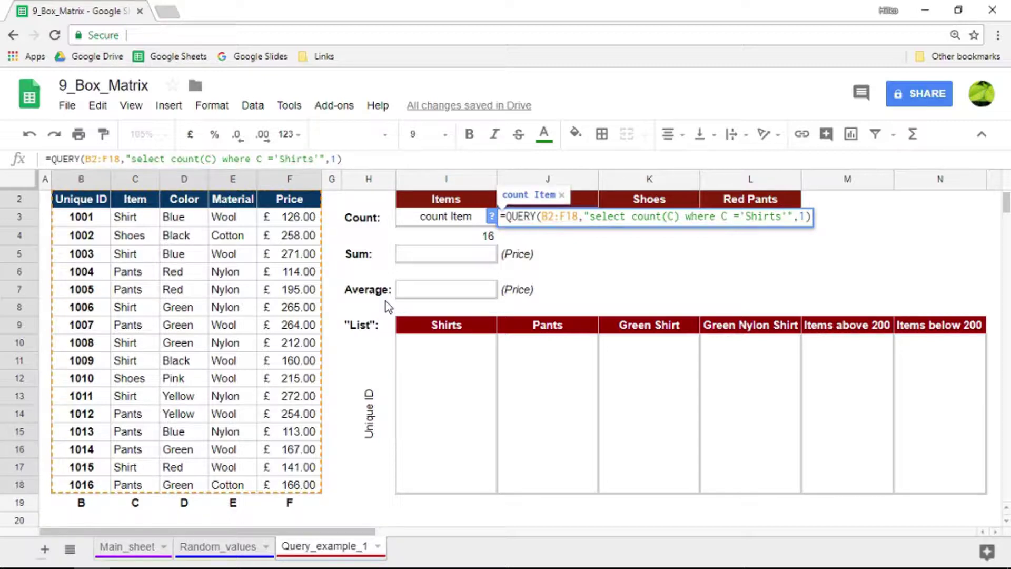
pyautogui.press('Return')
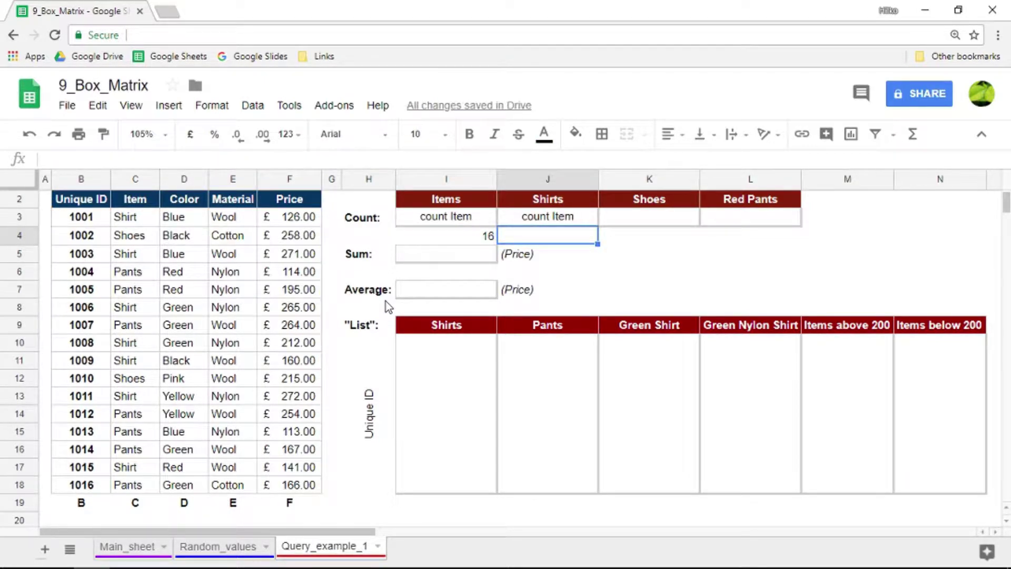
# Correct the where condition in the Shirts count formula to C ='Shirt'.
pyautogui.press('Up')
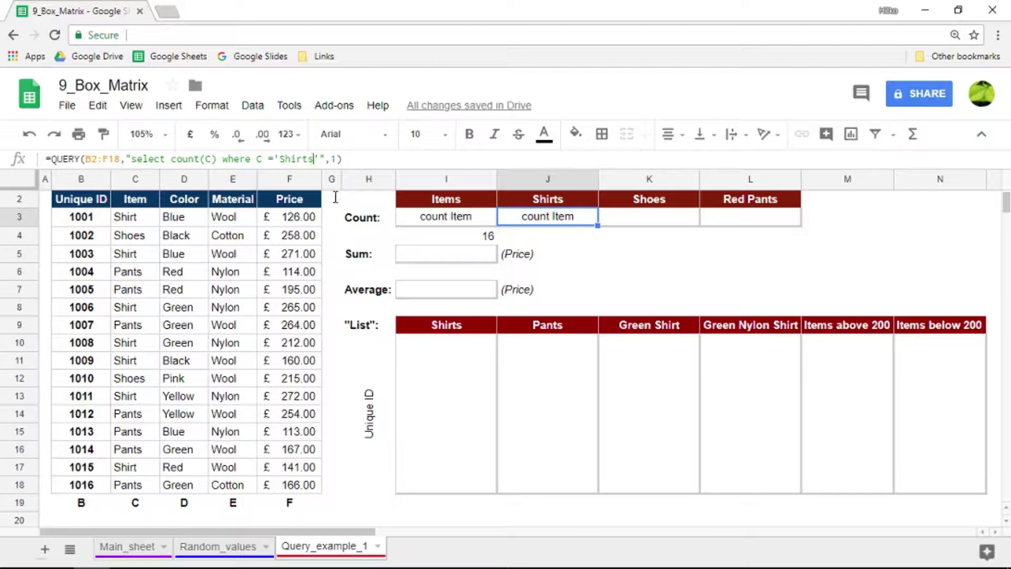
pyautogui.press('BackSpace')
pyautogui.press('Return')
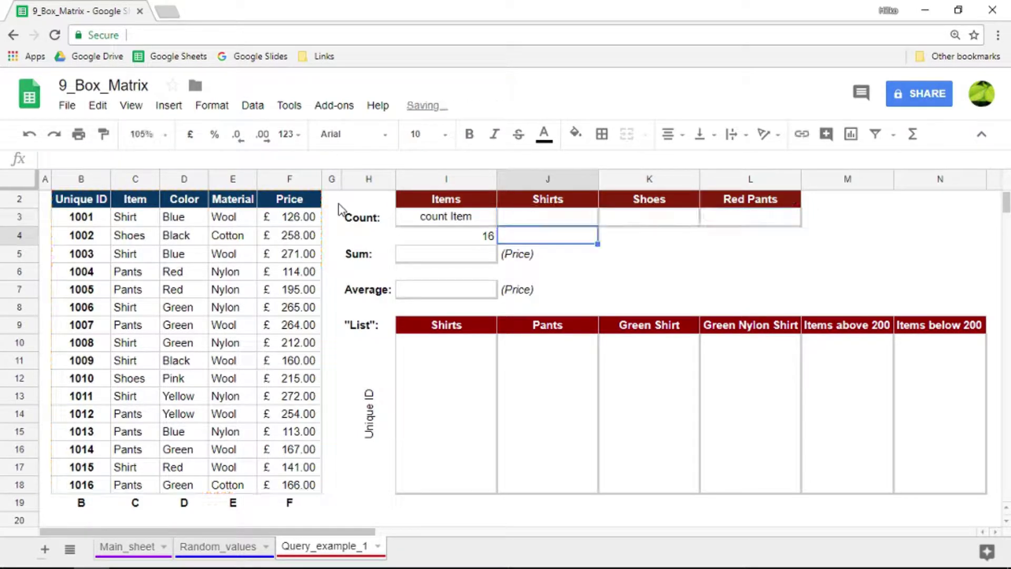
# Check the Shirts count against the Item column and compare the Items and Shirts count formulas.
pyautogui.click(134, 216)
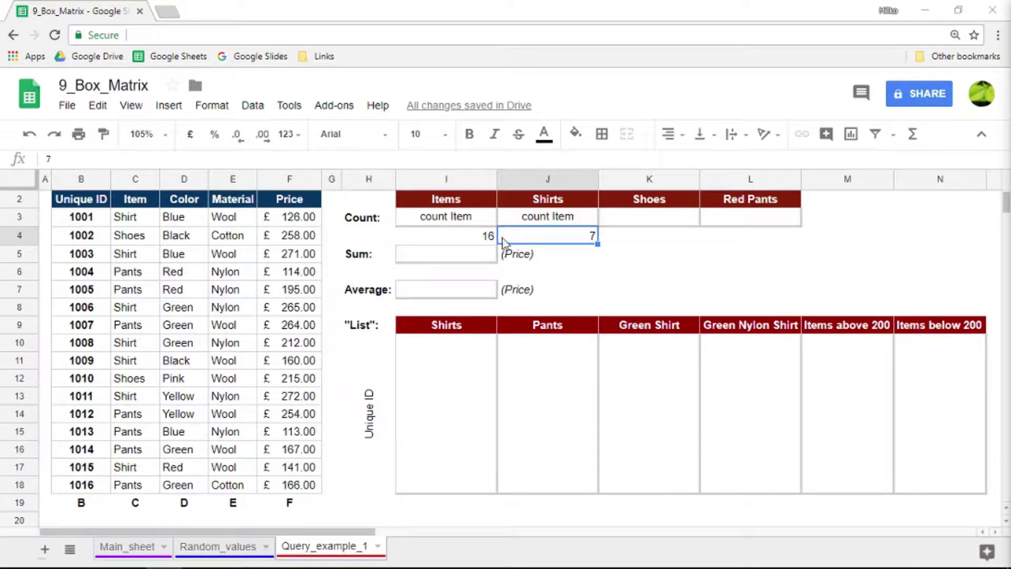
pyautogui.click(468, 221)
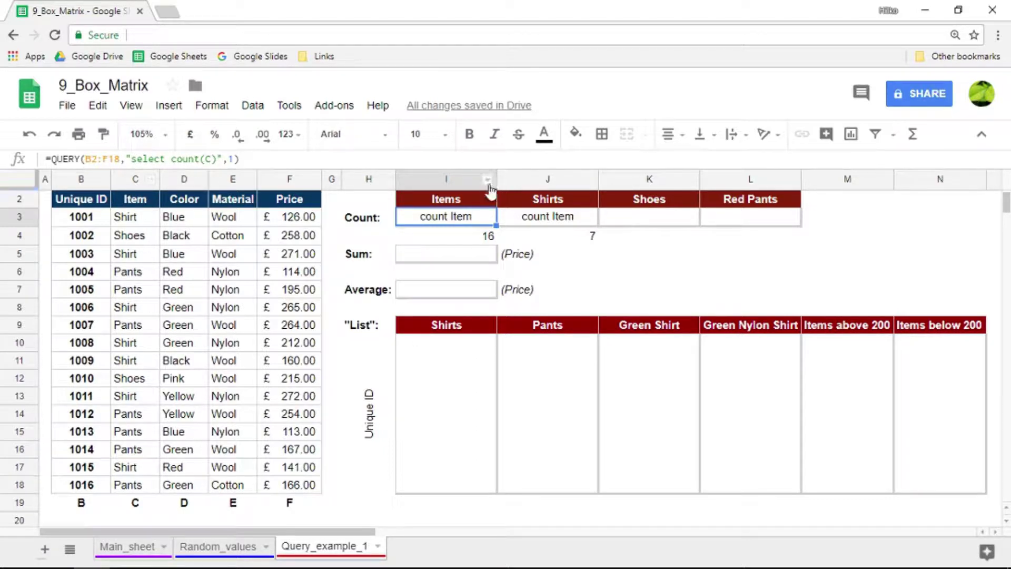
pyautogui.click(532, 220)
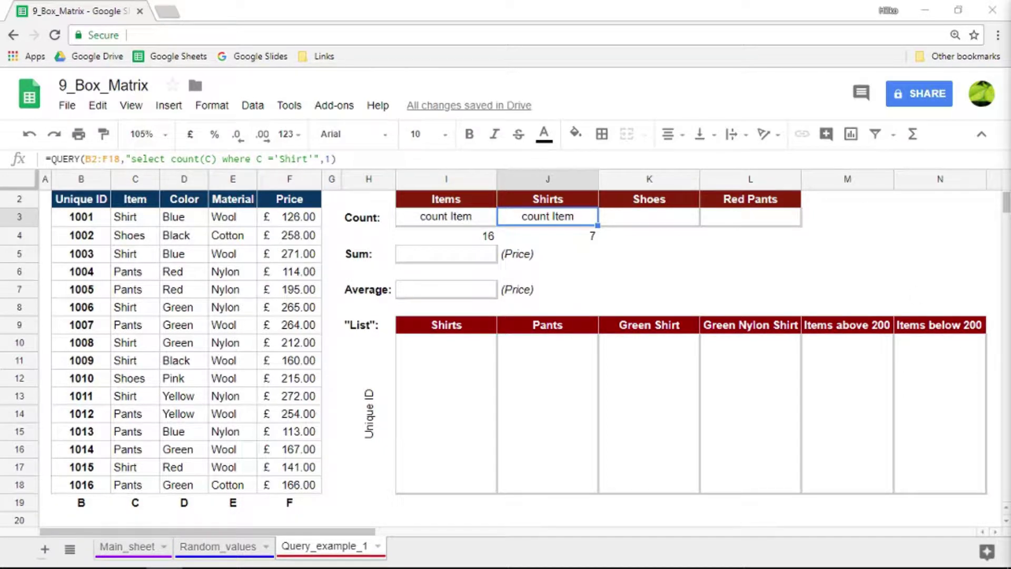
# Replace the Items count formula with =QUERY(B2:F18,"",1), selecting the whole source table as data.
pyautogui.click(441, 221)
pyautogui.write('=QUERY(')
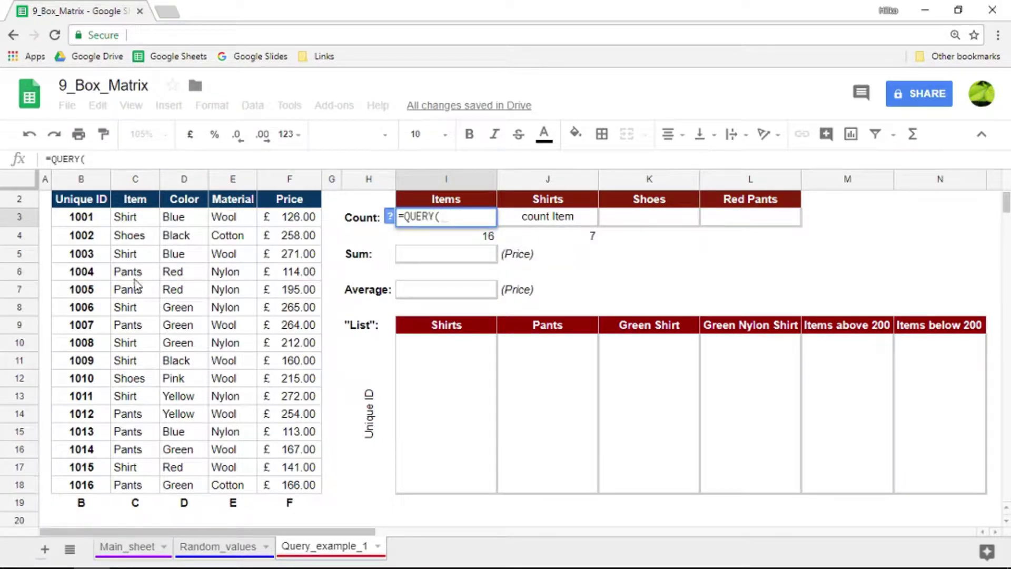
pyautogui.moveTo(81, 200); pyautogui.dragTo(285, 485)
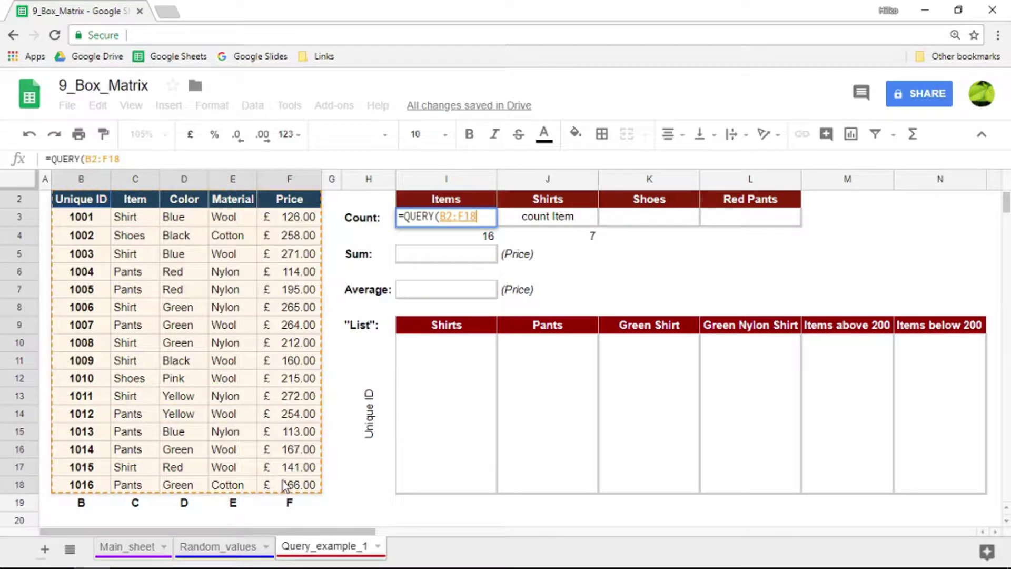
pyautogui.write(', ')
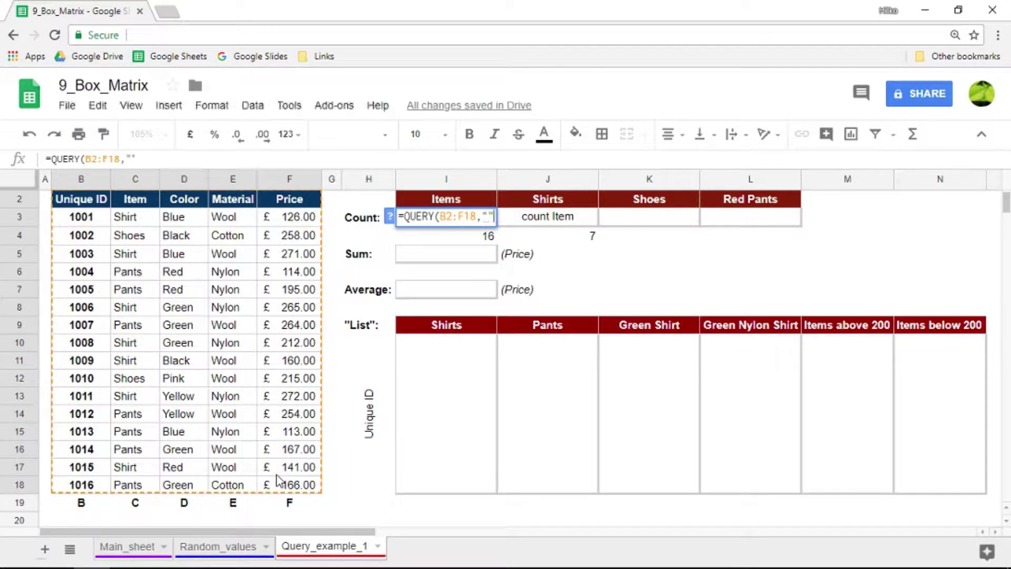
pyautogui.write('"",1)')
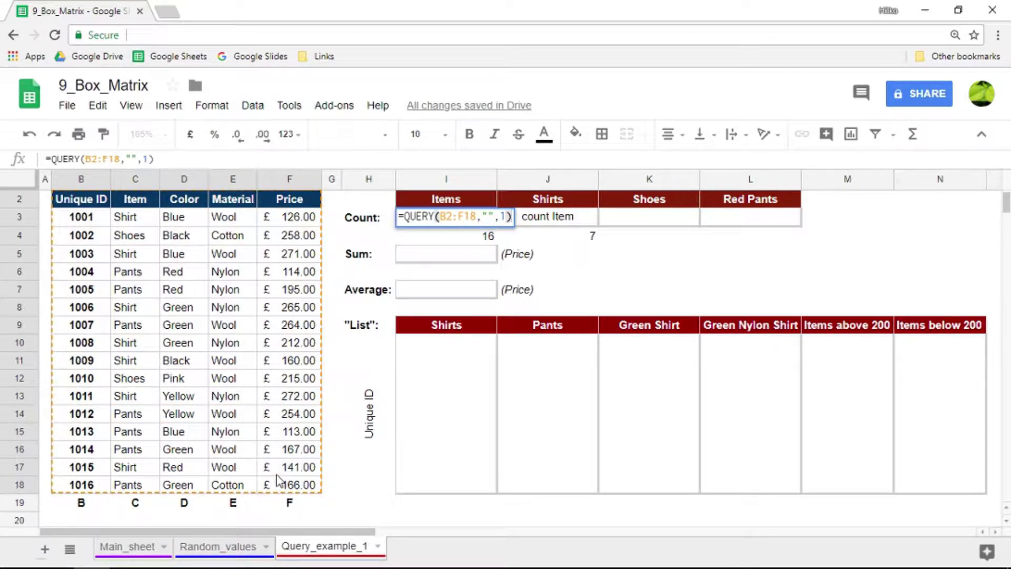
# Fill the empty query string in the Items count formula with select count(E) to count the Material column.
pyautogui.press('Left')
pyautogui.write('select cou')
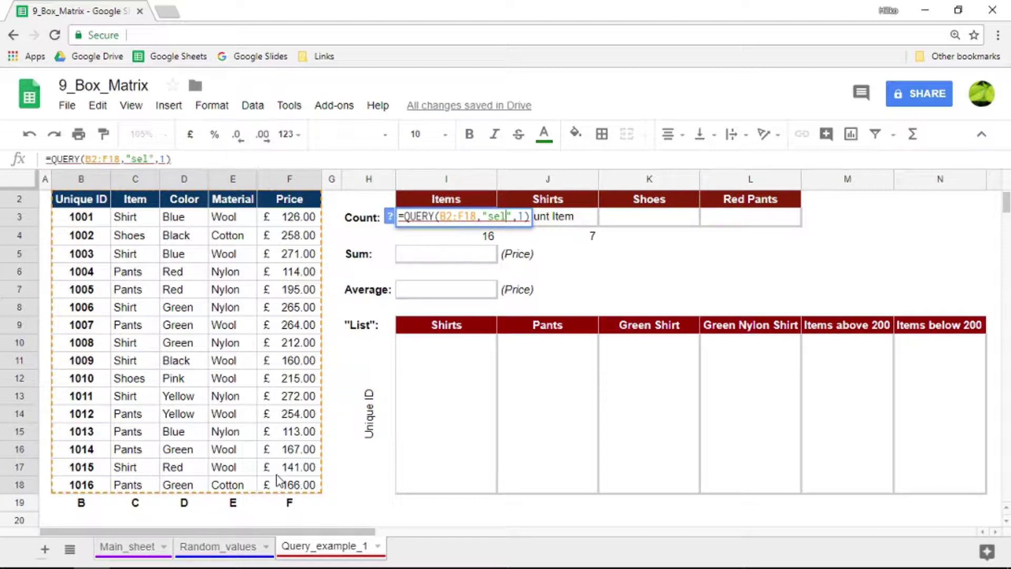
pyautogui.write('nt')
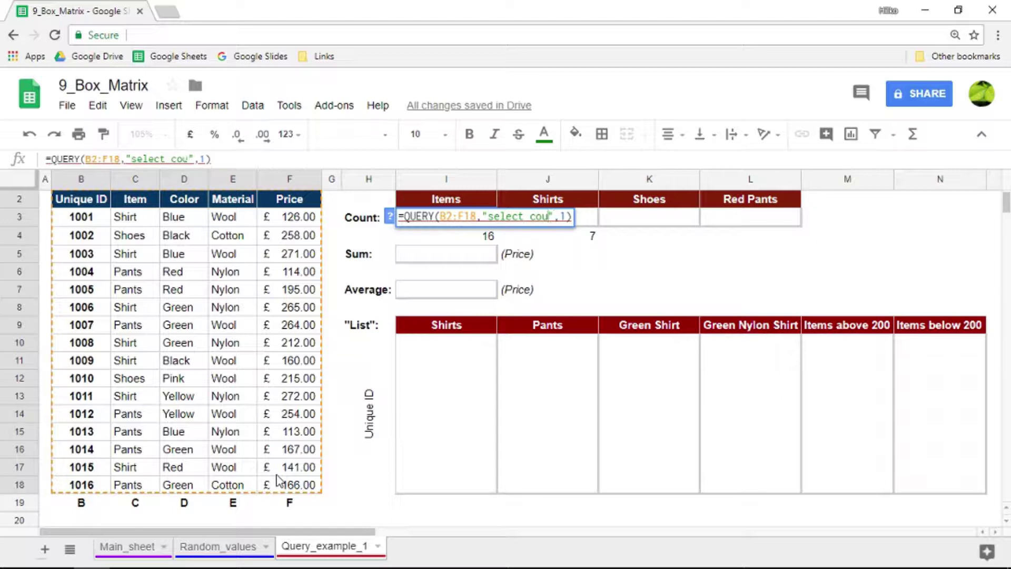
pyautogui.write('(')
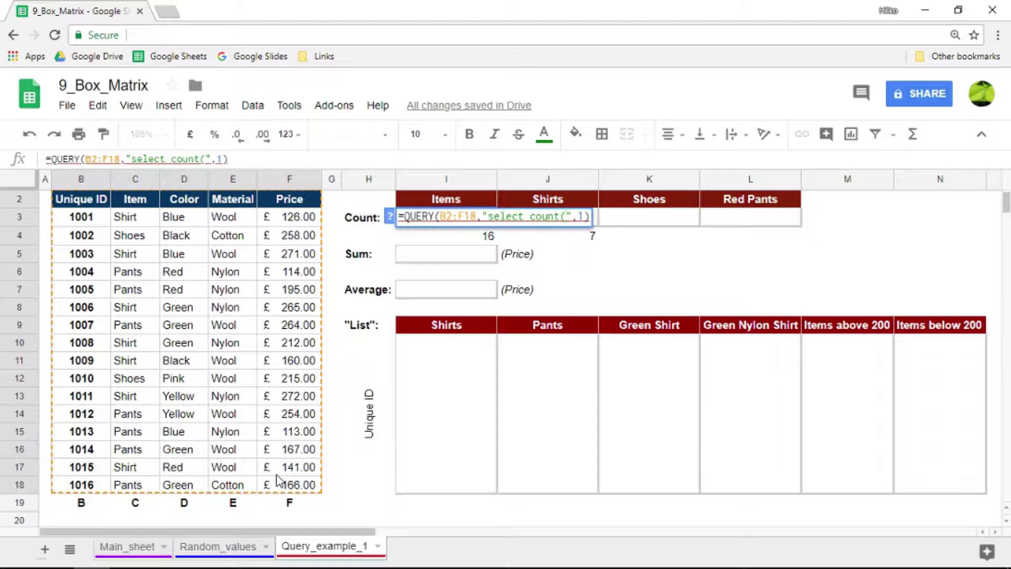
pyautogui.write('E)')
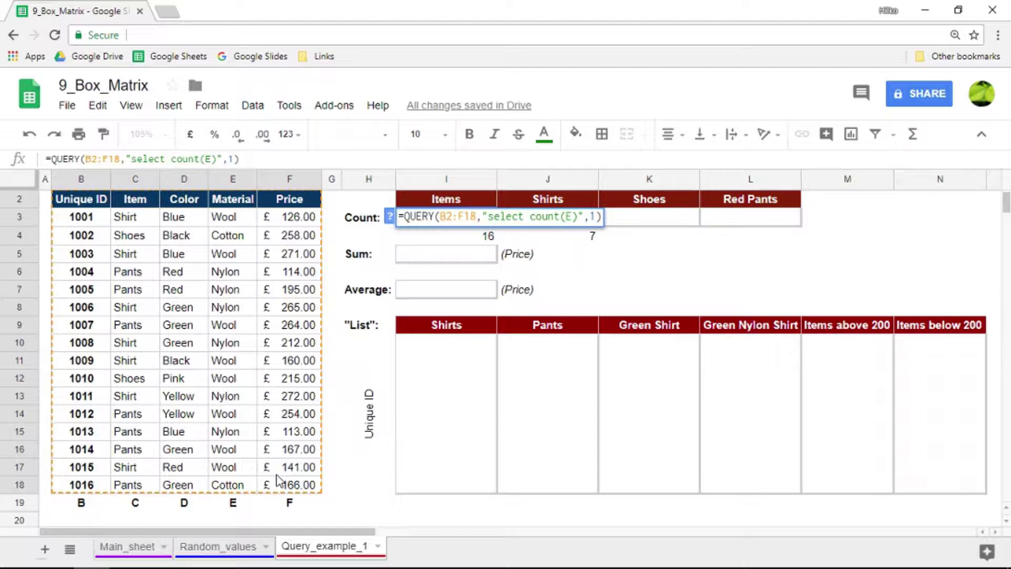
pyautogui.press('Return')
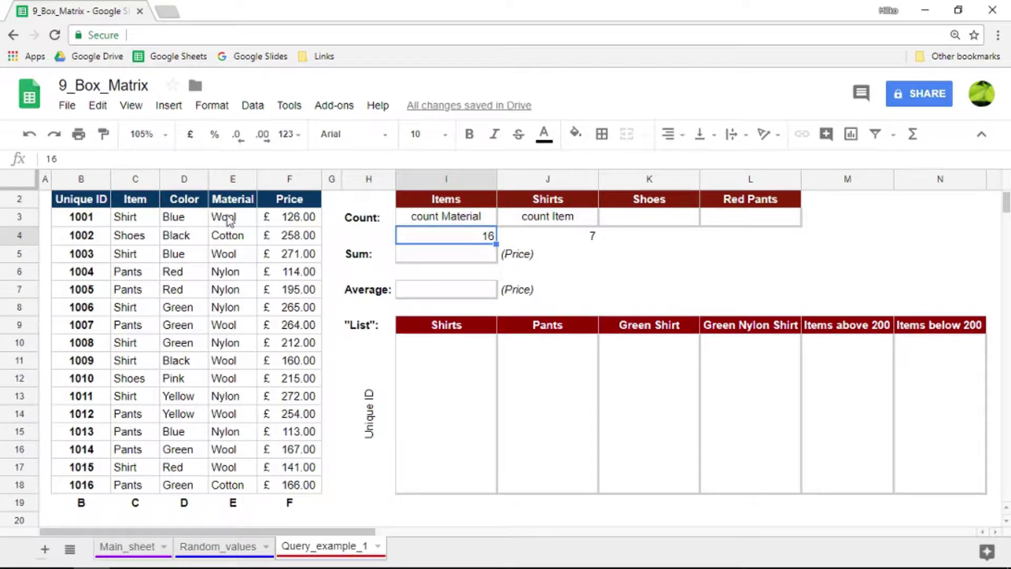
# Check the Items count against the Material column and review the select keyword and column letter in its query.
pyautogui.moveTo(232, 217); pyautogui.dragTo(236, 487)
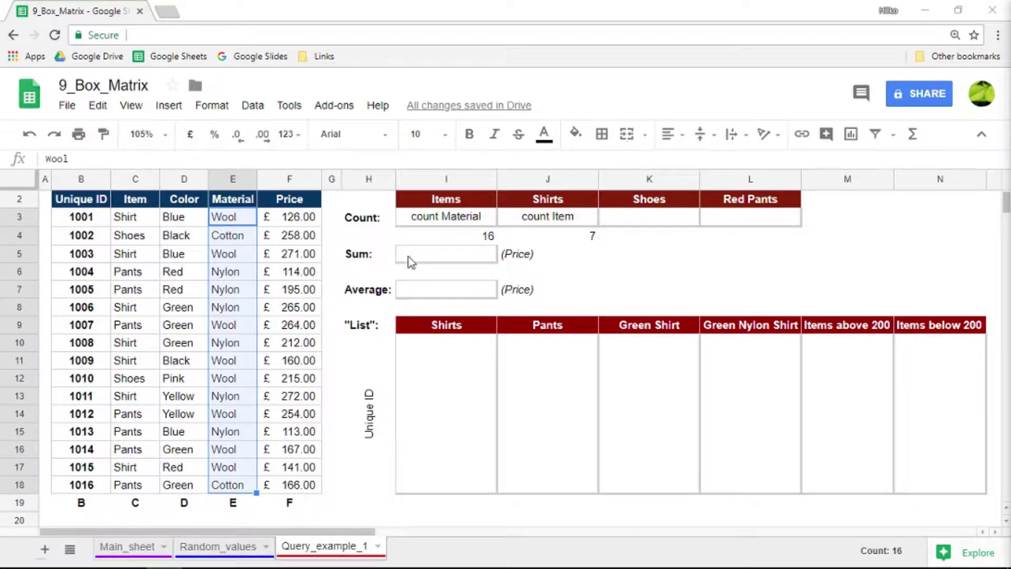
pyautogui.click(418, 224)
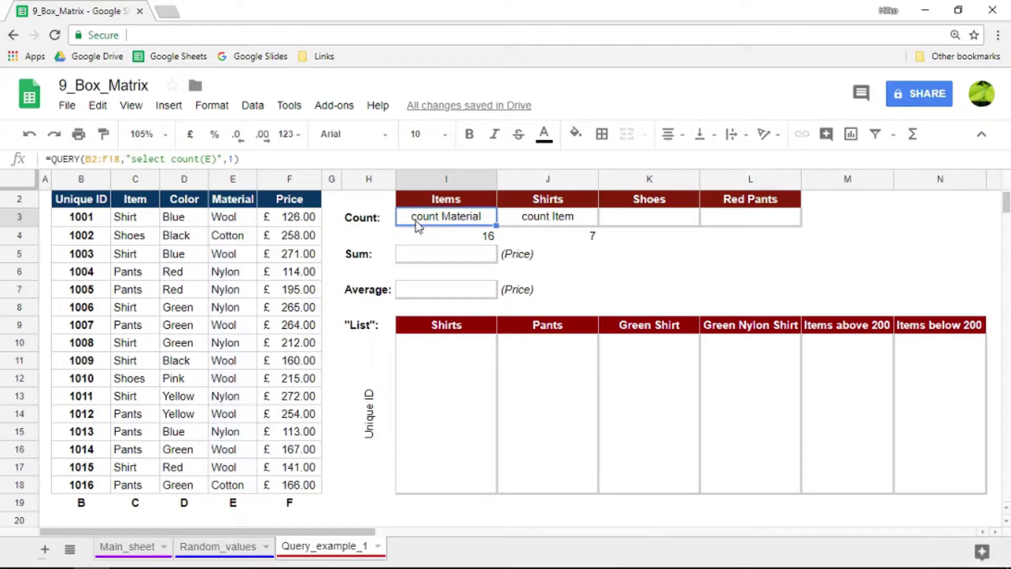
pyautogui.click(205, 157)
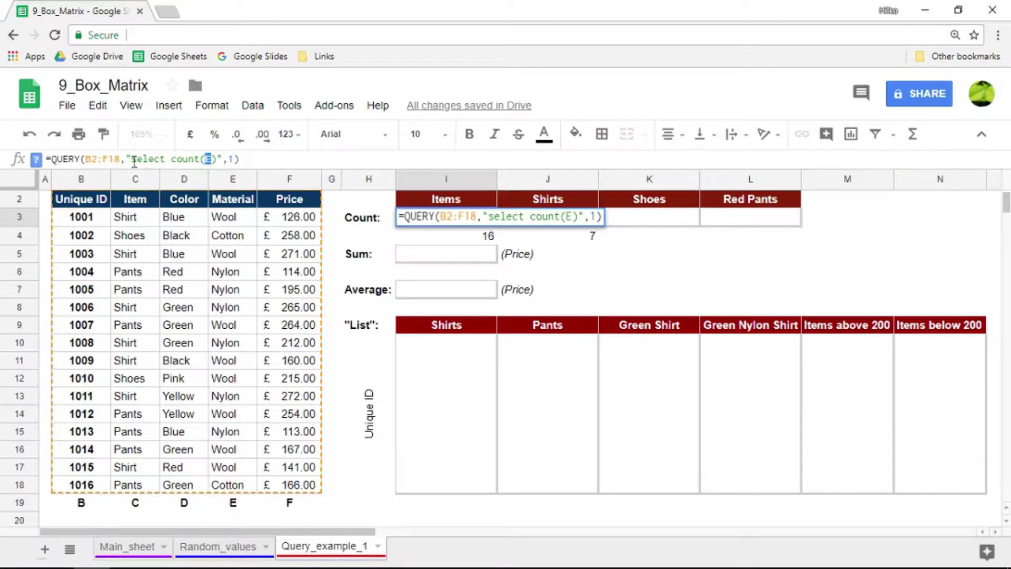
pyautogui.moveTo(132, 160); pyautogui.dragTo(165, 160)
pyautogui.click(206, 159)
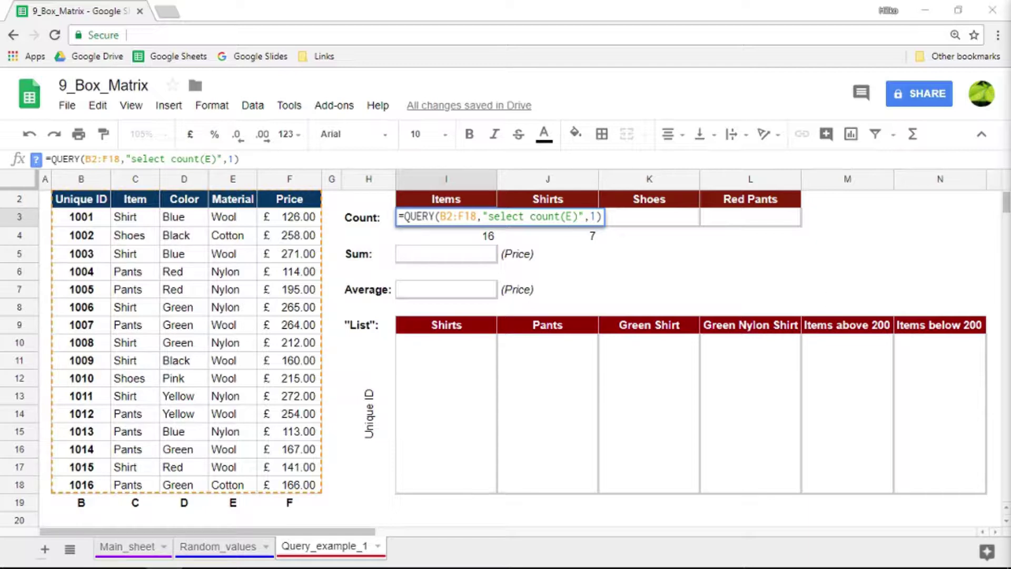
# Try a lowercase column letter in the Items count formula with select count(e), and inspect the cell.
pyautogui.click(601, 216)
pyautogui.click(573, 217)
pyautogui.press('BackSpace')
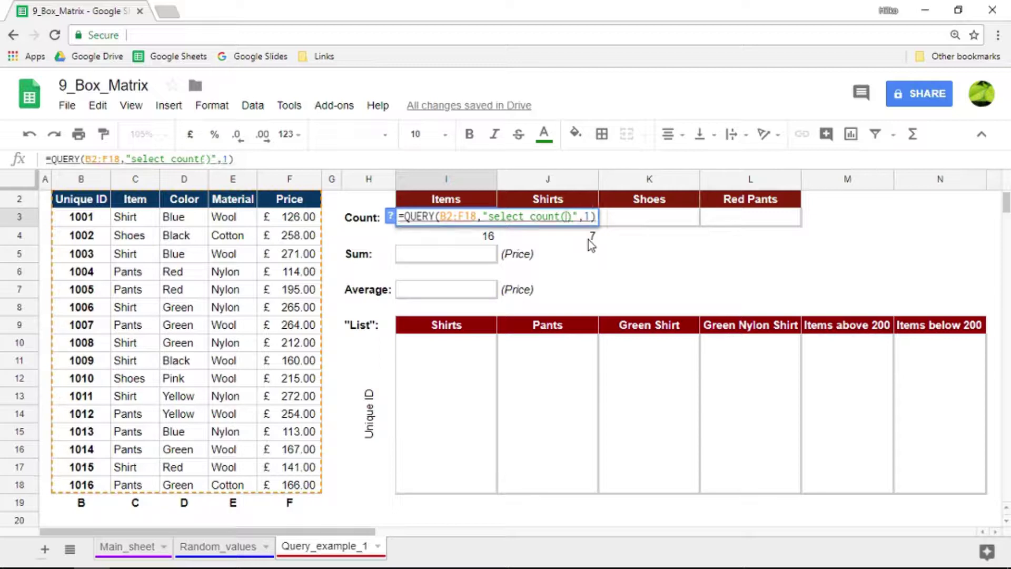
pyautogui.write('e')
pyautogui.press('Return')
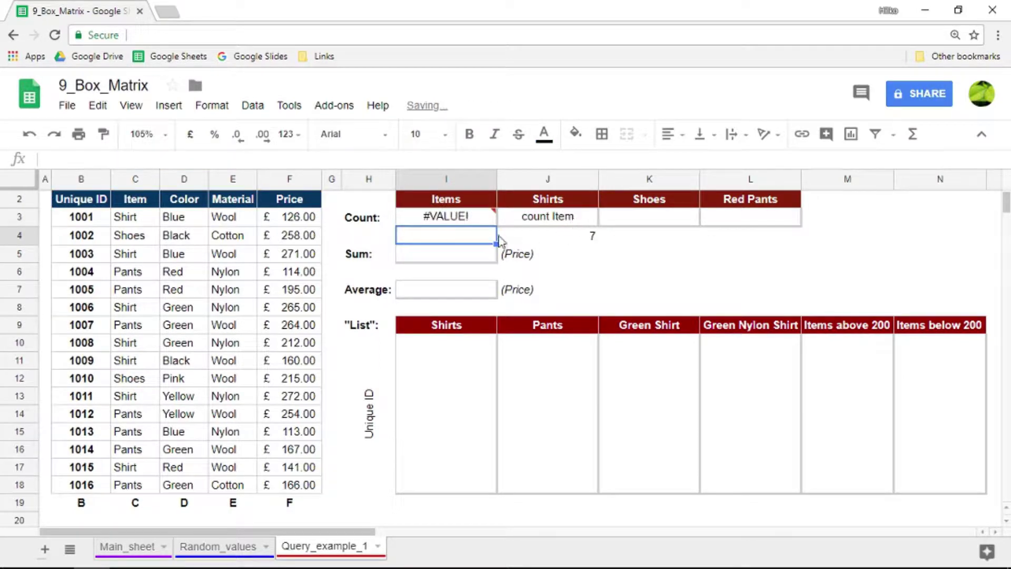
pyautogui.click(477, 222)
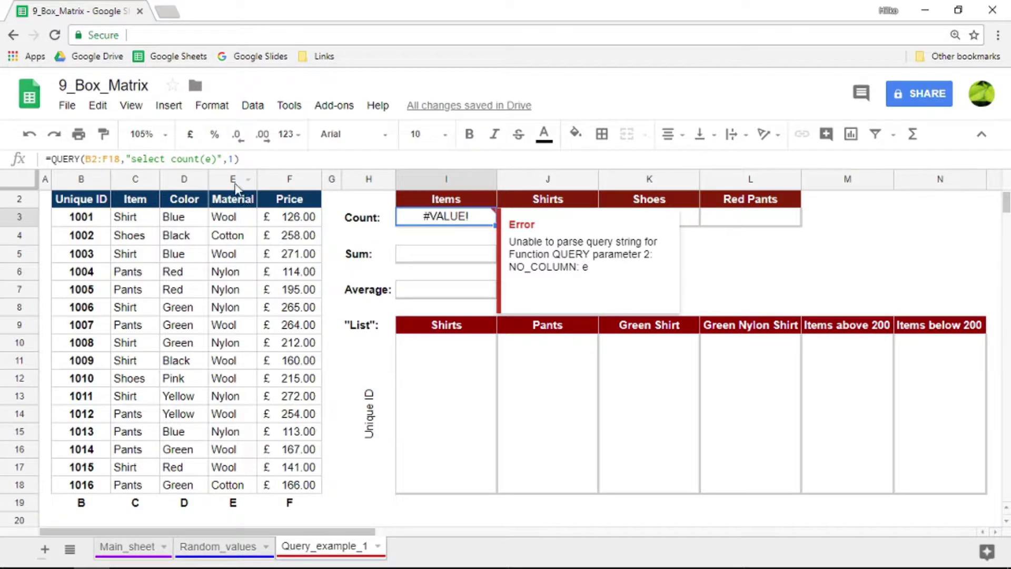
# Restore the uppercase column letter in the Items count formula so its query reads select count(E).
pyautogui.click(212, 156)
pyautogui.press('BackSpace')
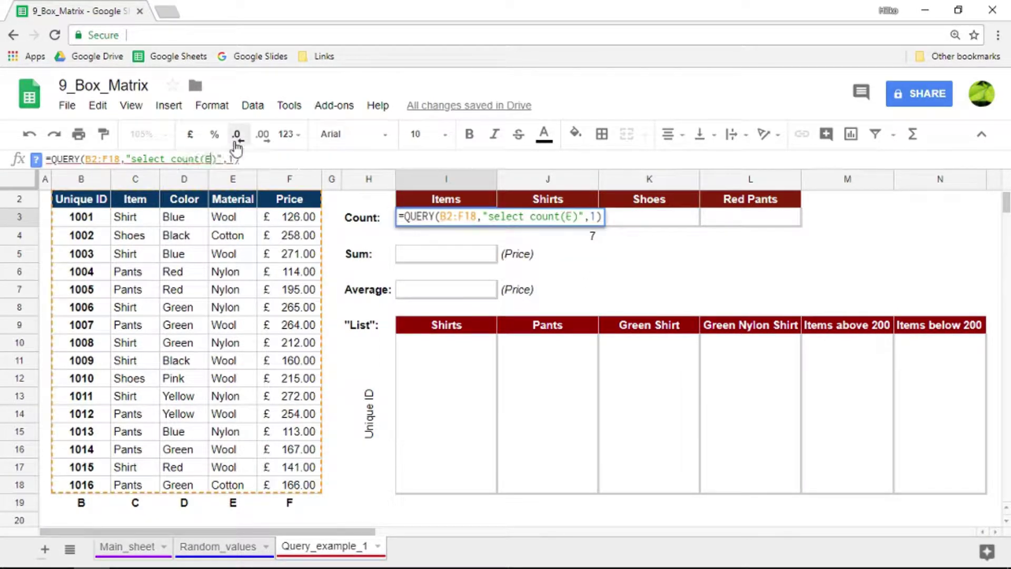
pyautogui.write('E')
pyautogui.press('Return')
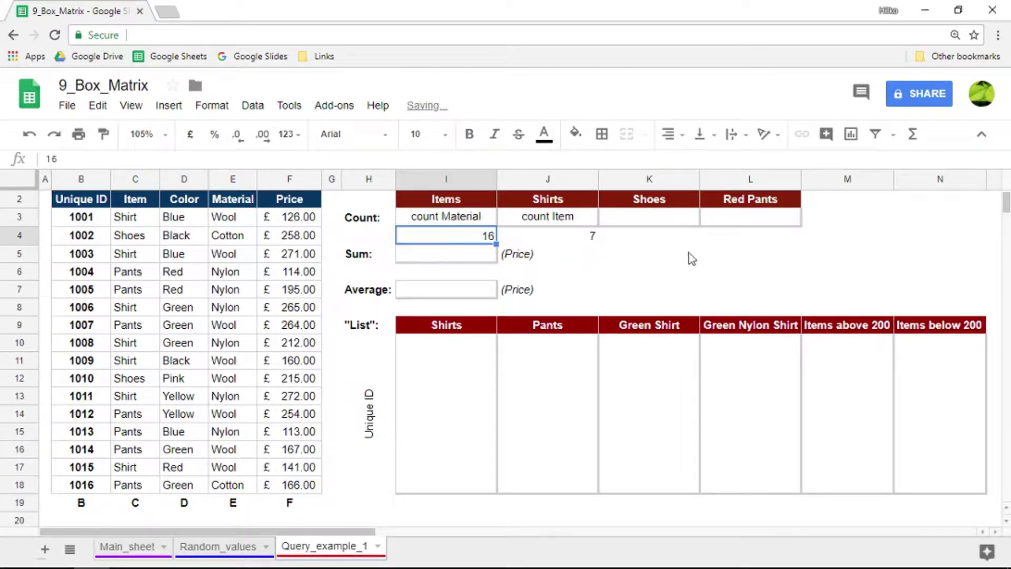
# Enter =QUERY(B2:F18,"",1) in the Shoes count cell, selecting the whole source table as data.
pyautogui.moveTo(811, 567)
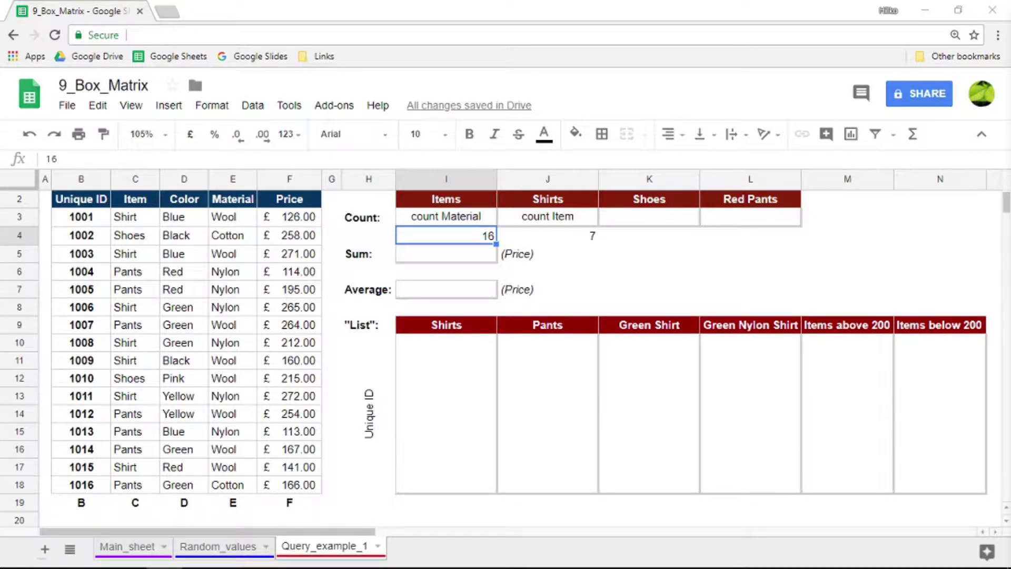
pyautogui.click(634, 217)
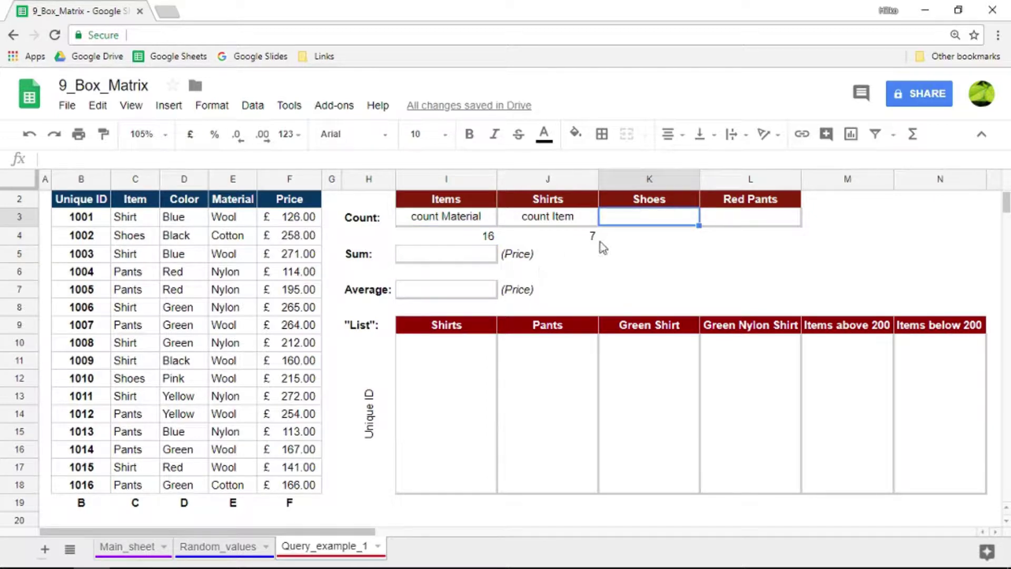
pyautogui.write('=q')
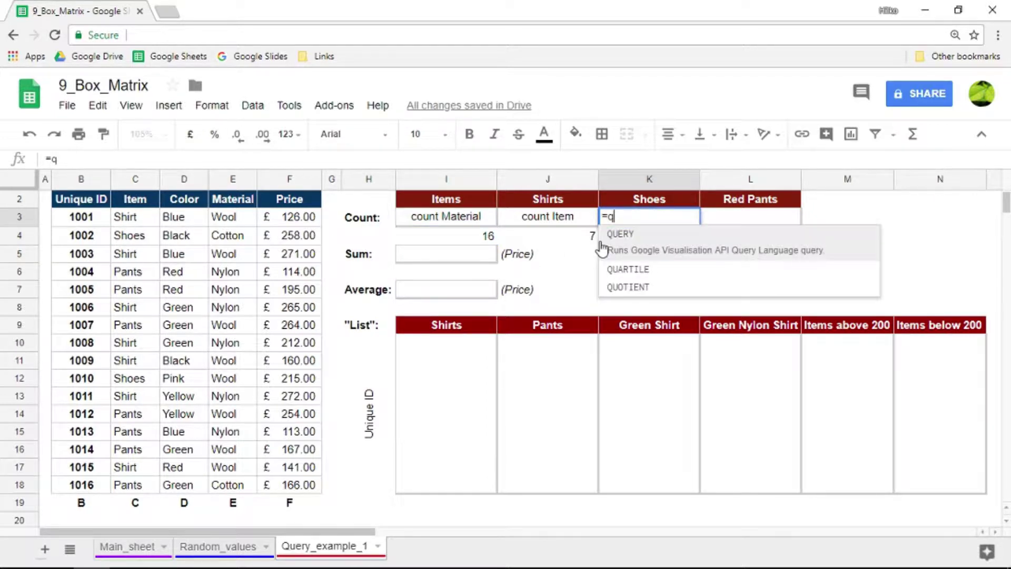
pyautogui.click(655, 247)
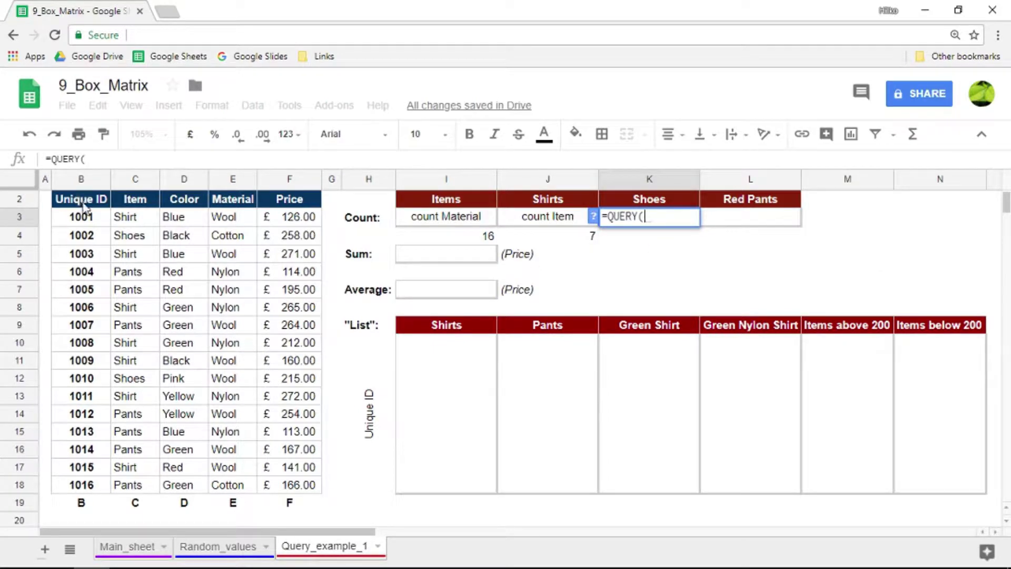
pyautogui.moveTo(80, 202); pyautogui.dragTo(282, 487)
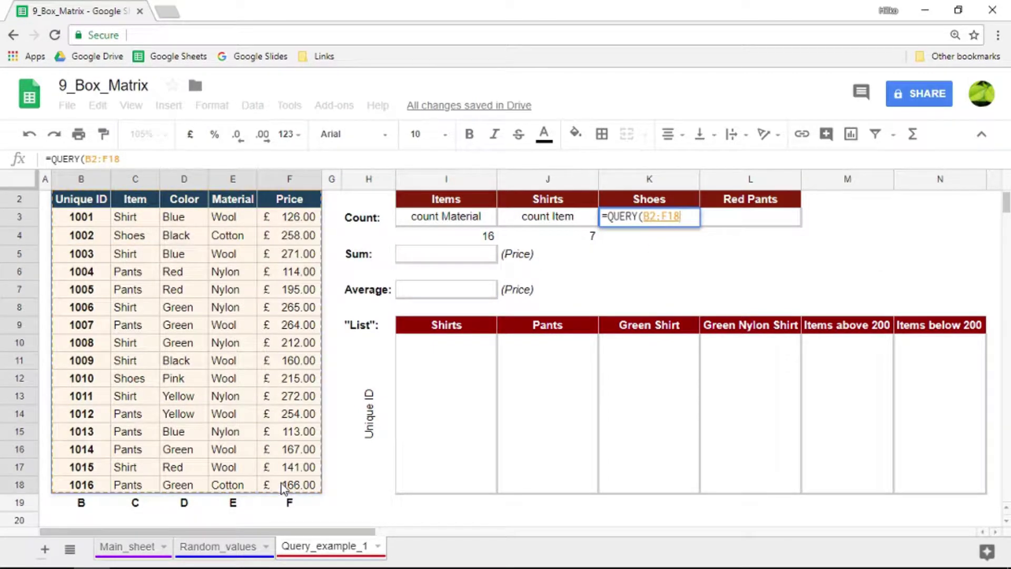
pyautogui.write(',"",1)')
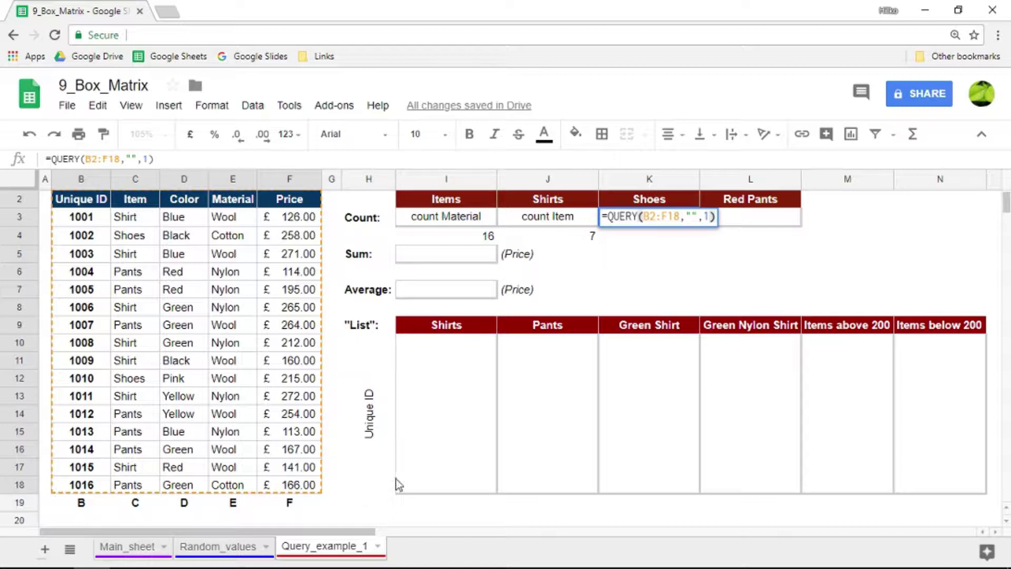
# Fill the empty query string in the Shoes count formula with select count(C) where C = 'Shoes'.
pyautogui.press('Left')
pyautogui.press('Left')
pyautogui.press('Left')
pyautogui.press('Left')
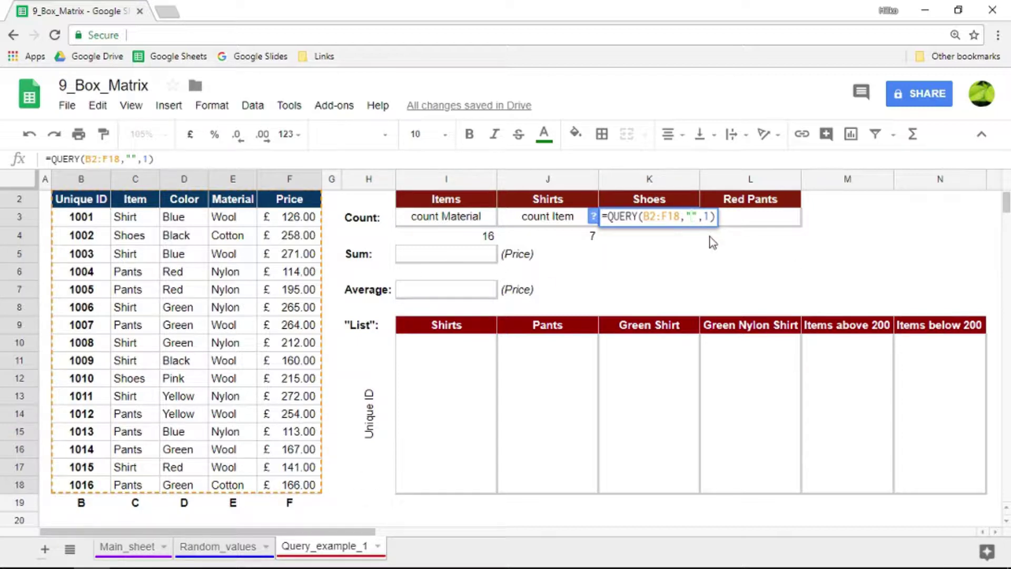
pyautogui.write('select')
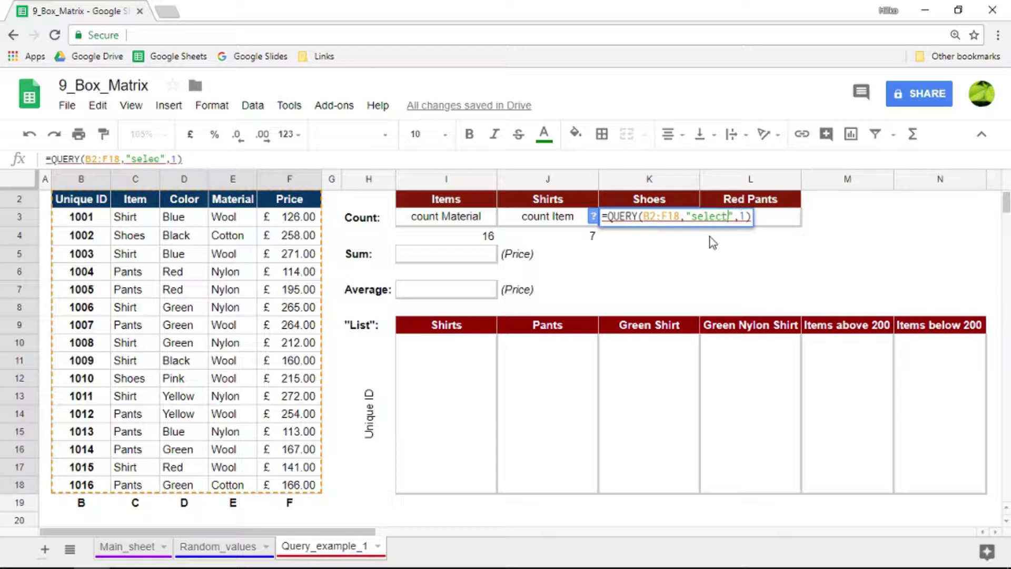
pyautogui.write(' count(')
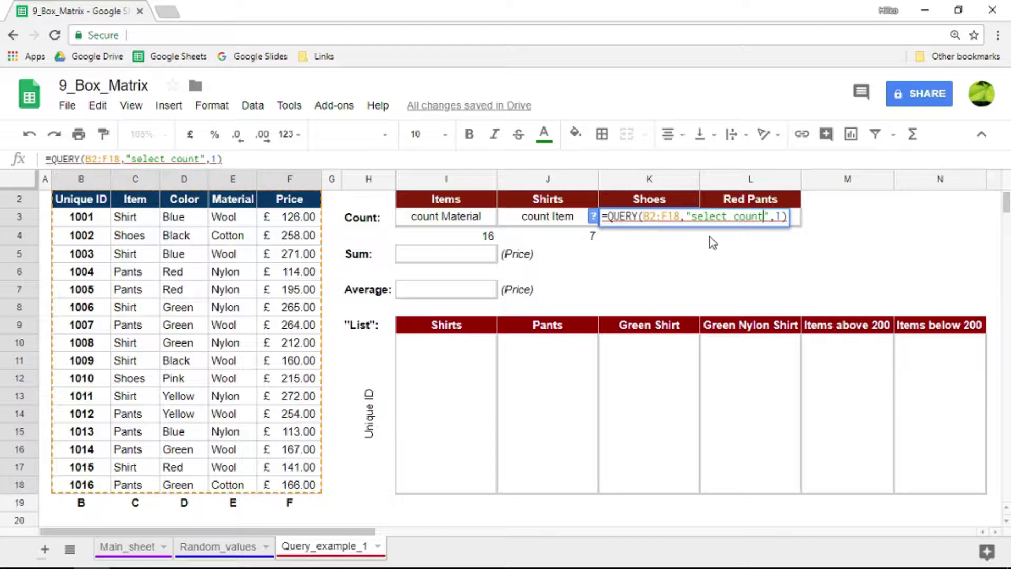
pyautogui.write('C) where ')
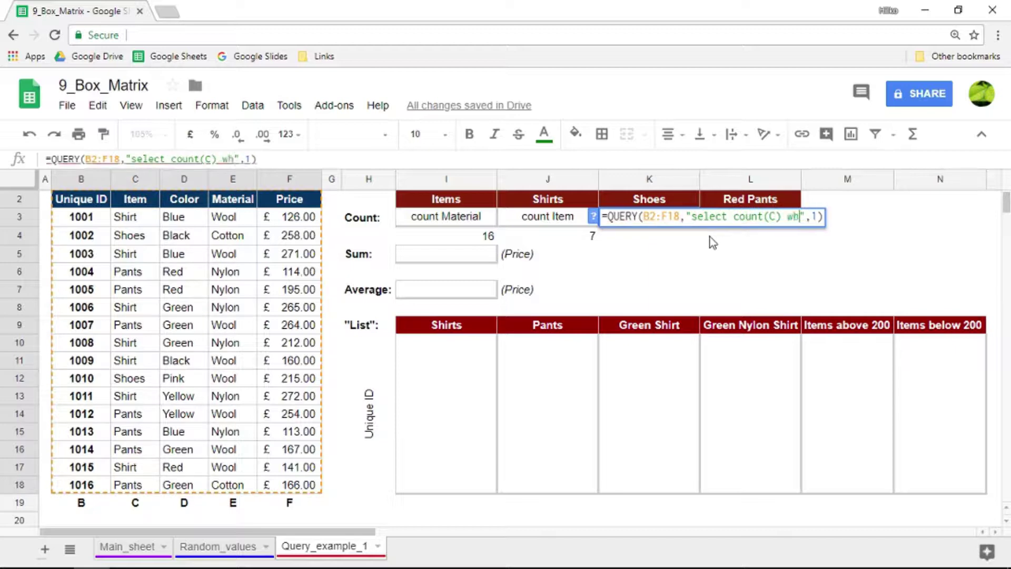
pyautogui.write("C = '")
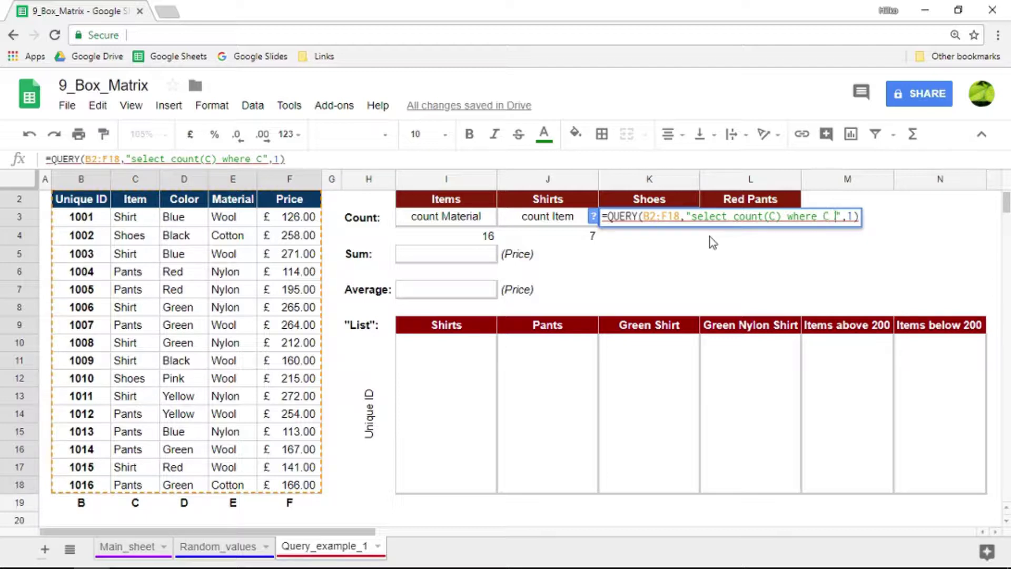
pyautogui.write("Shoes'")
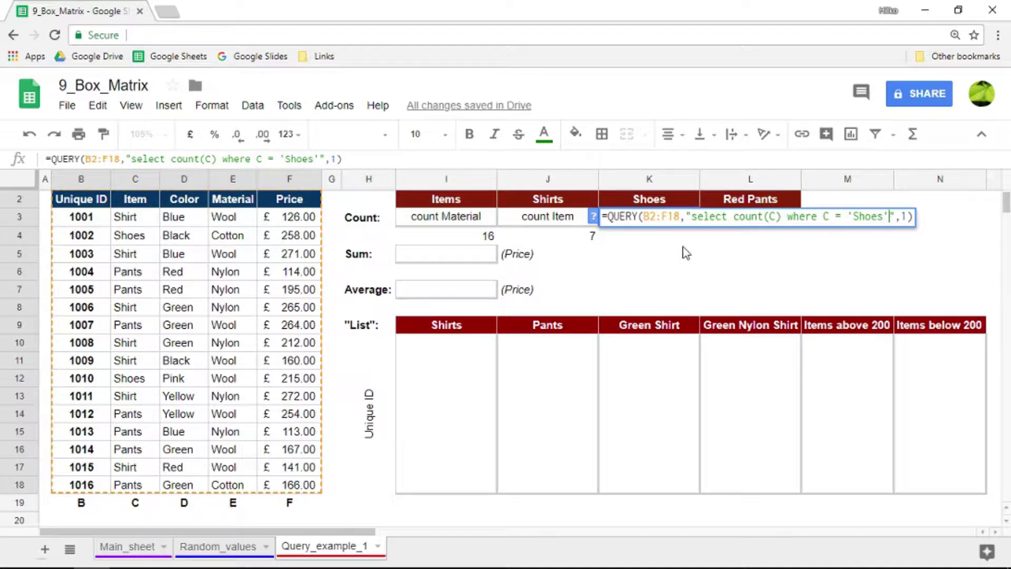
pyautogui.press('Return')
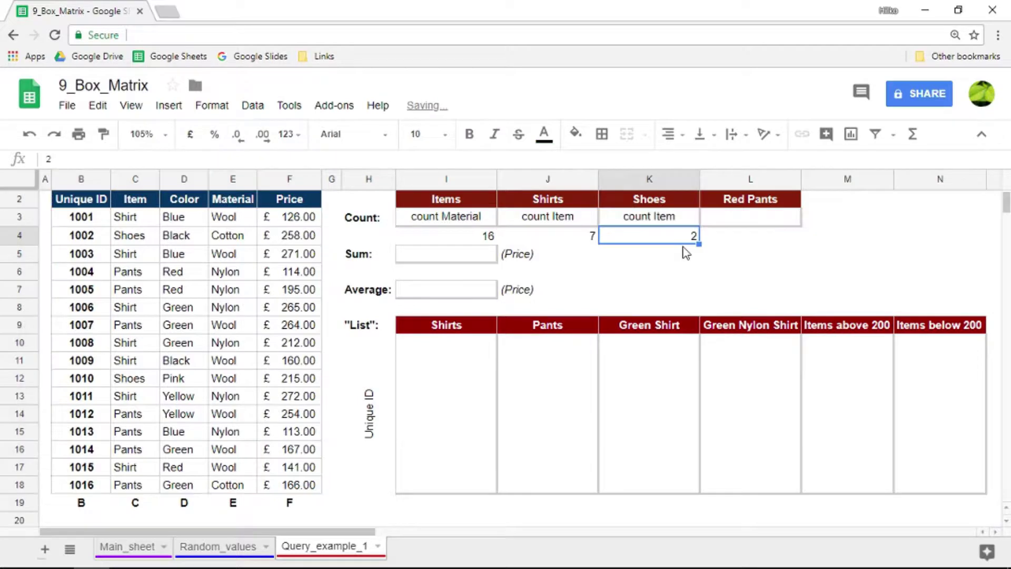
# Check the Shoes count against the Shoes entries in the Item column of the source table.
pyautogui.click(135, 239)
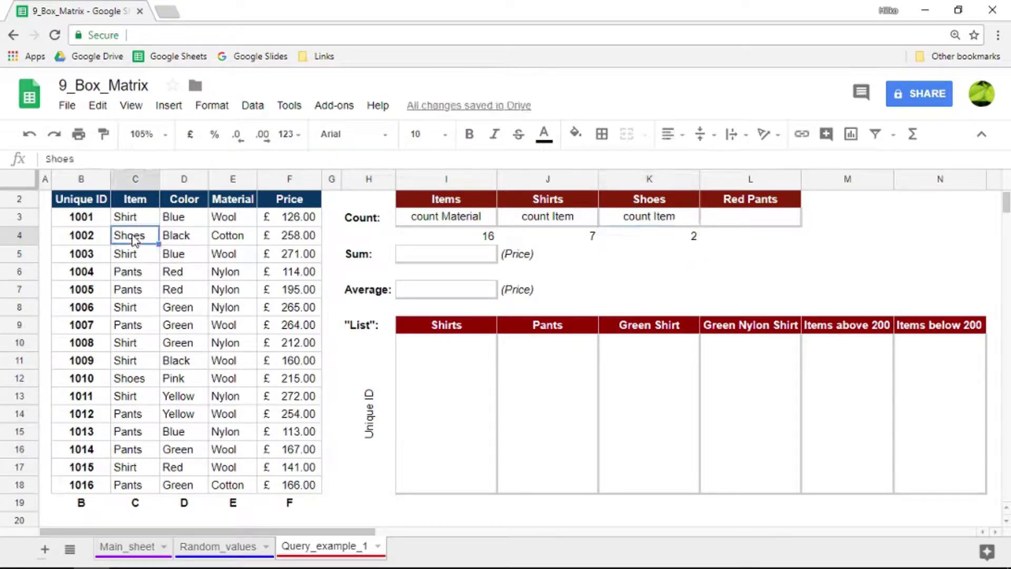
pyautogui.click(129, 383)
pyautogui.click(138, 239)
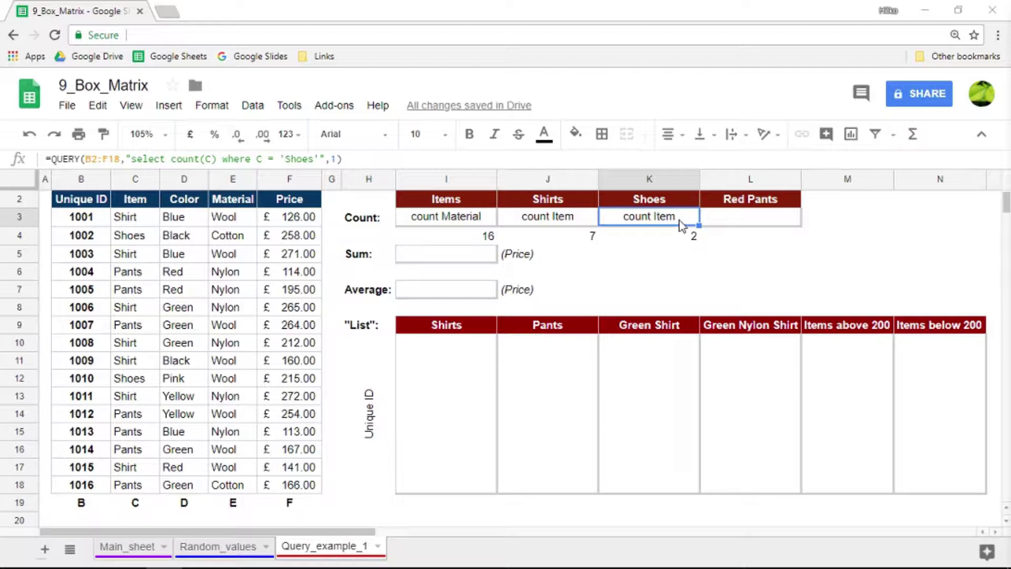
pyautogui.click(665, 255)
pyautogui.click(664, 234)
# Replace the Shoes count formula with =QUERY(B2:F18,"",1), selecting the whole source table as data.
pyautogui.click(661, 223)
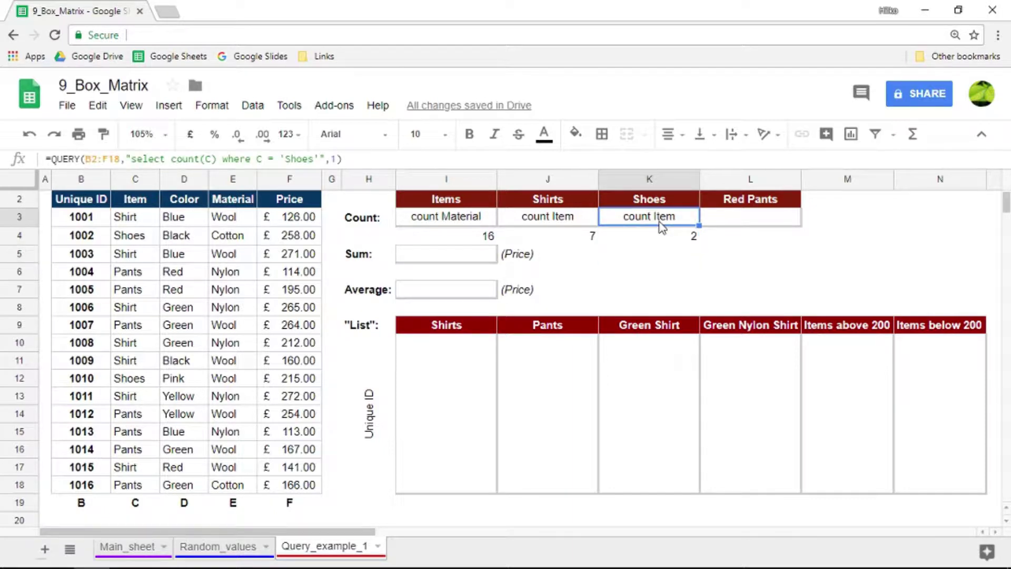
pyautogui.write('=q')
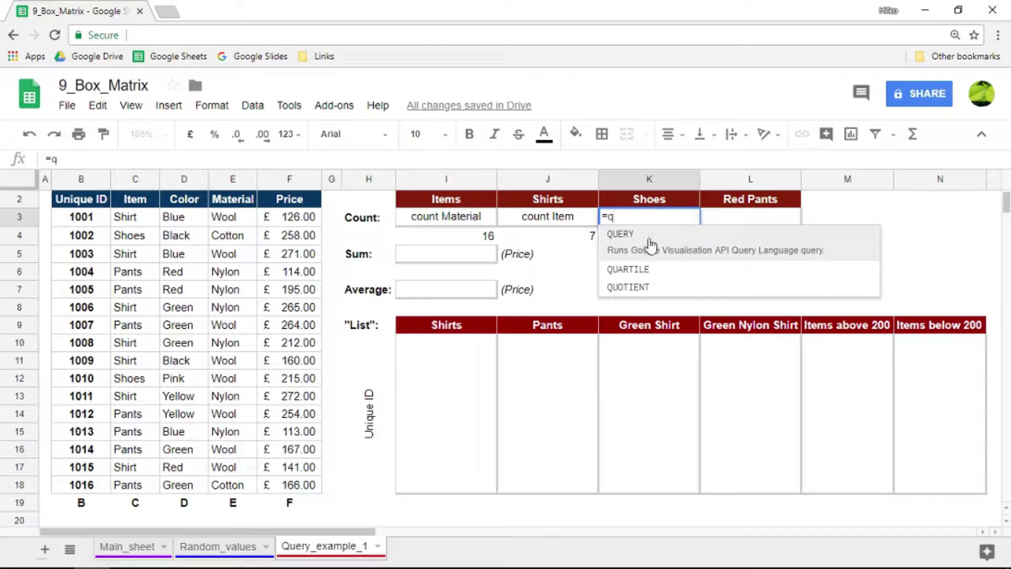
pyautogui.click(641, 240)
pyautogui.moveTo(84, 206); pyautogui.dragTo(311, 474)
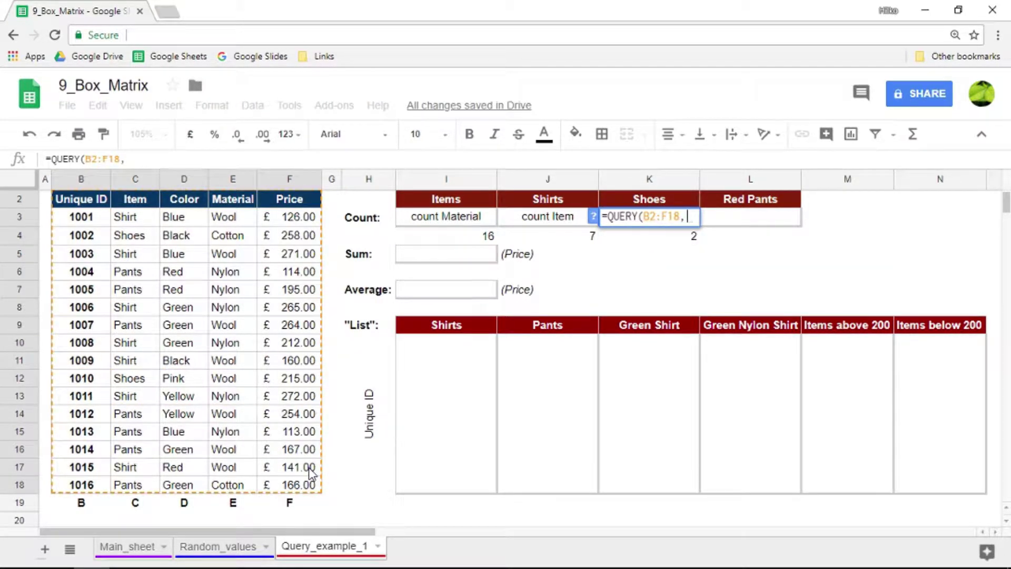
pyautogui.write(',"",1')
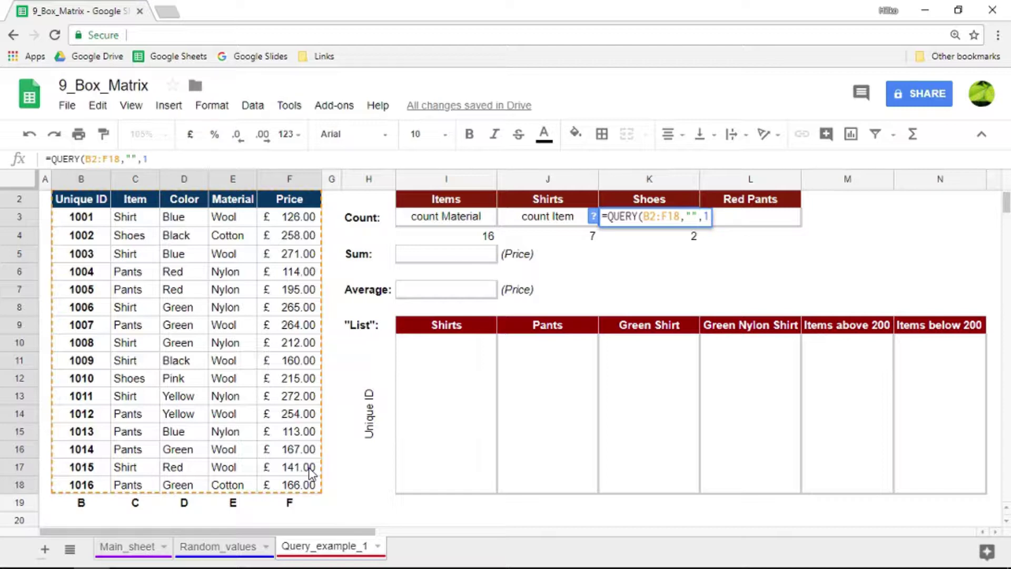
pyautogui.write(')')
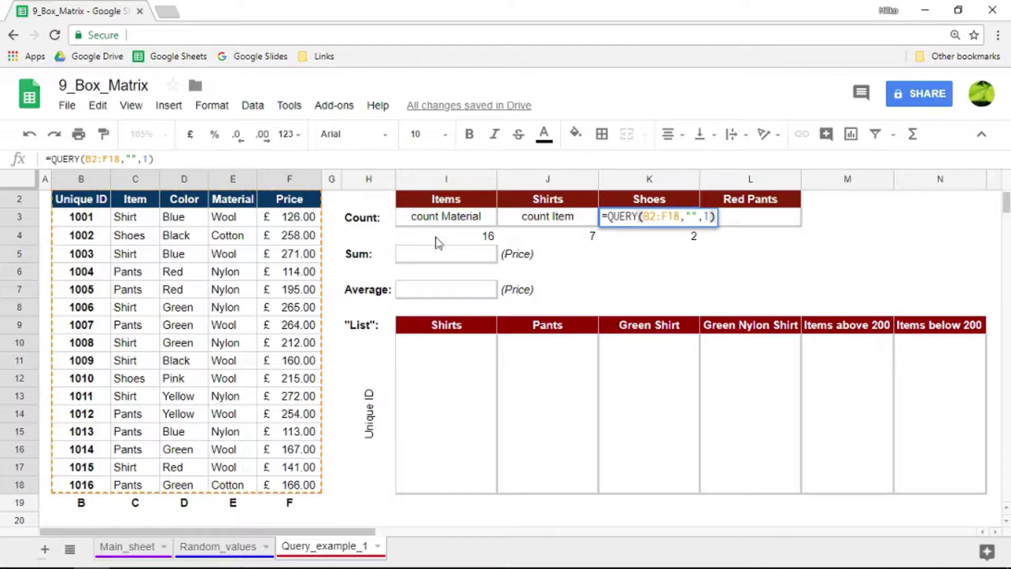
# Fill the empty query string in the Shoes count formula with select count(C) where C ='Pants'.
pyautogui.click(694, 218)
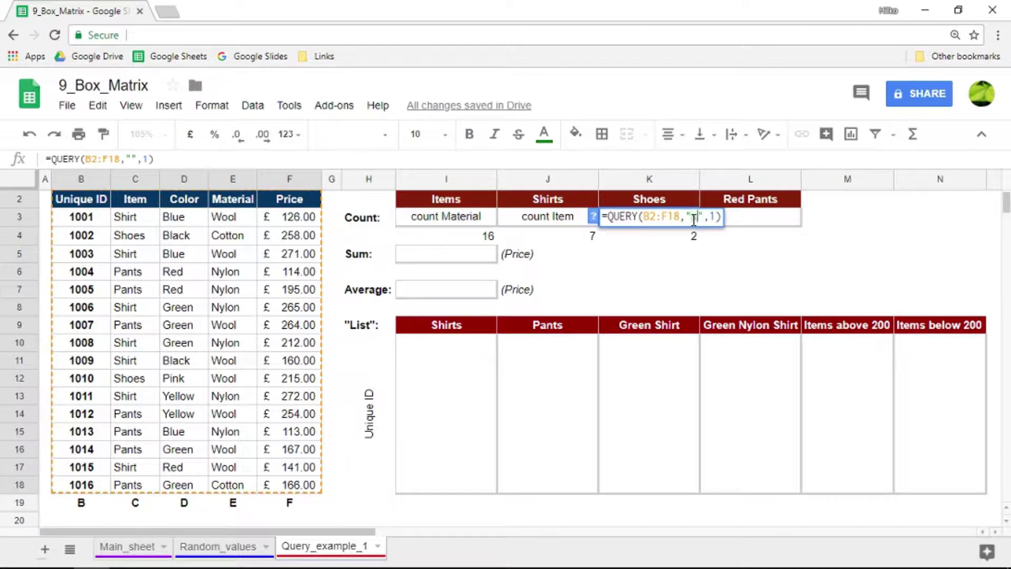
pyautogui.write('select ')
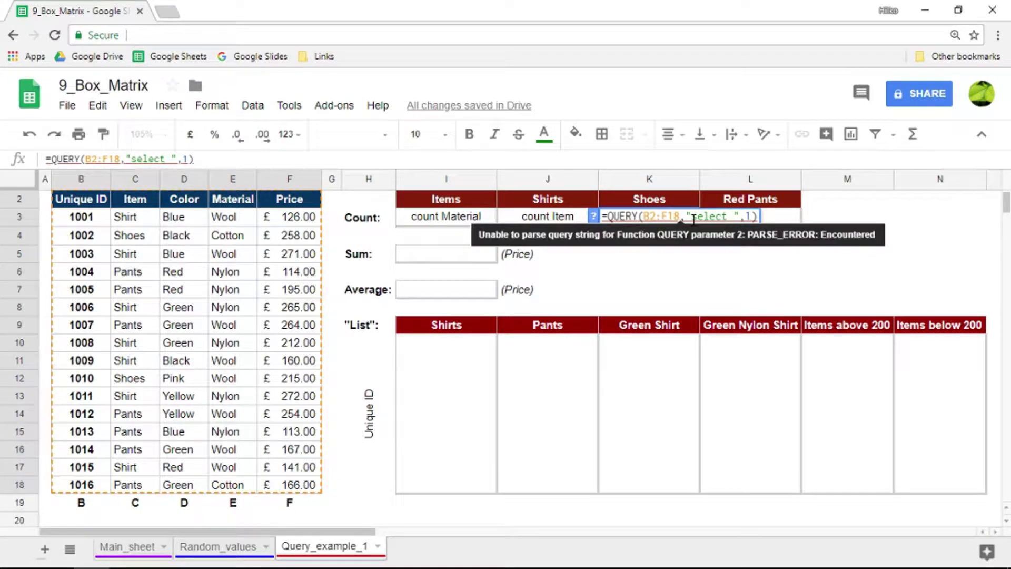
pyautogui.write('count(')
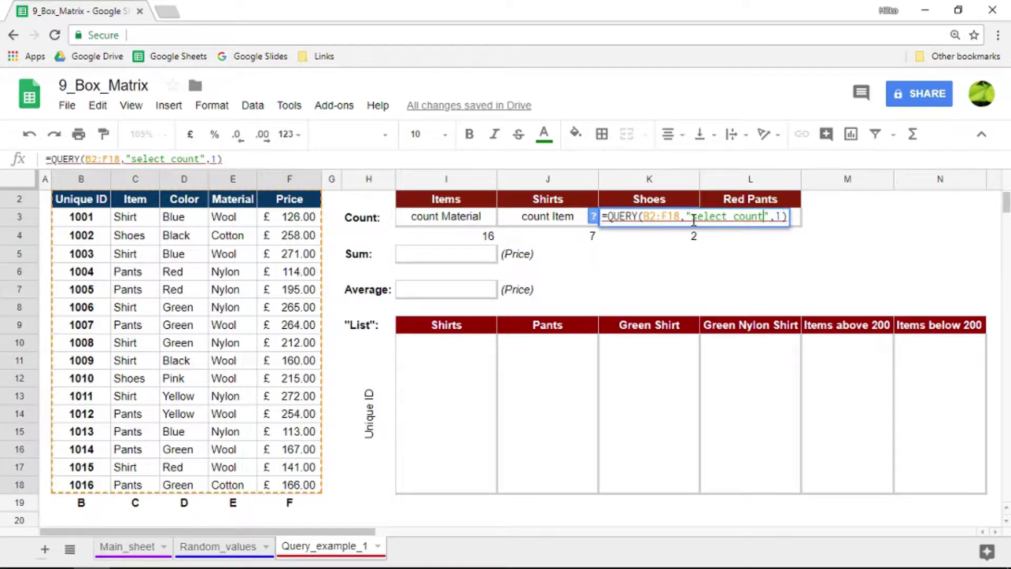
pyautogui.write('C) where ')
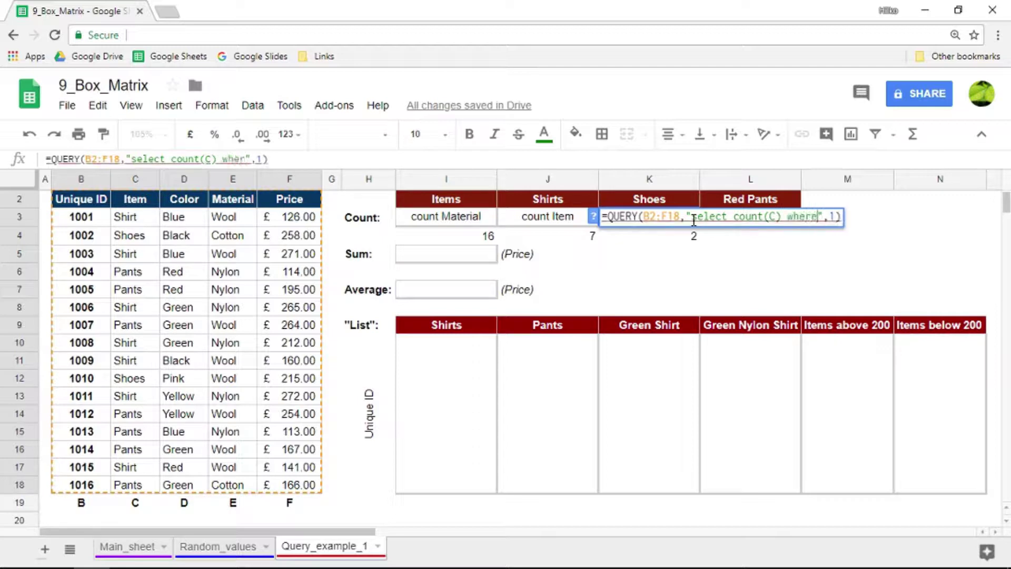
pyautogui.write('C =')
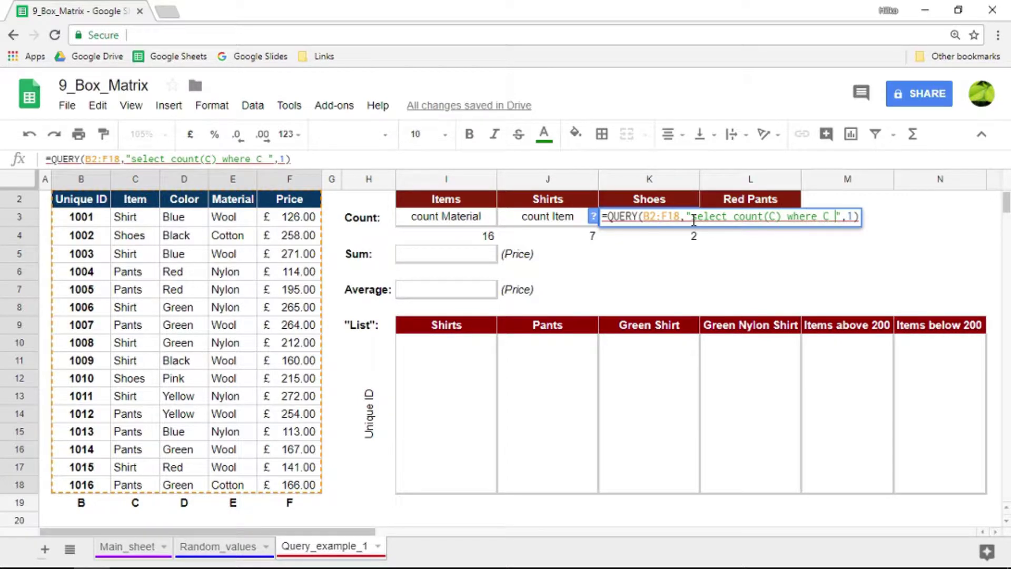
pyautogui.write("''")
pyautogui.press('Left')
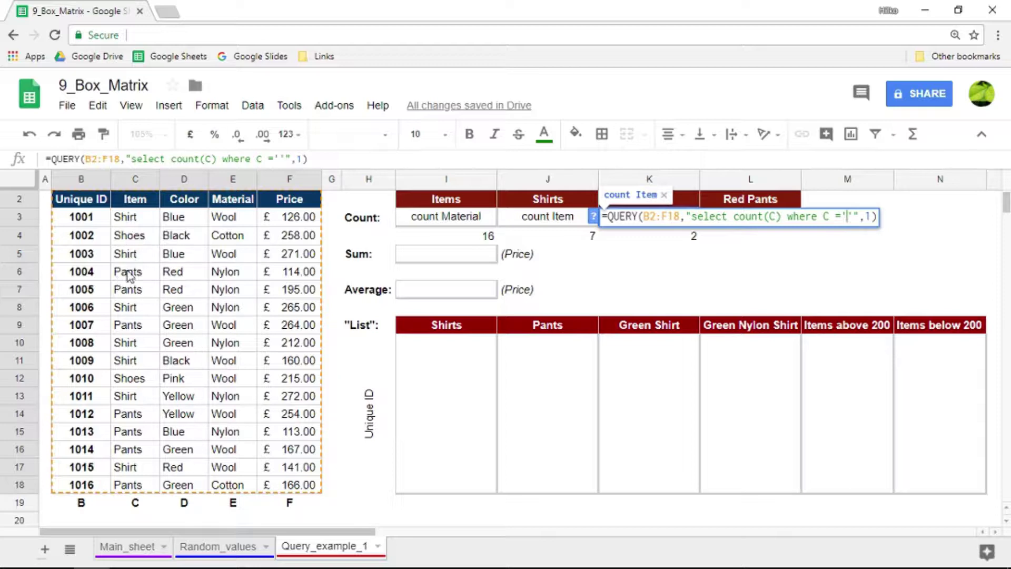
pyautogui.write('Pants')
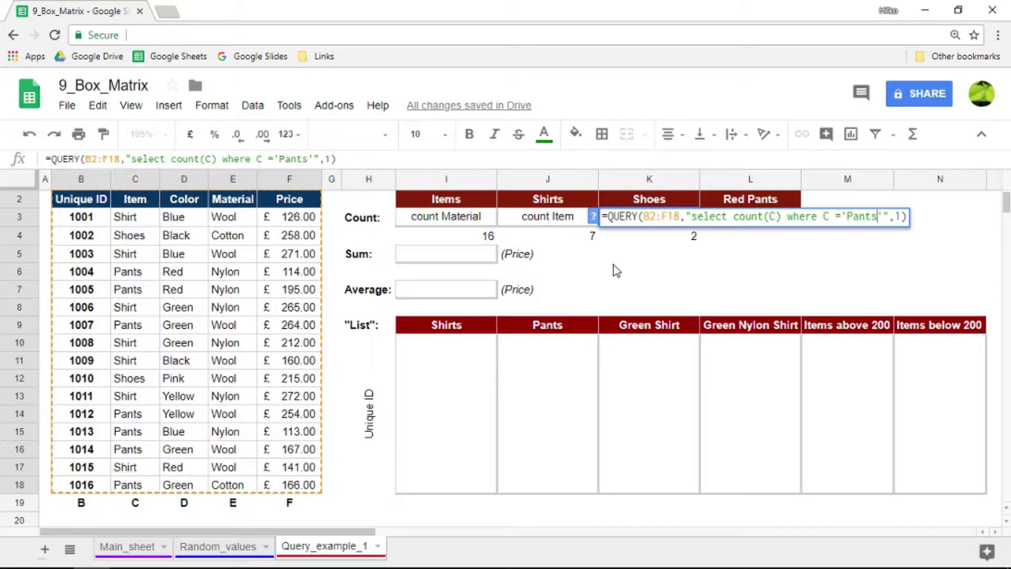
pyautogui.press('Return')
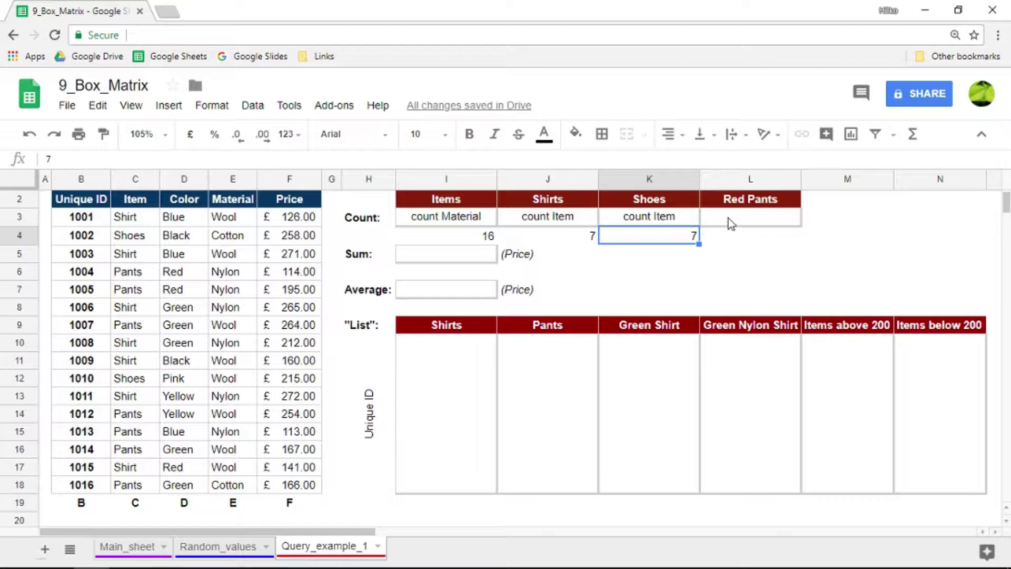
# Enter =QUERY(B2:F18,"",1) in the Red Pants count cell, selecting the whole source table as data.
pyautogui.click(751, 217)
pyautogui.write('=q')
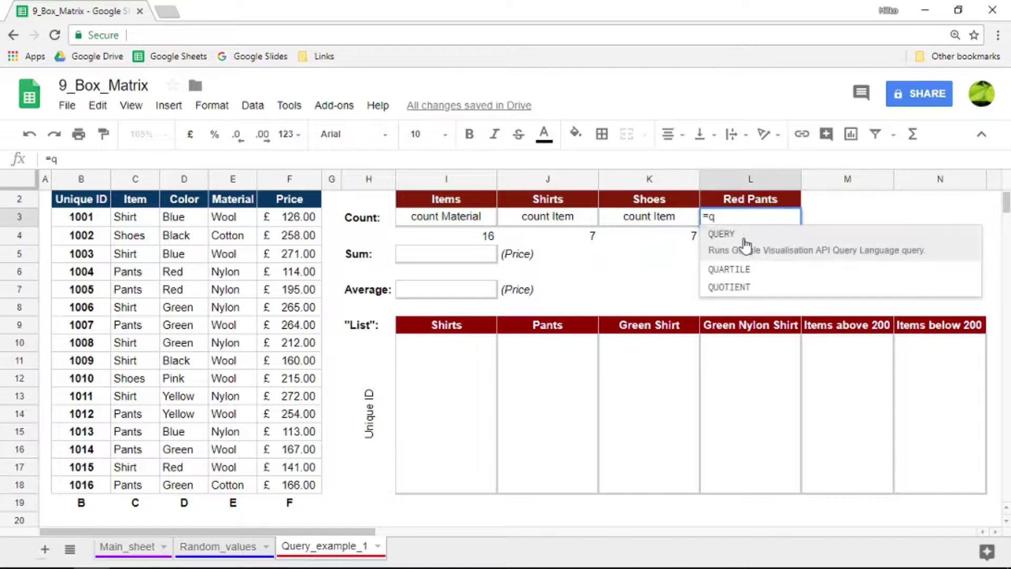
pyautogui.press('Tab')
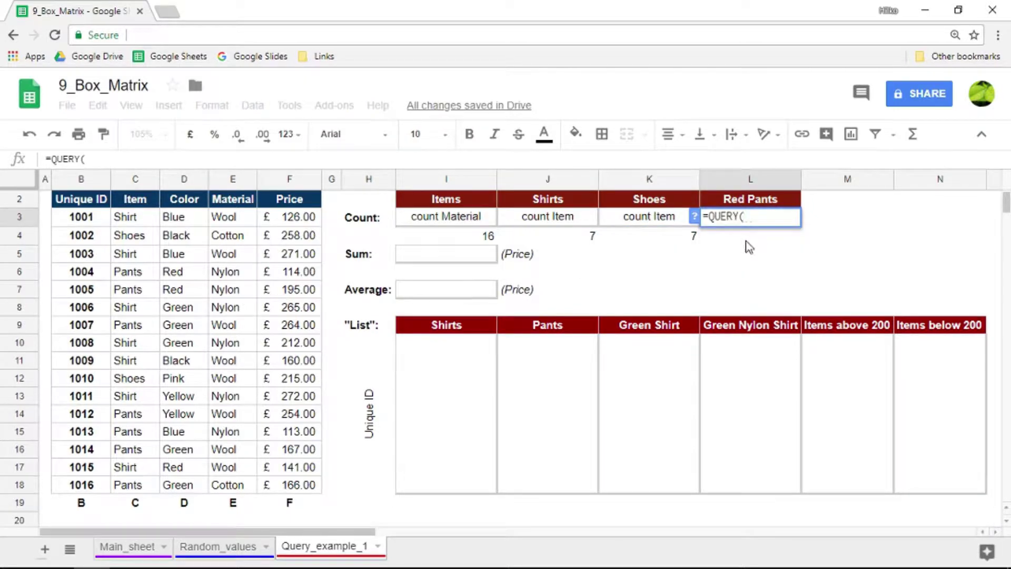
pyautogui.moveTo(81, 216); pyautogui.dragTo(135, 217)
pyautogui.moveTo(236, 317); pyautogui.dragTo(279, 479)
pyautogui.write(',""')
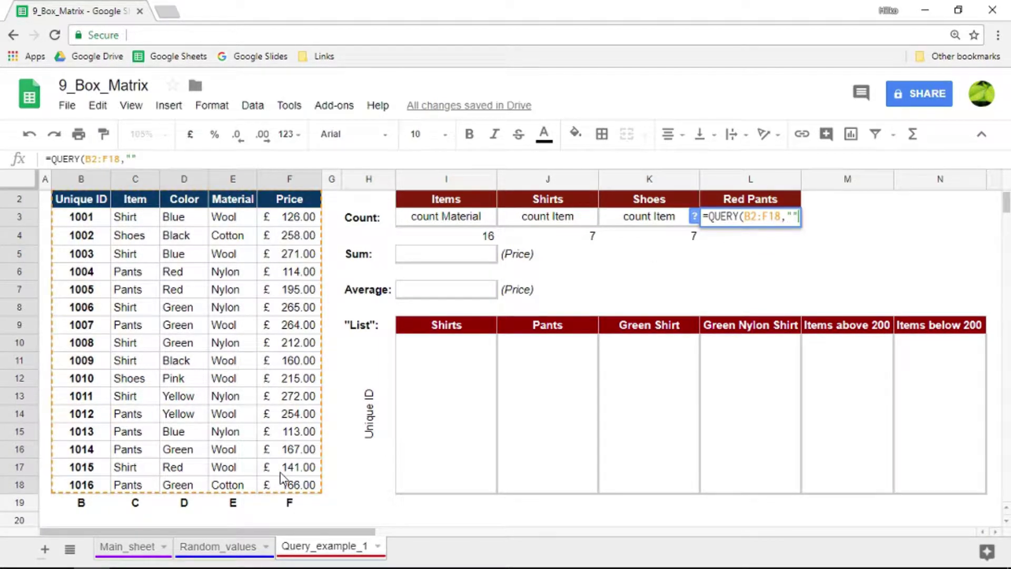
pyautogui.write(',1_')
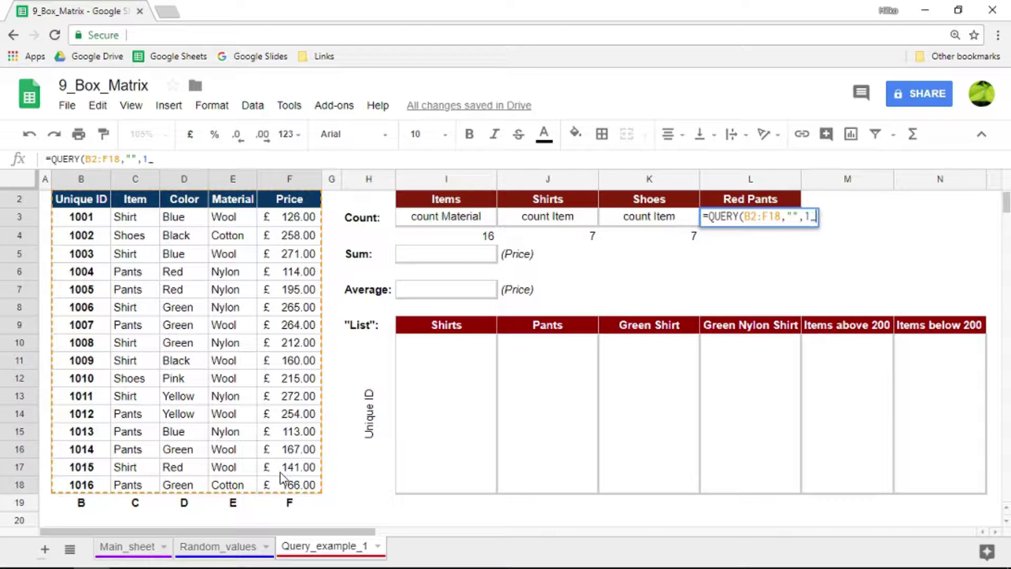
pyautogui.write(')')
# Begin the empty query string in the Red Pants count formula with select count(C) where.
pyautogui.press('Left')
pyautogui.press('Left')
pyautogui.press('Left')
pyautogui.write('select ')
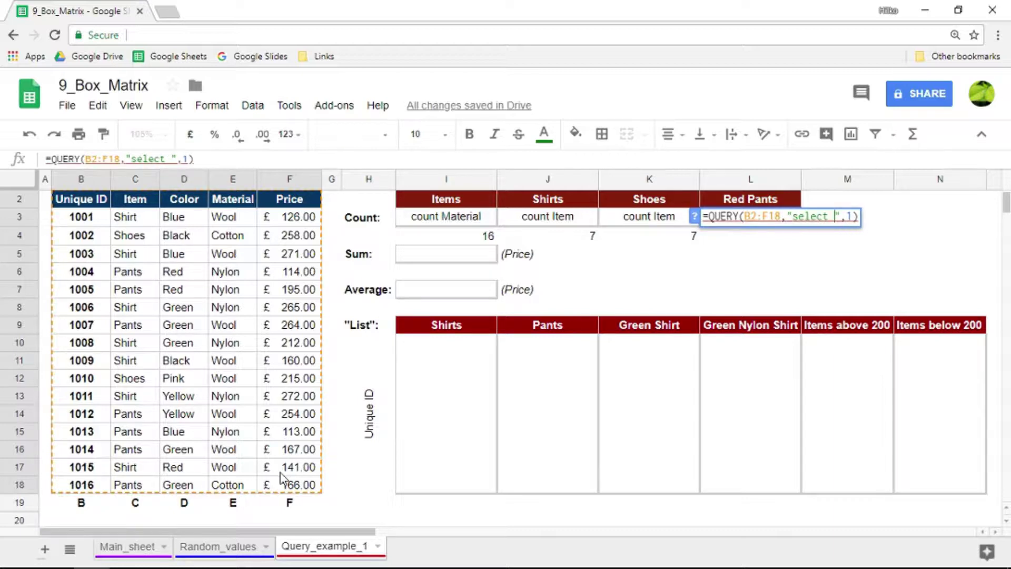
pyautogui.write('count')
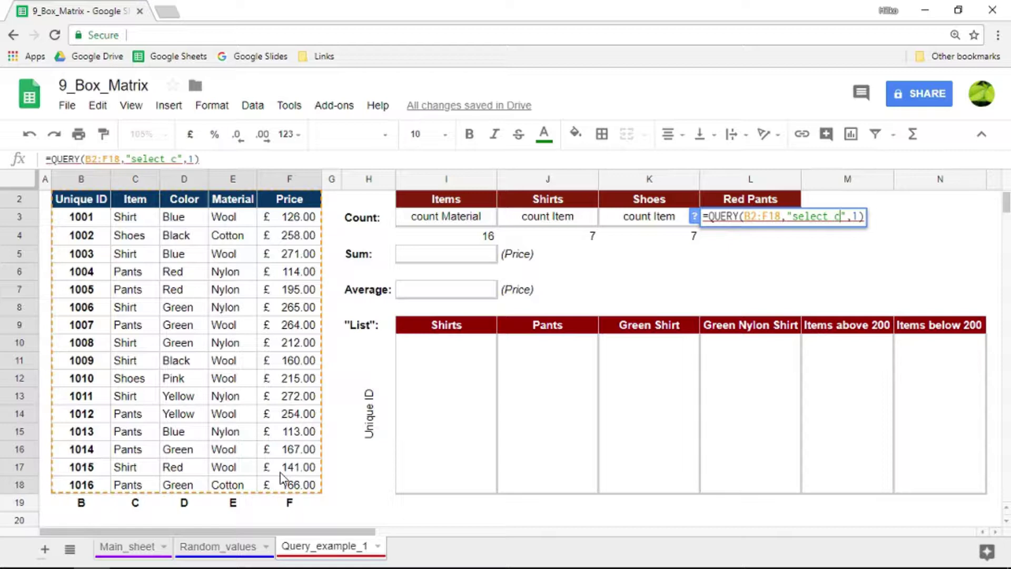
pyautogui.write('(')
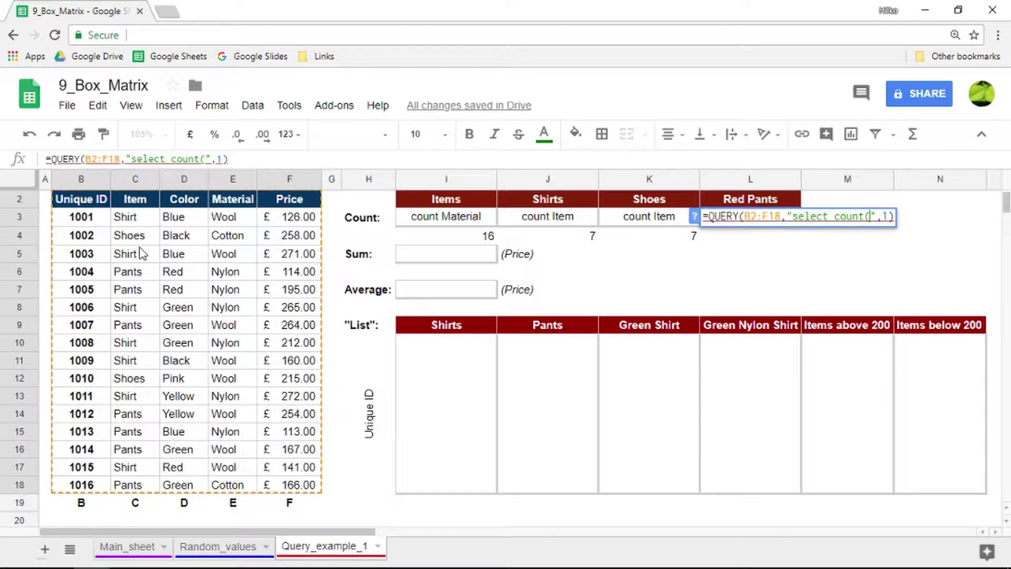
pyautogui.write('C')
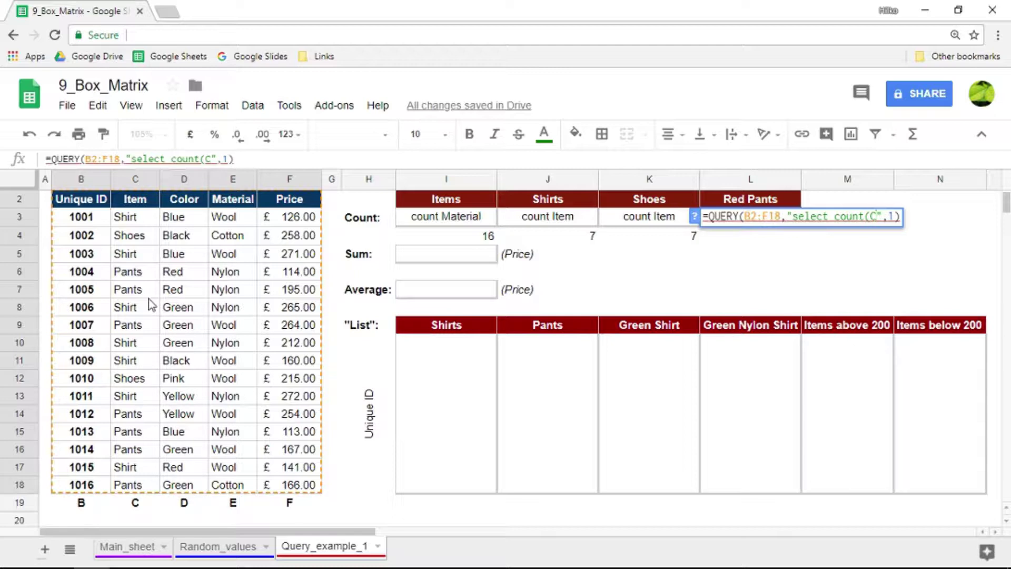
pyautogui.write(') where ')
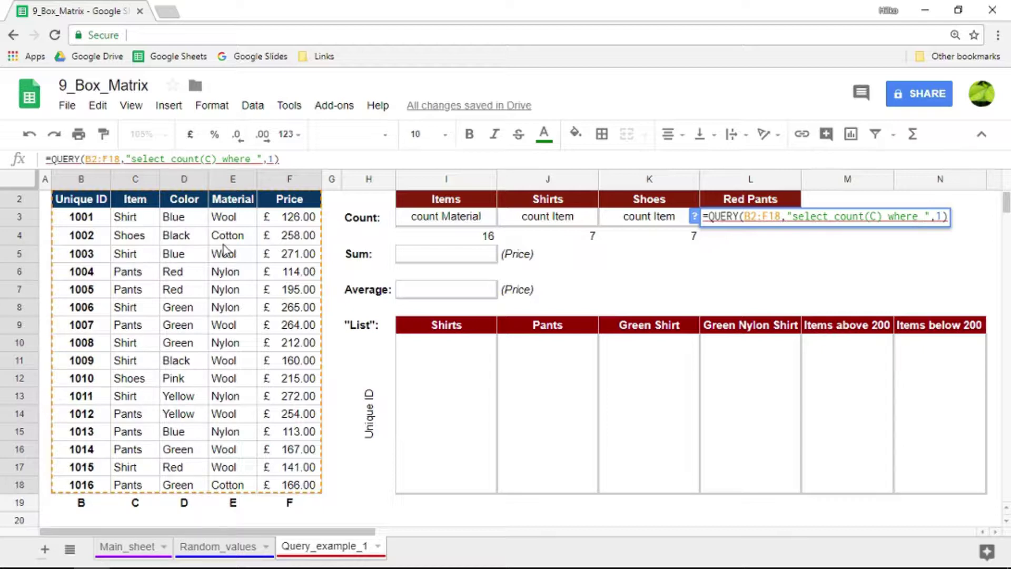
# Complete the Red Pants where clause with C = 'Pants' and D = 'Red', correcting the spelling of Pants, and enter the formula.
pyautogui.write('C')
pyautogui.write(" = 'Panm")
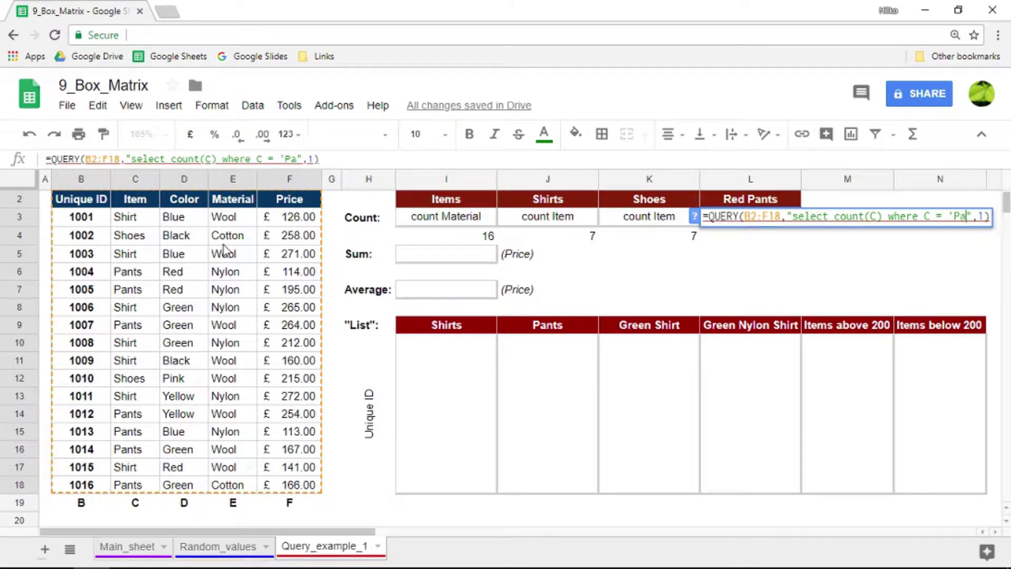
pyautogui.write("ts'")
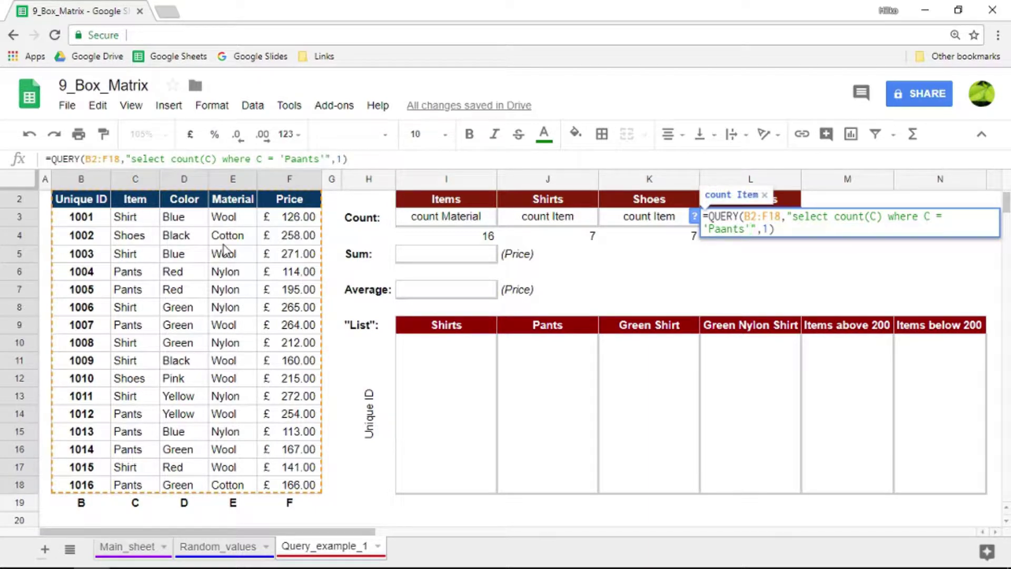
pyautogui.write(' and')
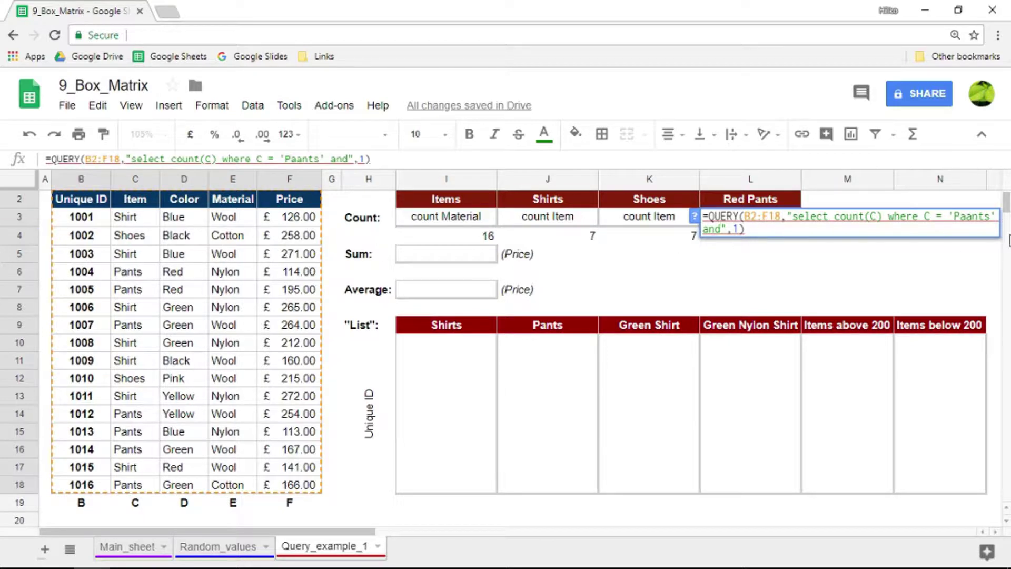
pyautogui.click(970, 217)
pyautogui.press('BackSpace')
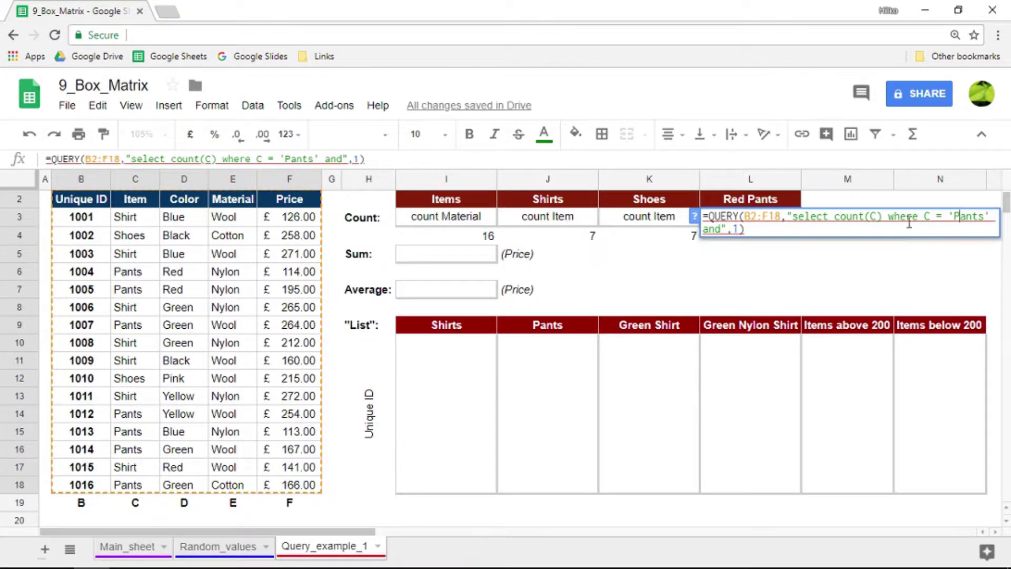
pyautogui.click(721, 228)
pyautogui.write("D = 'Red'")
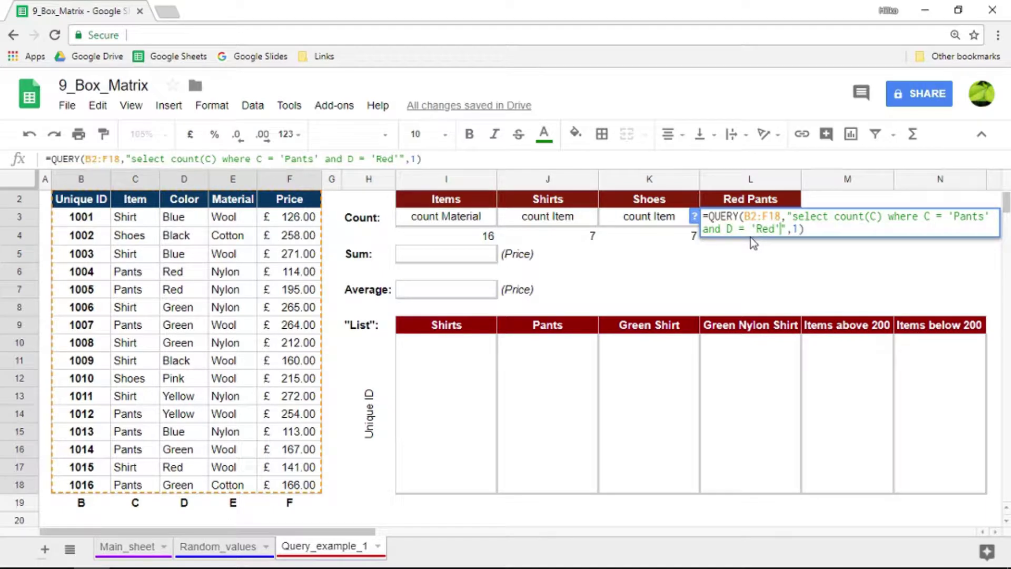
pyautogui.press('Return')
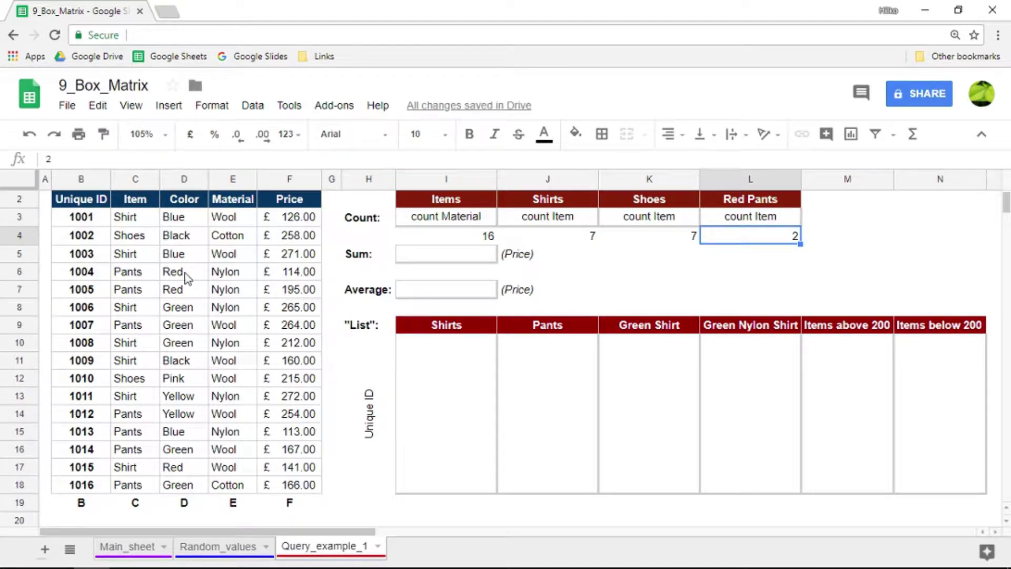
pyautogui.moveTo(174, 273); pyautogui.dragTo(142, 293)
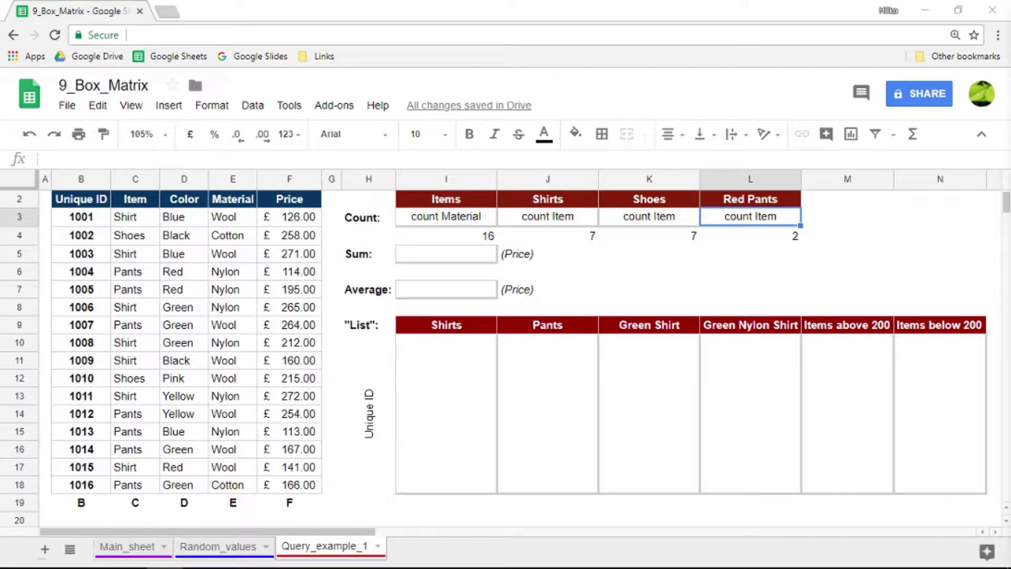
# Replace the Red Pants count formula with =QUERY(B2:F18,"",1), selecting the whole source table as data.
pyautogui.click(724, 223)
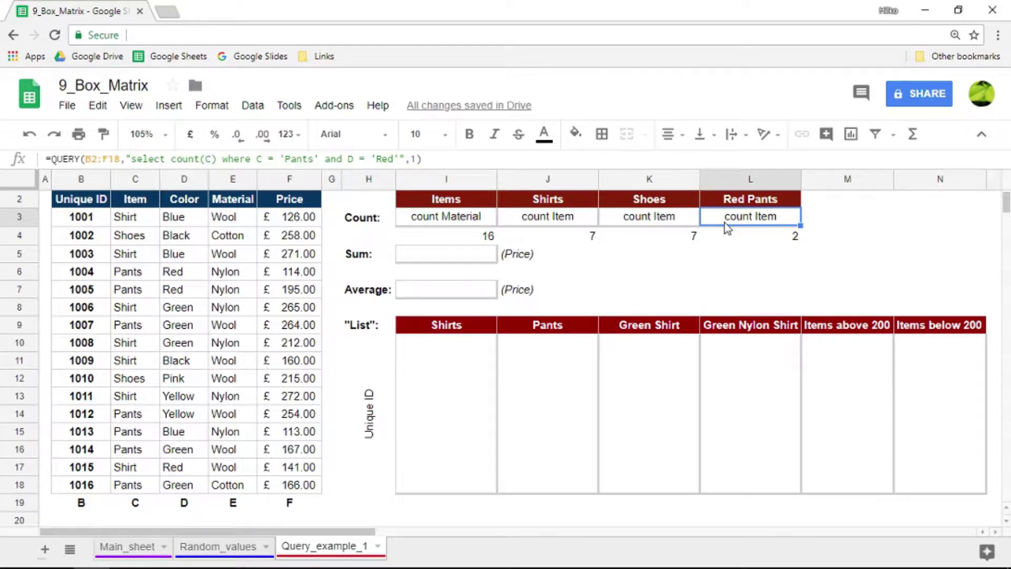
pyautogui.write('=qu')
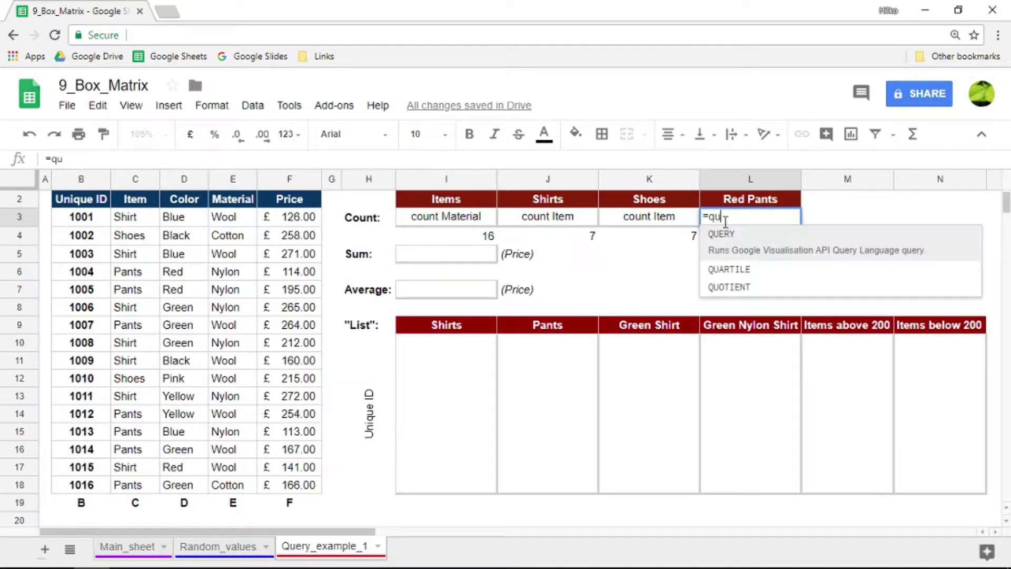
pyautogui.press('Tab')
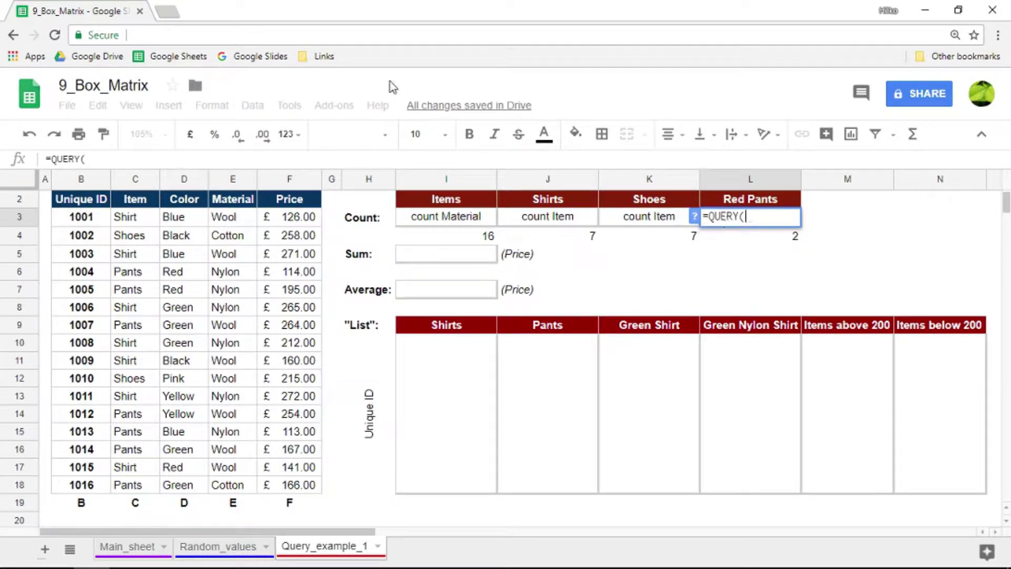
pyautogui.moveTo(76, 199); pyautogui.dragTo(285, 474)
pyautogui.moveTo(98, 200); pyautogui.dragTo(300, 487)
pyautogui.write(',')
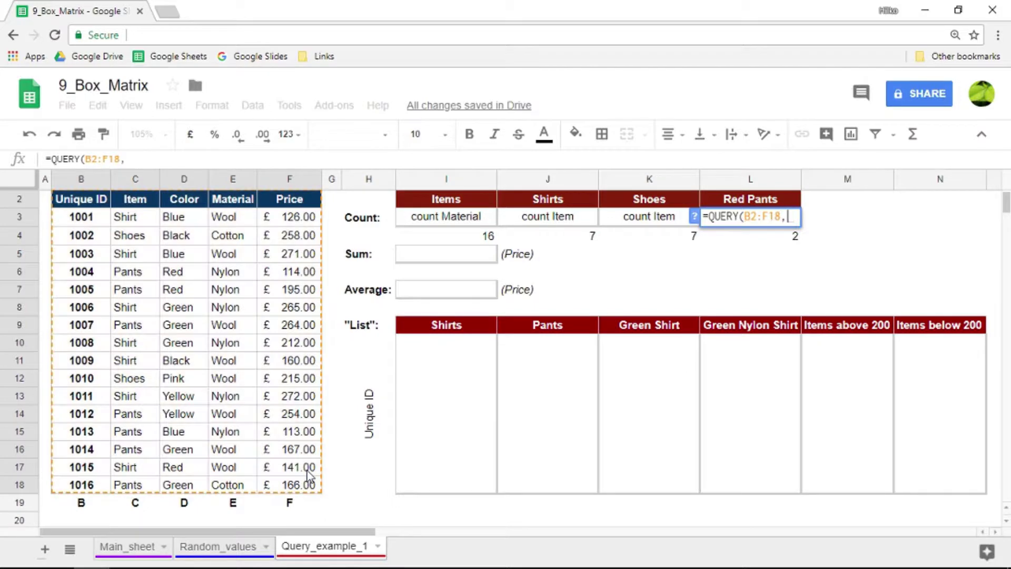
pyautogui.write('"",1')
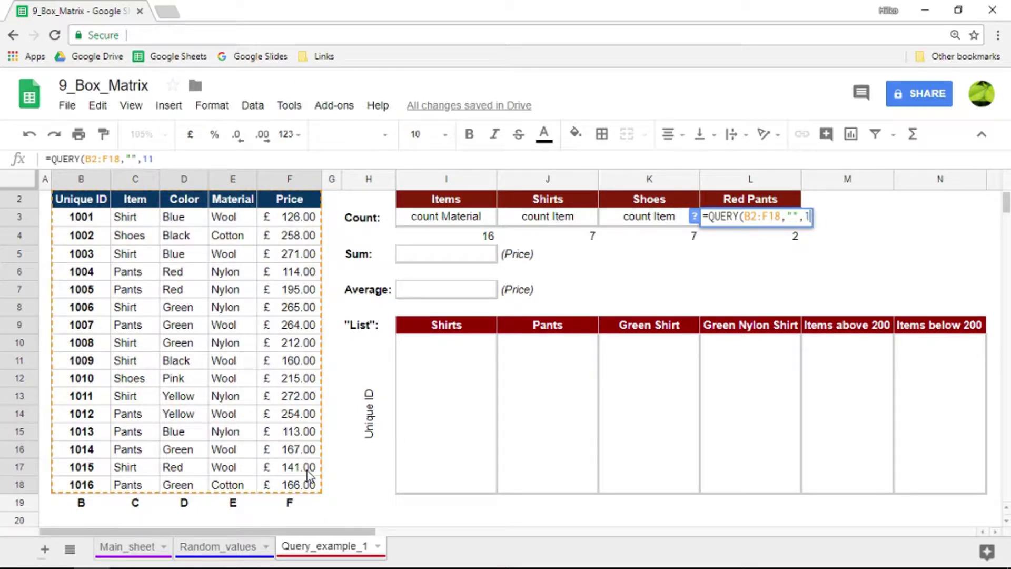
pyautogui.write('_)')
pyautogui.press('BackSpace')
pyautogui.press('BackSpace')
pyautogui.write('_')
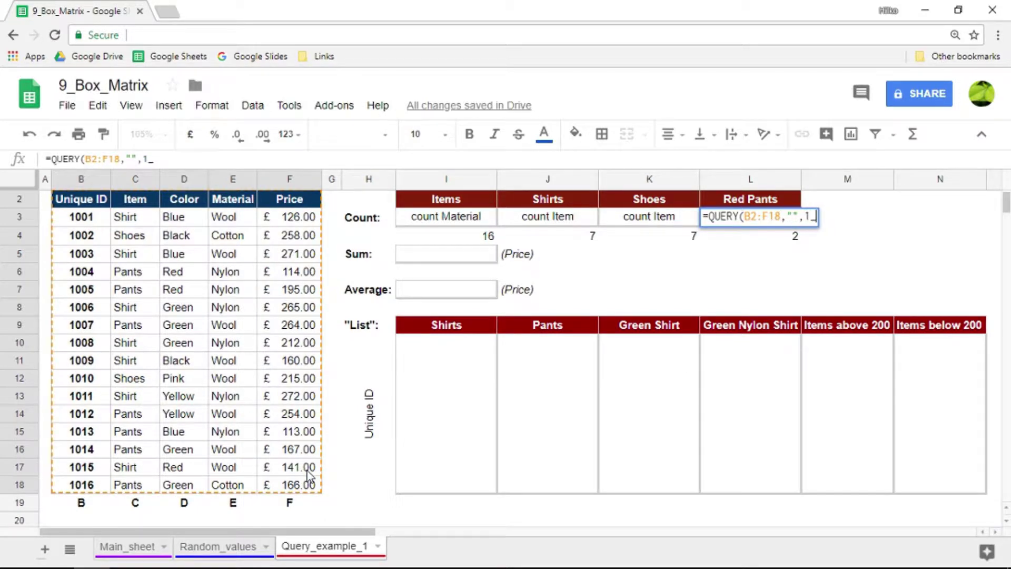
pyautogui.press('BackSpace')
pyautogui.write(')')
# Fill the empty query string of the replacement formula in L3 with select count(C) where.
pyautogui.press('Left')
pyautogui.press('Left')
pyautogui.press('Left')
pyautogui.write('select ')
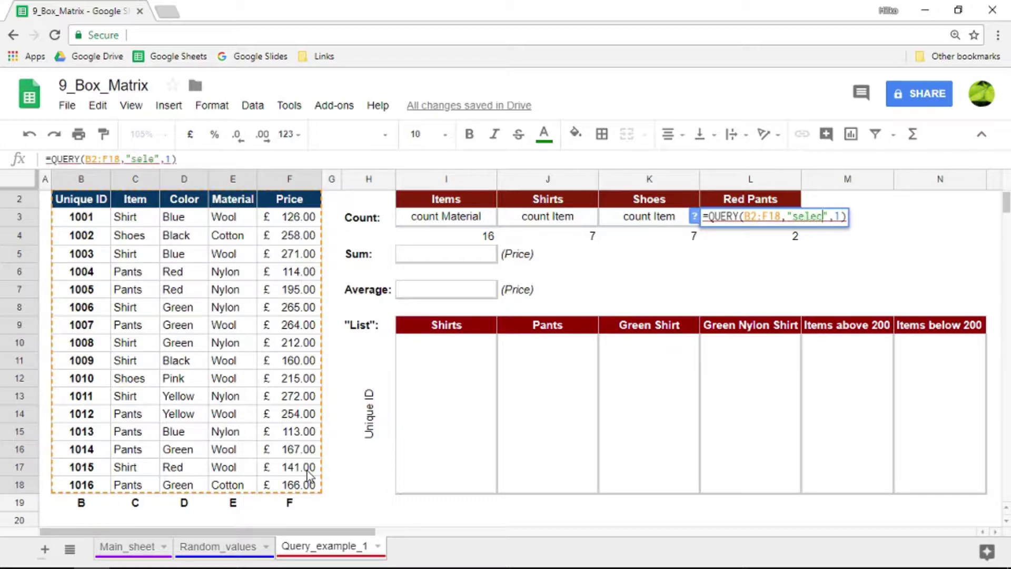
pyautogui.write('count')
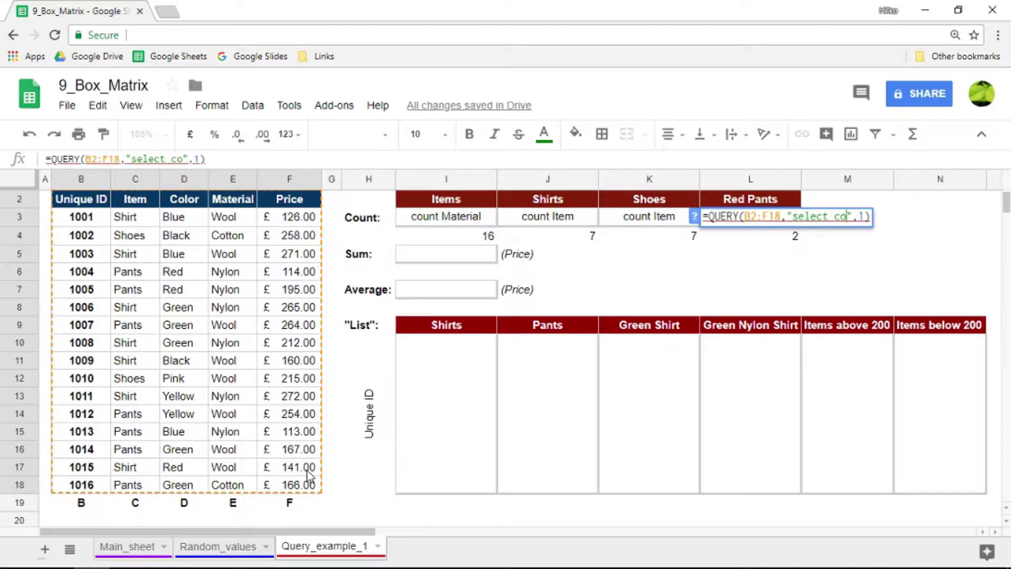
pyautogui.write('(C) ')
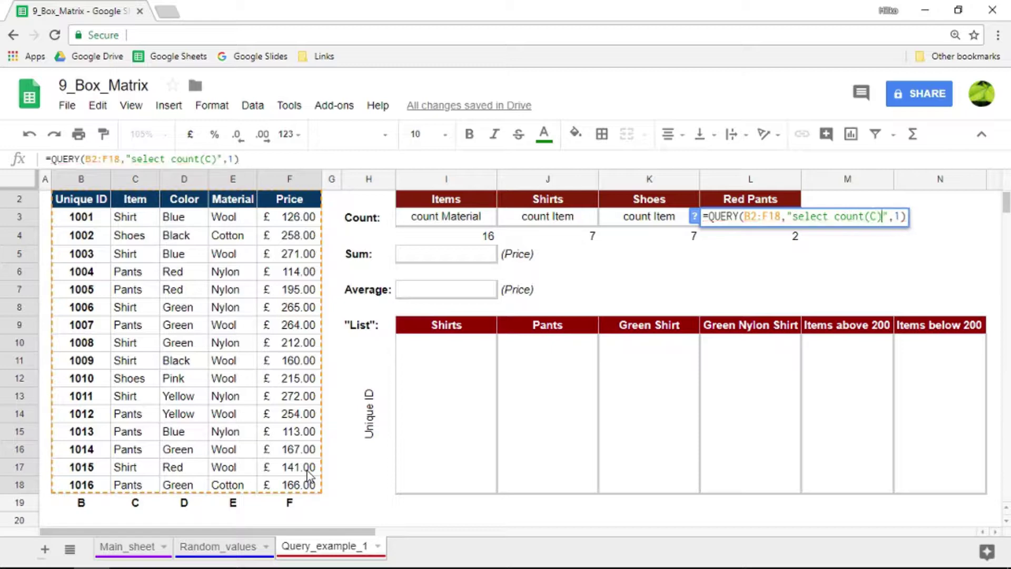
pyautogui.write('where ')
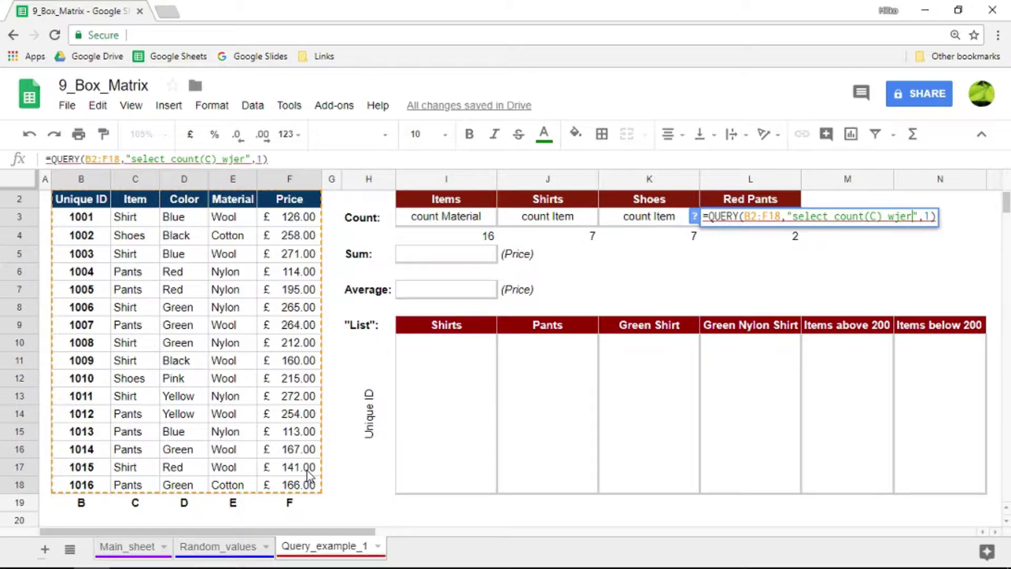
# Complete the where clause in L3 with C = 'Shirt' and D = 'Blue', and check the blue shirts in the source table.
pyautogui.write('C')
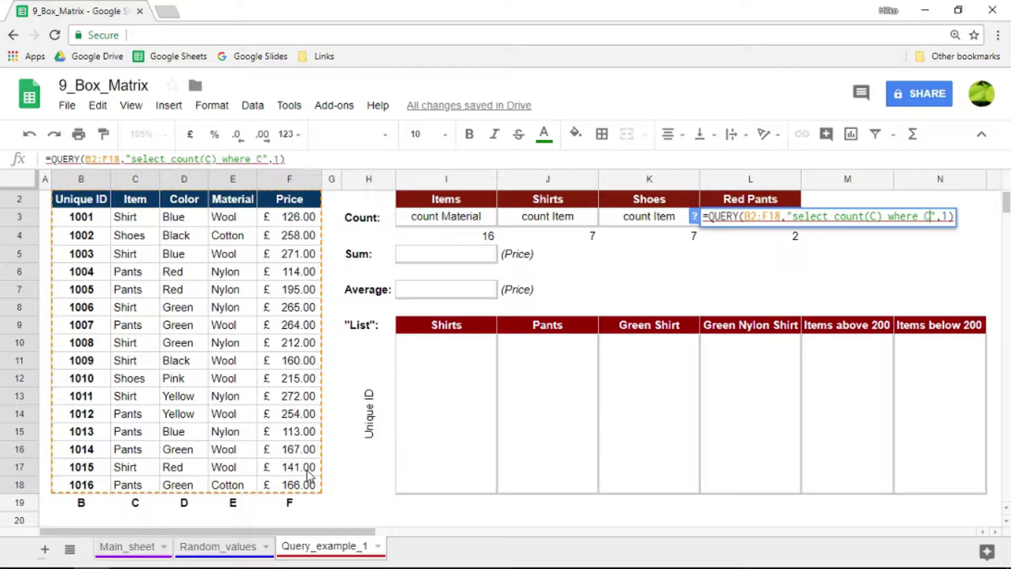
pyautogui.write(" = 'Shirt")
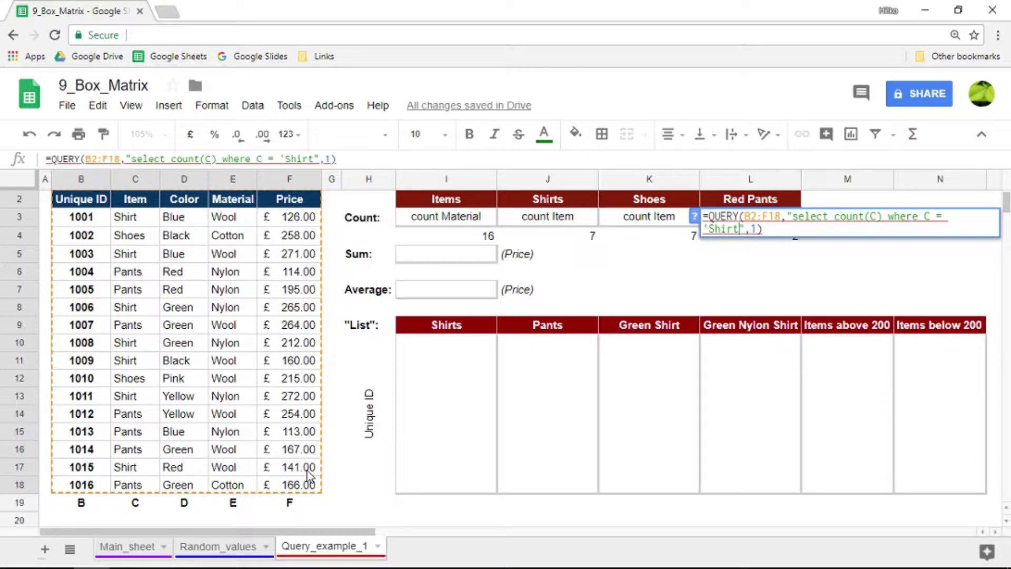
pyautogui.write("' and ")
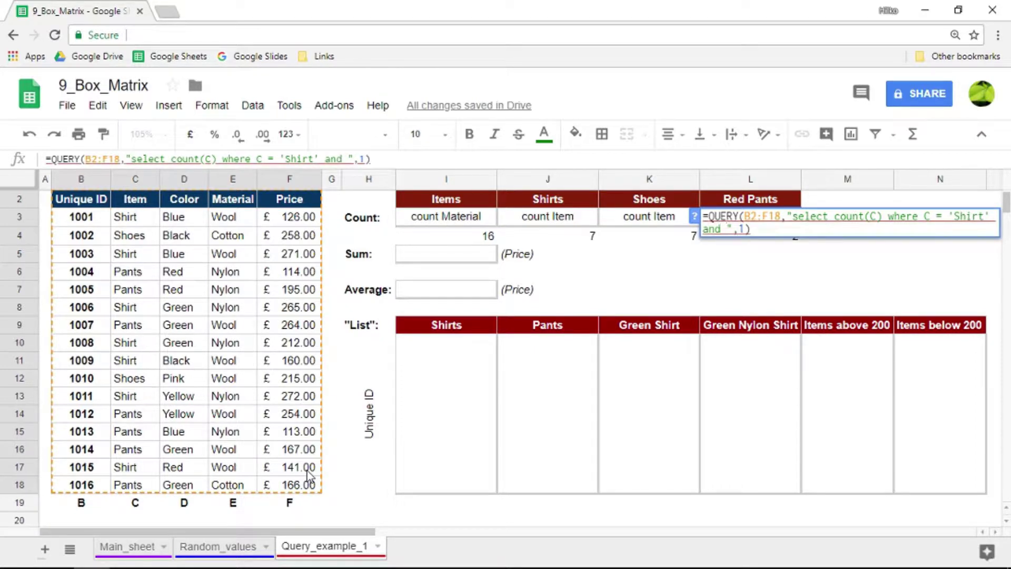
pyautogui.write("D = '")
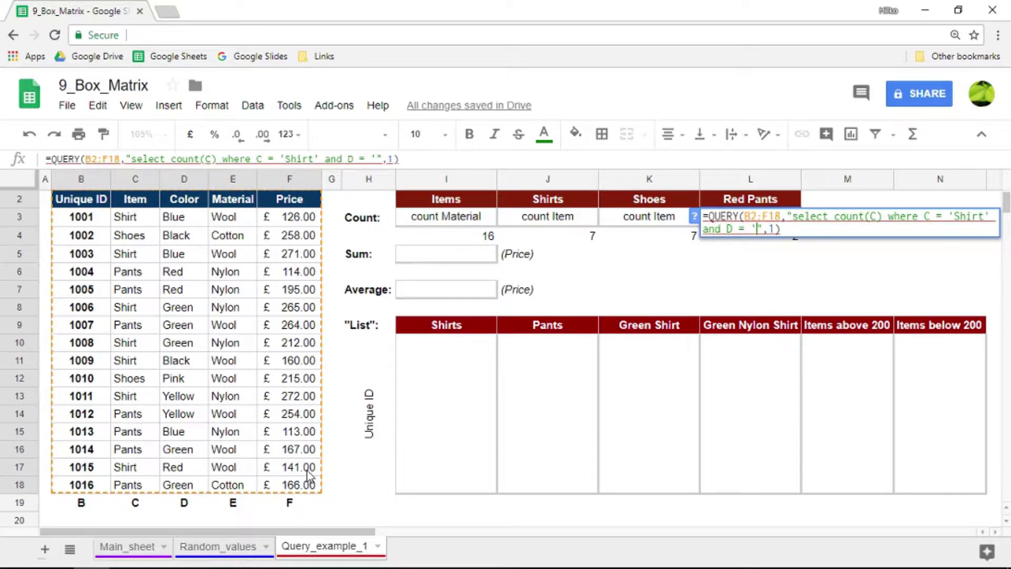
pyautogui.write("Blue'")
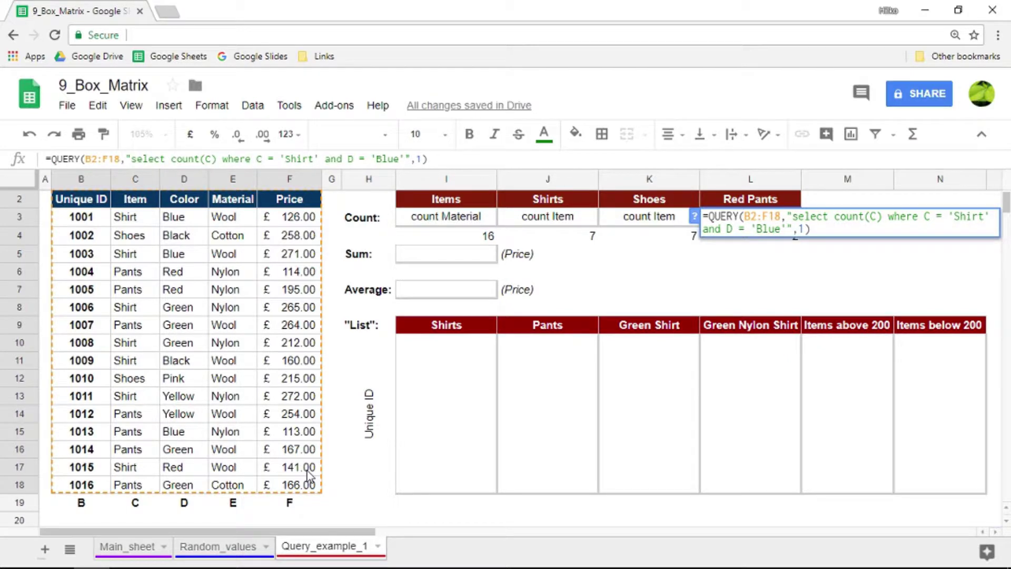
pyautogui.press('Return')
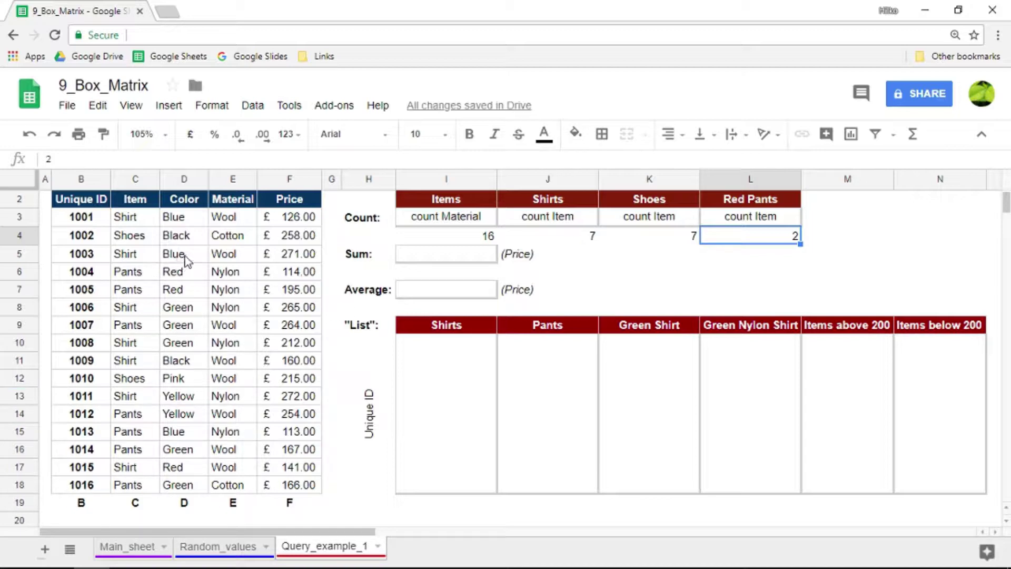
pyautogui.moveTo(149, 255); pyautogui.dragTo(184, 249)
pyautogui.moveTo(132, 220); pyautogui.dragTo(170, 219)
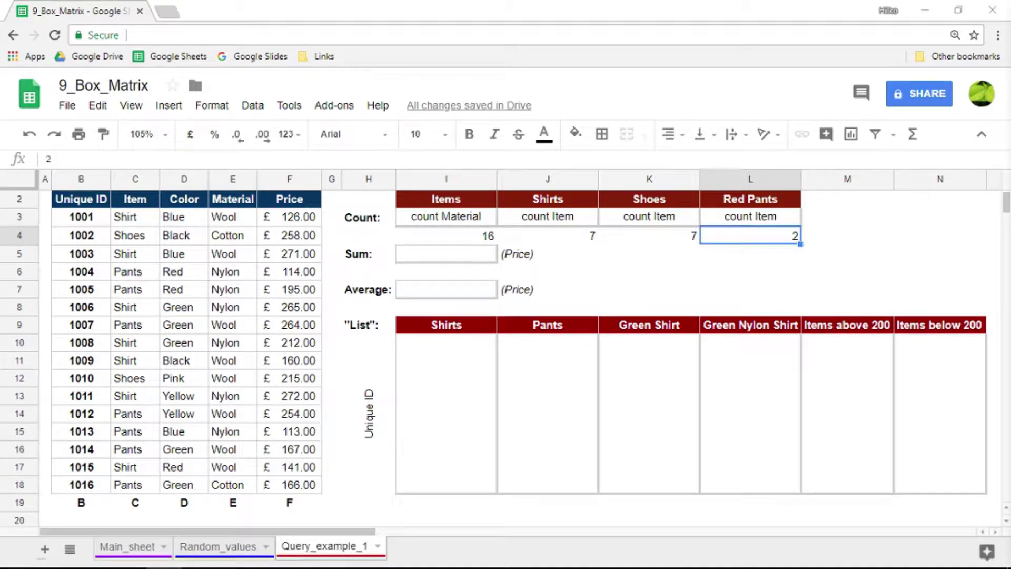
# Add the heading Green Nylon Shirts in cell M2, next to the Red Pants heading.
pyautogui.click(838, 202)
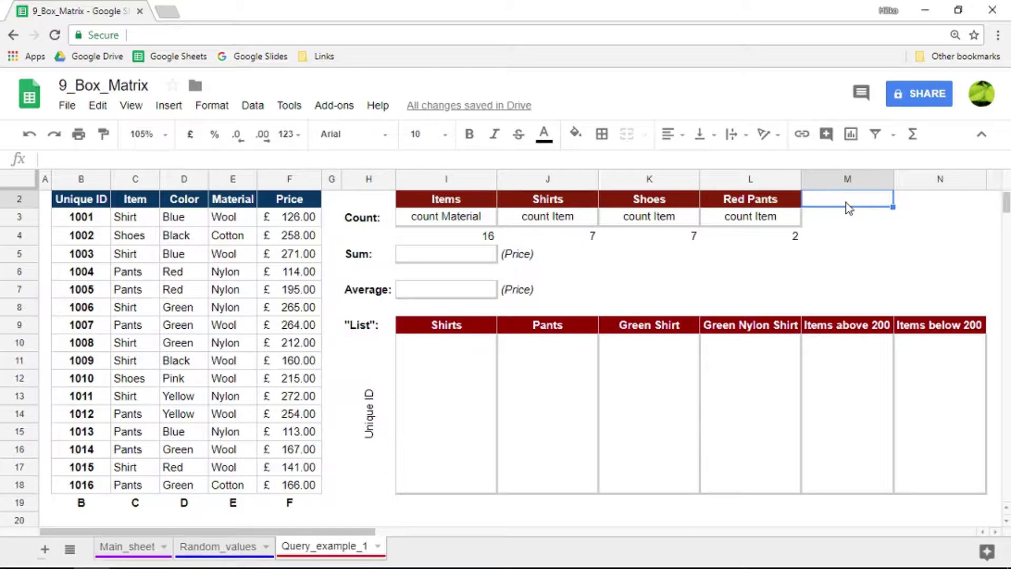
pyautogui.write('Green')
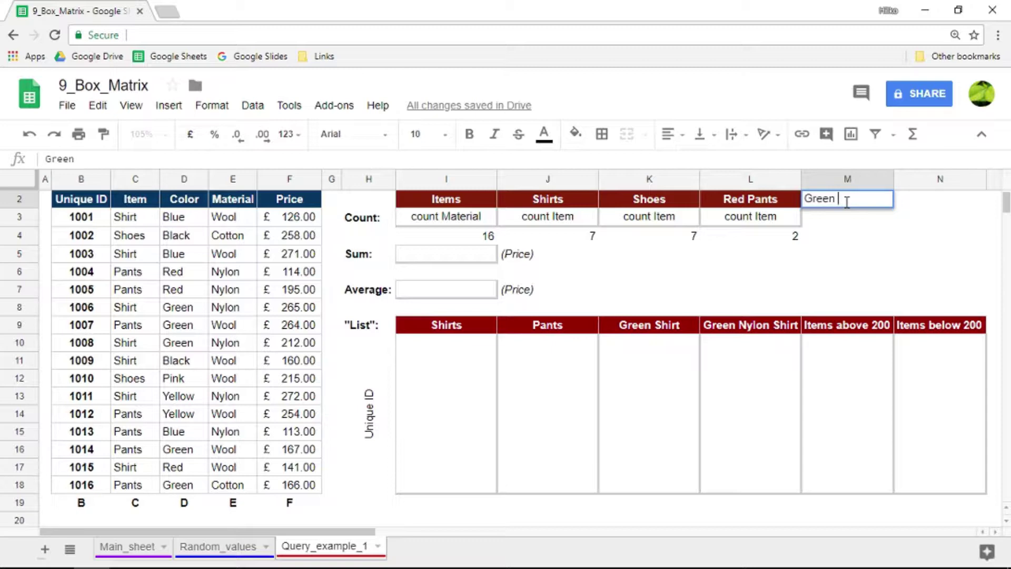
pyautogui.write(' Nylon')
pyautogui.write('Shirts')
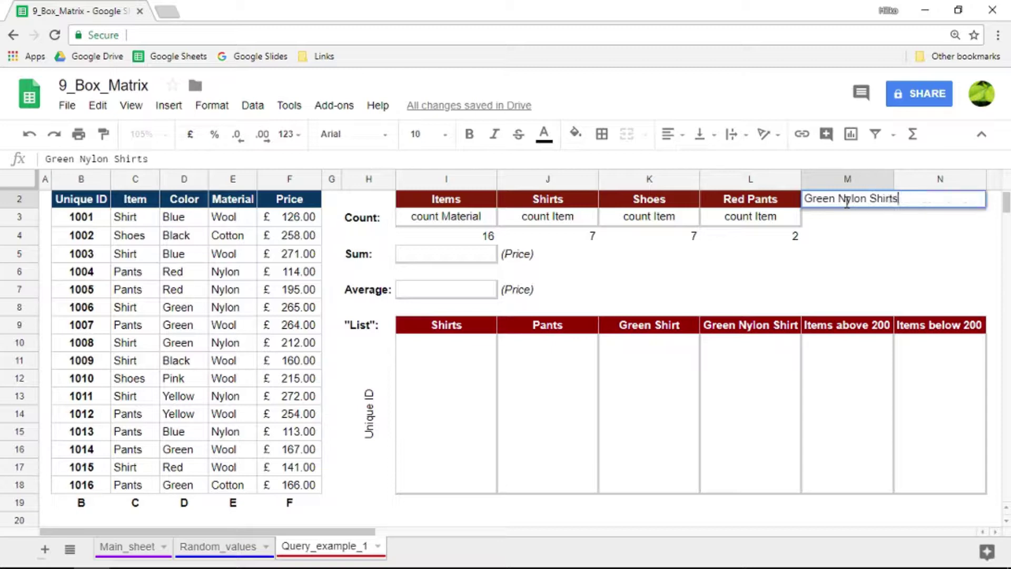
pyautogui.press('Return')
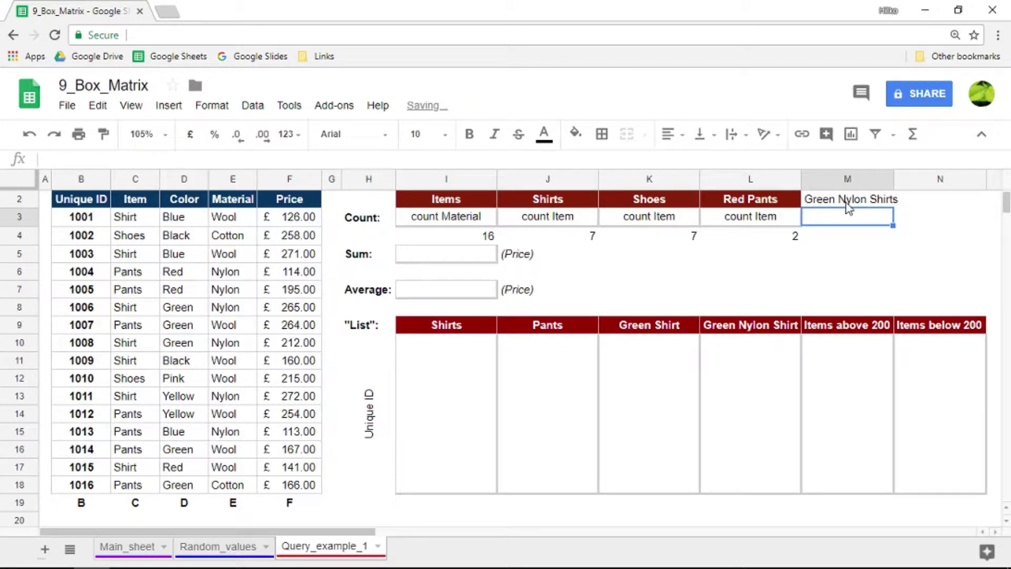
# Enter the formula skeleton =QUERY(B2:F18,"",1) in M3 under Green Nylon Shirts, using the whole source table as data.
pyautogui.write('=que')
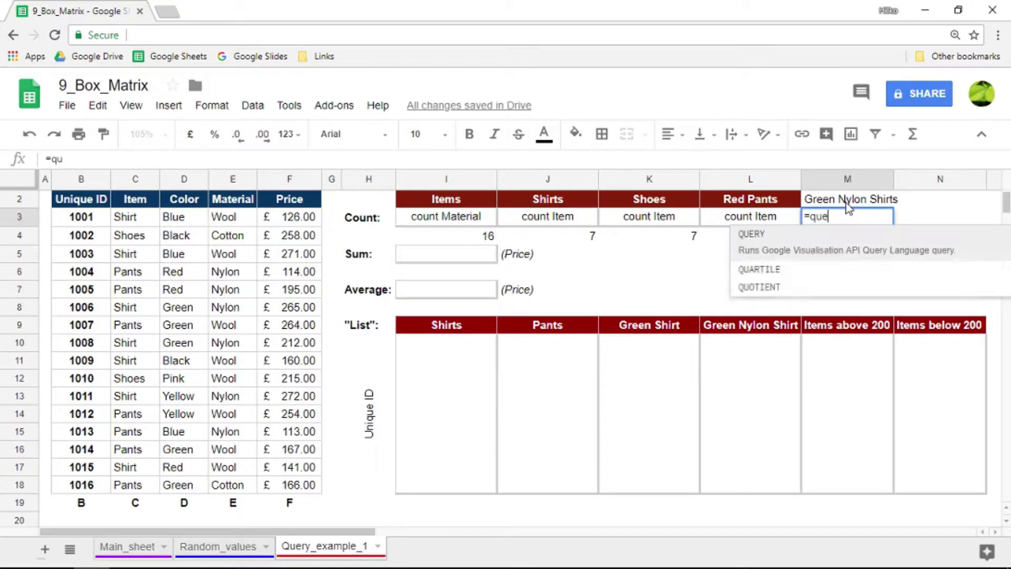
pyautogui.press('Tab')
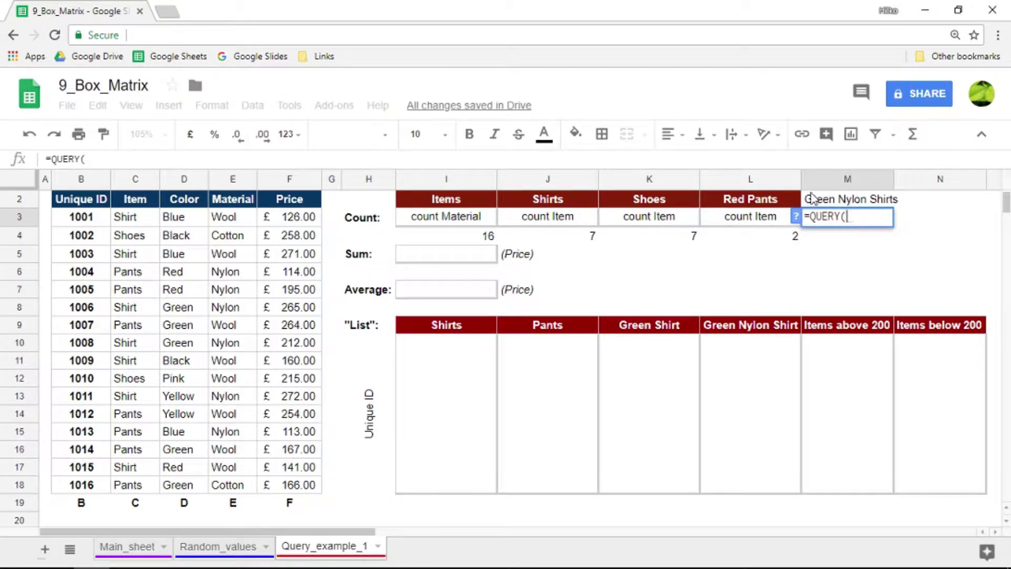
pyautogui.moveTo(79, 206); pyautogui.dragTo(287, 488)
pyautogui.write(',')
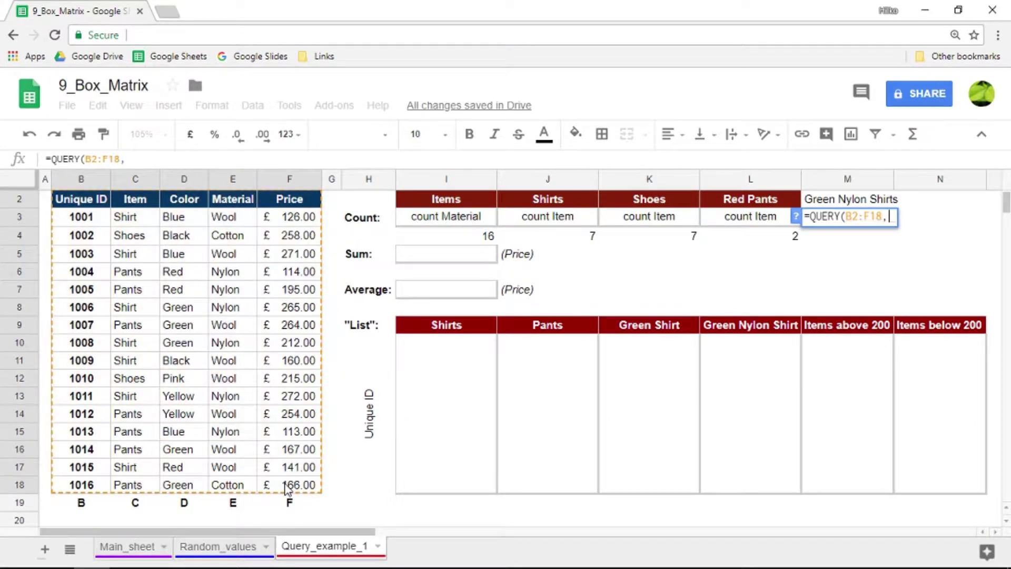
pyautogui.write('"",1')
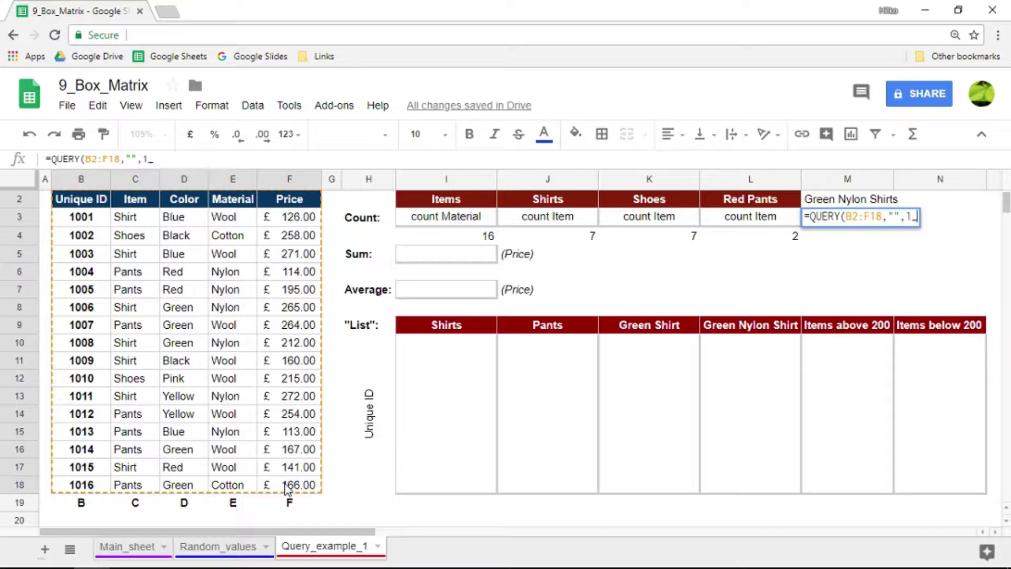
pyautogui.write(')')
# Fill the empty query string of the formula in M3 with select count(C) where.
pyautogui.write('select q')
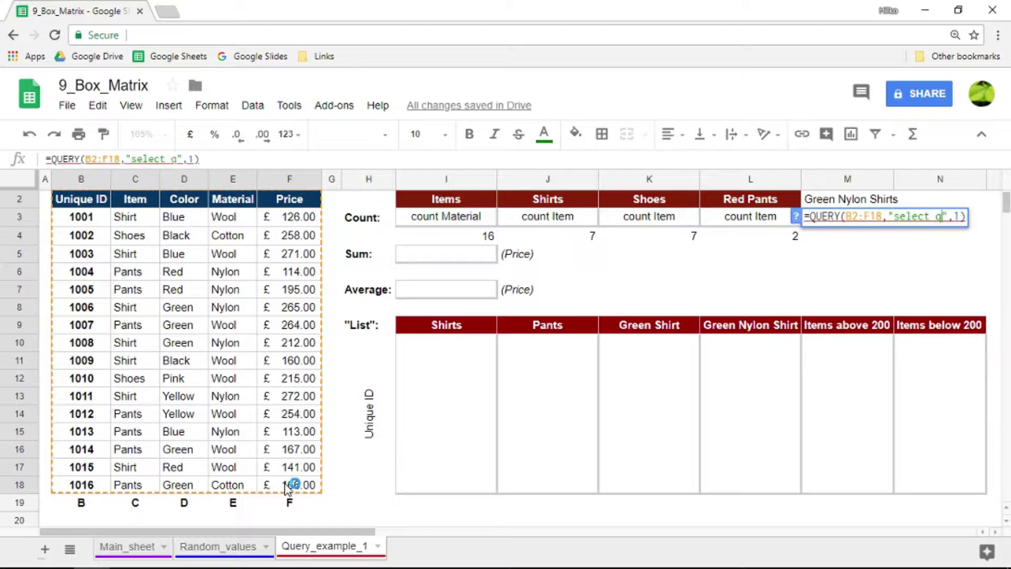
pyautogui.press('BackSpace')
pyautogui.write('cou')
pyautogui.press('BackSpace')
pyautogui.press('BackSpace')
pyautogui.write('ount(C)')
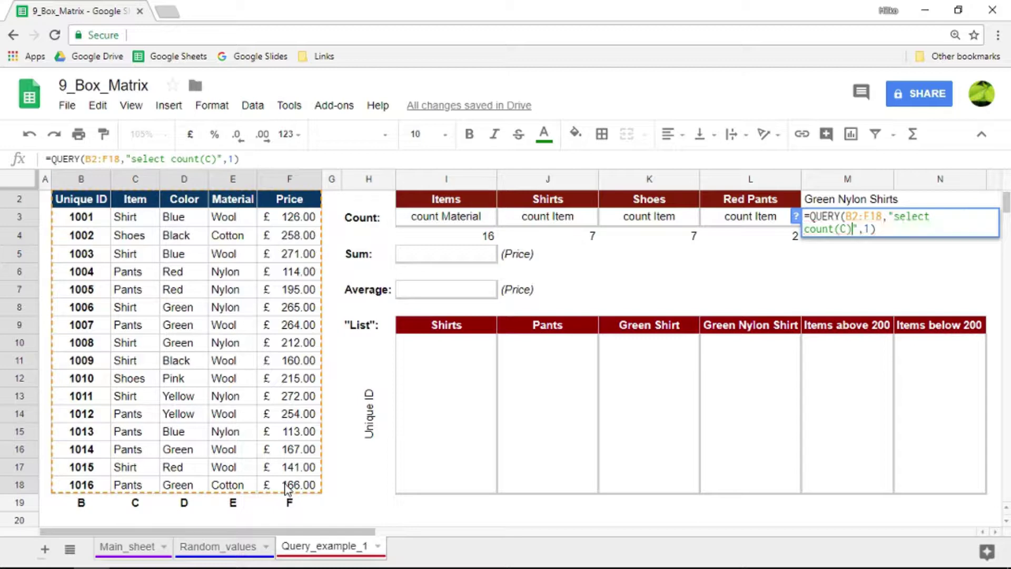
pyautogui.write(' where ')
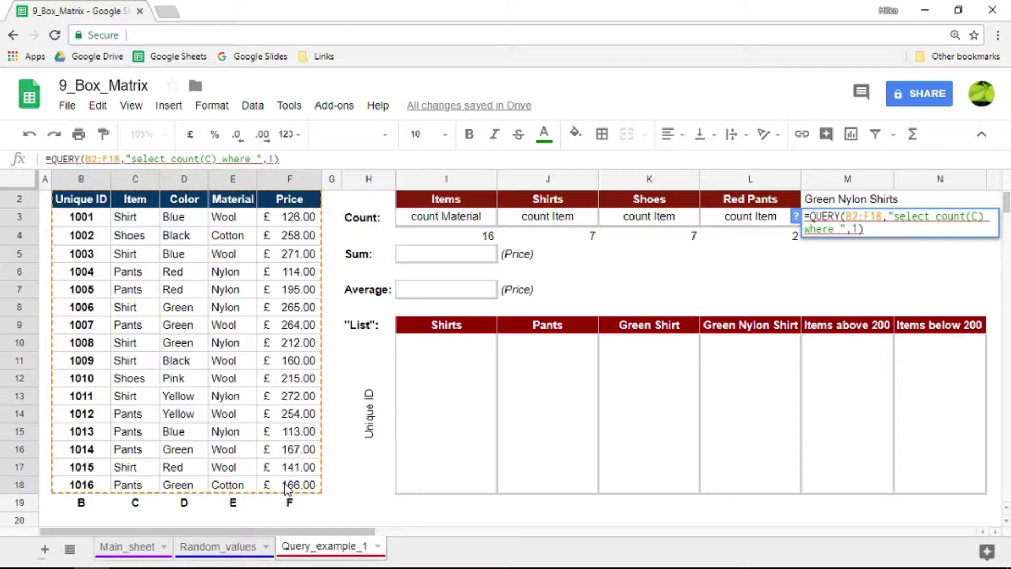
# Add the conditions C = 'Shirt' and D = 'Green' to the where clause in M3.
pyautogui.write("C = 'Shirt")
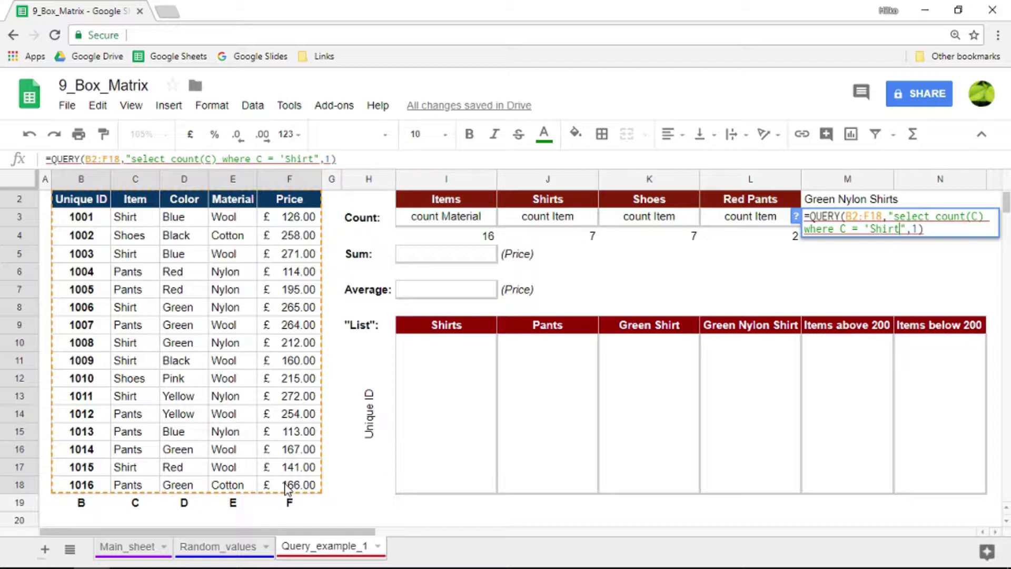
pyautogui.write("' a")
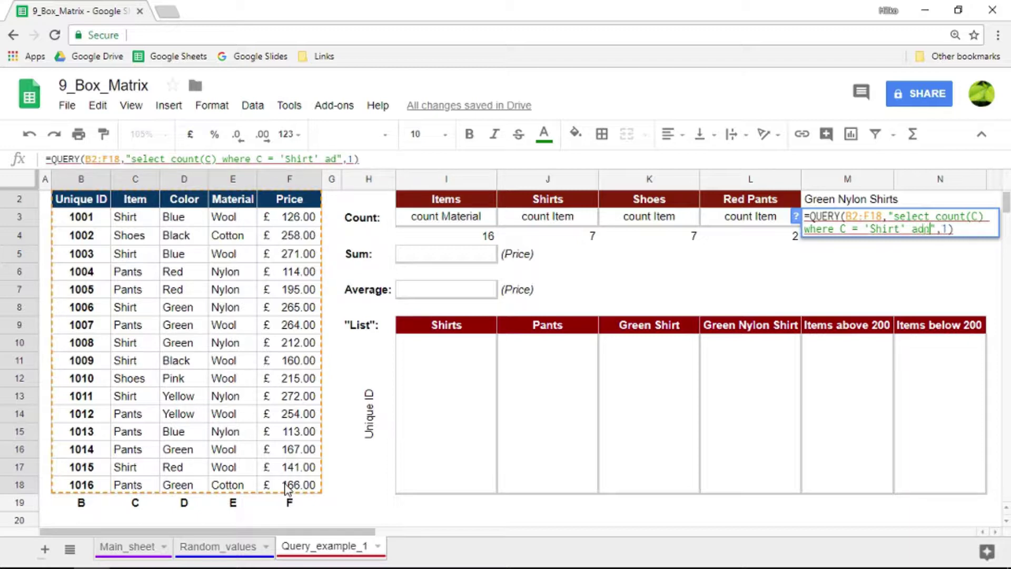
pyautogui.write('nd D')
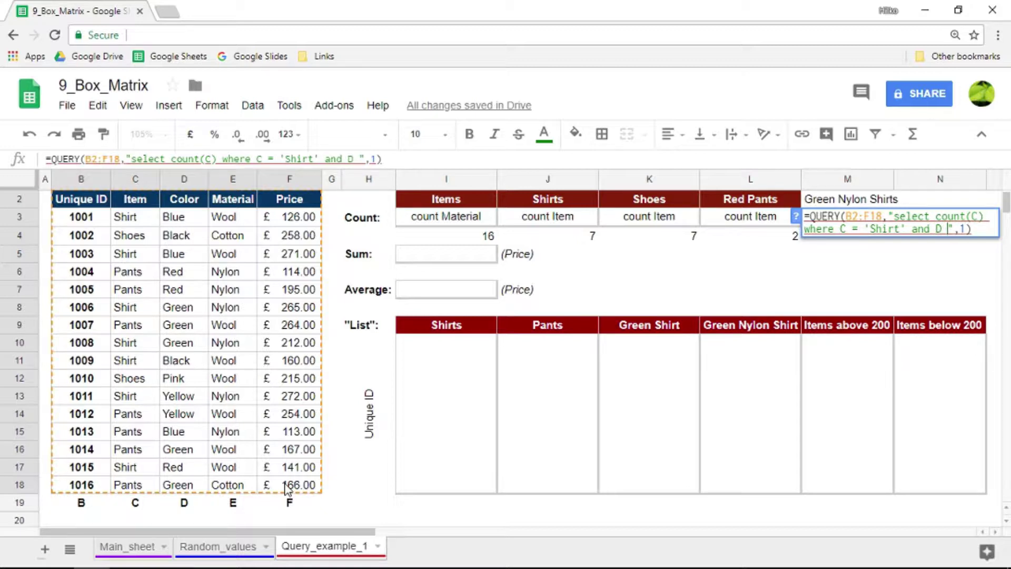
pyautogui.write(" = ''")
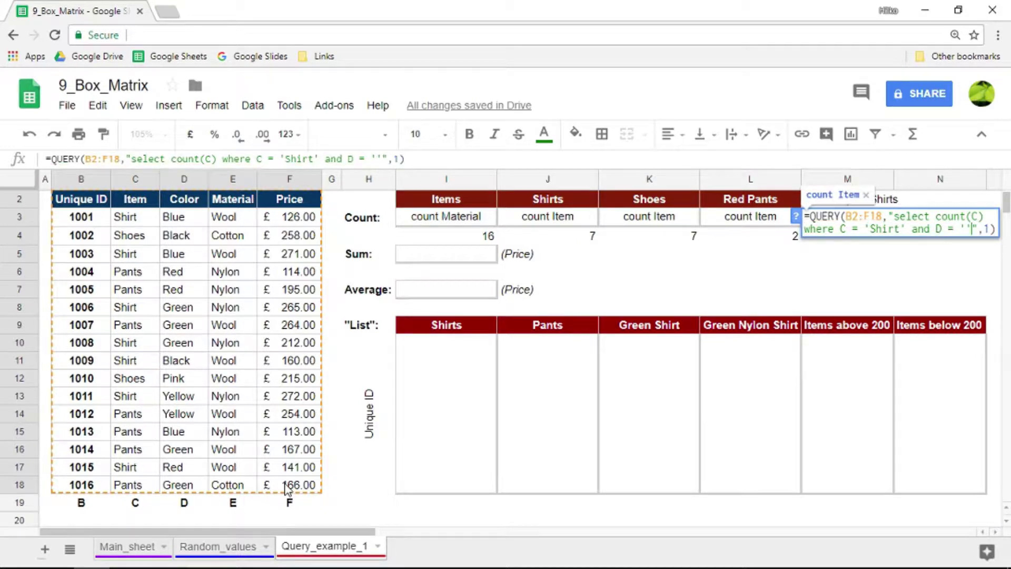
pyautogui.write('G')
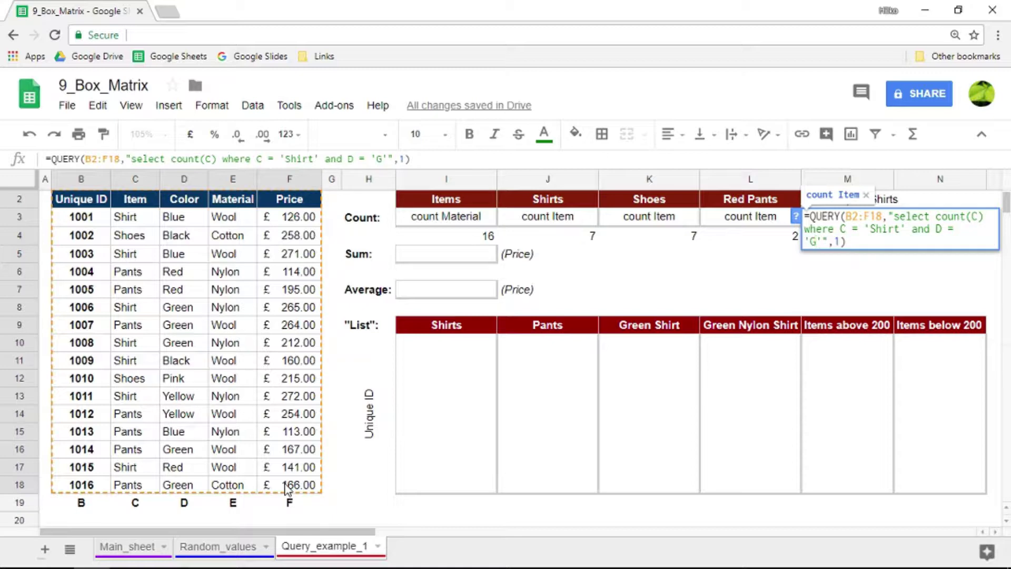
pyautogui.write('reee')
pyautogui.press('BackSpace')
pyautogui.write("n'")
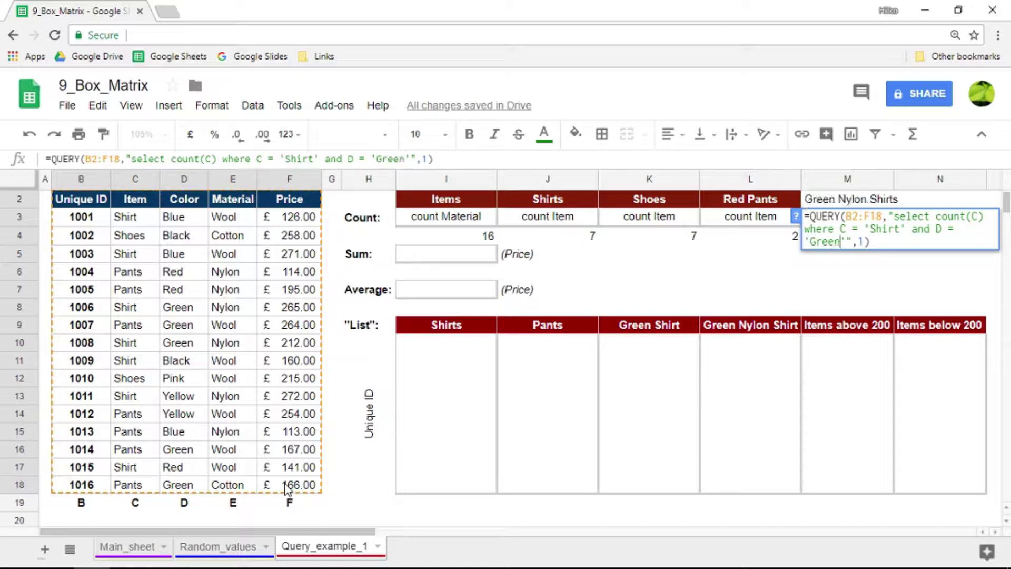
# Complete the where clause in M3 with and E = 'Nylon', and check the green nylon shirts in the source table.
pyautogui.write(' and ')
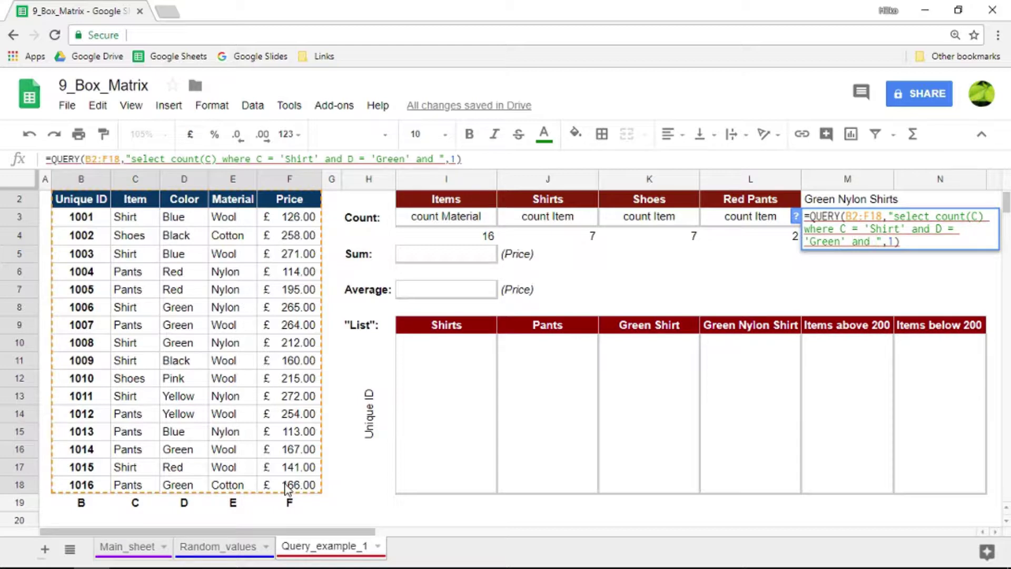
pyautogui.write('E')
pyautogui.write(' =')
pyautogui.write(" 'Nul")
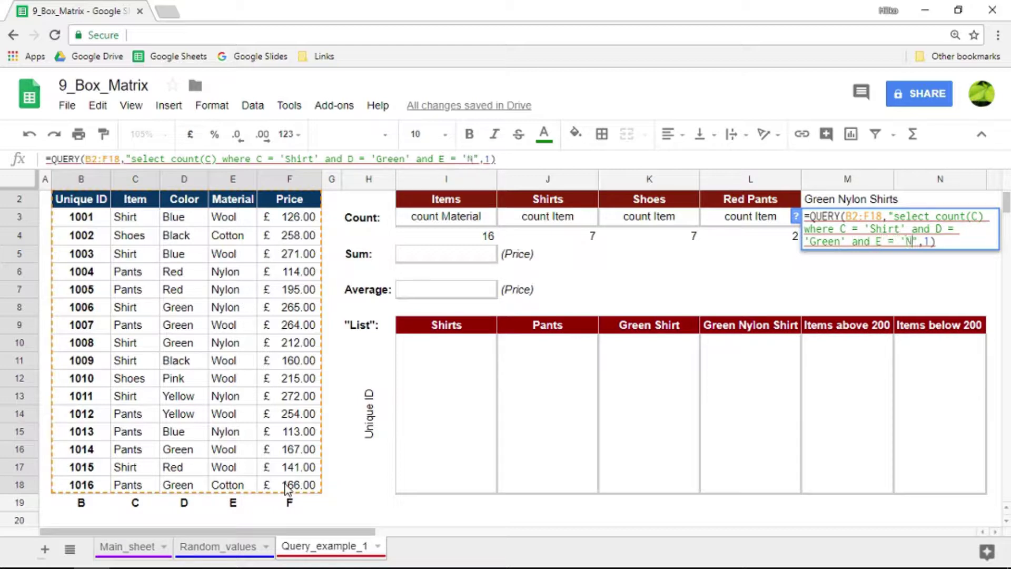
pyautogui.press('BackSpace')
pyautogui.press('BackSpace')
pyautogui.write("ylon'")
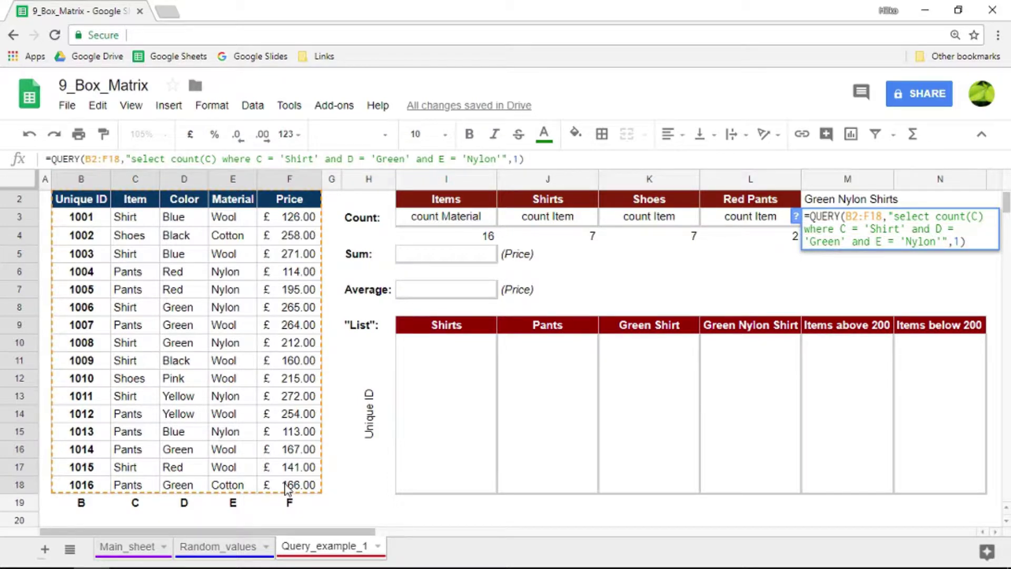
pyautogui.press('Return')
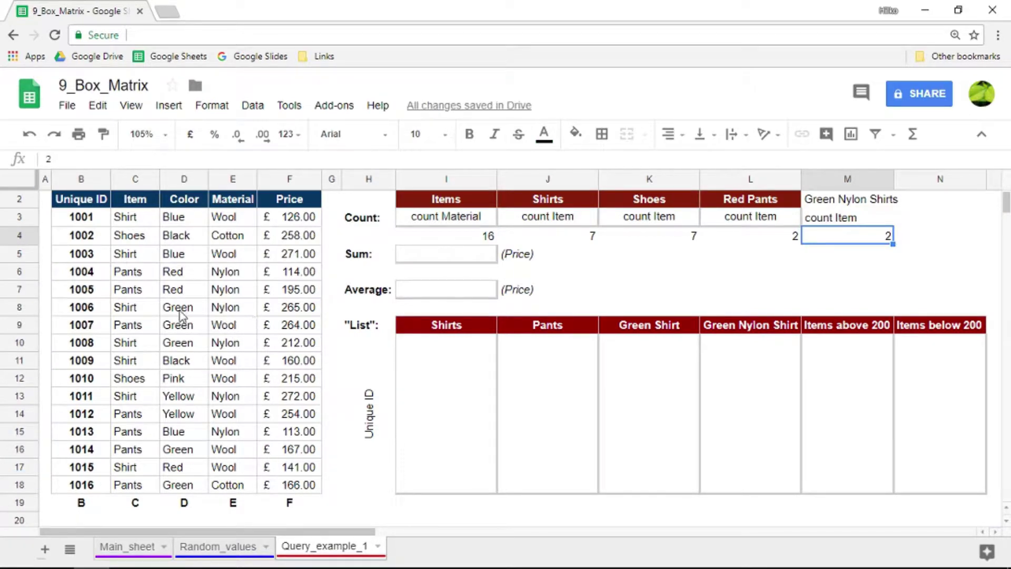
pyautogui.moveTo(133, 311); pyautogui.dragTo(235, 310)
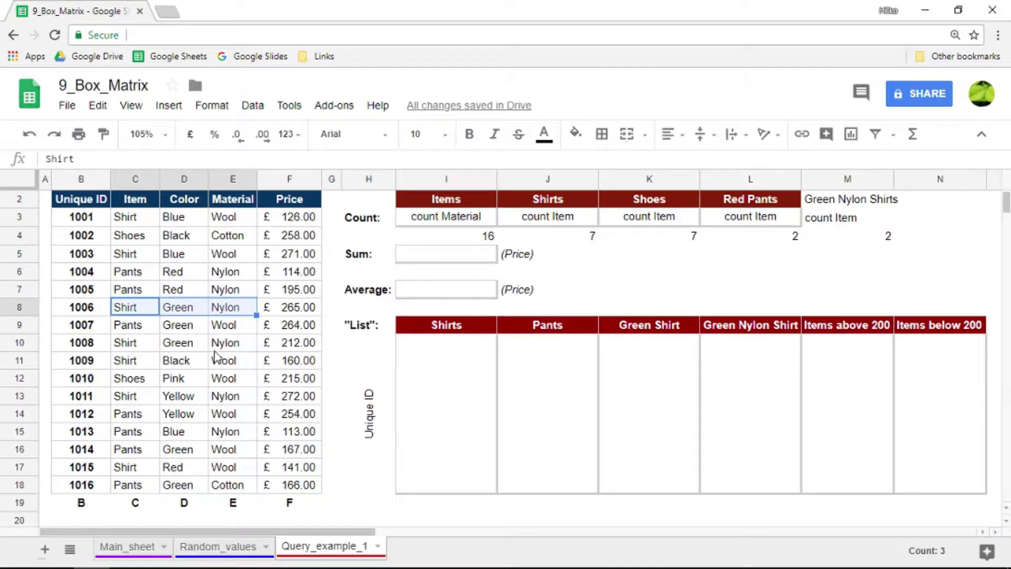
pyautogui.moveTo(136, 345); pyautogui.dragTo(226, 345)
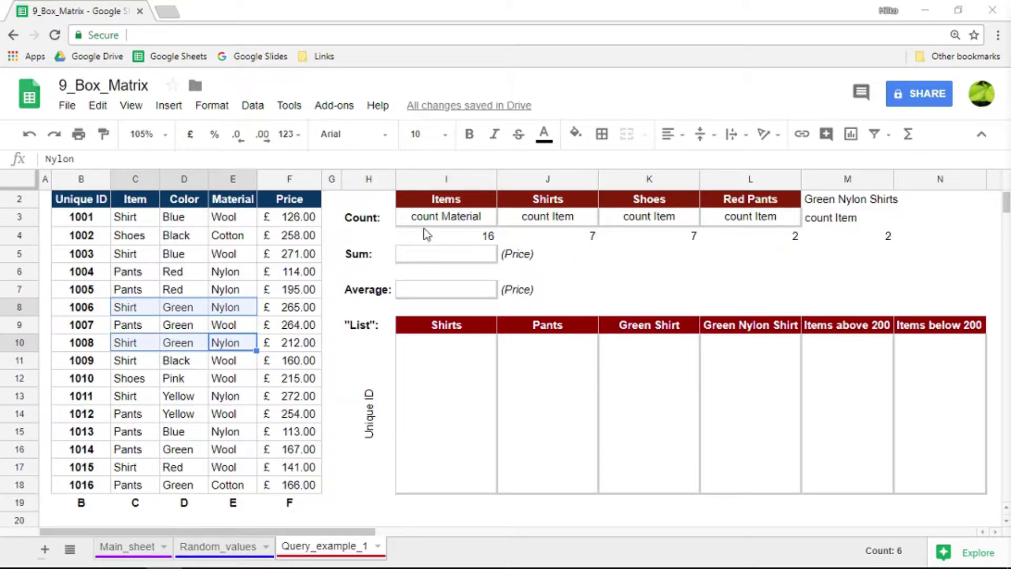
# Blank the result label of the Items count in I3 by appending label count(E) '' to its query string.
pyautogui.click(488, 241)
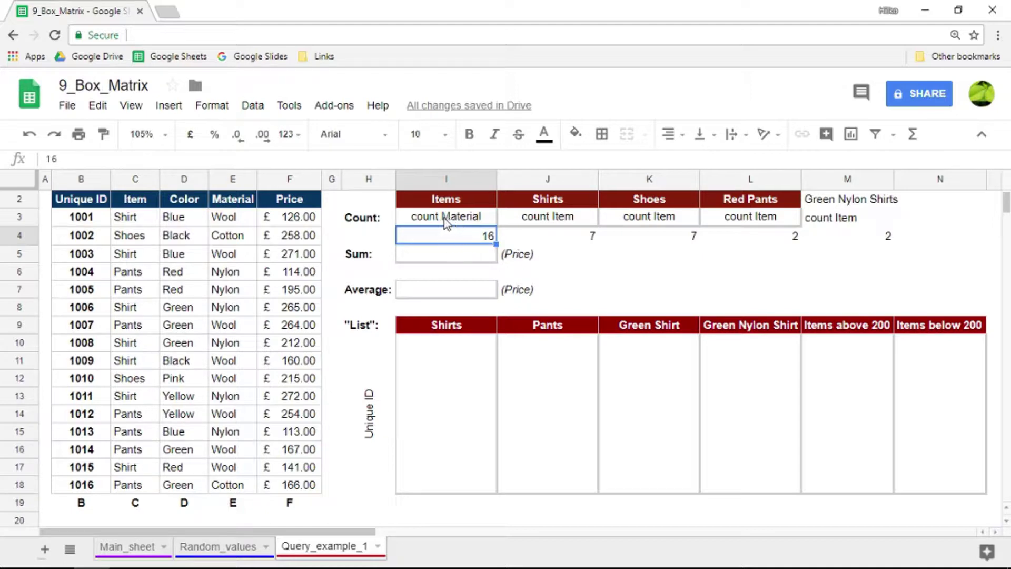
pyautogui.click(441, 221)
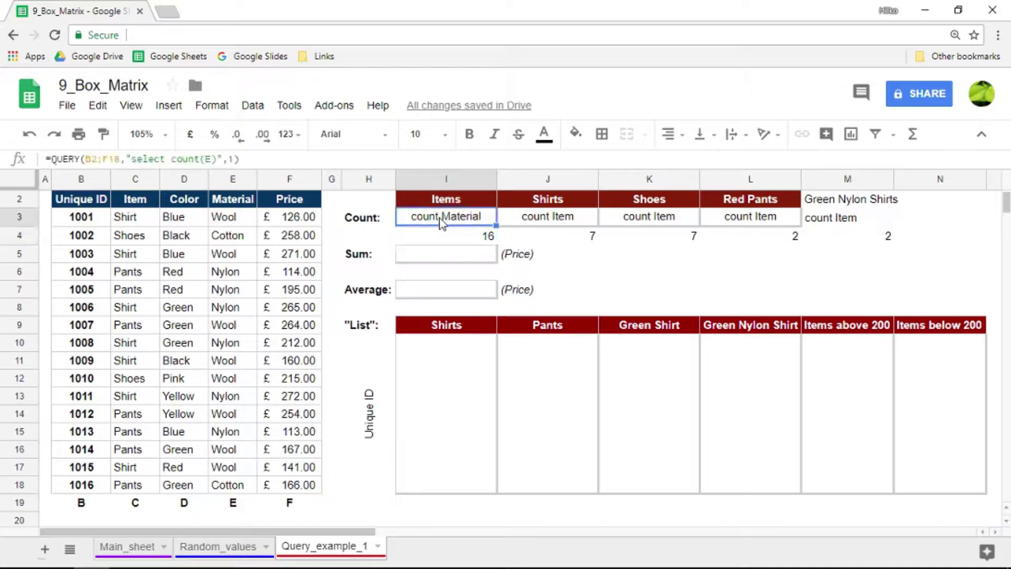
pyautogui.click(220, 158)
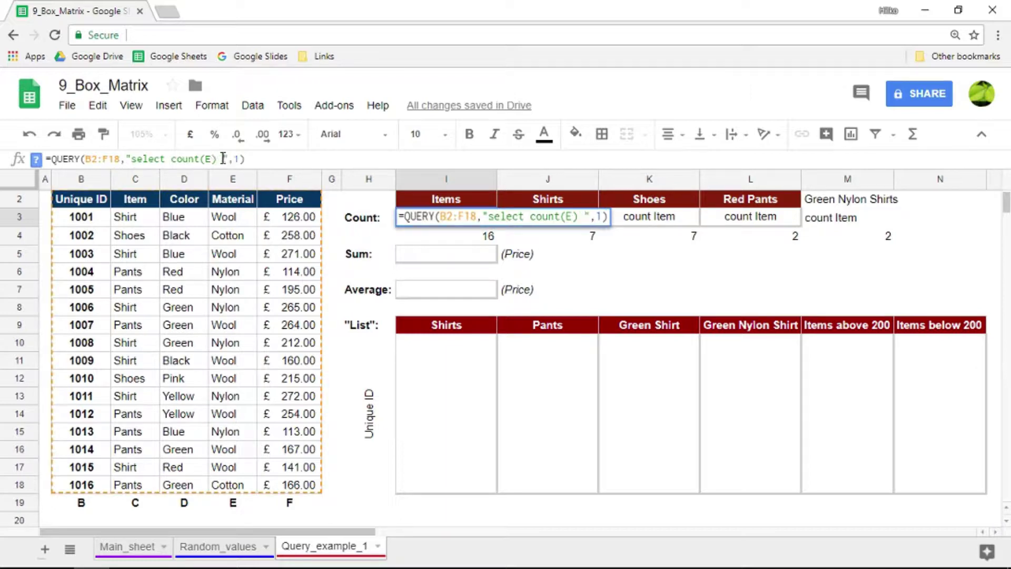
pyautogui.write('labe')
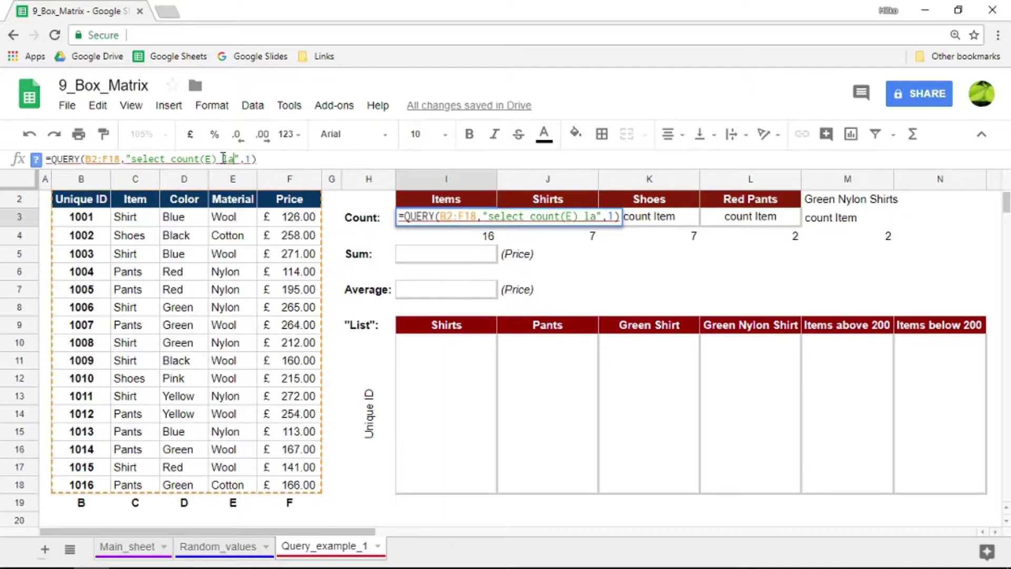
pyautogui.write('l')
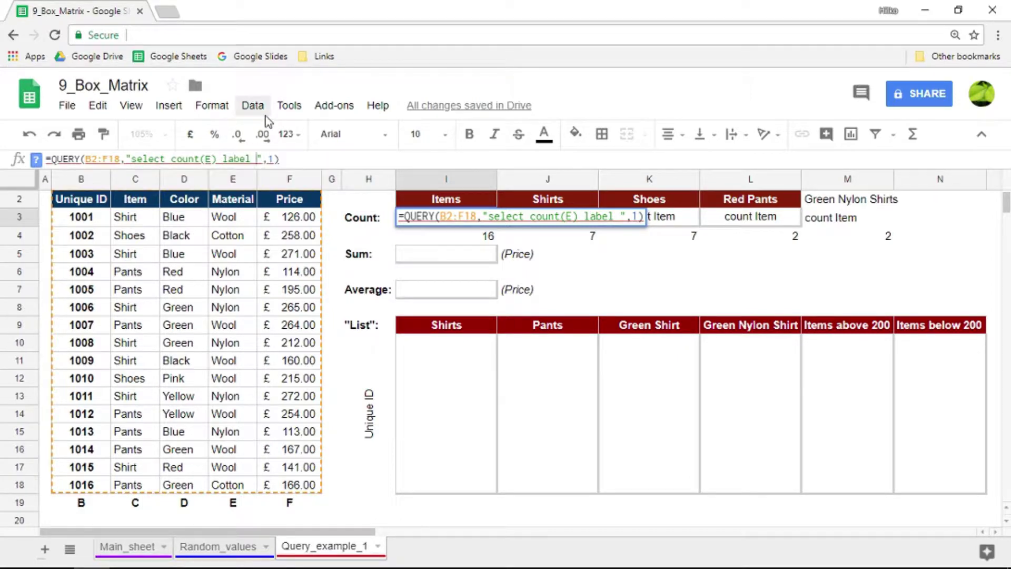
pyautogui.write('count(E')
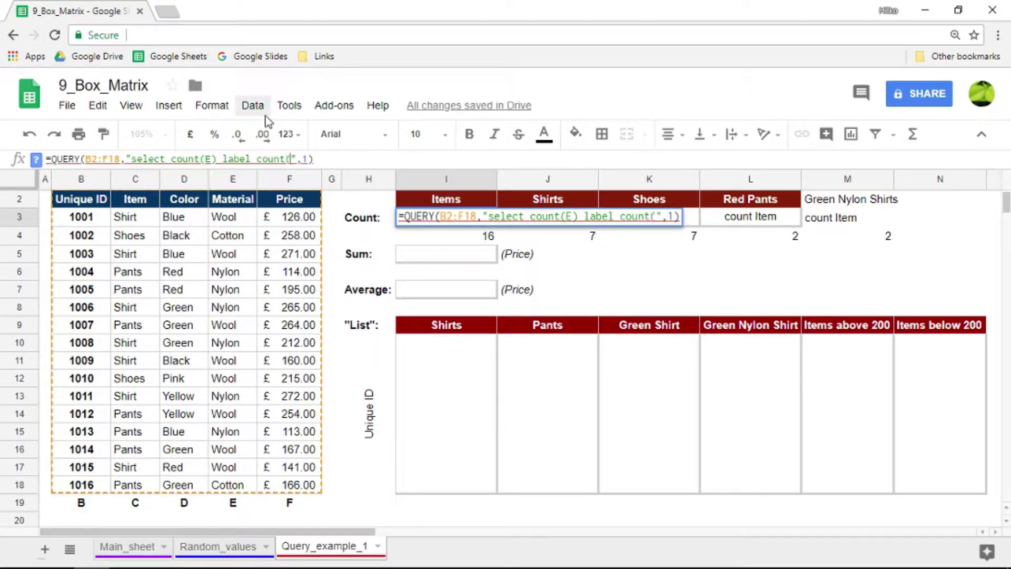
pyautogui.write(')')
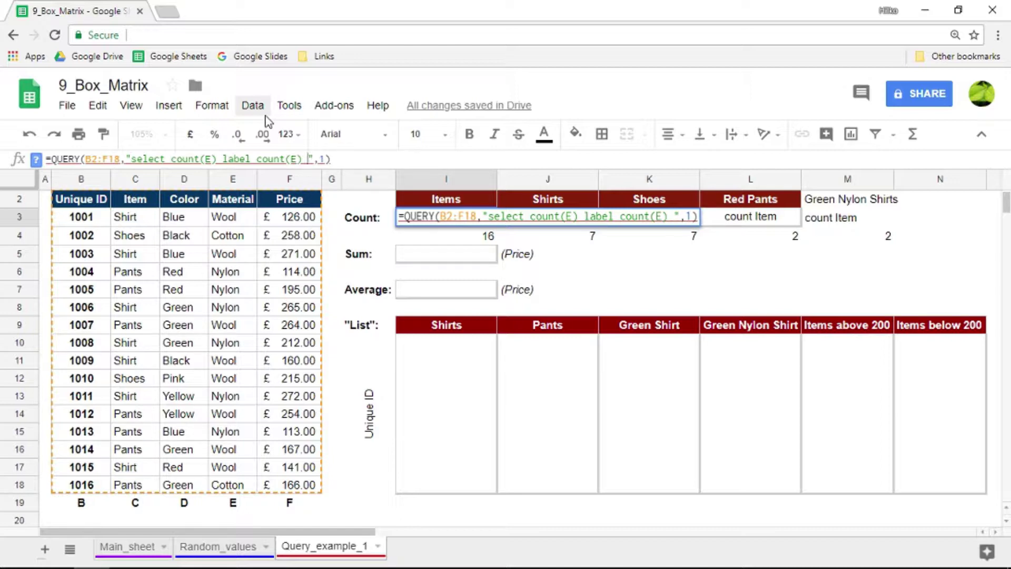
pyautogui.write(" ''")
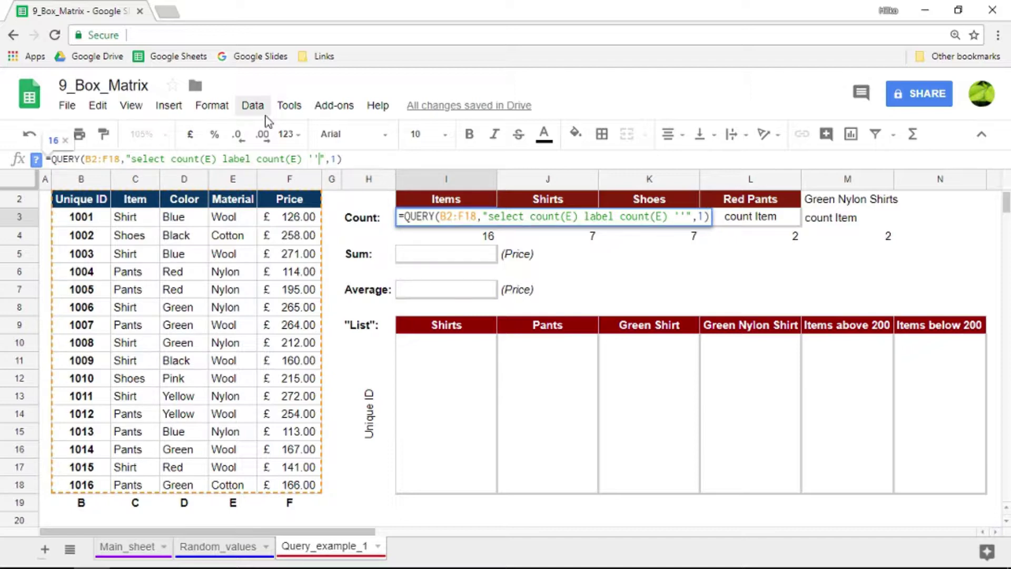
pyautogui.press('Return')
pyautogui.press('Up')
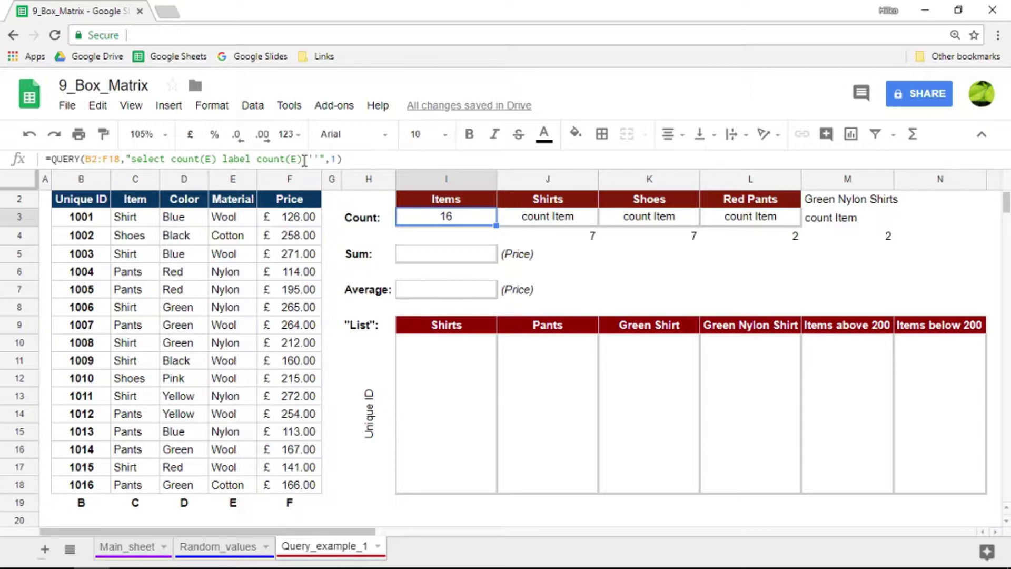
# Append label count(C) '' to the query string of the Shirts count in J3.
pyautogui.click(165, 568)
pyautogui.click(537, 226)
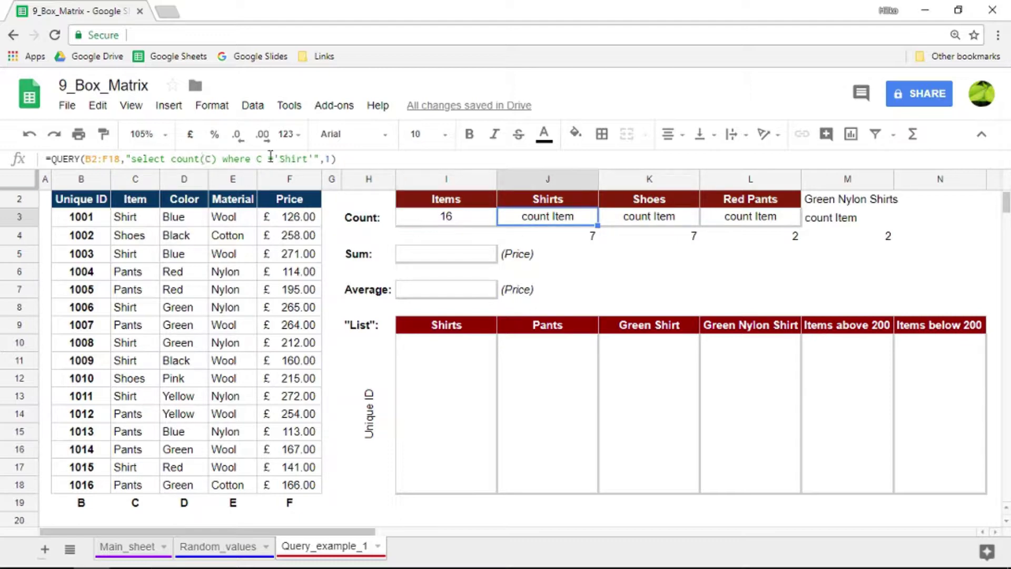
pyautogui.click(315, 158)
pyautogui.write('label')
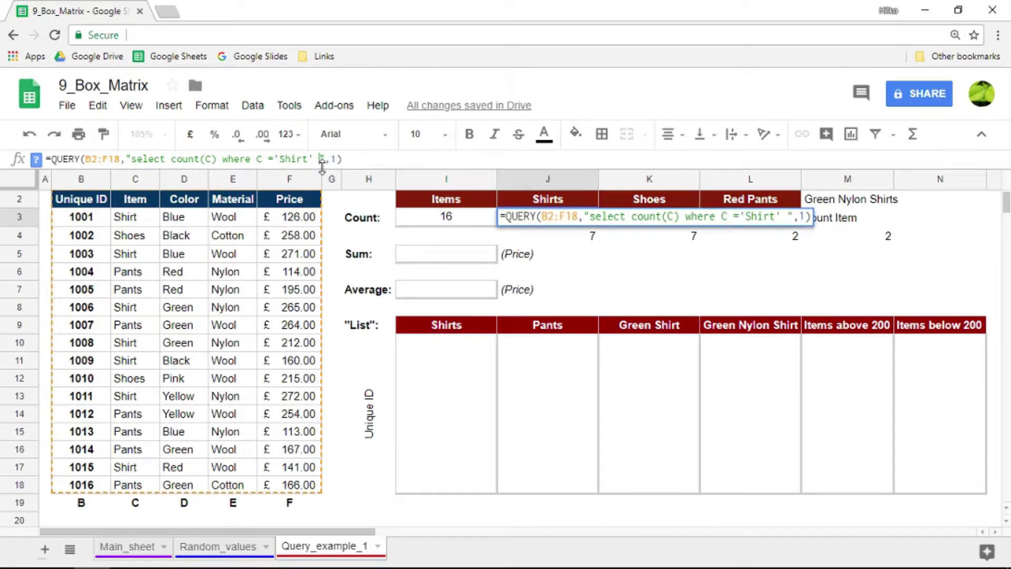
pyautogui.write(' count')
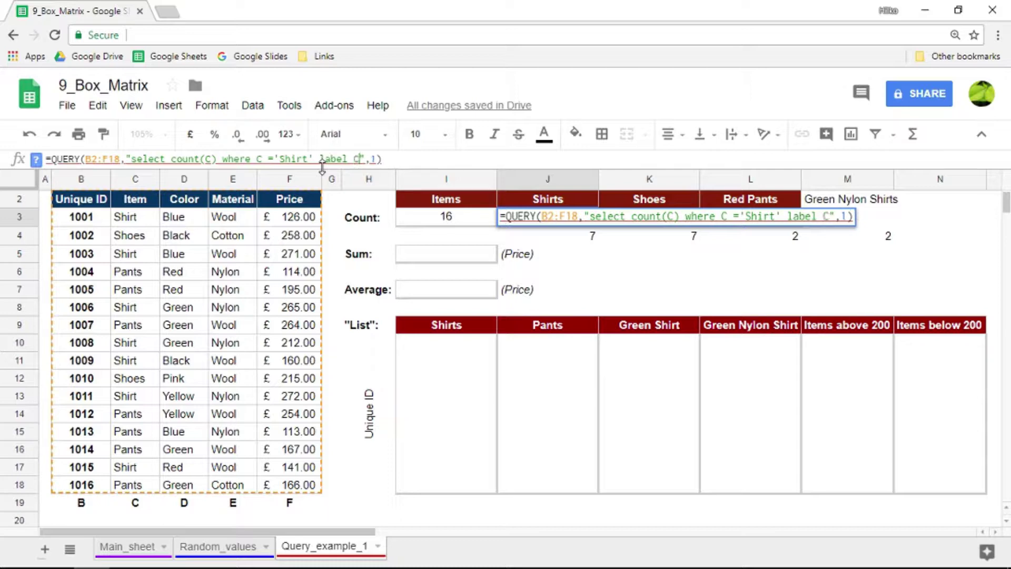
pyautogui.write('(C)')
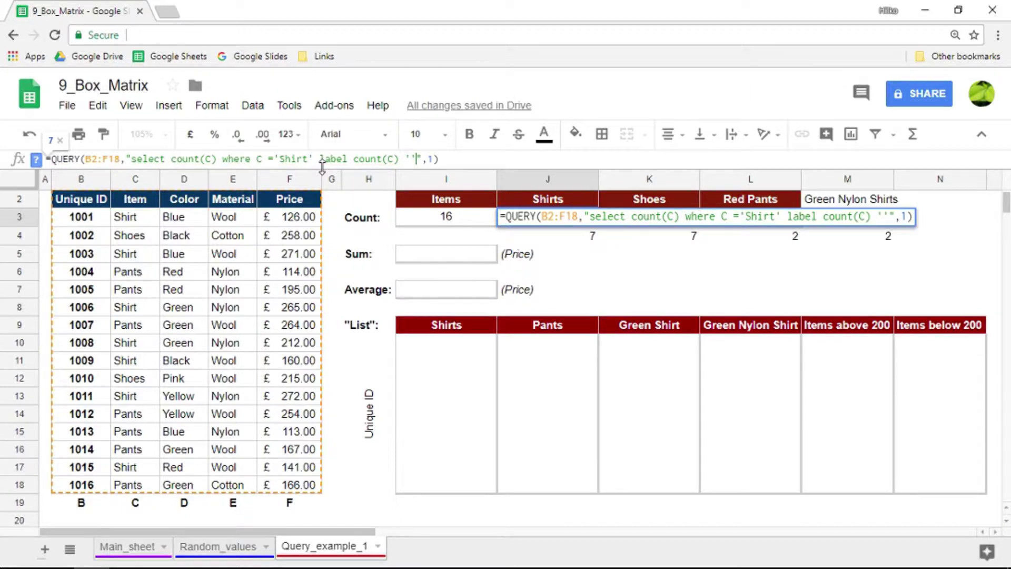
pyautogui.press('Return')
# Confirm the Shirts count formula in J3 and open the Shoes count formula in K3 for editing.
pyautogui.press('Up')
pyautogui.press('Right')
pyautogui.press('Return')
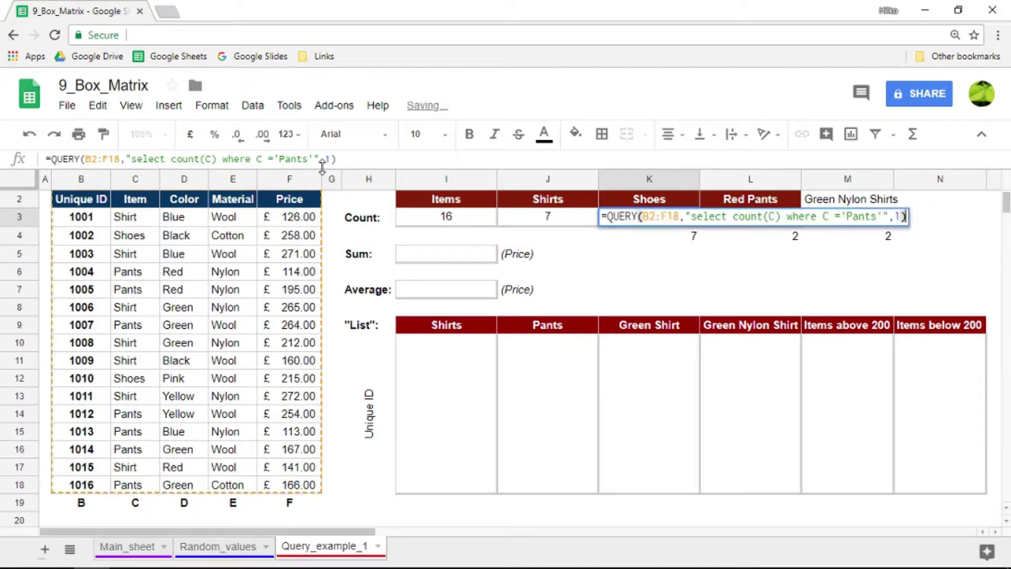
pyautogui.click(321, 166)
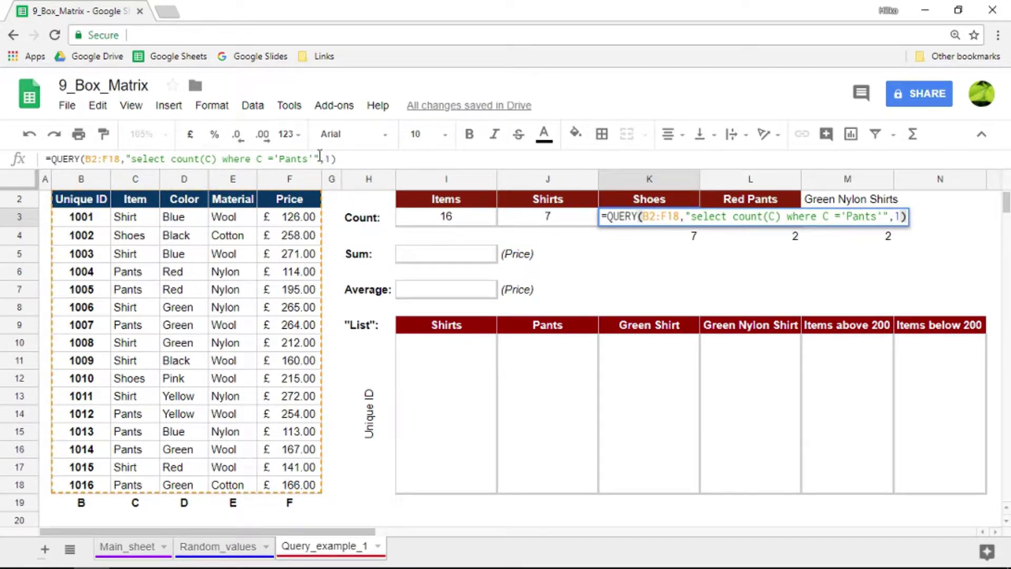
pyautogui.write('label')
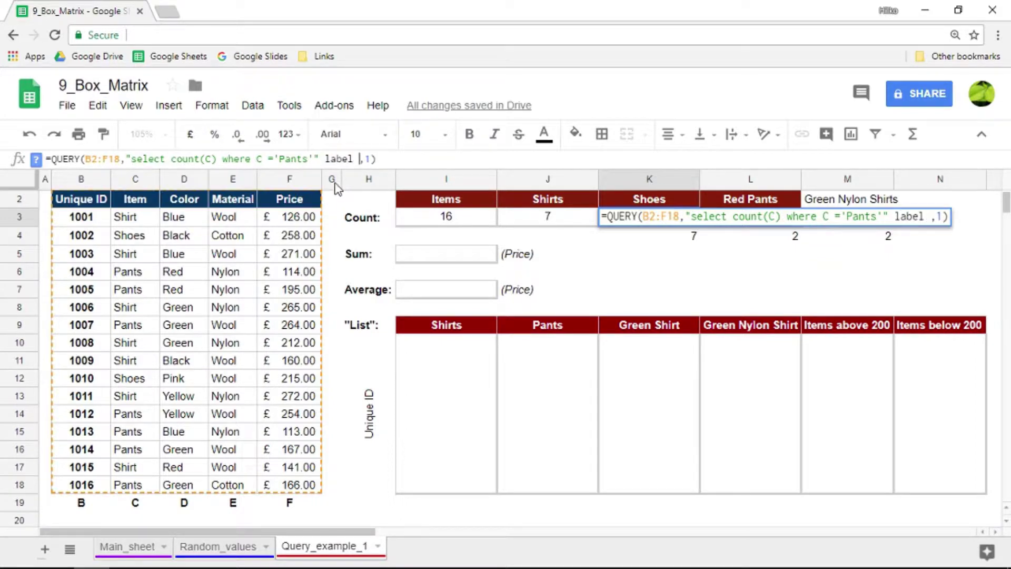
pyautogui.press('BackSpace')
pyautogui.press('BackSpace')
pyautogui.press('BackSpace')
pyautogui.press('BackSpace')
pyautogui.press('BackSpace')
pyautogui.press('BackSpace')
pyautogui.press('BackSpace')
pyautogui.press('BackSpace')
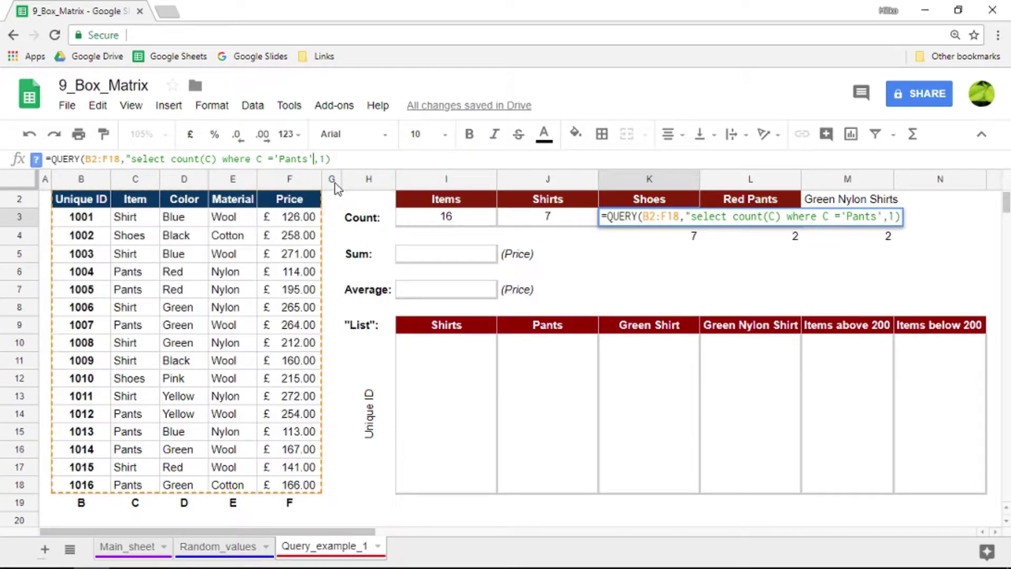
# Append label count(C) '' inside the query string of the Shoes count in K3, keeping its closing quotation mark.
pyautogui.write('label')
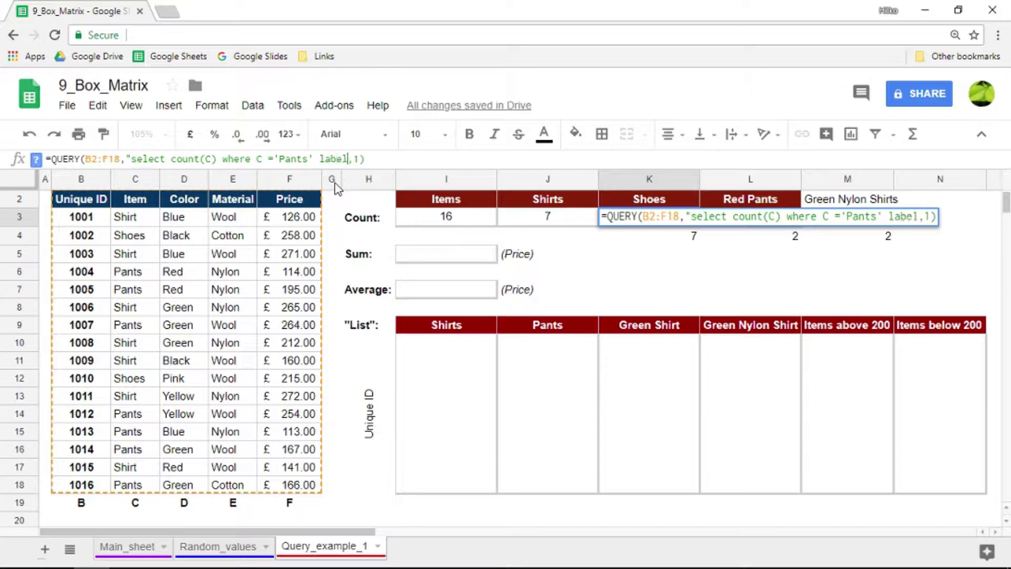
pyautogui.write(' co')
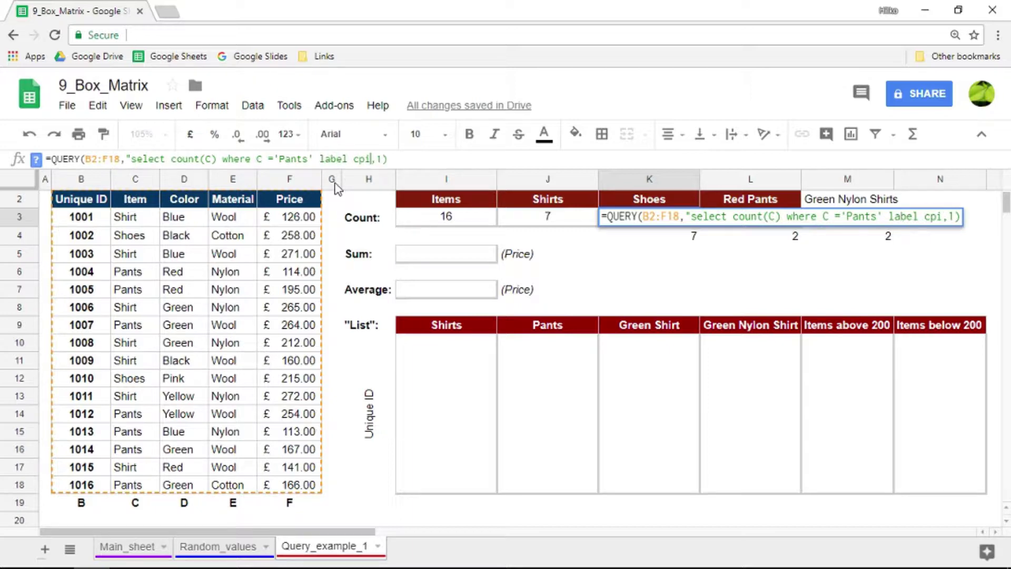
pyautogui.write('unt(c')
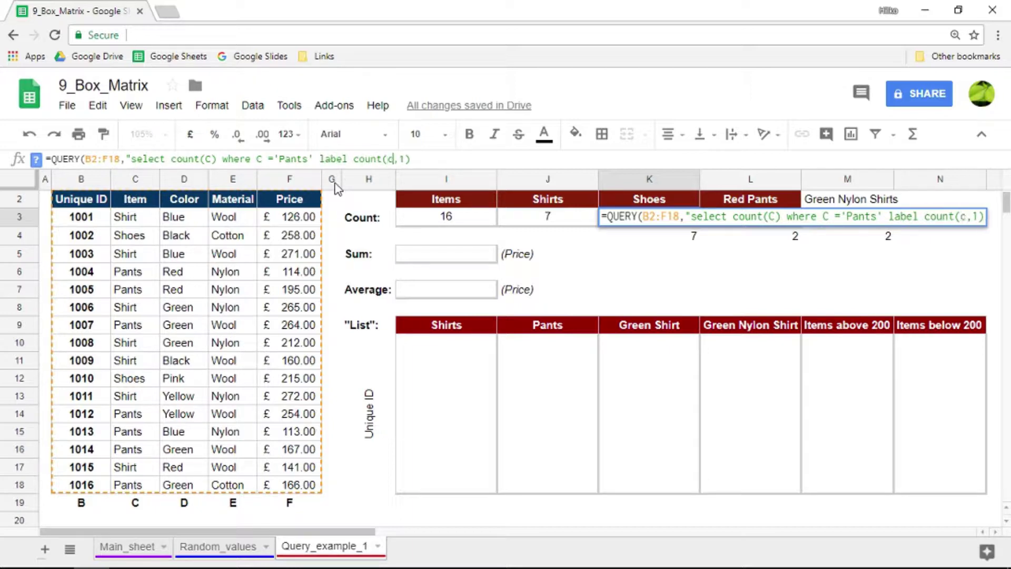
pyautogui.press('BackSpace')
pyautogui.write("C) ''")
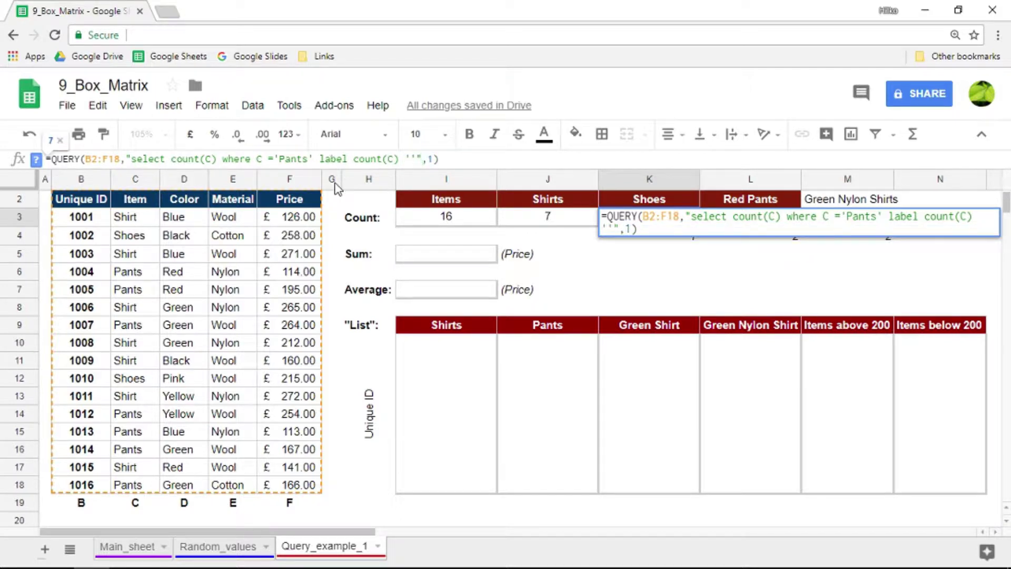
pyautogui.press('Return')
# Append label count(C) '' to the query string of the Red Pants count in L3.
pyautogui.press('Up')
pyautogui.press('Right')
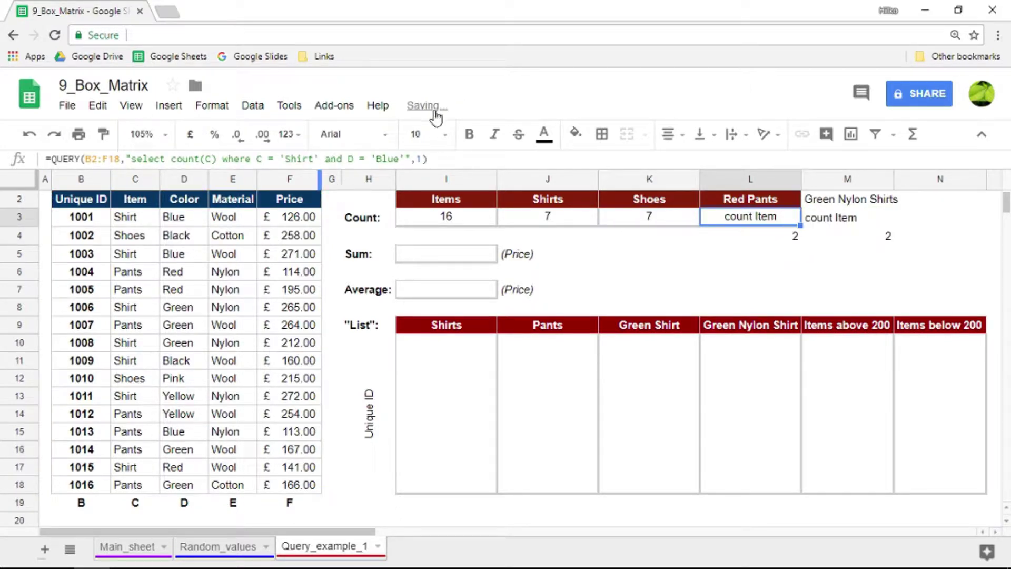
pyautogui.click(412, 159)
pyautogui.write('label c')
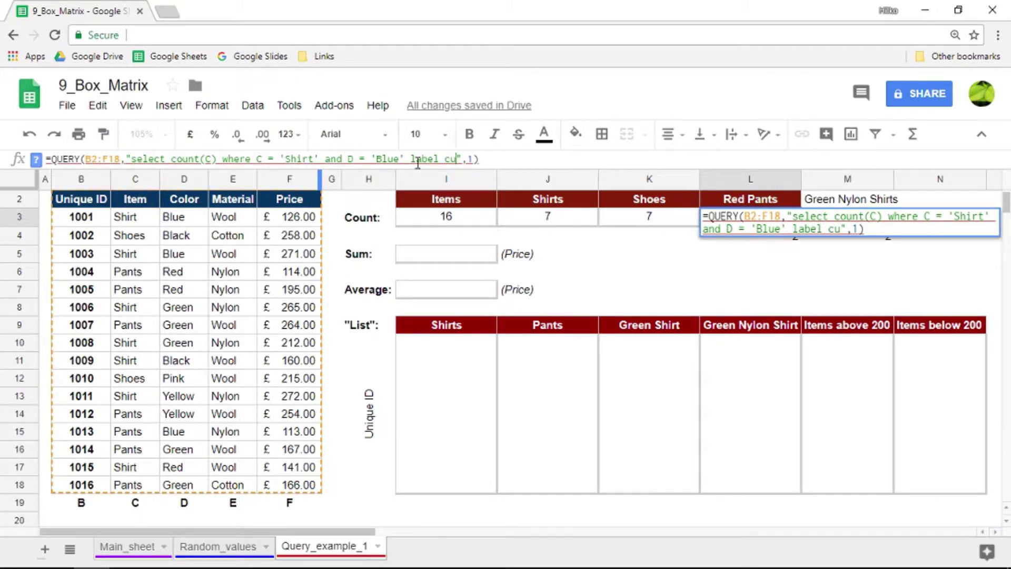
pyautogui.write('ount(C)')
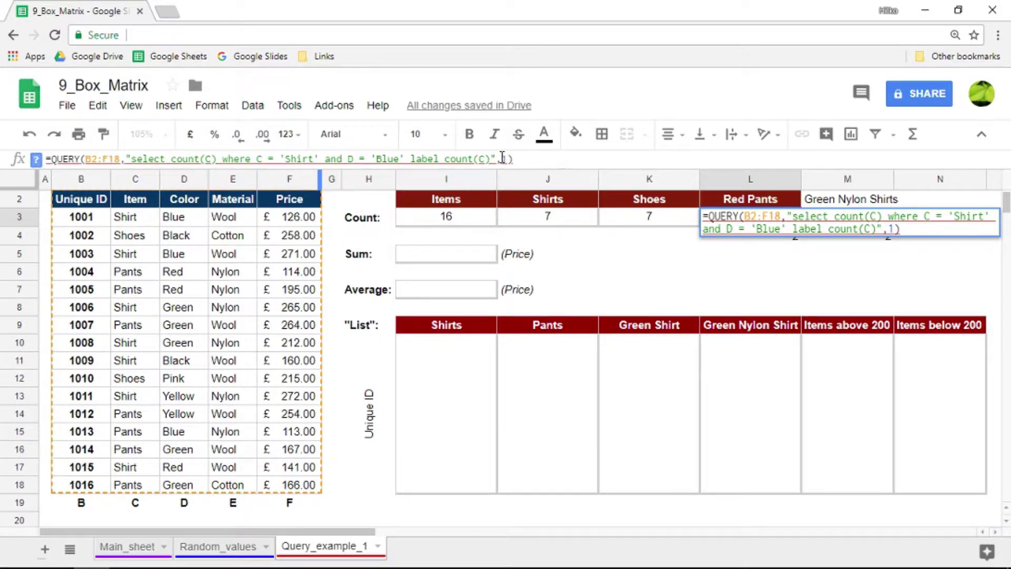
pyautogui.write(" ''")
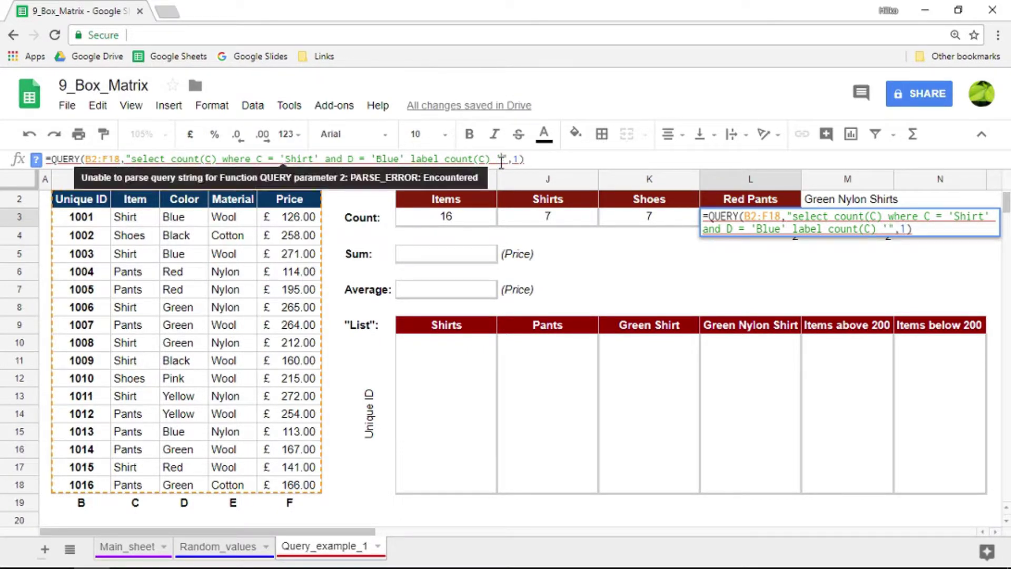
pyautogui.press('Return')
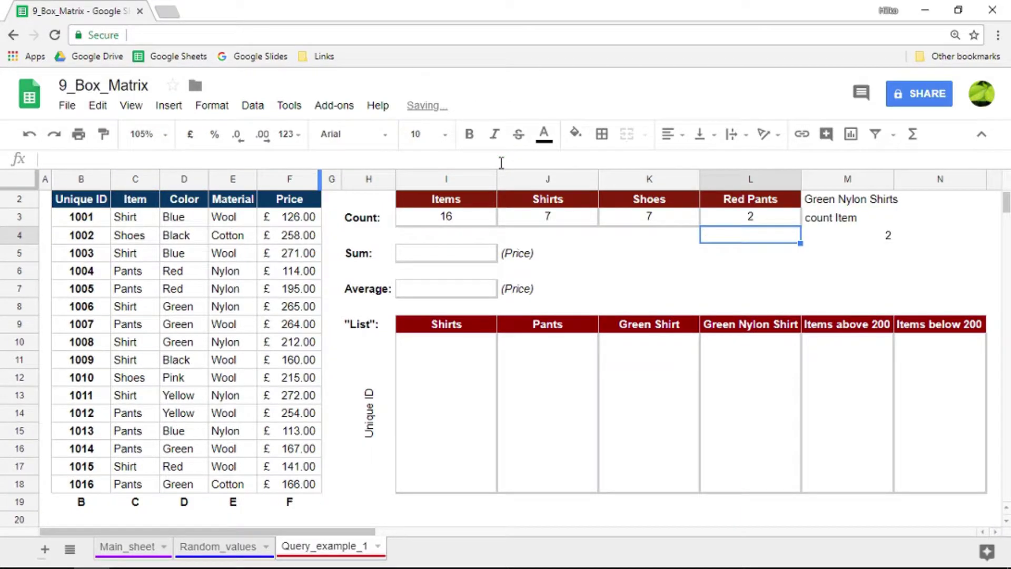
# Remove the label clause from the query string of the Red Pants count in L3.
pyautogui.press('Up')
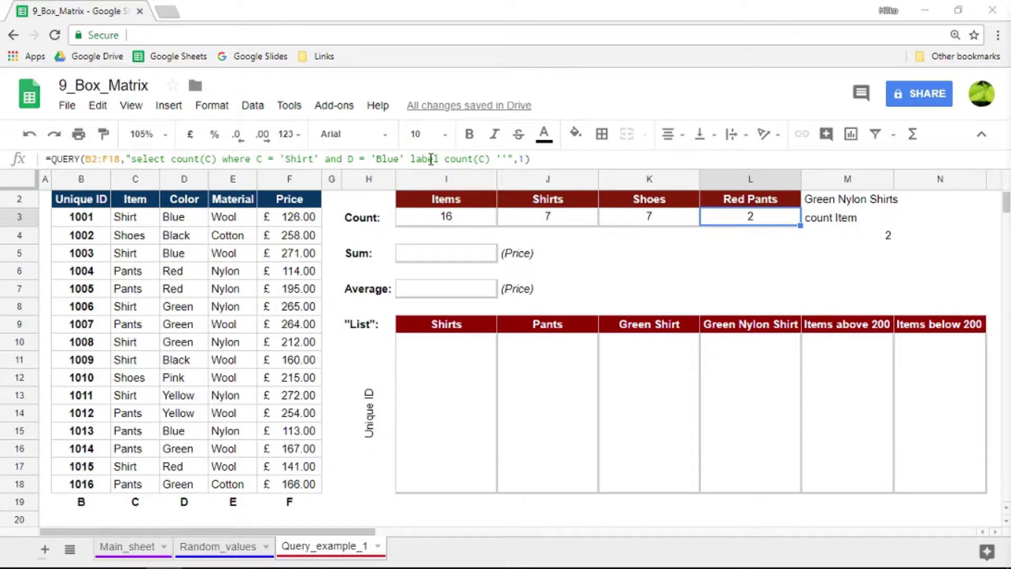
pyautogui.moveTo(407, 159); pyautogui.dragTo(501, 159)
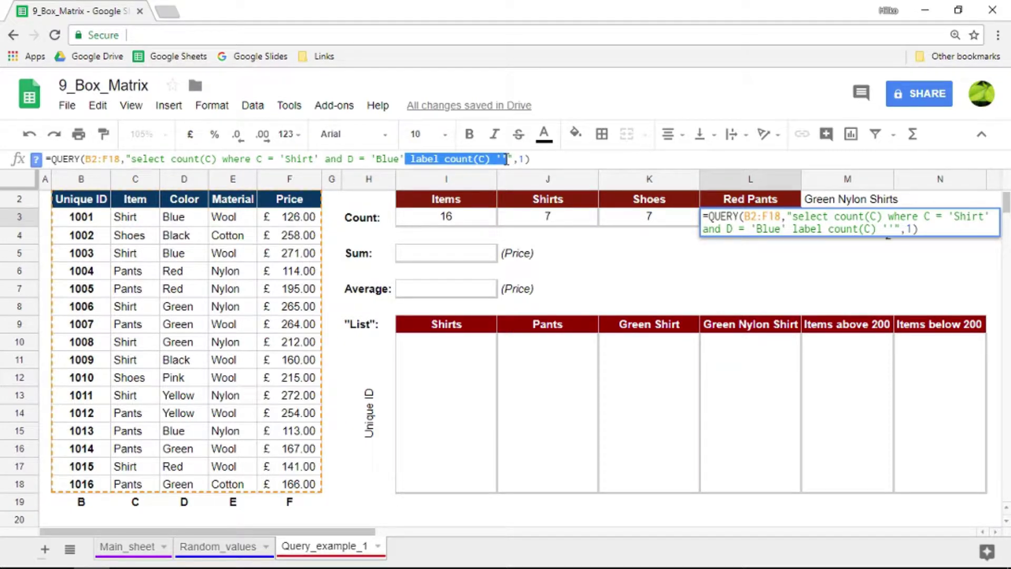
pyautogui.press('BackSpace')
pyautogui.press('Return')
pyautogui.press('Up')
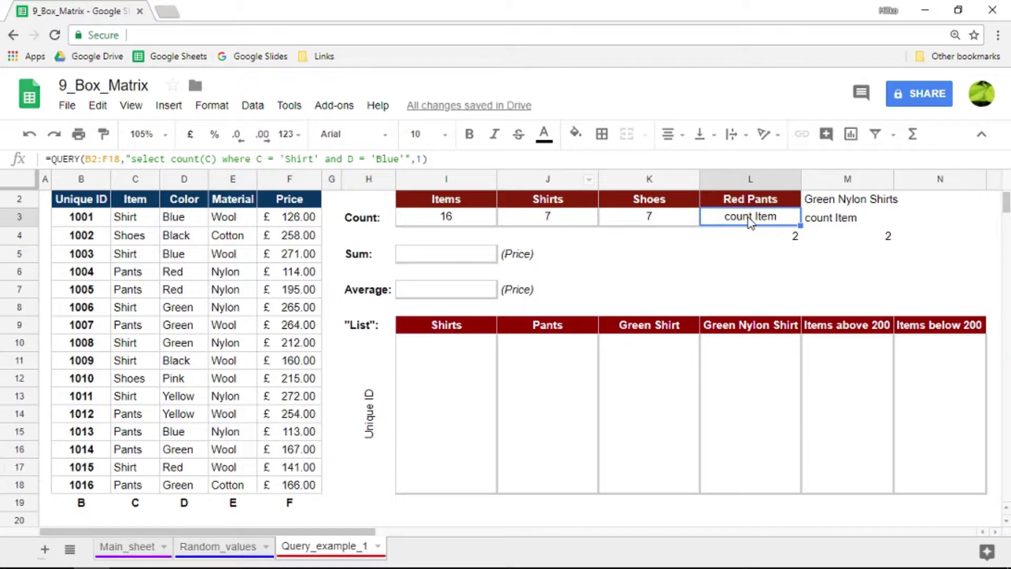
# Append label count(C) 'Count of Pants' to the query string of the Red Pants count in L3.
pyautogui.click(406, 158)
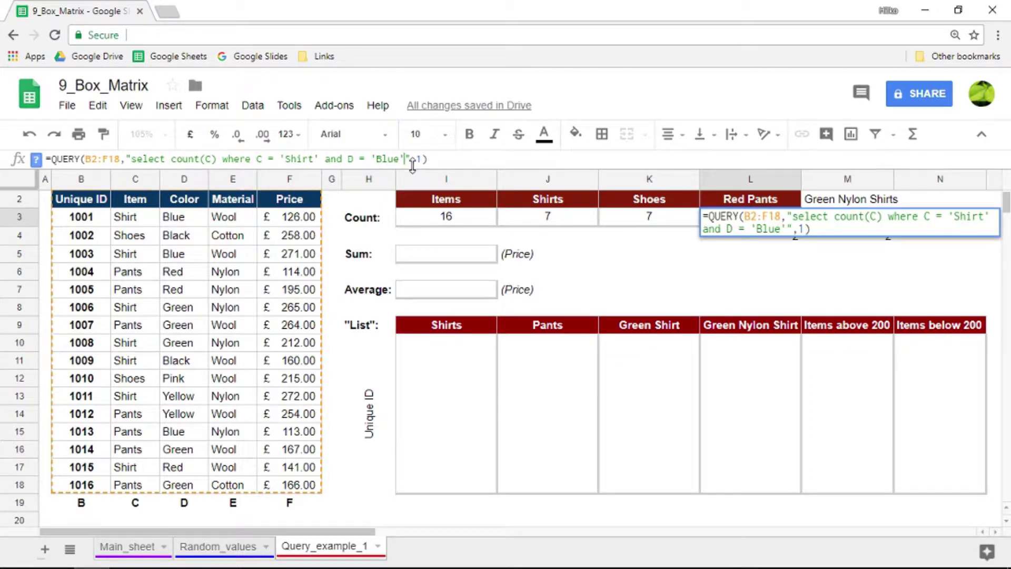
pyautogui.write("label count(C) ''")
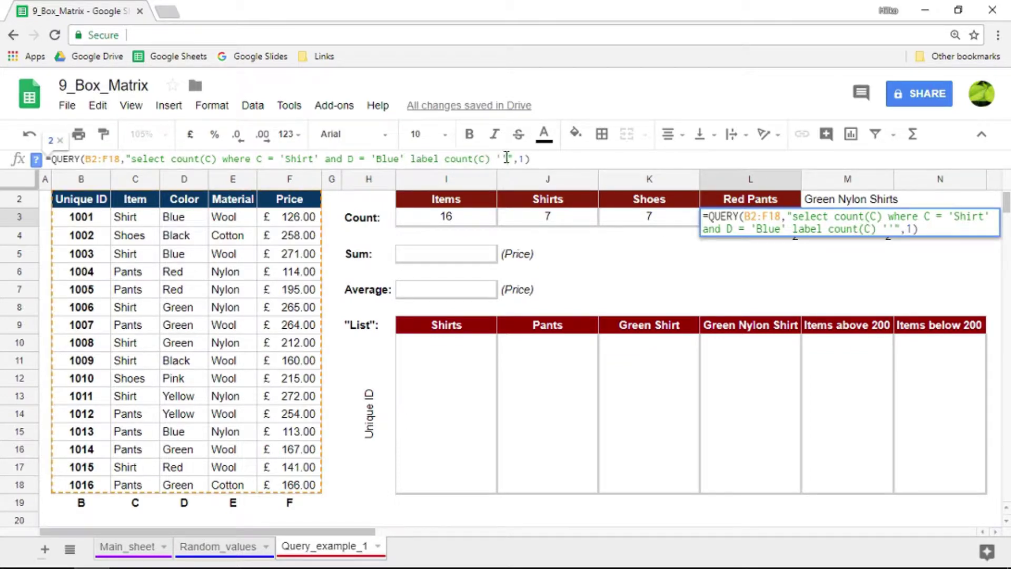
pyautogui.press('Left')
pyautogui.write('Cou')
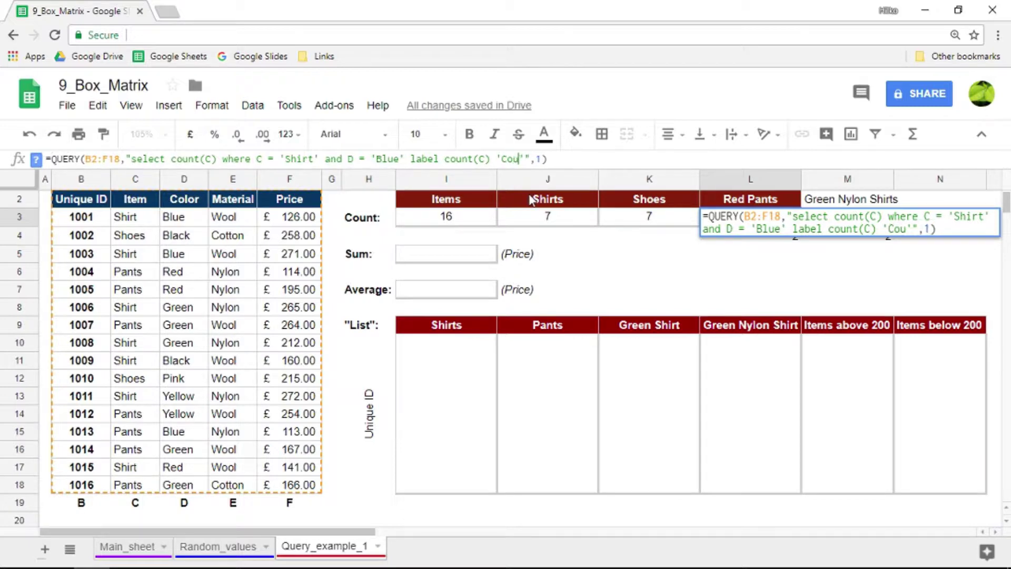
pyautogui.write('nt of Pan')
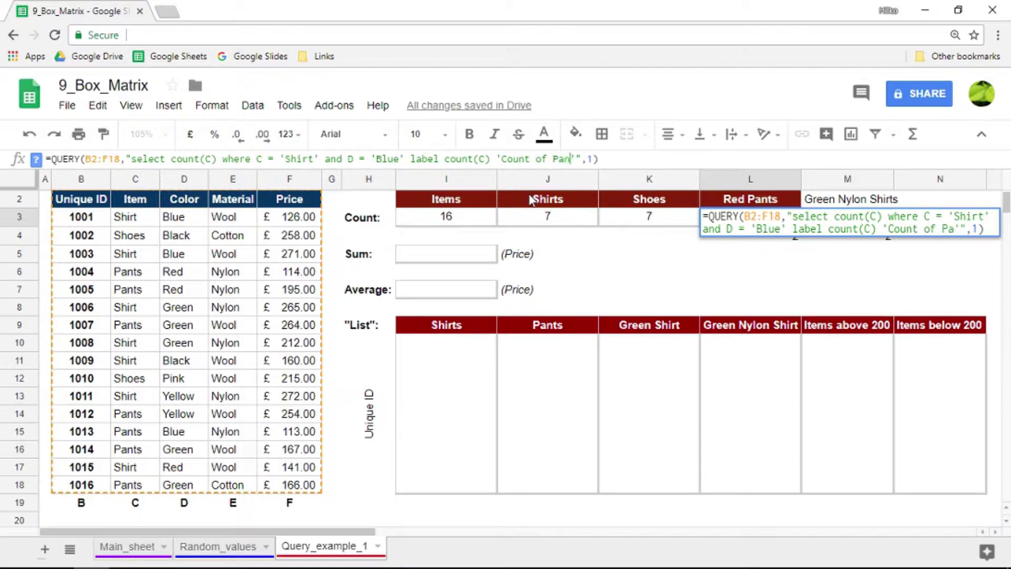
pyautogui.write('ts')
pyautogui.press('Return')
pyautogui.press('Up')
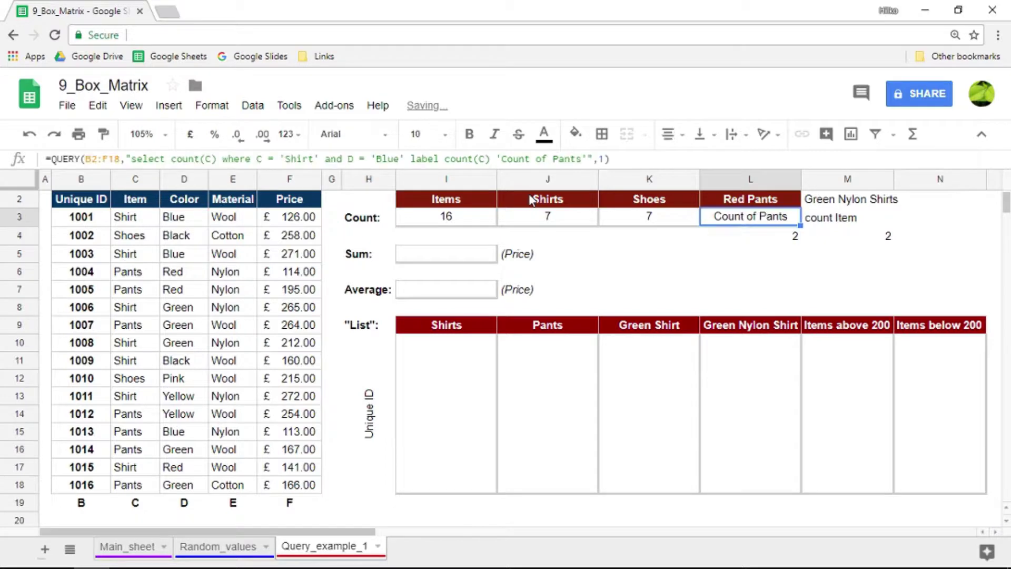
# Set the result label in the Shoes count formula in K3 to 'Count of Shoes'.
pyautogui.press('Left')
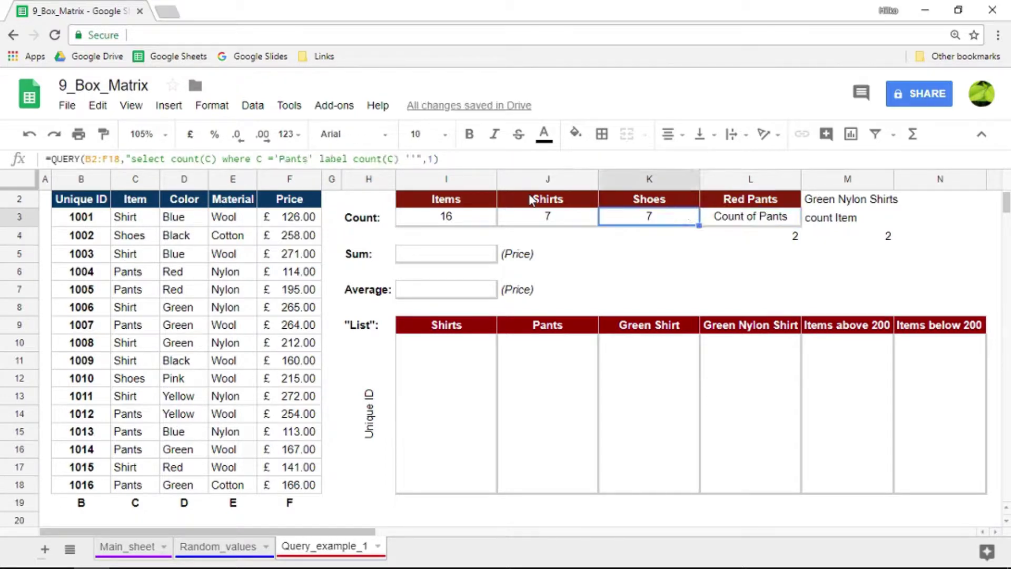
pyautogui.click(410, 159)
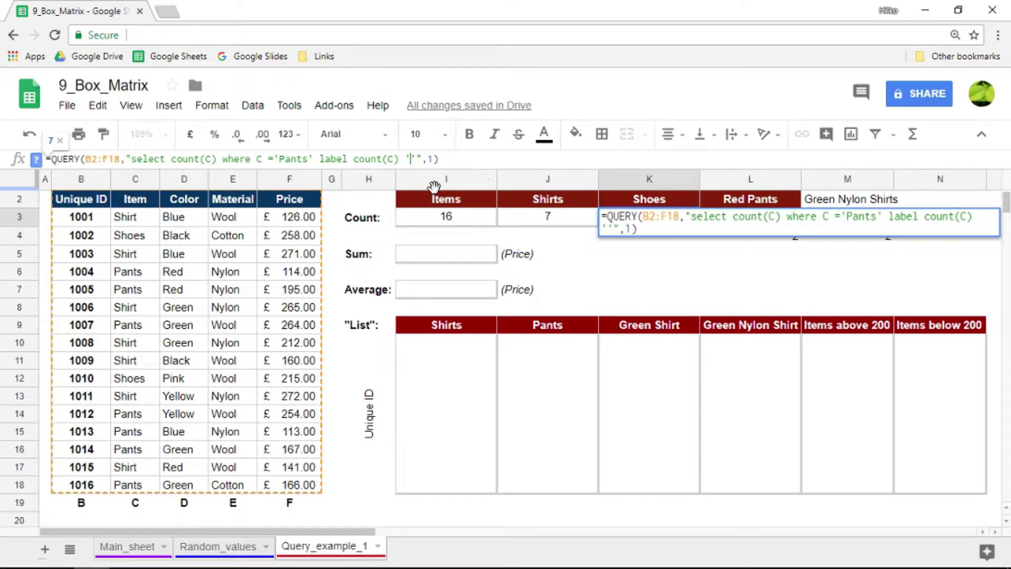
pyautogui.write('Count of Sh')
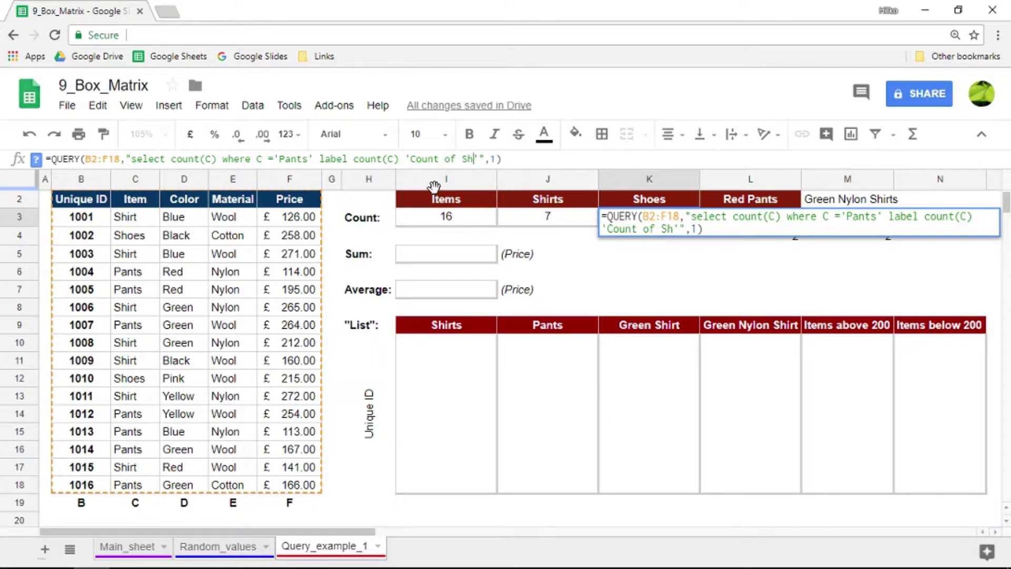
pyautogui.write('oes')
pyautogui.press('Return')
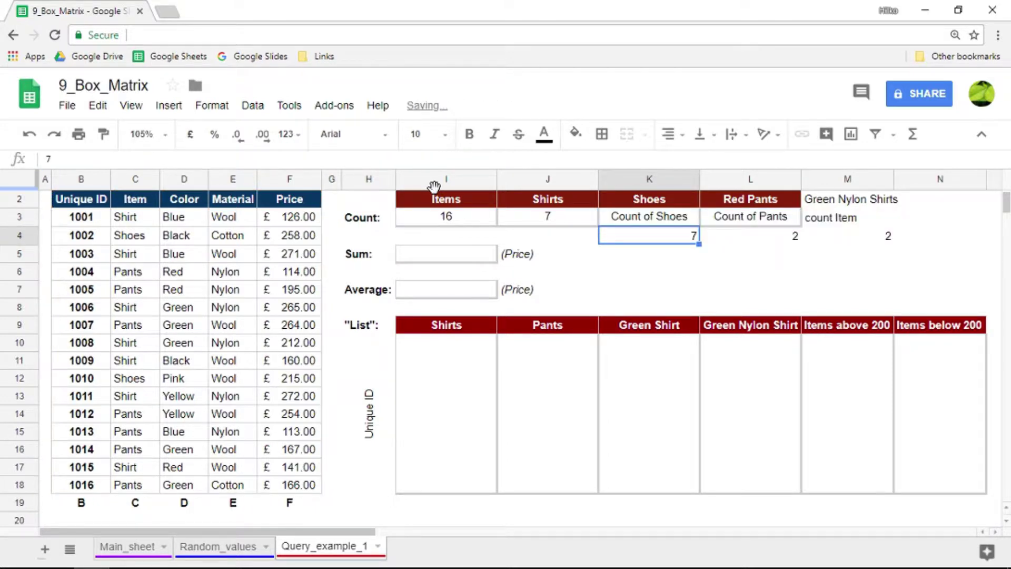
# Shorten the result label in the K3 formula to 'Shoes'.
pyautogui.press('Up')
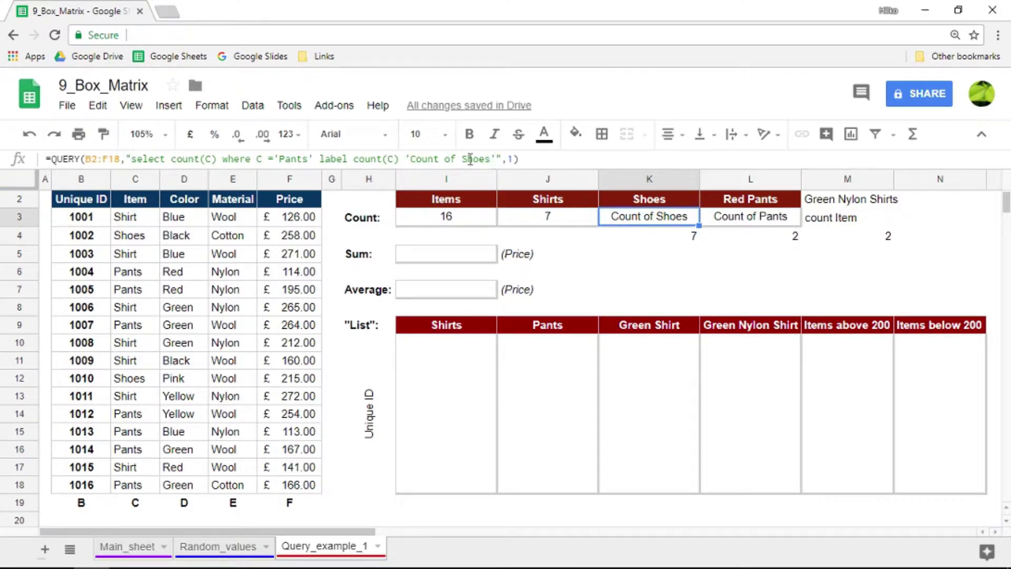
pyautogui.moveTo(462, 159); pyautogui.dragTo(411, 160)
pyautogui.press('BackSpace')
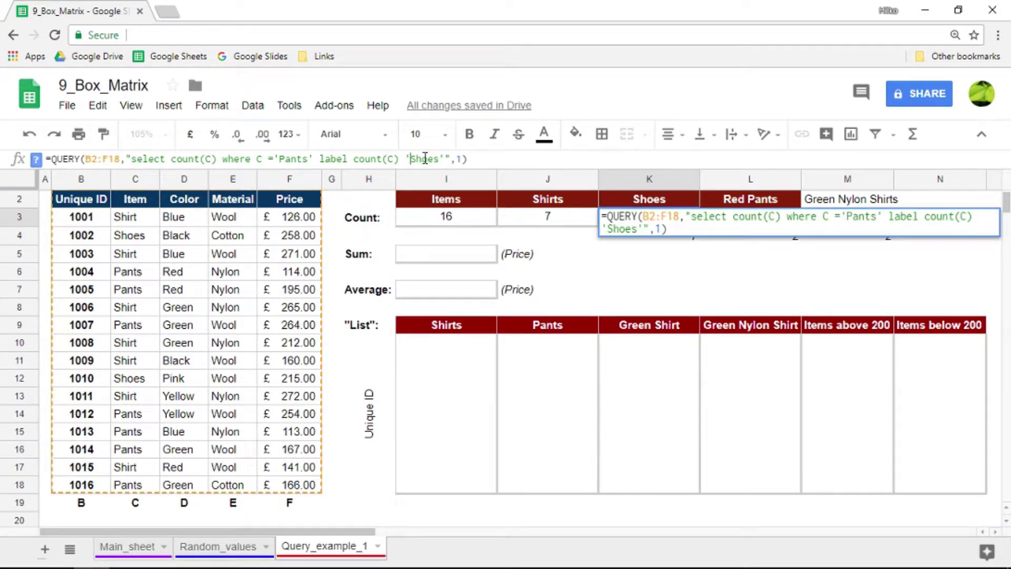
pyautogui.press('Return')
pyautogui.press('Up')
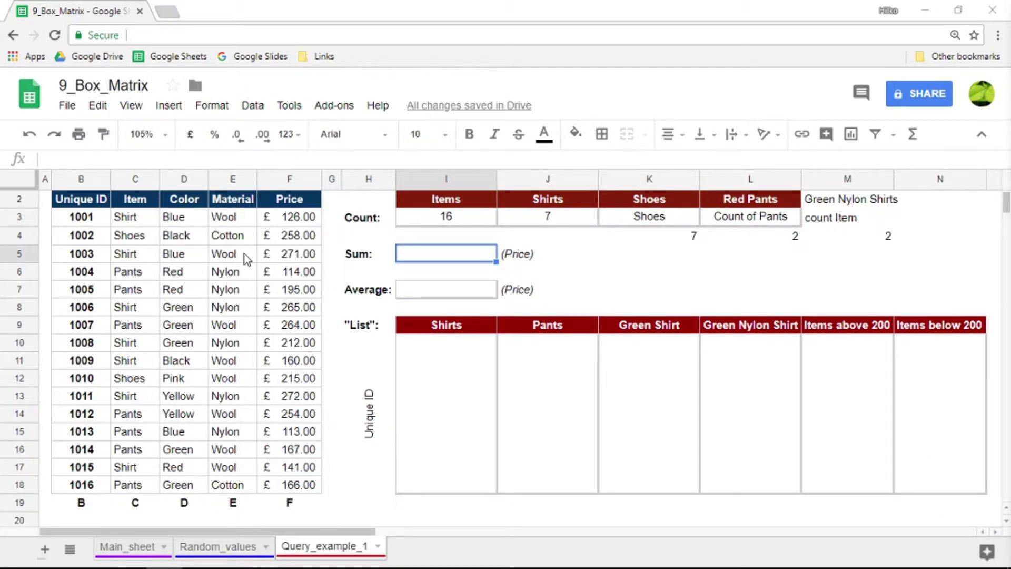
# Start a QUERY formula in the Sum cell I5 with the source table B2:F18 as its data range.
pyautogui.click(428, 256)
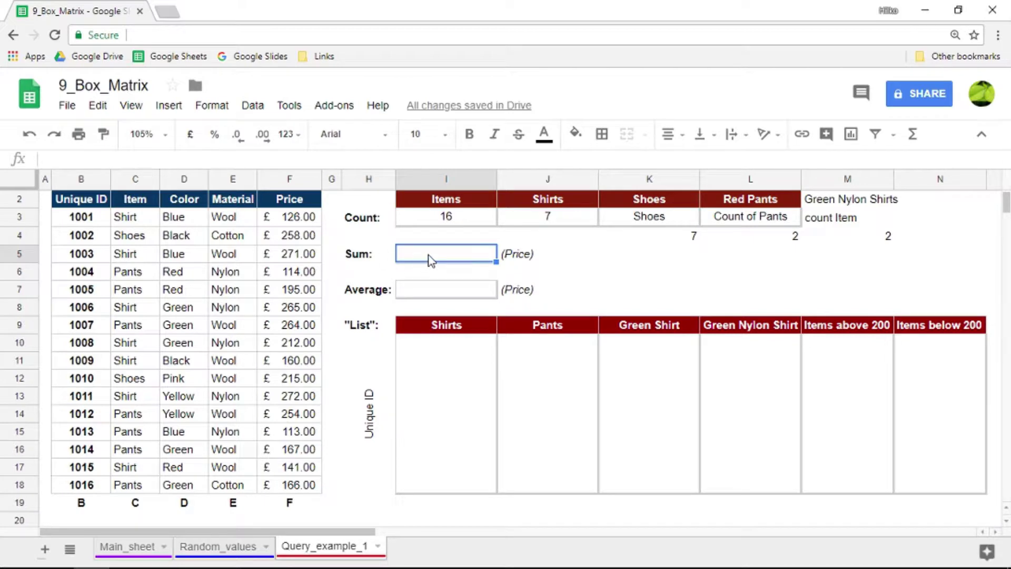
pyautogui.write('=quer')
pyautogui.press('Tab')
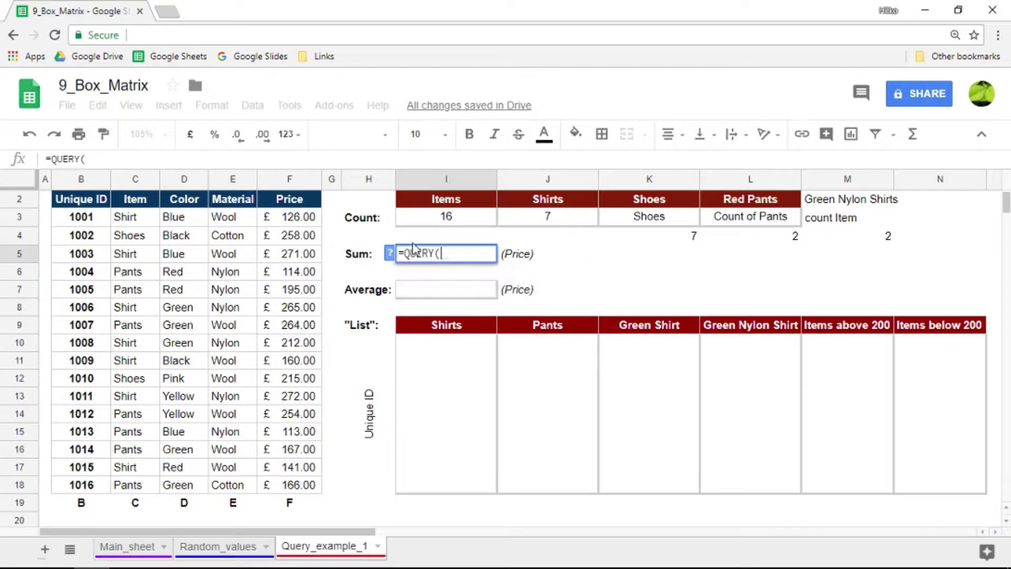
pyautogui.moveTo(84, 200); pyautogui.dragTo(135, 199)
pyautogui.moveTo(269, 320); pyautogui.dragTo(308, 476)
pyautogui.write(',')
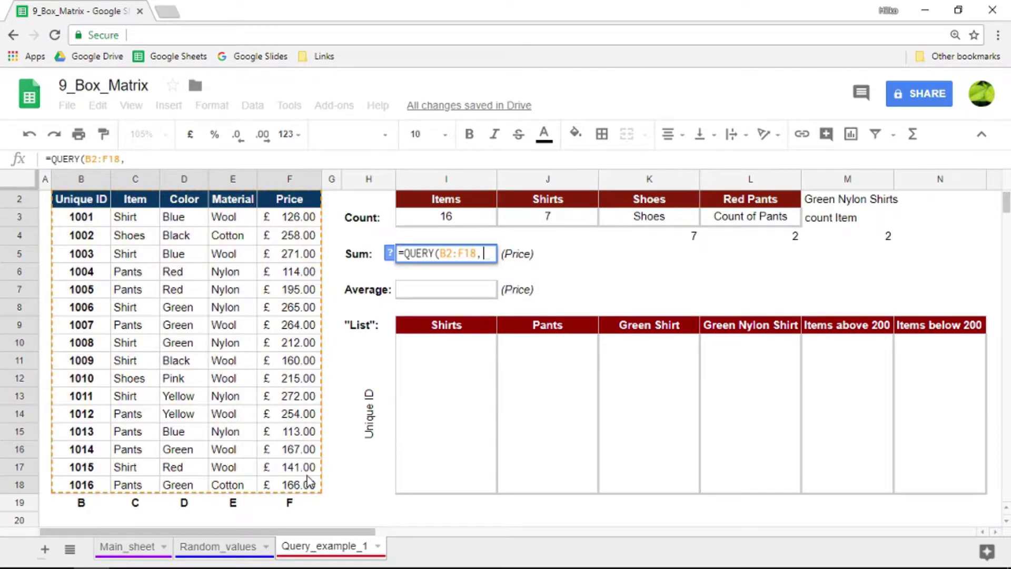
# Complete the Sum formula in I5 with the query string select sum(F) label sum(F) '' and 1 header row.
pyautogui.write('"select')
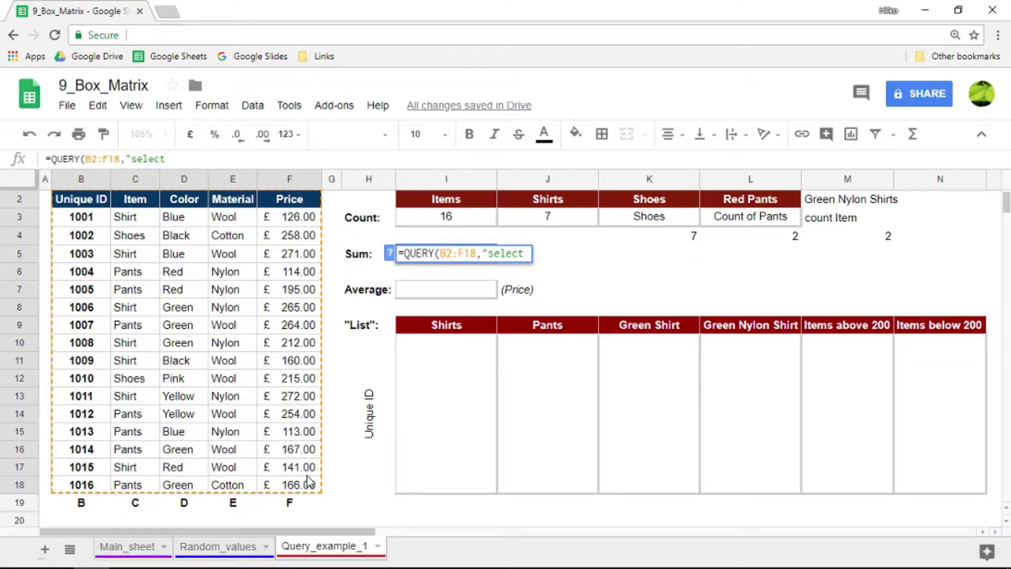
pyautogui.write(' sum(F)')
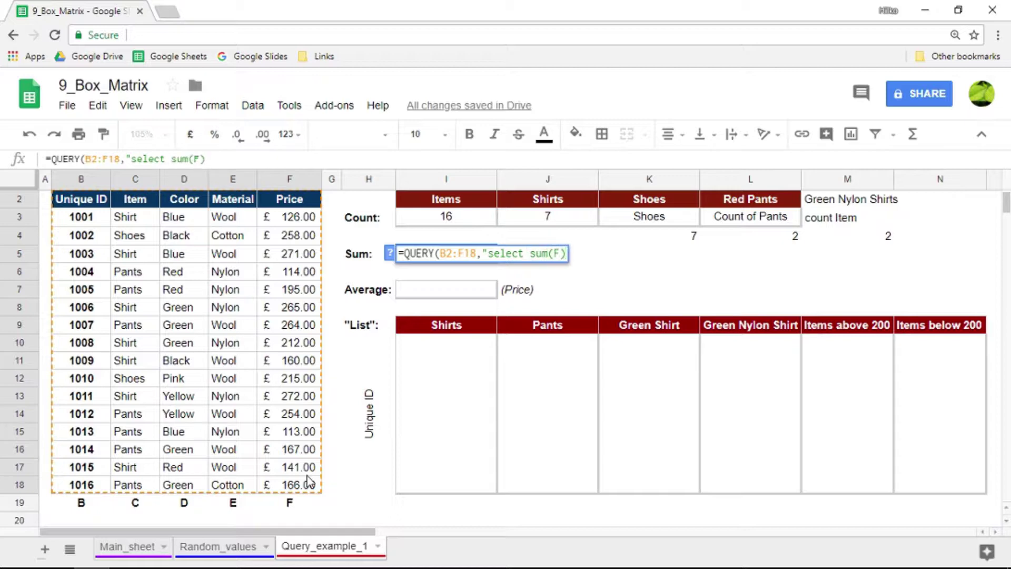
pyautogui.write(' label ')
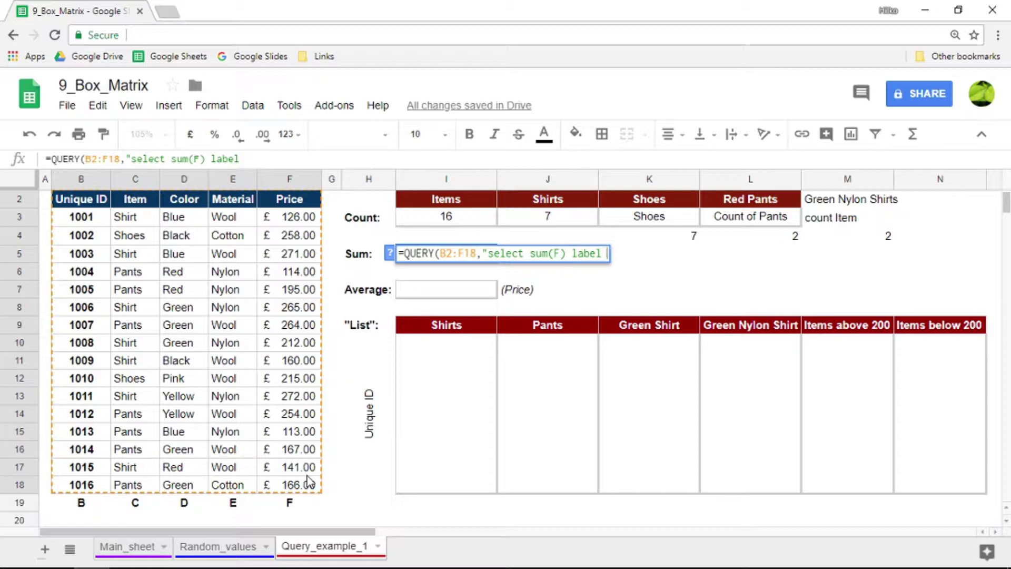
pyautogui.write('sum(F)')
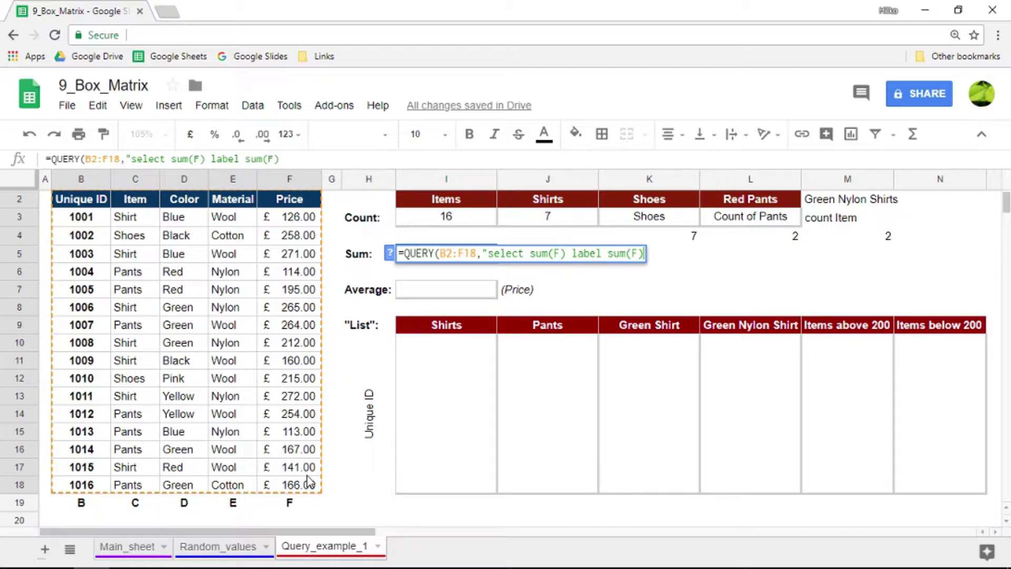
pyautogui.write(' \'\'"')
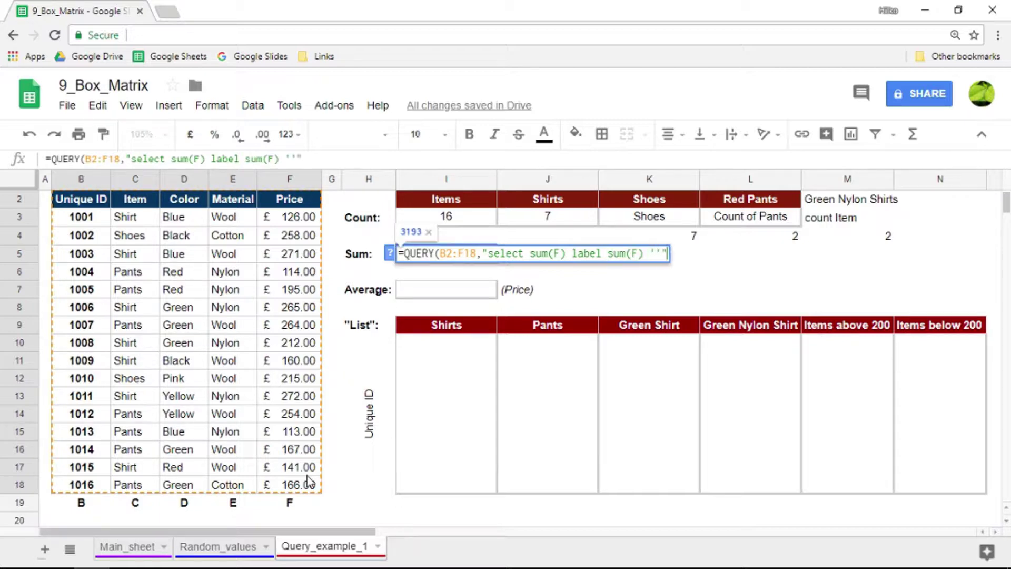
pyautogui.write(',1)')
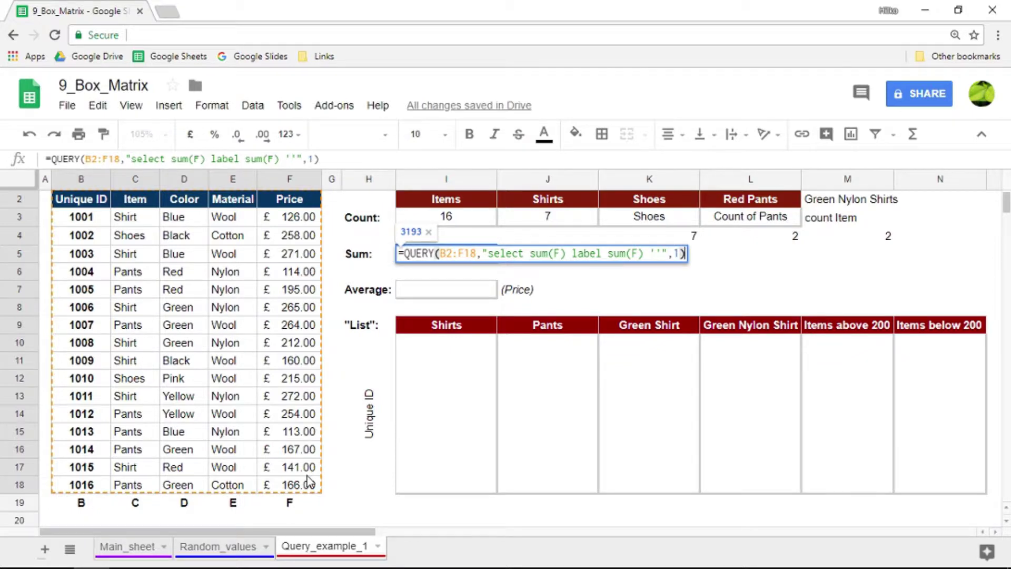
pyautogui.press('Return')
# Check the I5 total against the sum of the selected Price values in F3:F18.
pyautogui.press('Up')
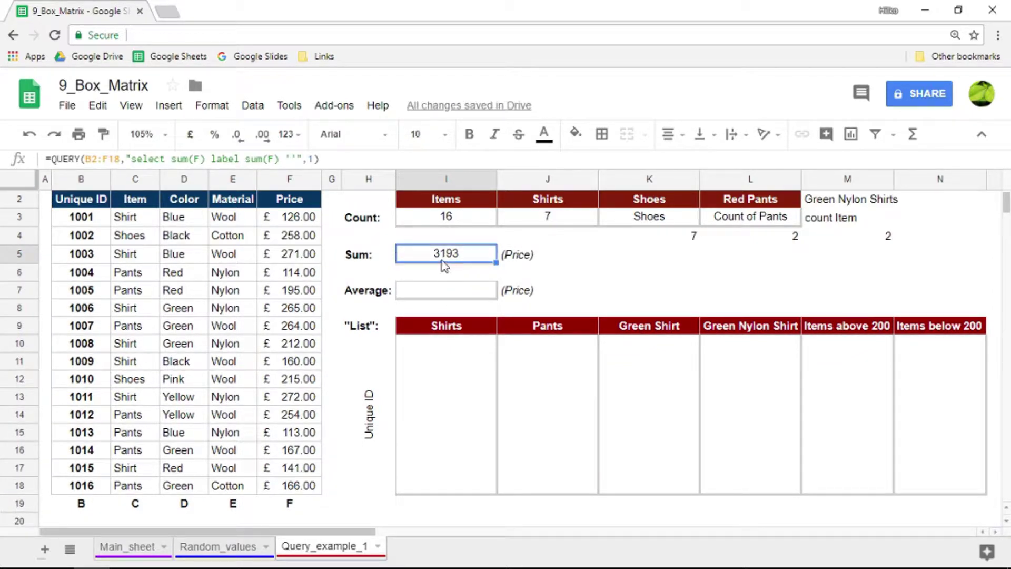
pyautogui.moveTo(298, 217); pyautogui.dragTo(290, 486)
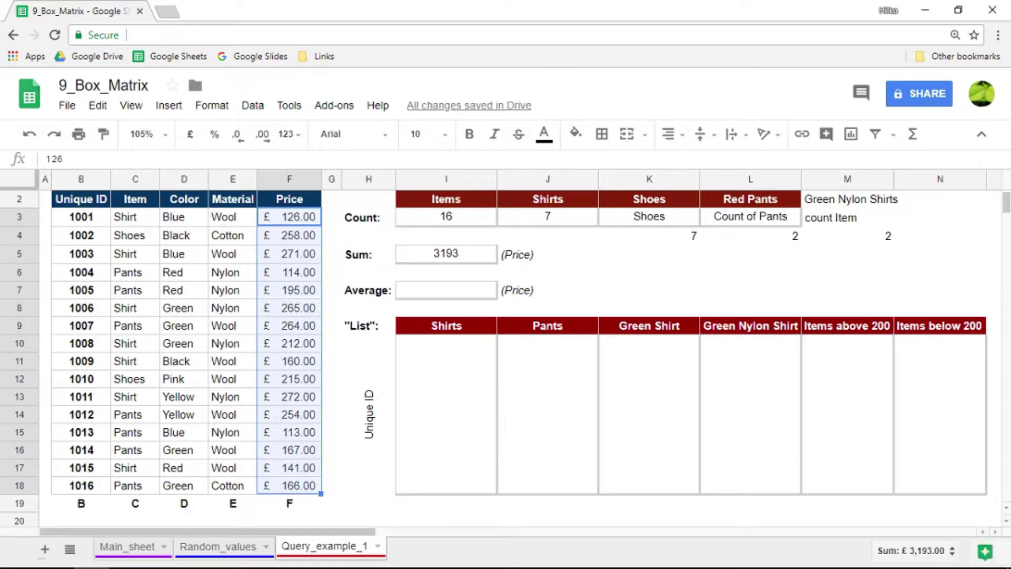
pyautogui.click(446, 254)
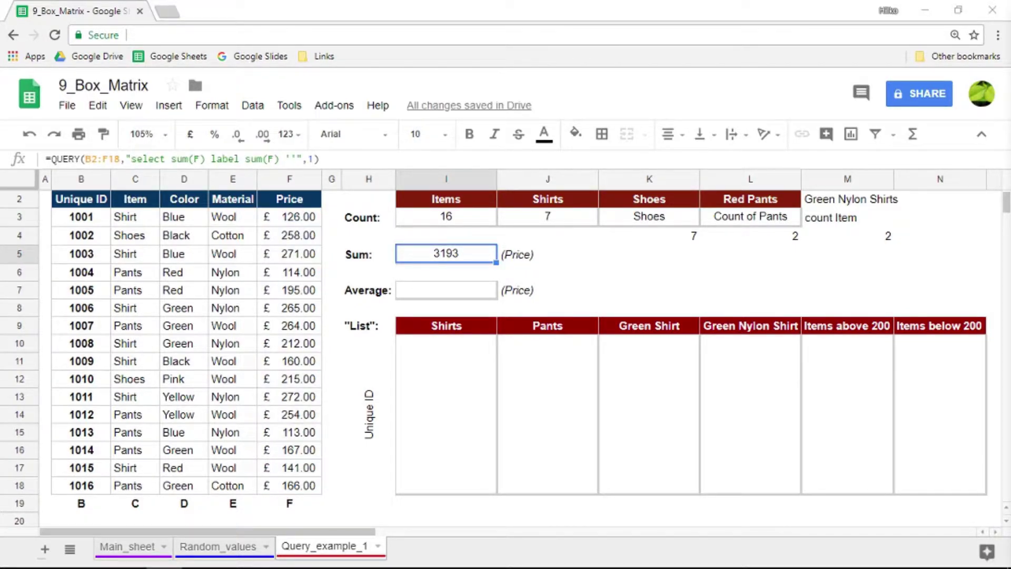
# Start a QUERY formula in J5 with the data range B2:F18, an empty query string and 1 header row.
pyautogui.click(526, 257)
pyautogui.write('=q')
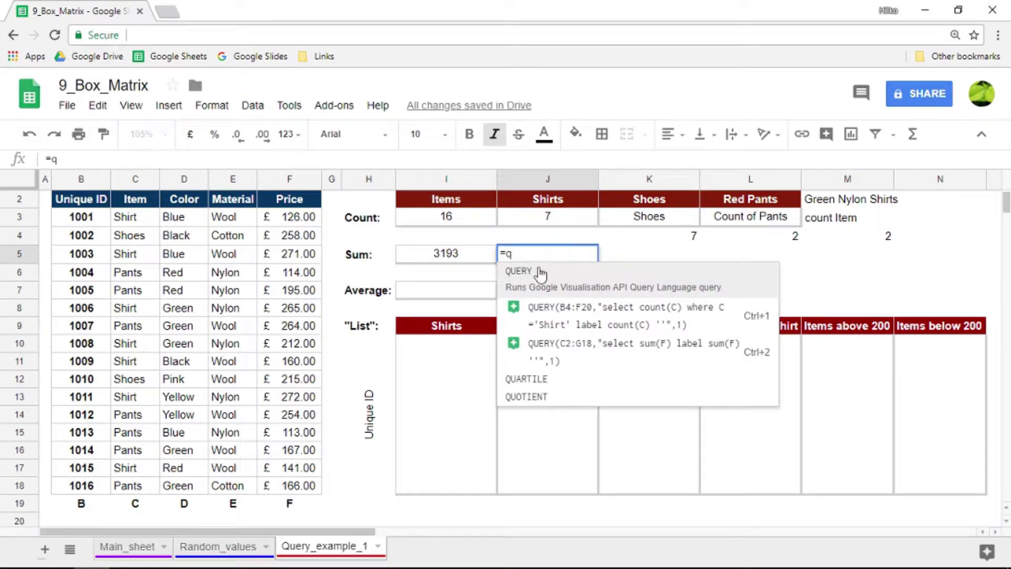
pyautogui.click(541, 274)
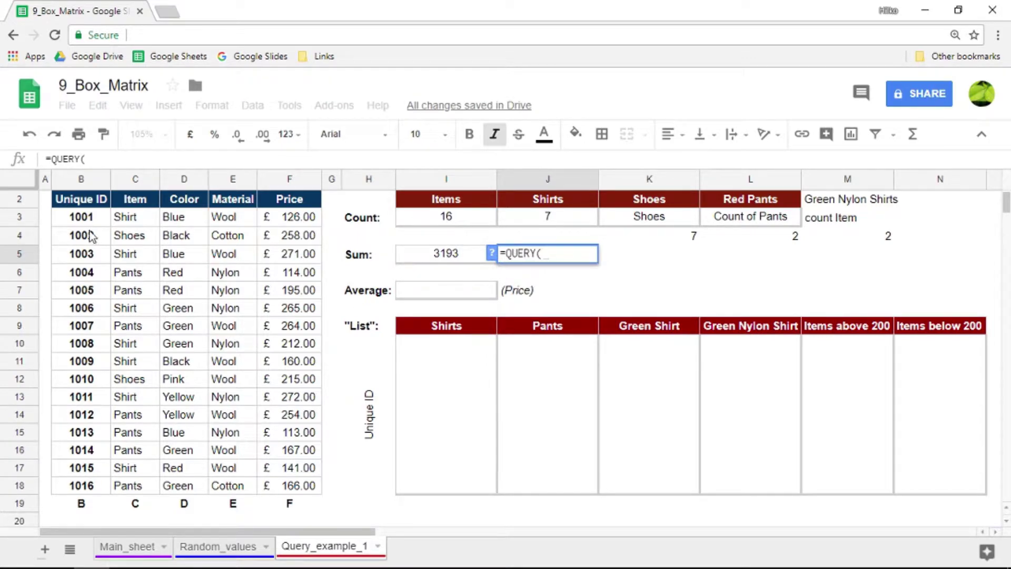
pyautogui.moveTo(87, 206); pyautogui.dragTo(286, 487)
pyautogui.write(',"",1_)')
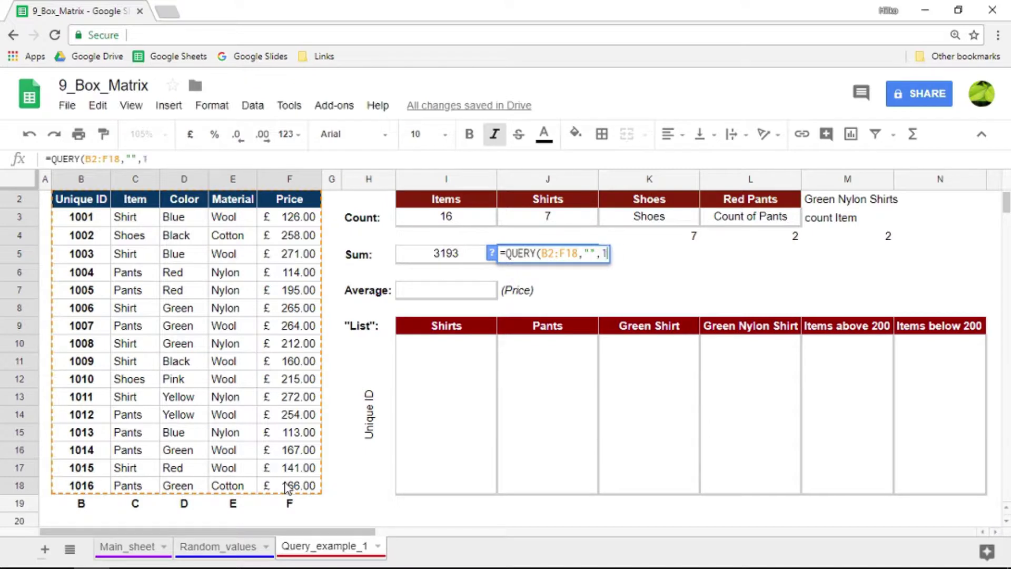
pyautogui.press('BackSpace')
pyautogui.press('BackSpace')
pyautogui.write(')')
pyautogui.press('Left')
pyautogui.press('Left')
pyautogui.press('Left')
# Fill the J5 query string with select sum(F) where C = 'Pants' and commit the formula.
pyautogui.write('select ')
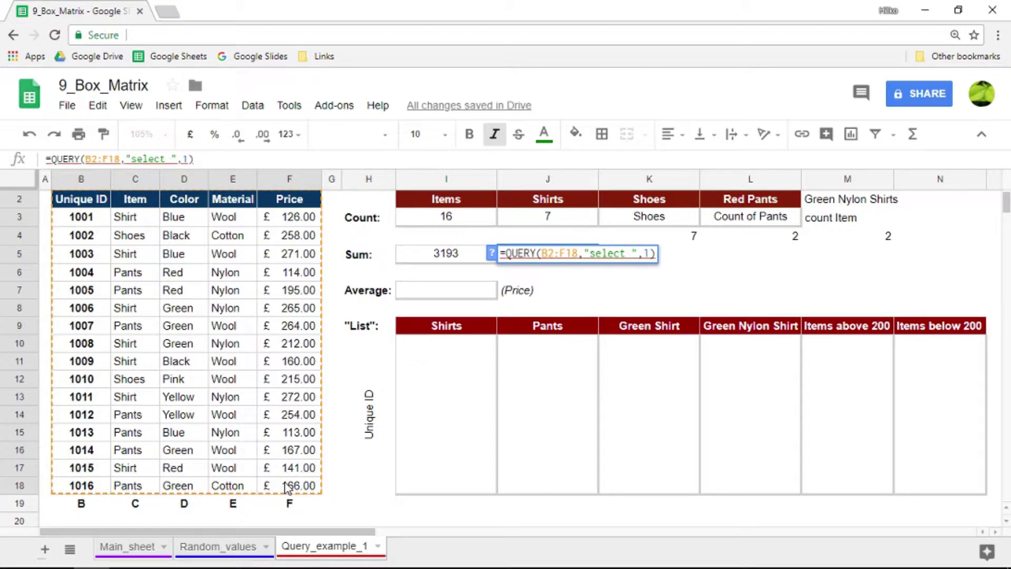
pyautogui.write('sumf(F)')
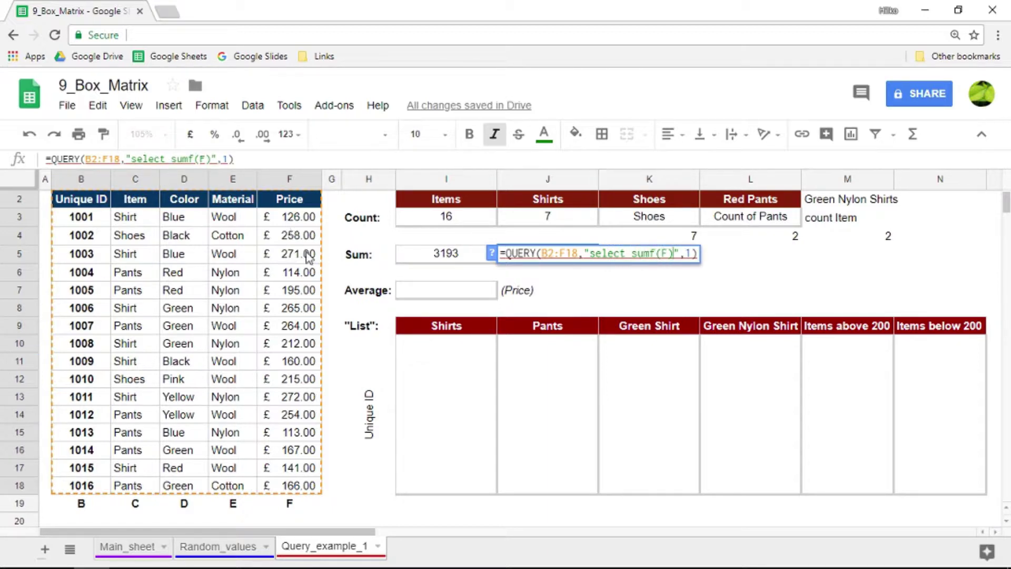
pyautogui.press('BackSpace')
pyautogui.press('BackSpace')
pyautogui.press('BackSpace')
pyautogui.press('BackSpace')
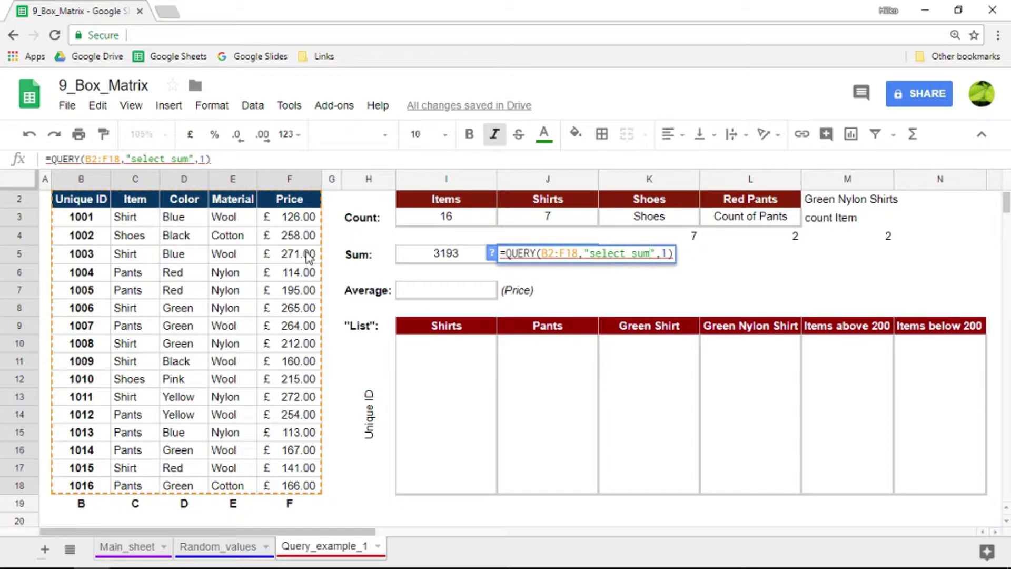
pyautogui.write('(F) w')
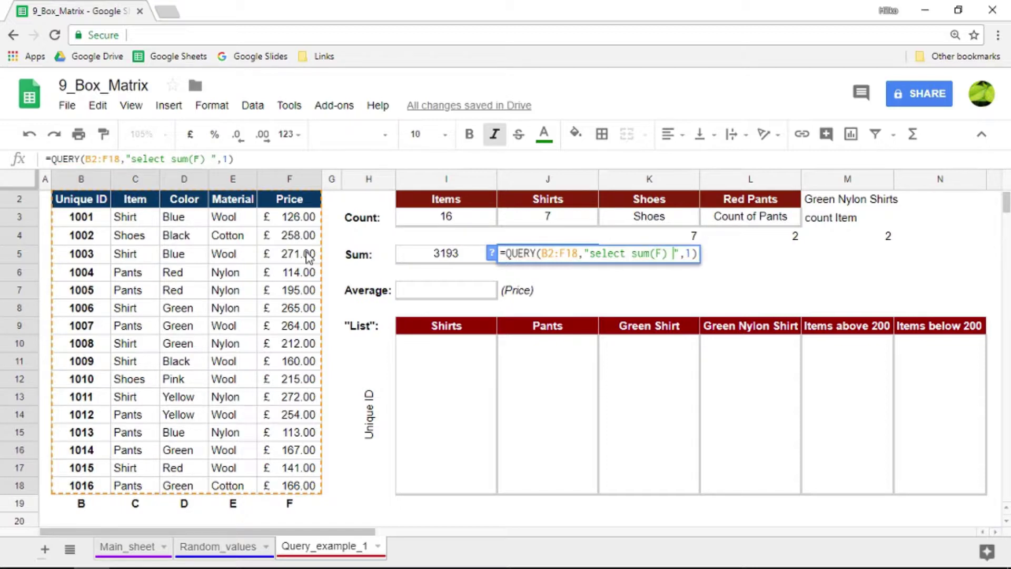
pyautogui.write('here ')
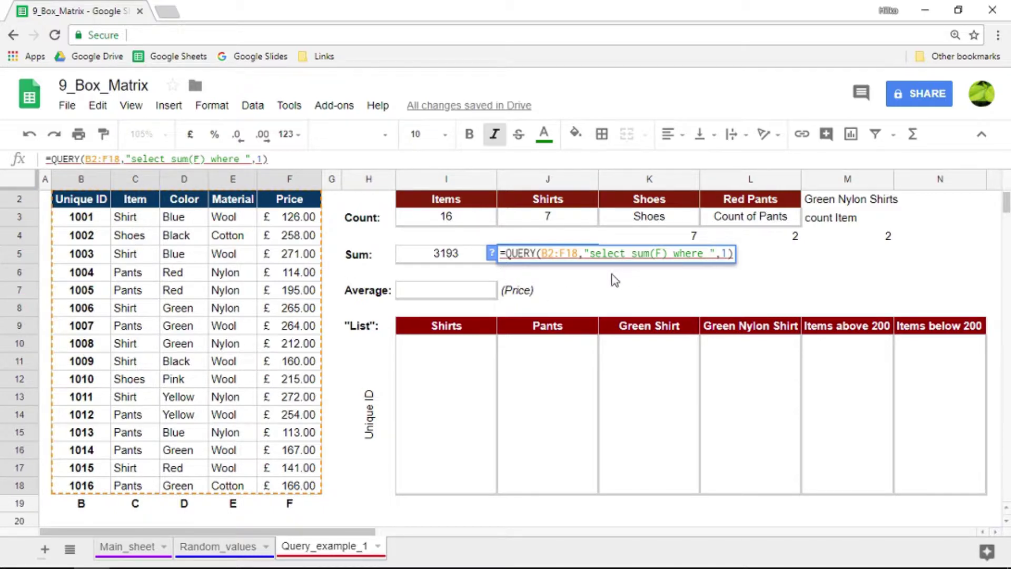
pyautogui.write("C = 'Pants")
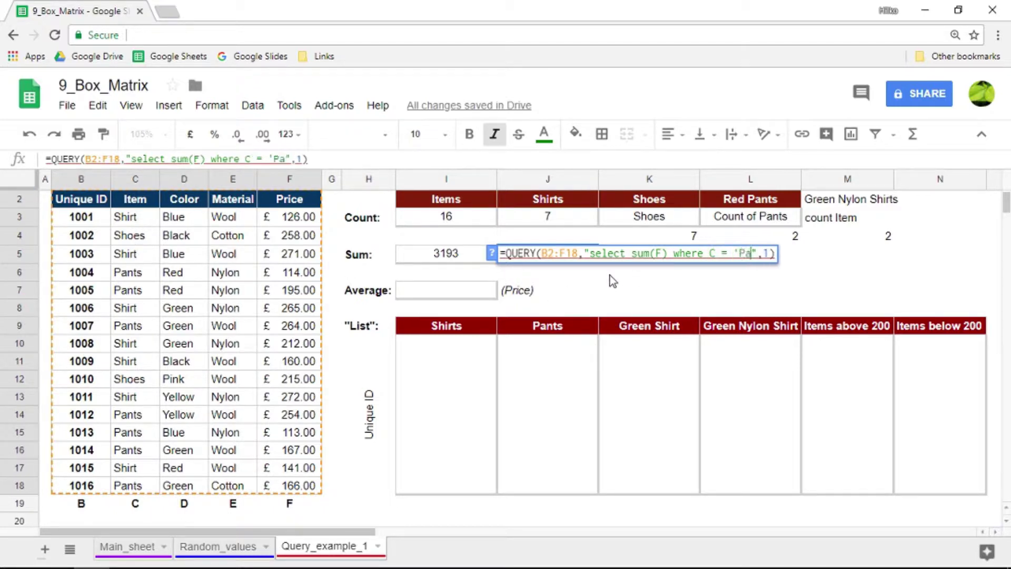
pyautogui.write("'")
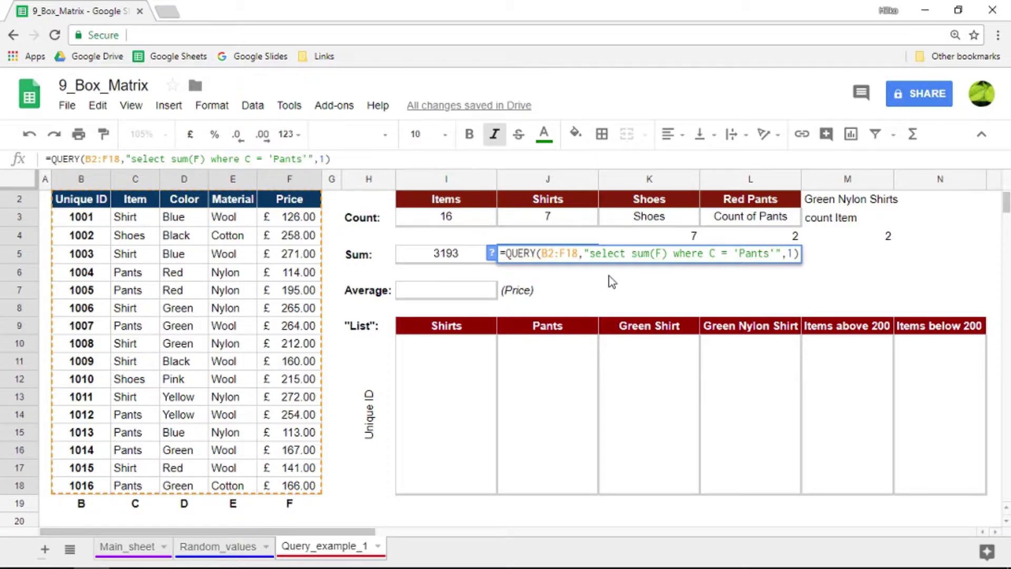
pyautogui.press('Return')
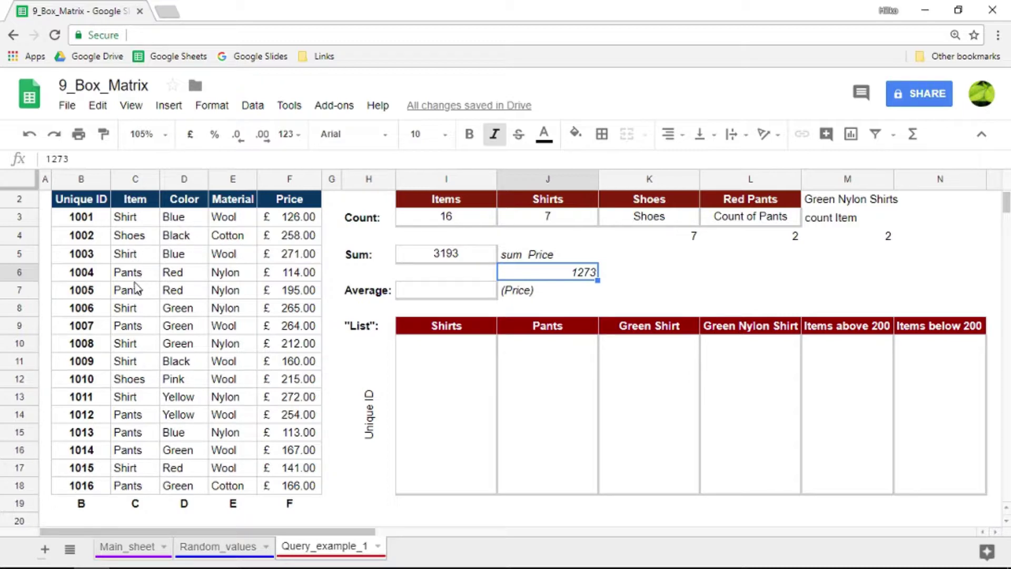
# Select the prices of all Pants rows in column F to check their sum against the J5 query result.
pyautogui.moveTo(281, 275); pyautogui.dragTo(282, 294)
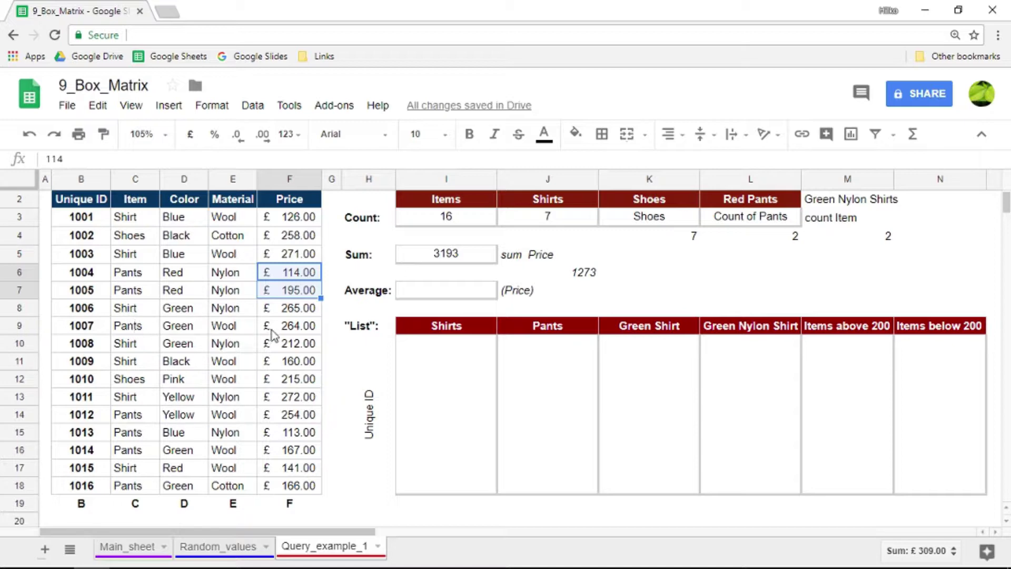
pyautogui.keyDown('ctrl'); pyautogui.click(287, 327); pyautogui.keyUp('ctrl')
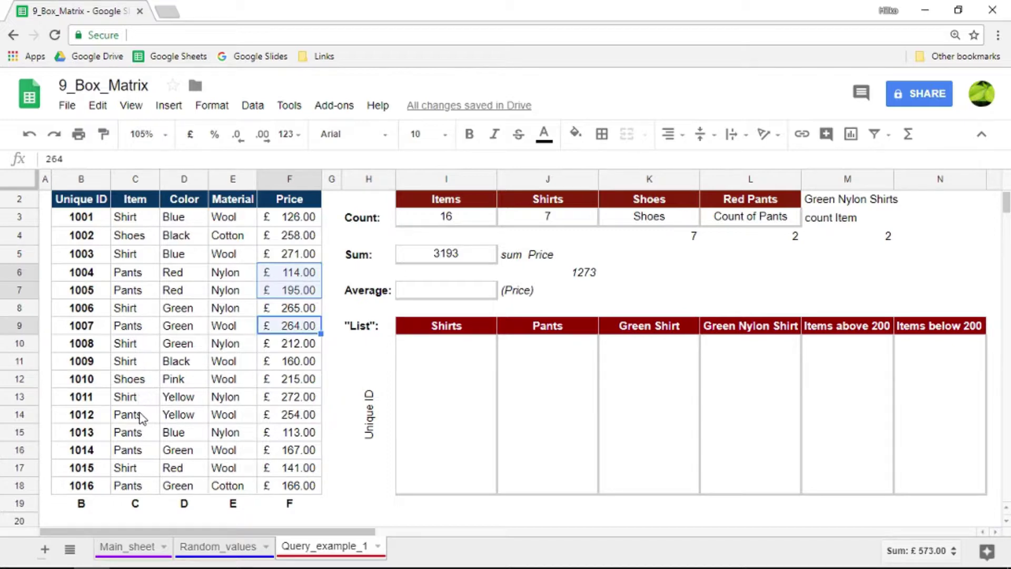
pyautogui.keyDown('ctrl'); pyautogui.click(279, 418); pyautogui.keyUp('ctrl')
pyautogui.keyDown('ctrl'); pyautogui.click(279, 435); pyautogui.keyUp('ctrl')
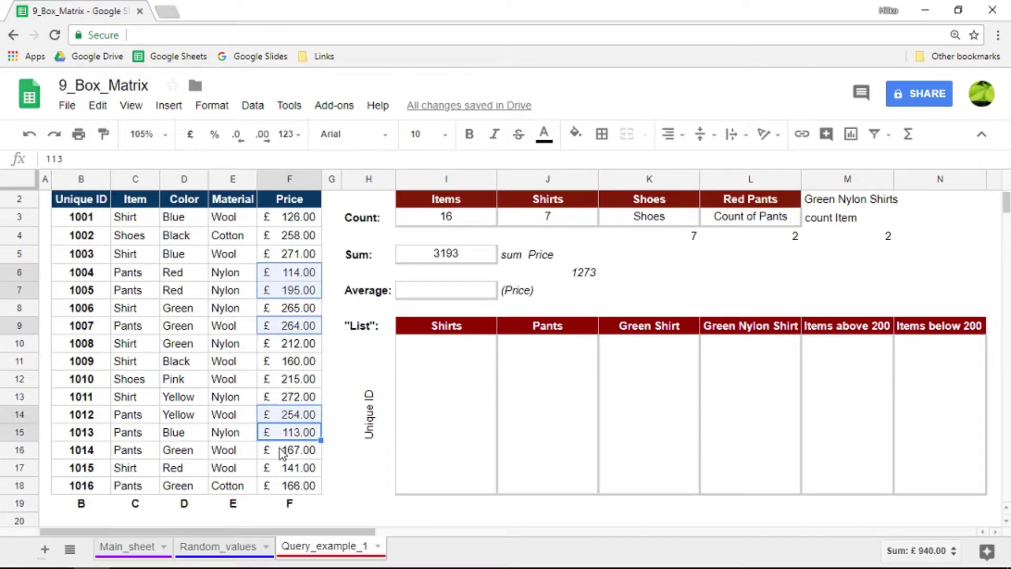
pyautogui.keyDown('ctrl'); pyautogui.click(282, 454); pyautogui.keyUp('ctrl')
pyautogui.keyDown('ctrl'); pyautogui.click(289, 484); pyautogui.keyUp('ctrl')
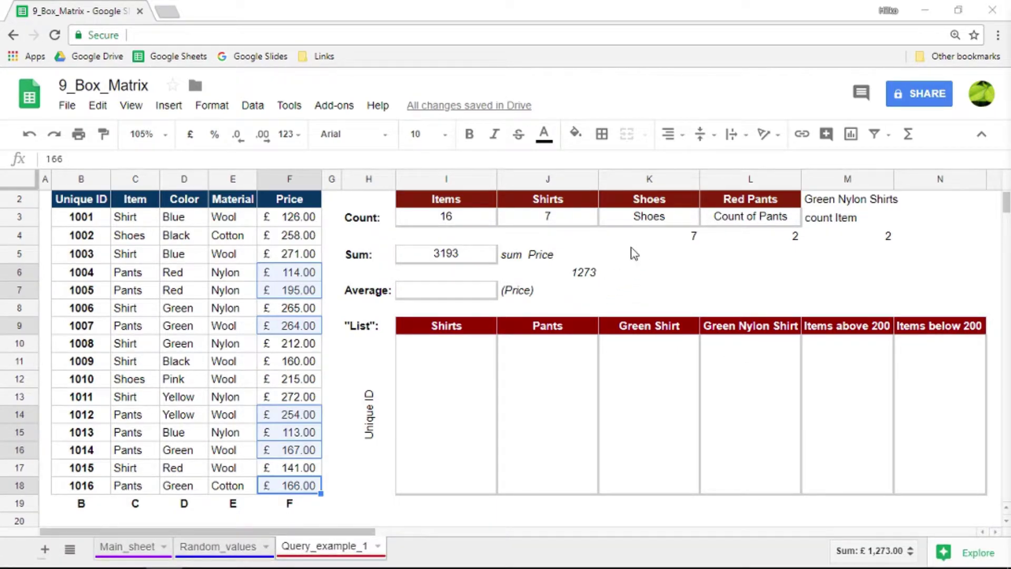
# Start a QUERY formula in K5 with the data range B2:F18, an empty query string and 1 header row.
pyautogui.click(643, 260)
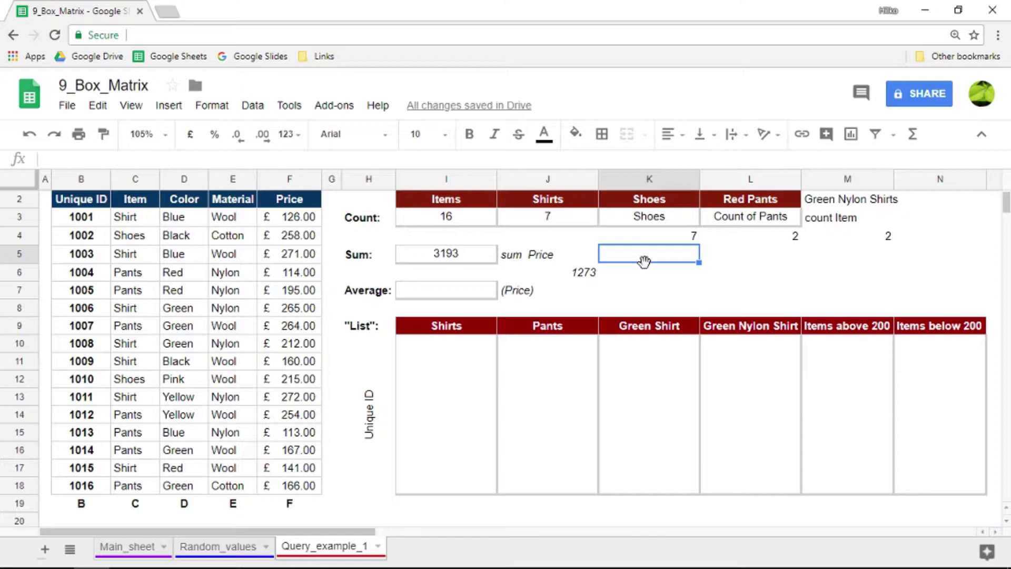
pyautogui.write('=QUERY(')
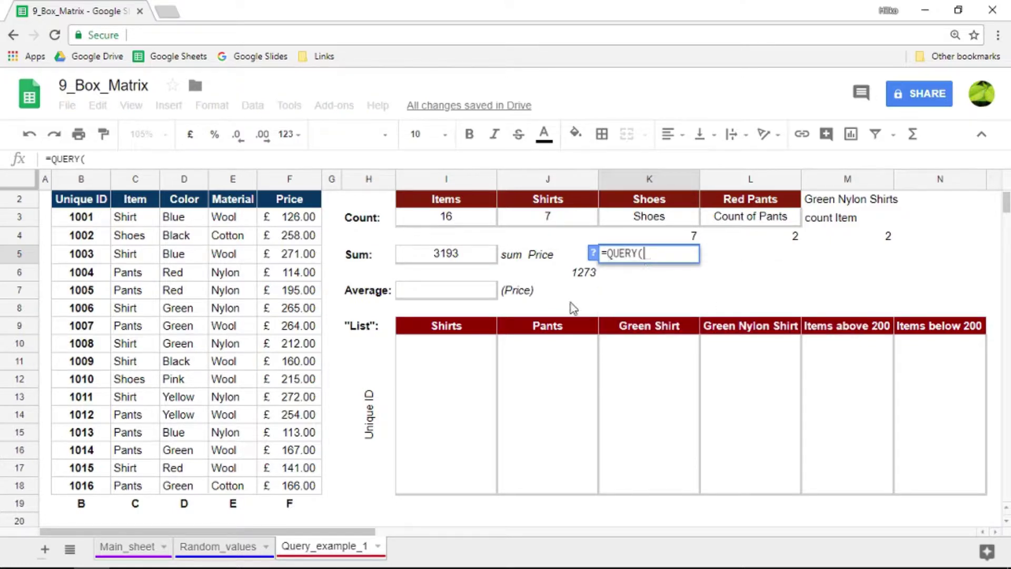
pyautogui.moveTo(83, 203); pyautogui.dragTo(299, 482)
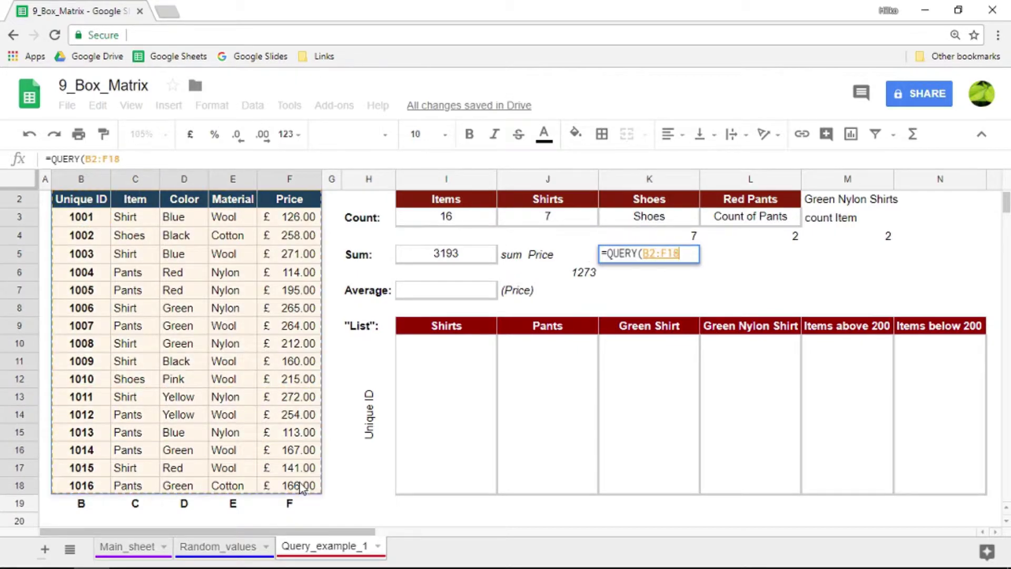
pyautogui.write(',"",1')
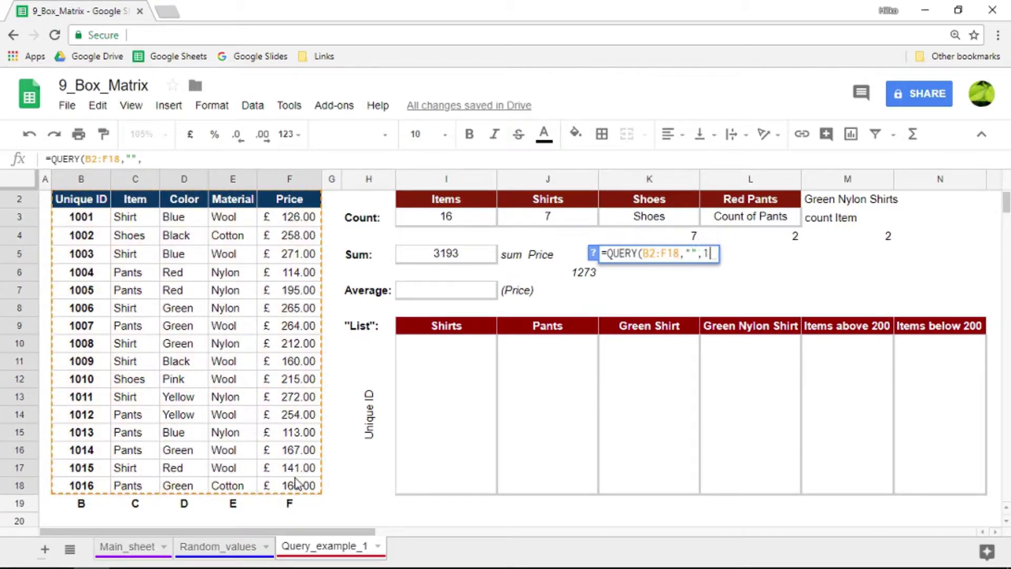
# Fill the K5 query string with select sum(F) where C = 'Pants' and D ='Red' and commit the formula.
pyautogui.write(')select s')
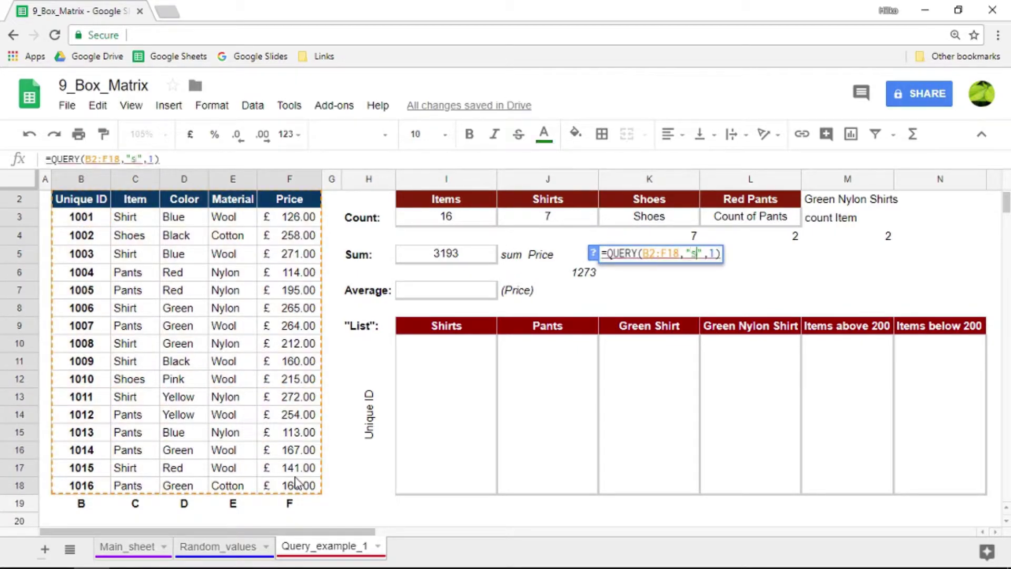
pyautogui.write('um')
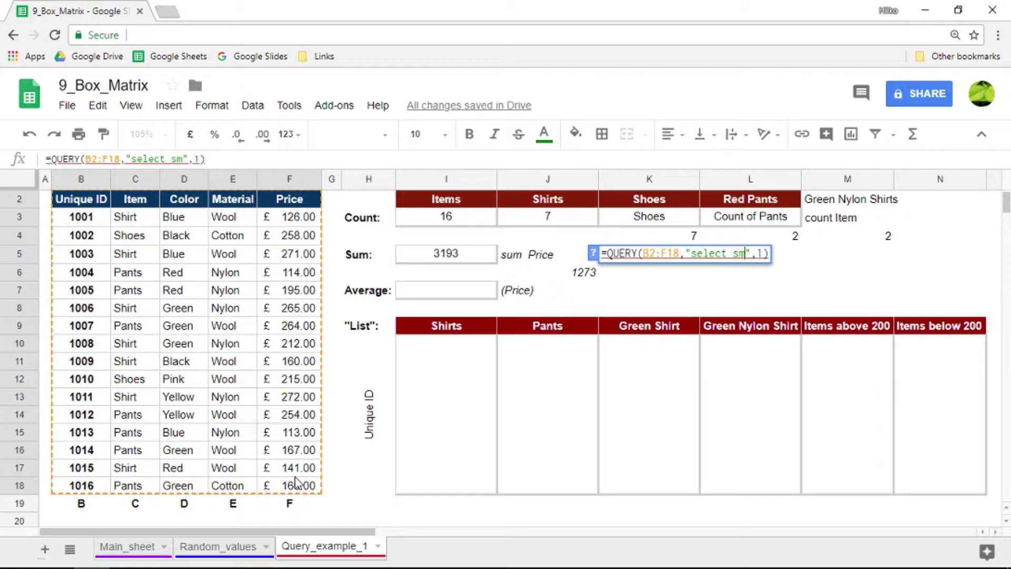
pyautogui.write('(F) where ')
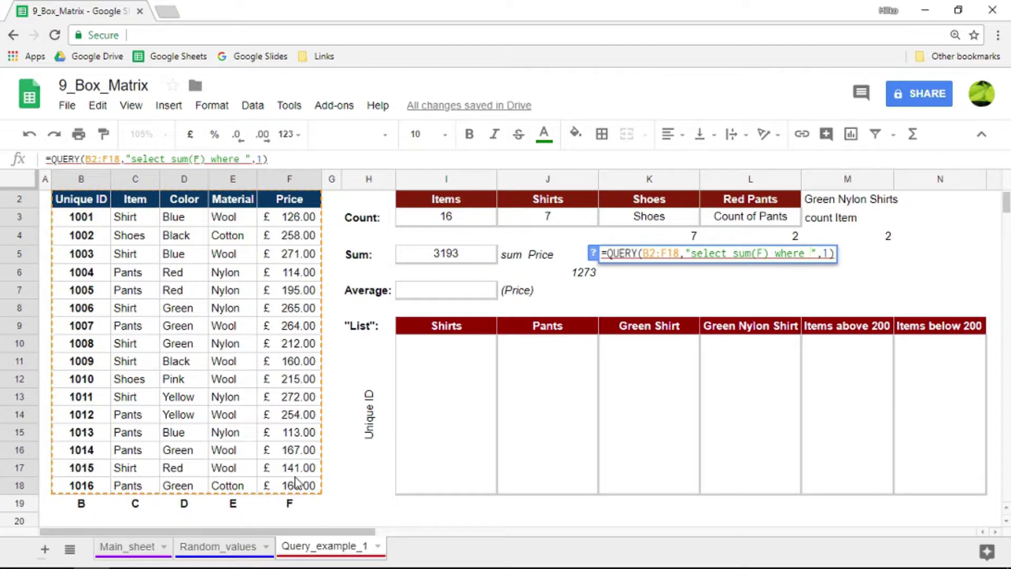
pyautogui.write('C ')
pyautogui.write("= 'Pants")
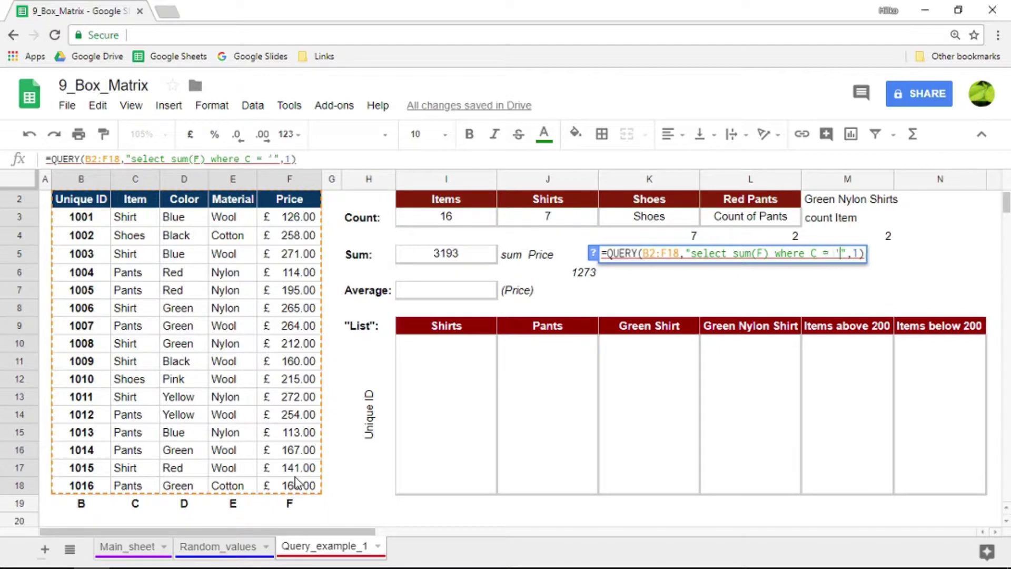
pyautogui.write("' and ")
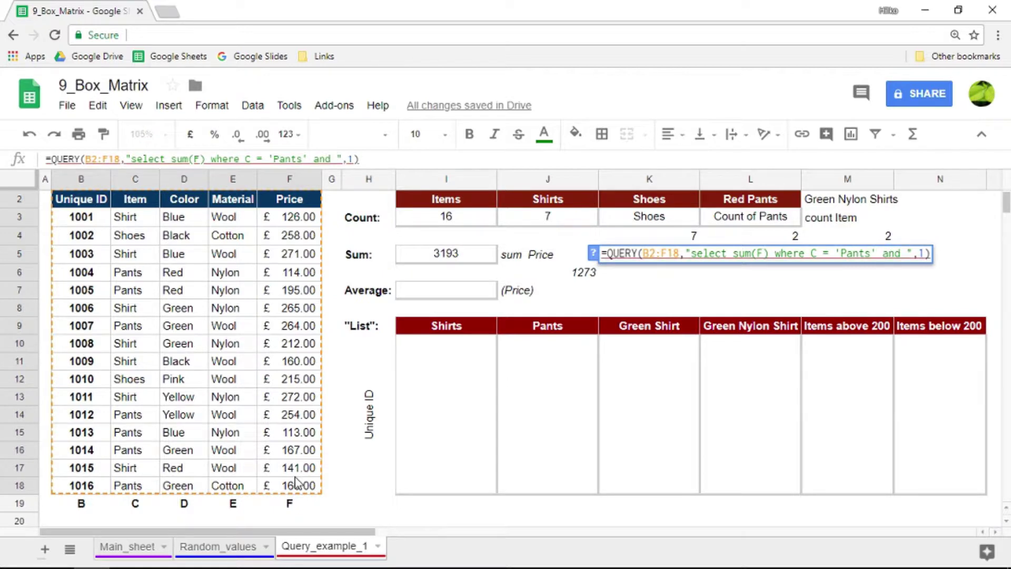
pyautogui.write("D ='")
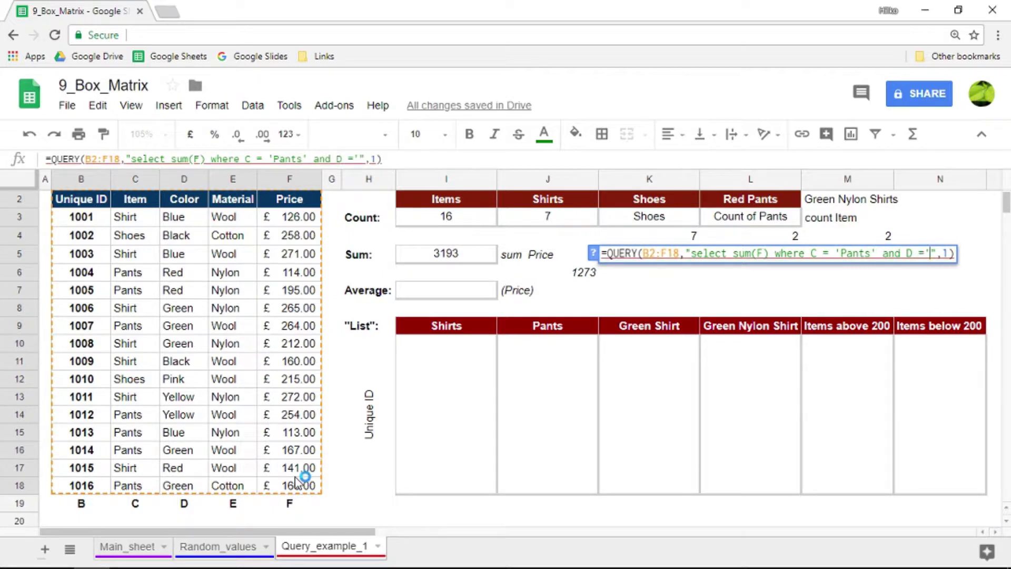
pyautogui.write('Red')
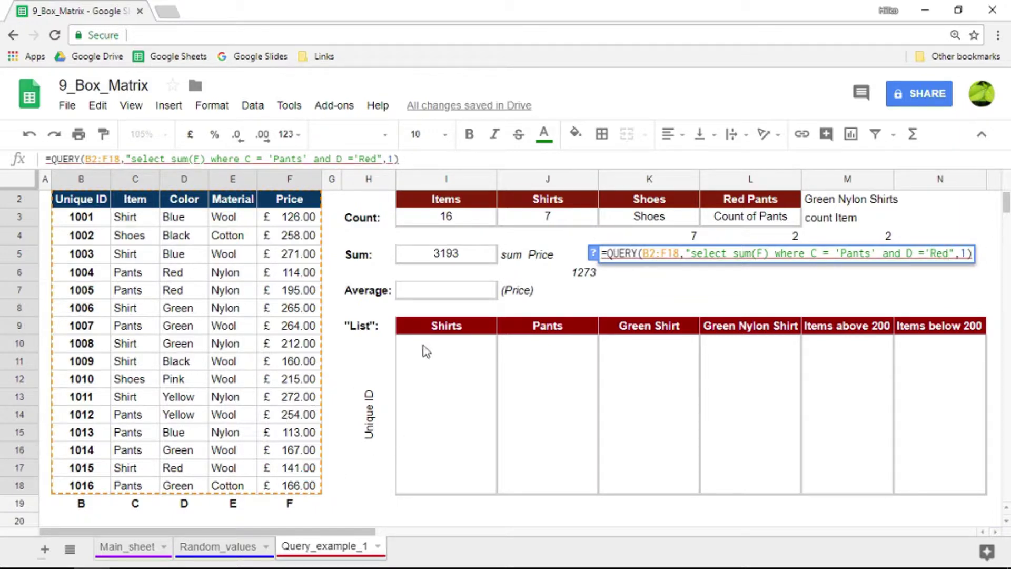
pyautogui.moveTo(611, 258)
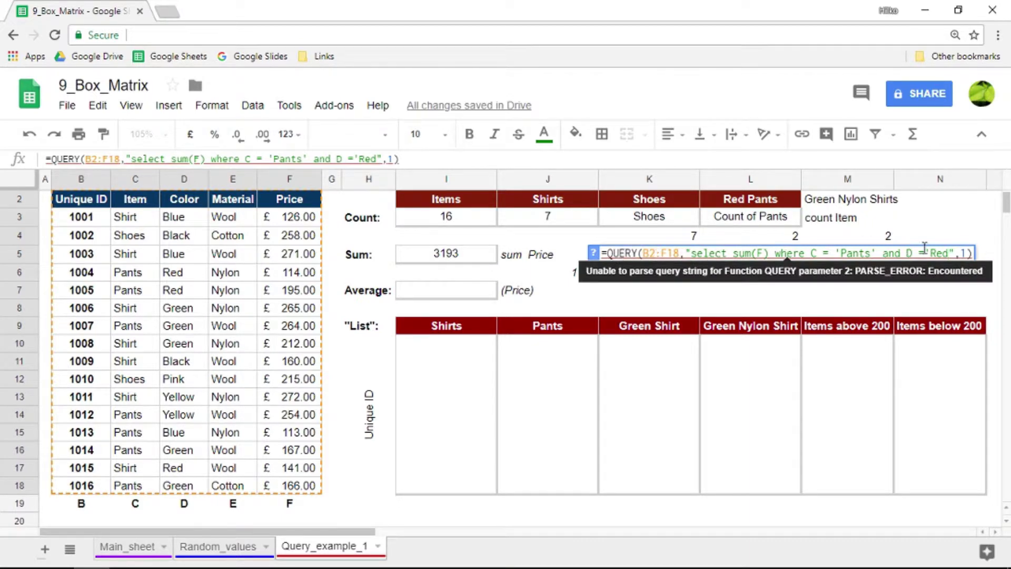
pyautogui.write("'")
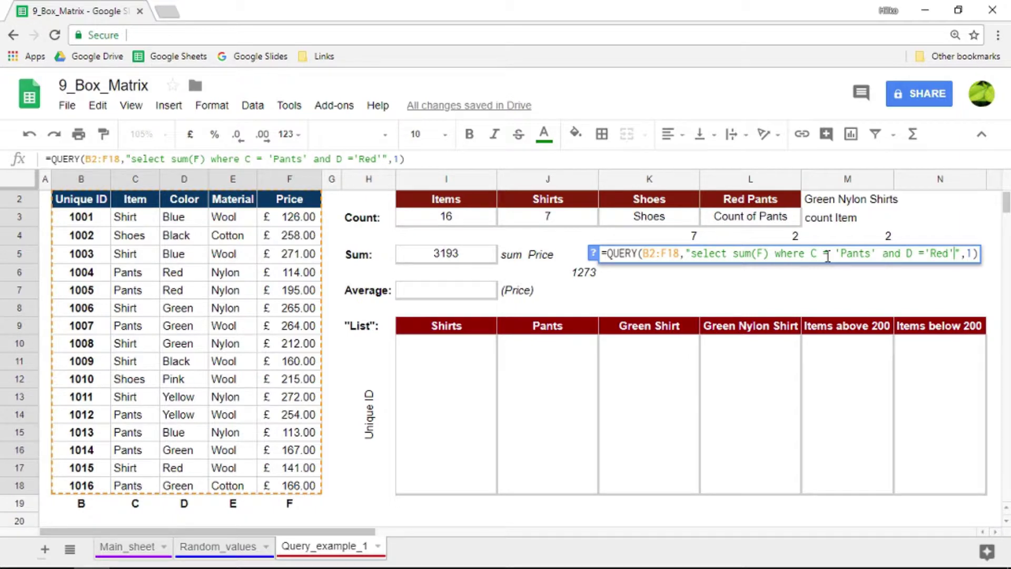
pyautogui.press('Return')
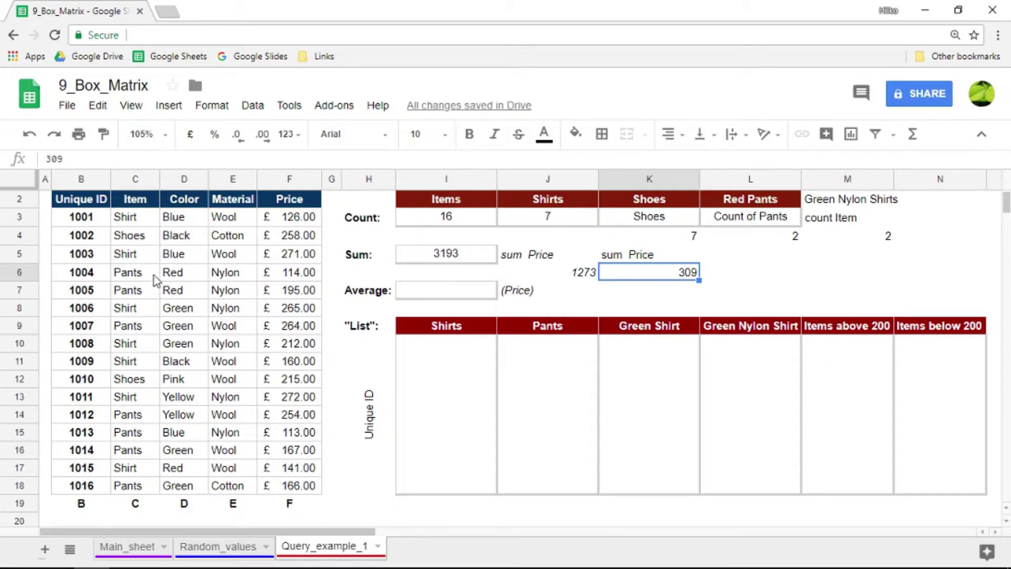
# Select the prices of the two red Pants rows in column F to check their sum against the K5 query result.
pyautogui.click(299, 273)
pyautogui.keyDown('ctrl'); pyautogui.click(297, 292); pyautogui.keyUp('ctrl')
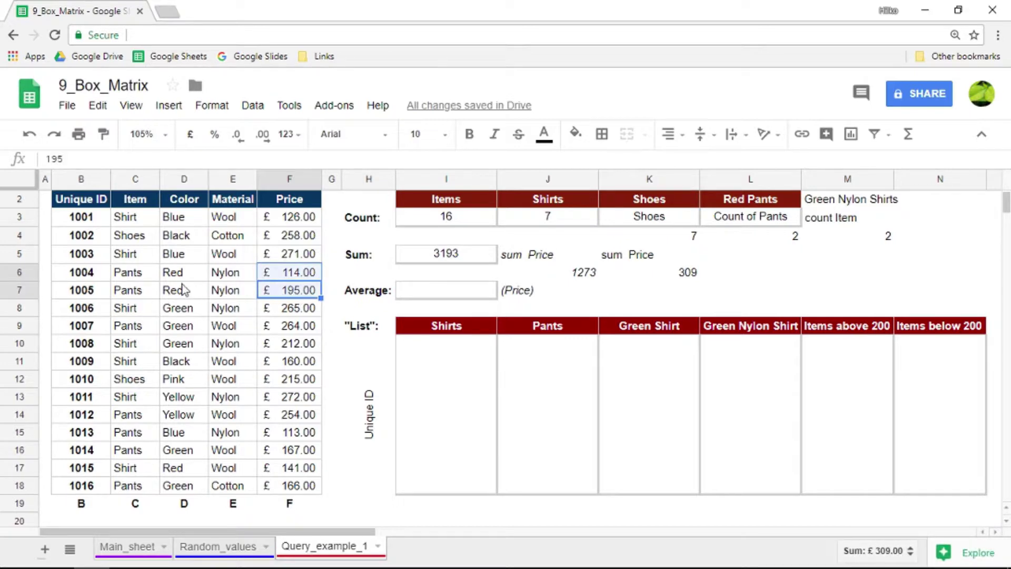
pyautogui.click(290, 288)
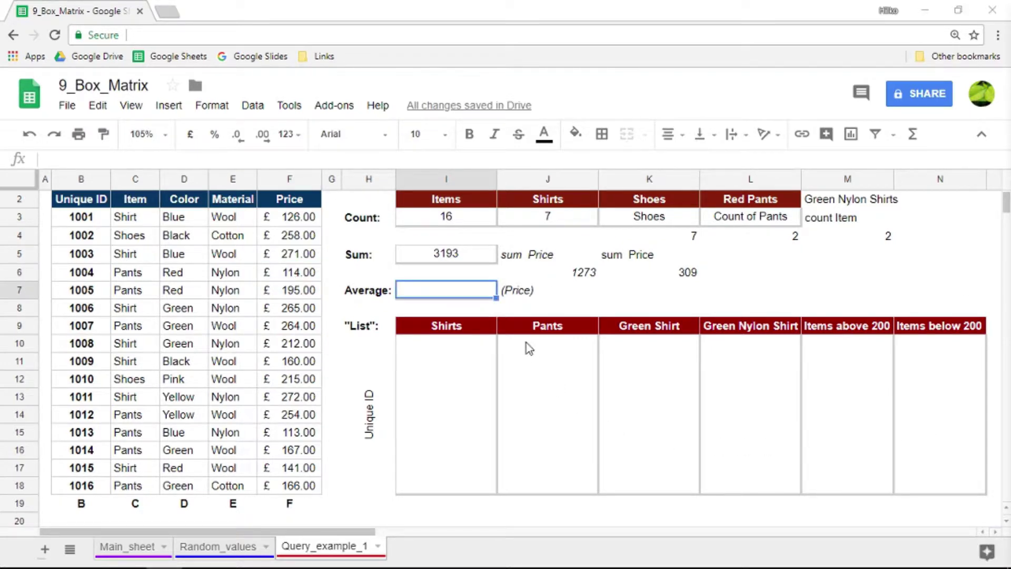
# Start a QUERY formula in I7 with the data range B2:F18, an empty query string and 1 header row.
pyautogui.click(422, 295)
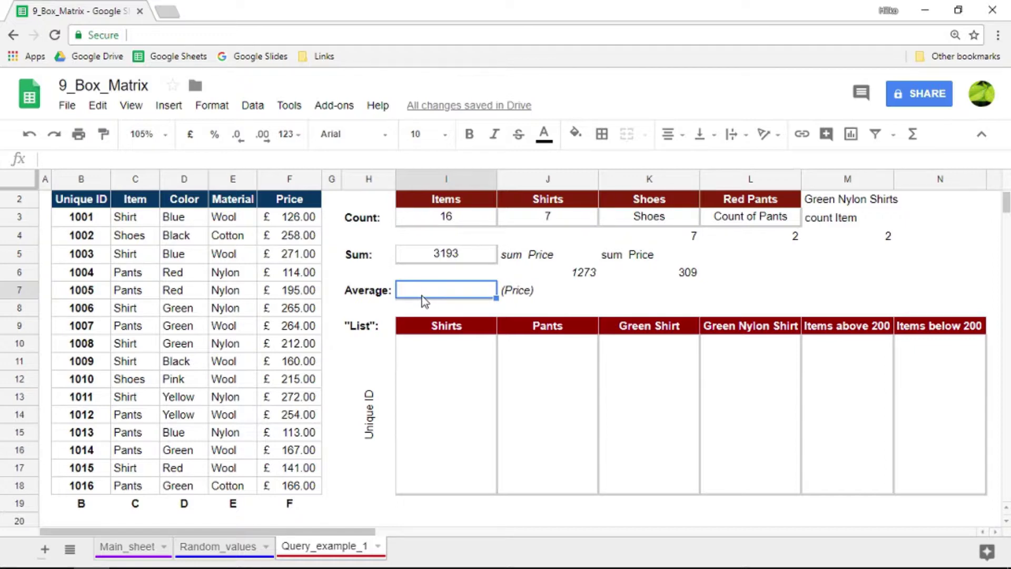
pyautogui.write('=q')
pyautogui.press('Tab')
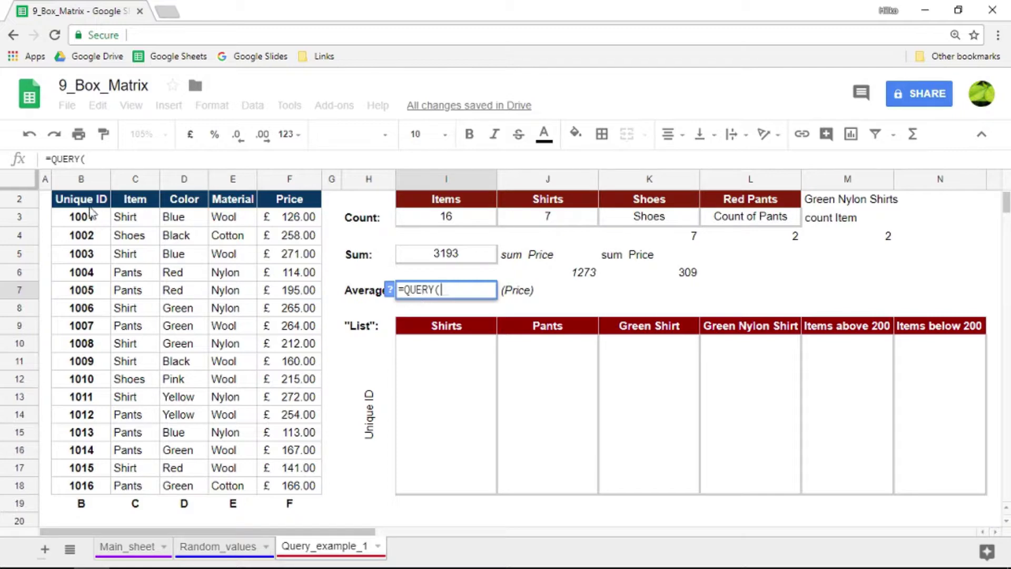
pyautogui.moveTo(82, 199); pyautogui.dragTo(289, 493)
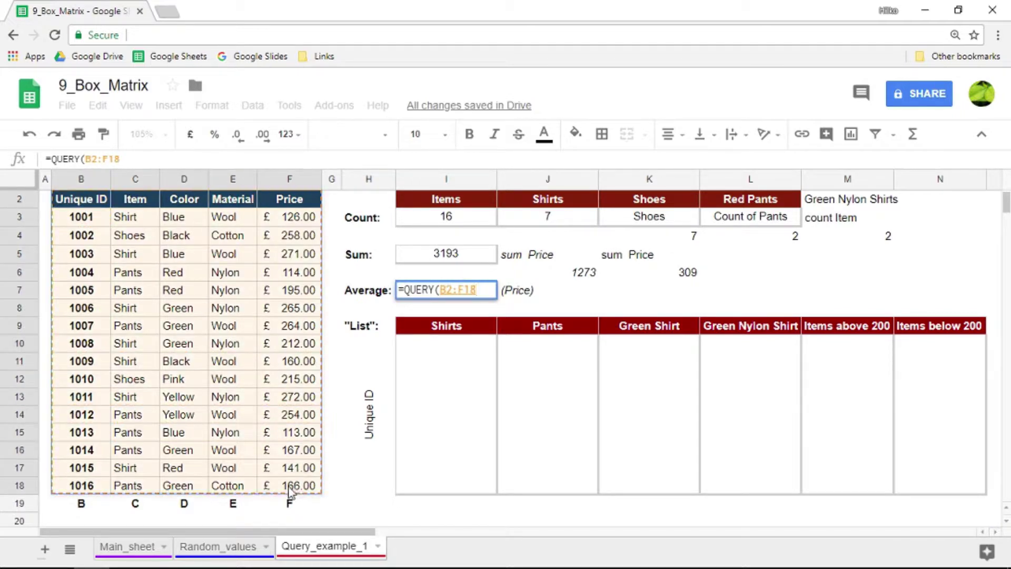
pyautogui.write(',"",1)')
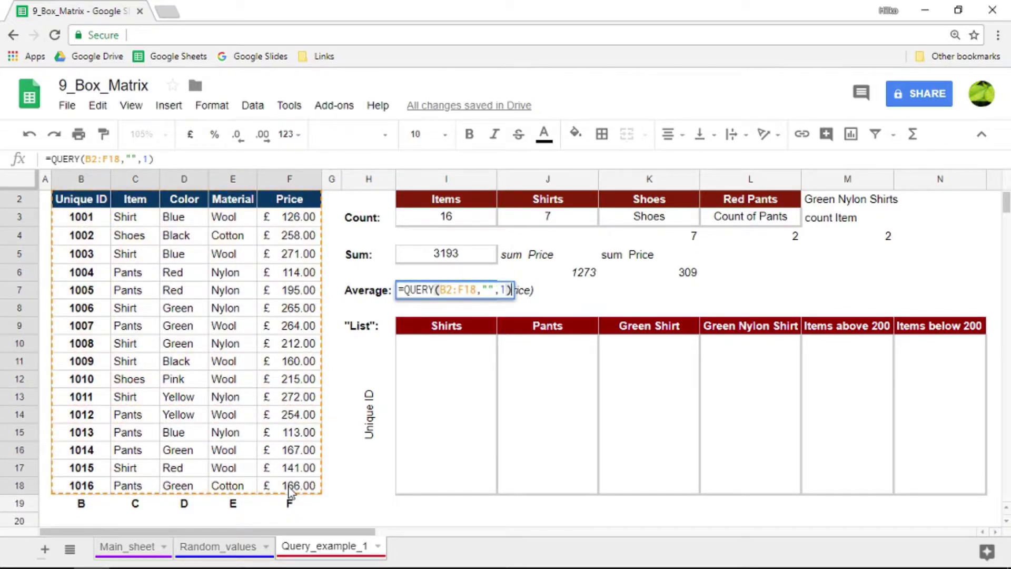
# Fill the I7 query string with select avg(F) and commit the formula.
pyautogui.press('Left')
pyautogui.write('select')
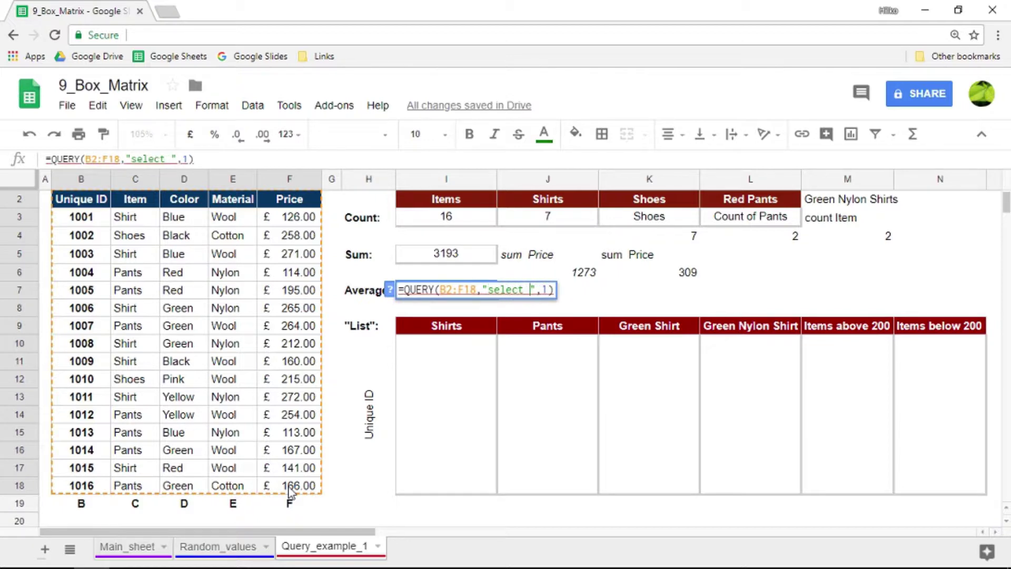
pyautogui.write('avg(')
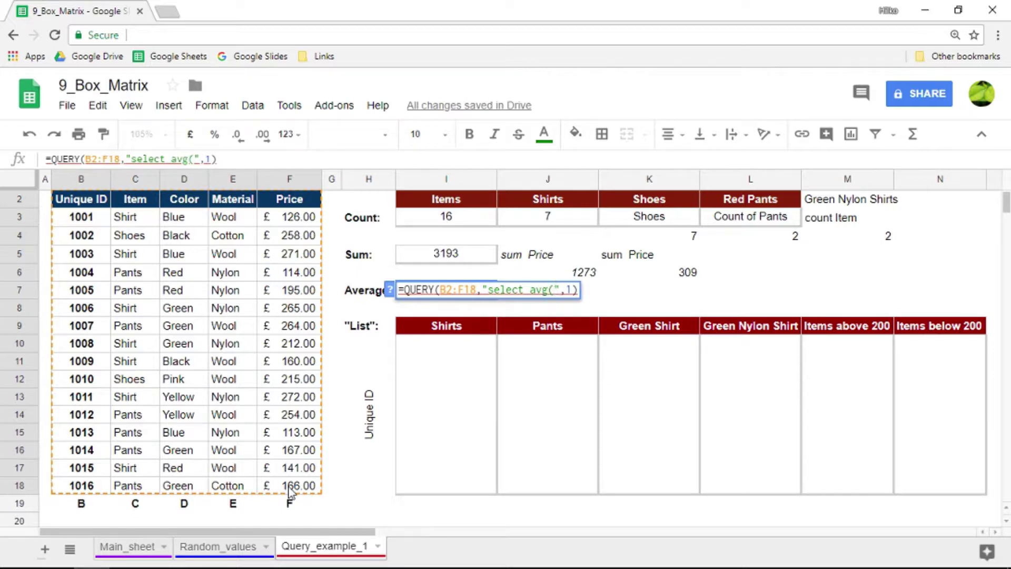
pyautogui.write('F)')
pyautogui.press('Return')
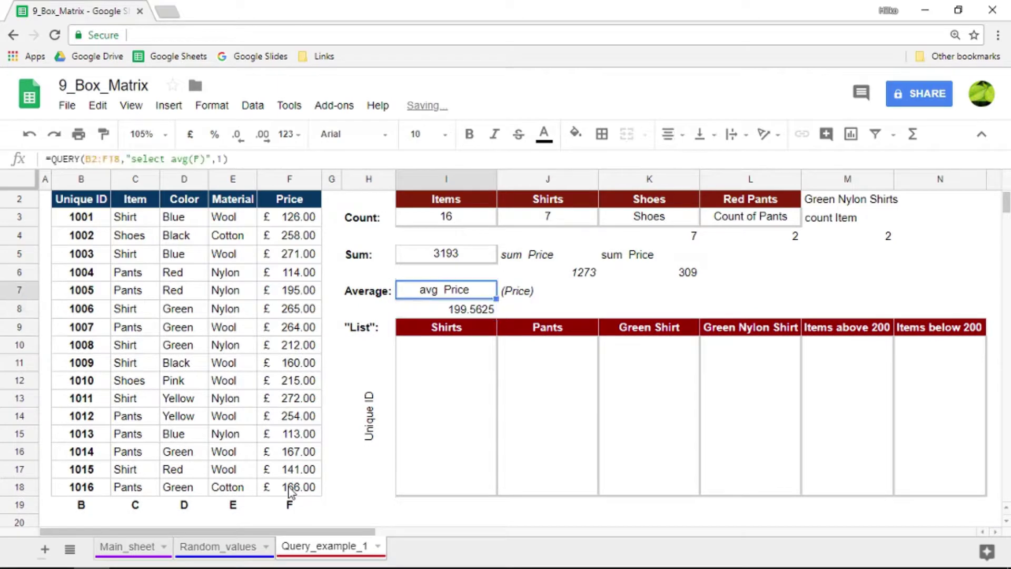
# Select all prices in F3:F18 to check their average against the I7 query result.
pyautogui.click(476, 311)
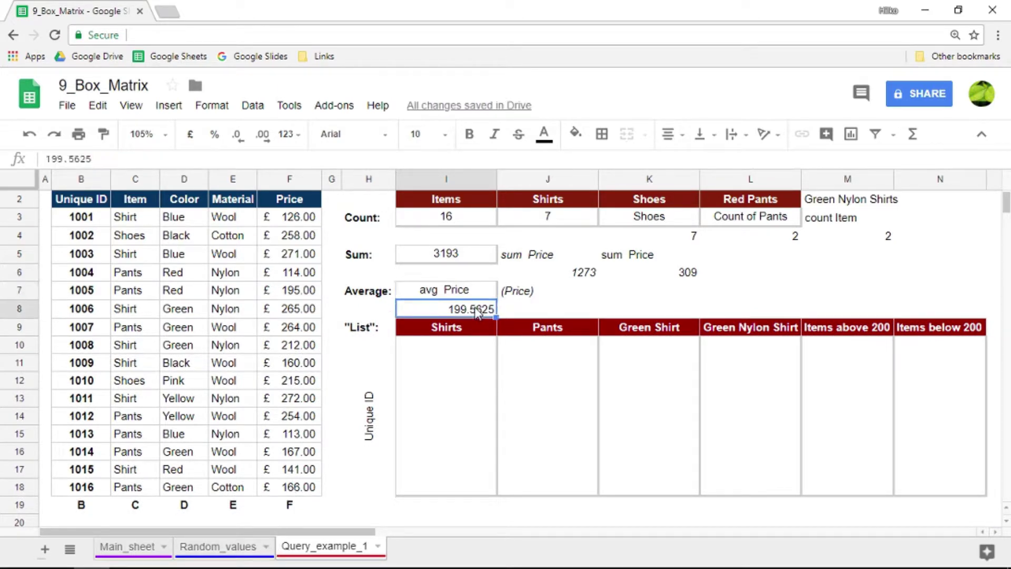
pyautogui.moveTo(294, 218); pyautogui.dragTo(294, 487)
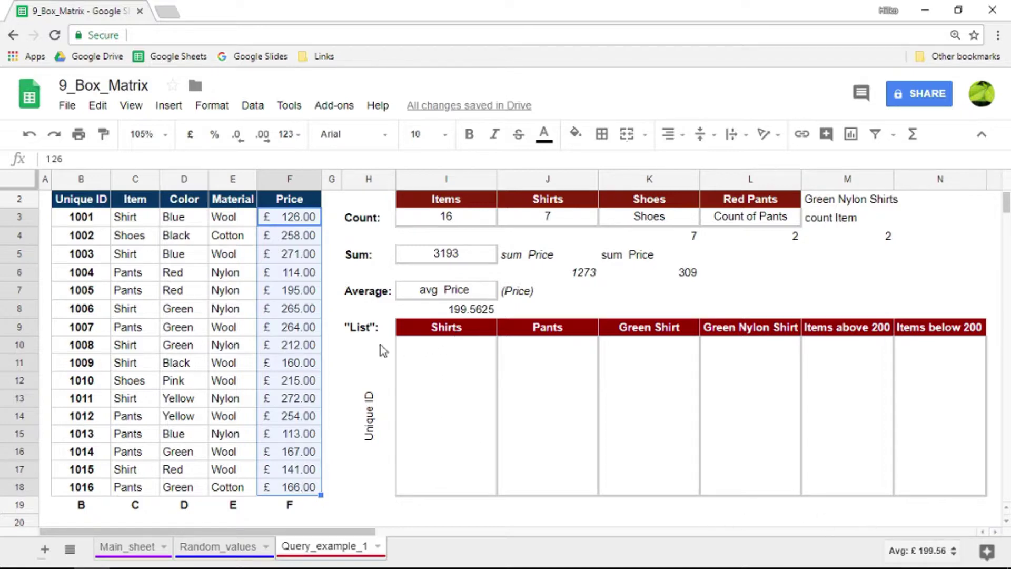
pyautogui.click(306, 221)
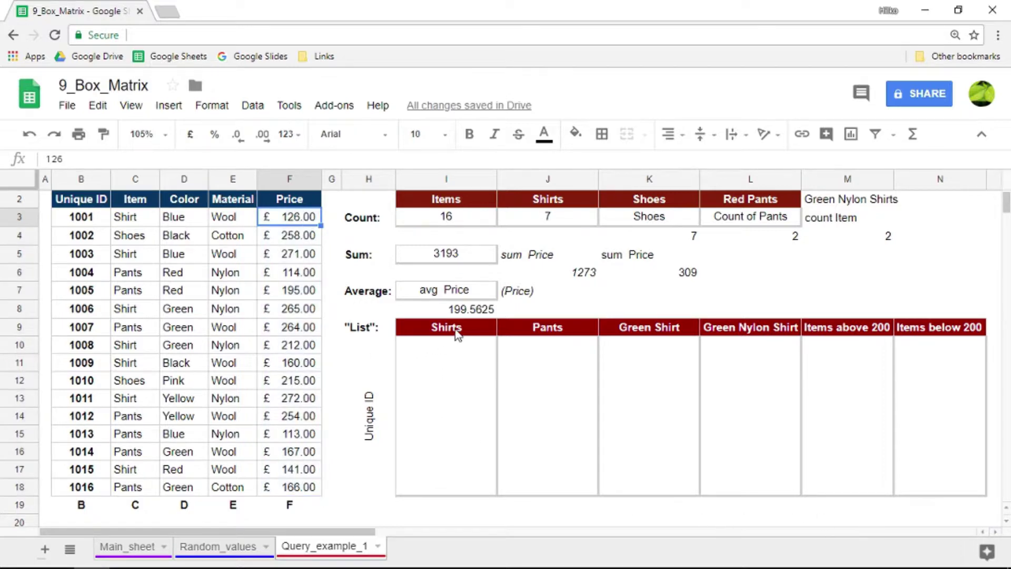
pyautogui.click(441, 293)
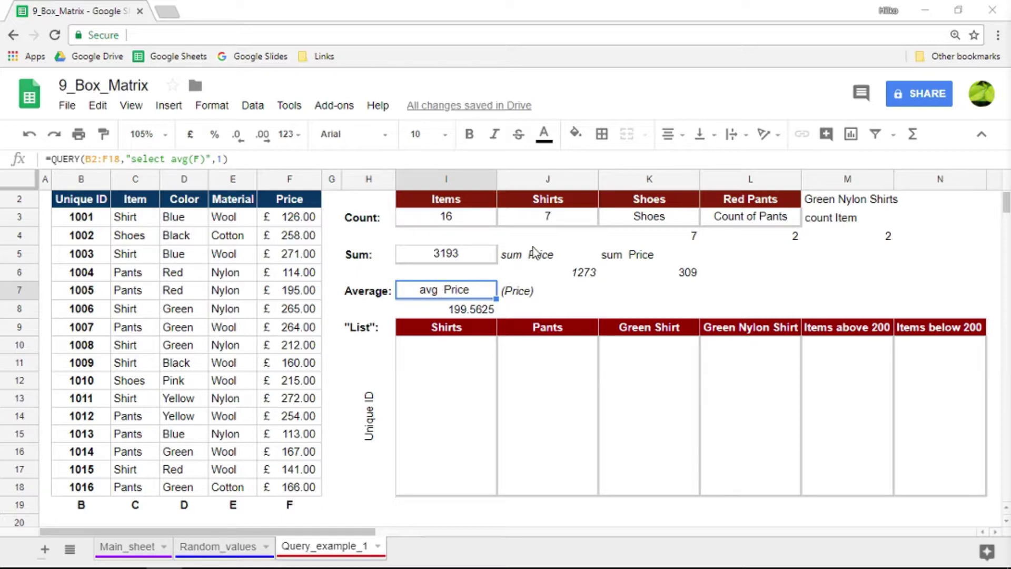
pyautogui.click(424, 352)
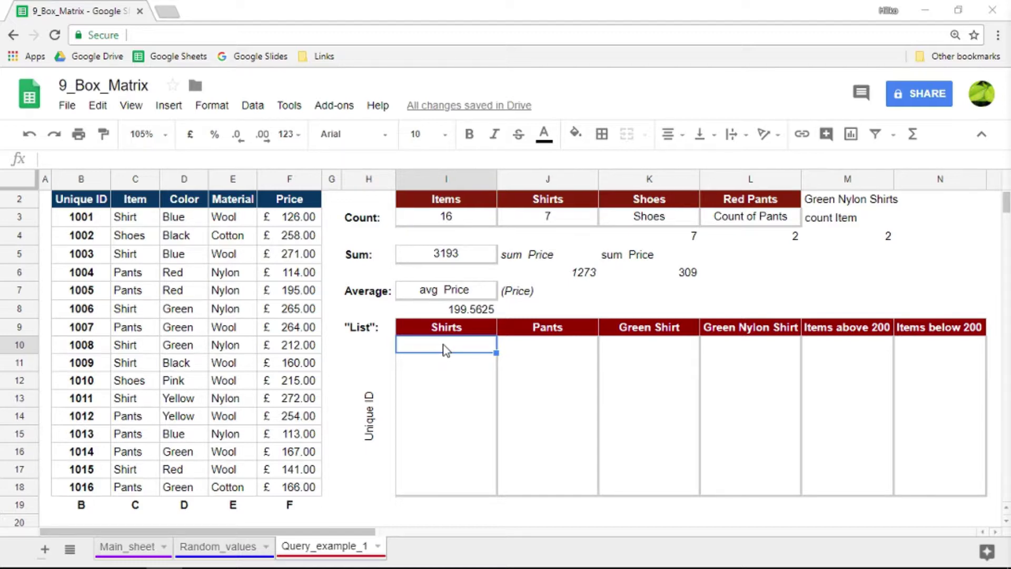
pyautogui.click(427, 291)
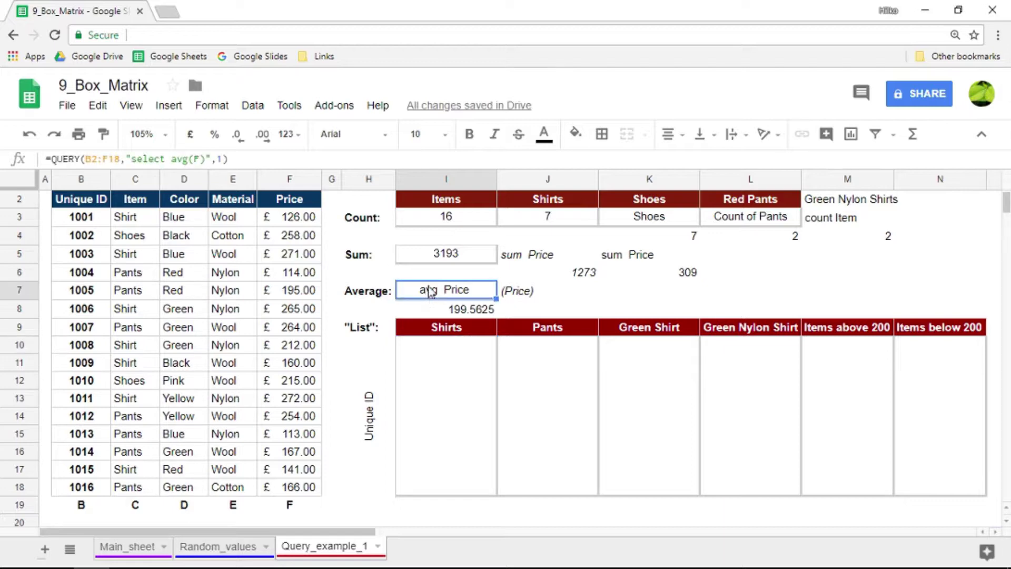
pyautogui.click(438, 258)
# Start a QUERY formula in I10 under Shirts with the data range B2:F18, an empty query string and 1 header row.
pyautogui.click(441, 347)
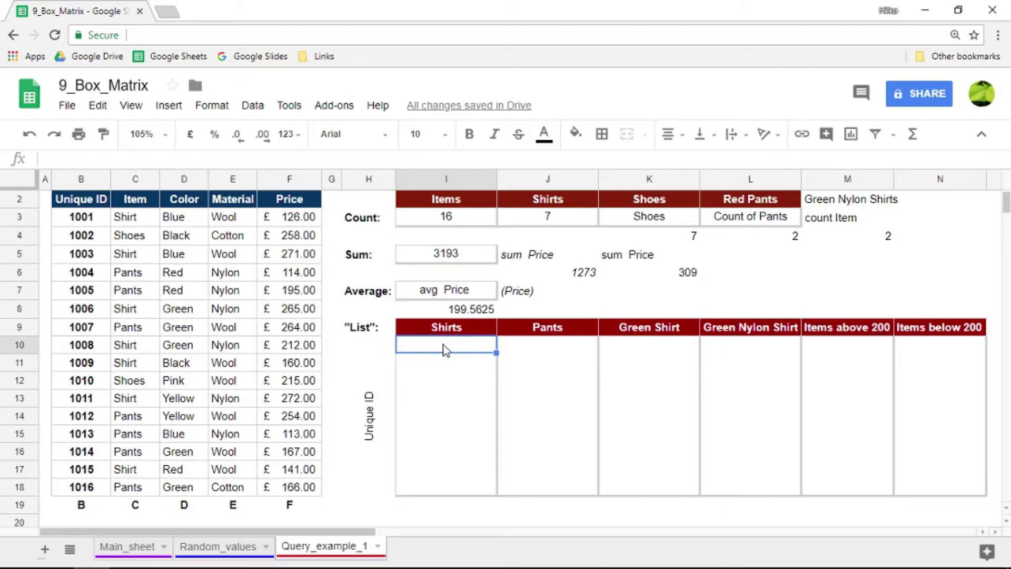
pyautogui.write('=')
pyautogui.press('Return')
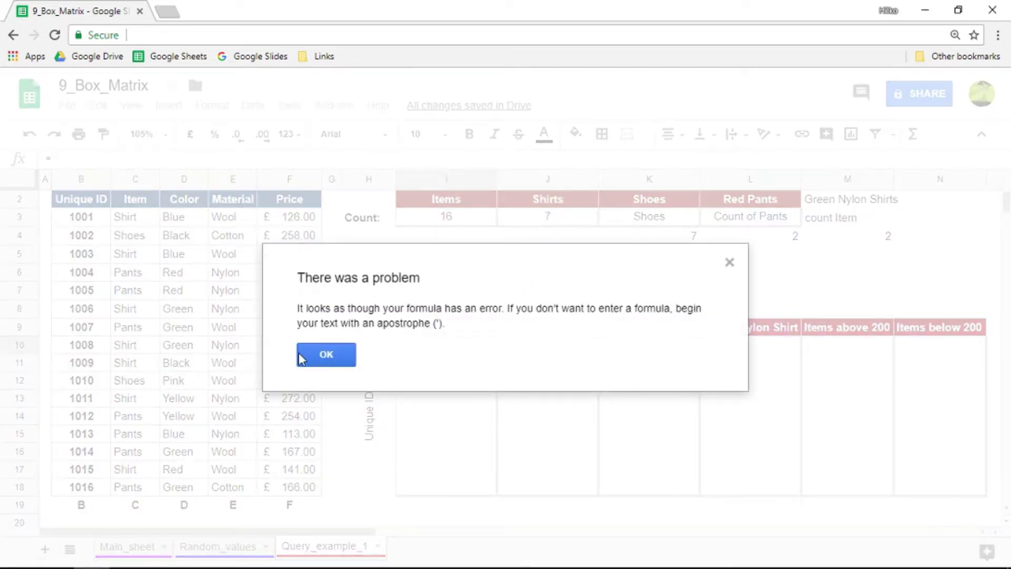
pyautogui.click(326, 354)
pyautogui.write('q')
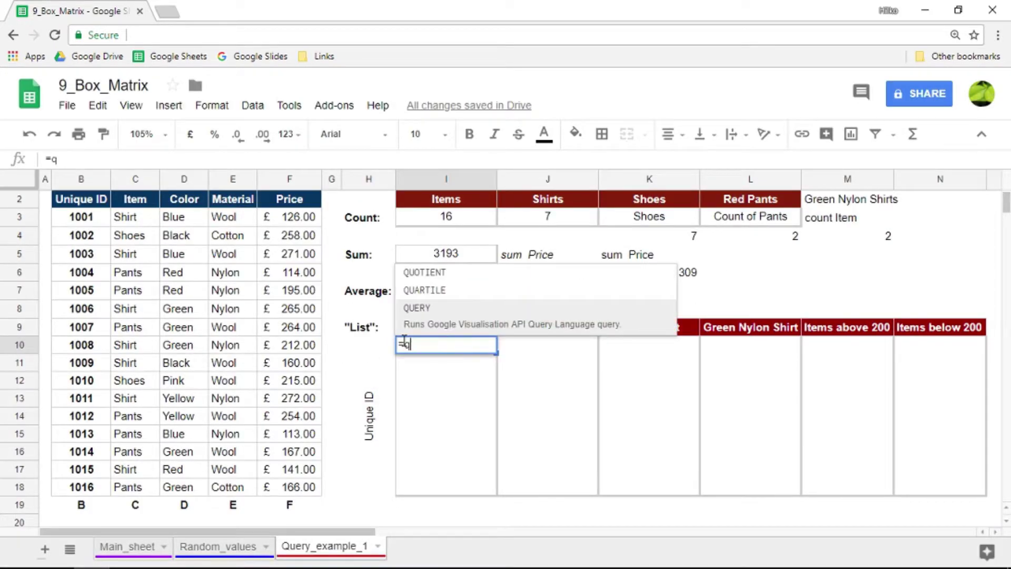
pyautogui.click(416, 310)
pyautogui.moveTo(82, 199); pyautogui.dragTo(296, 485)
pyautogui.write(',')
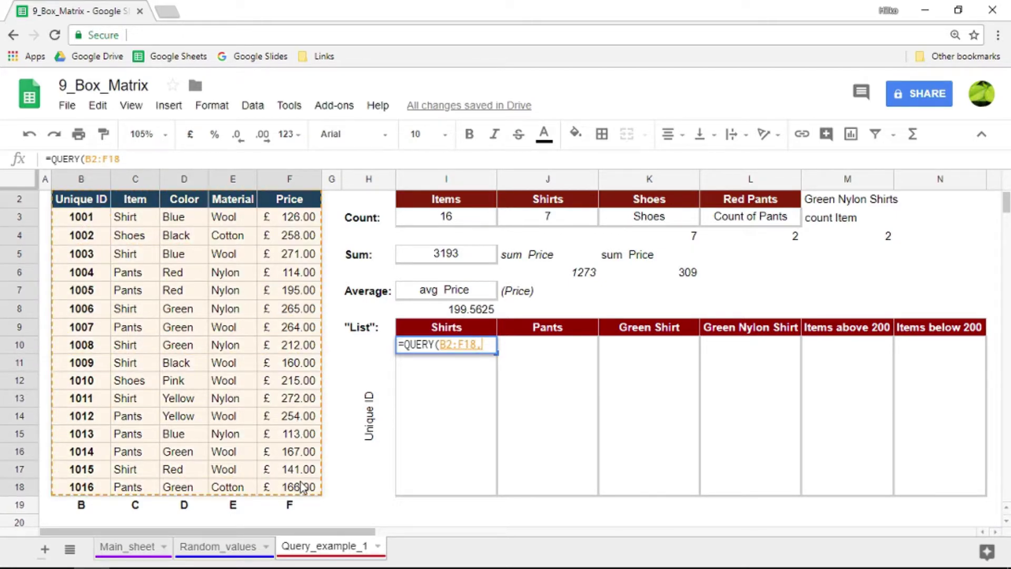
pyautogui.write('"",1)')
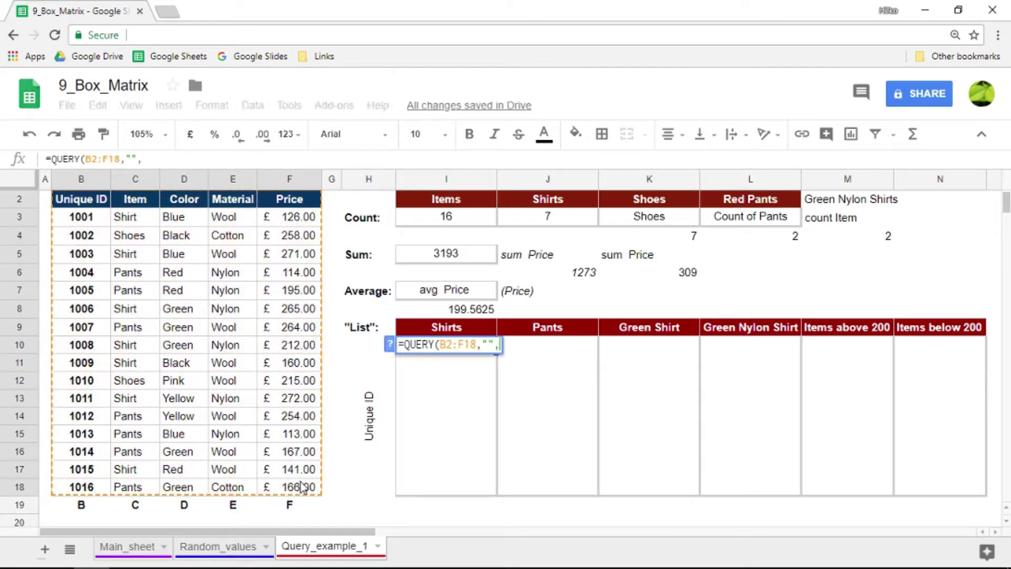
# Fill the I10 query string with select B where C = 'Shirt' and commit the formula to list the shirts' unique IDs.
pyautogui.press('Left')
pyautogui.press('Left')
pyautogui.press('Left')
pyautogui.press('Left')
pyautogui.write('select')
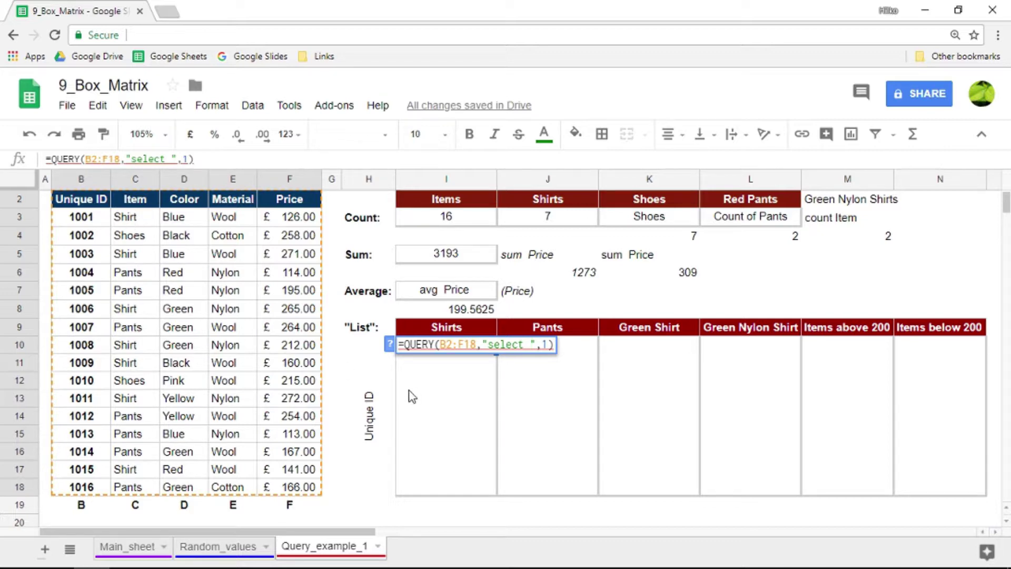
pyautogui.write('B')
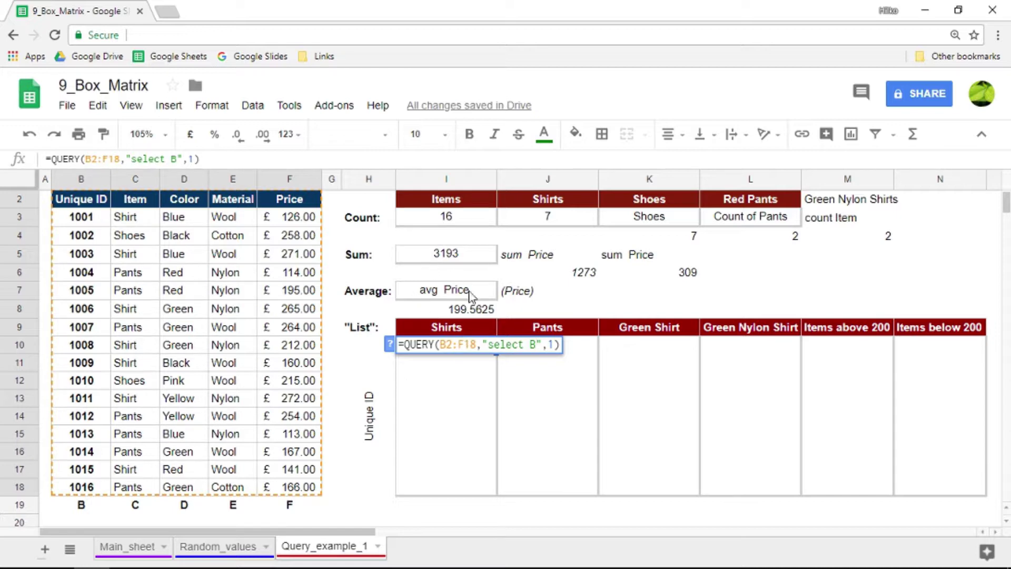
pyautogui.write('where')
pyautogui.write(" C = '")
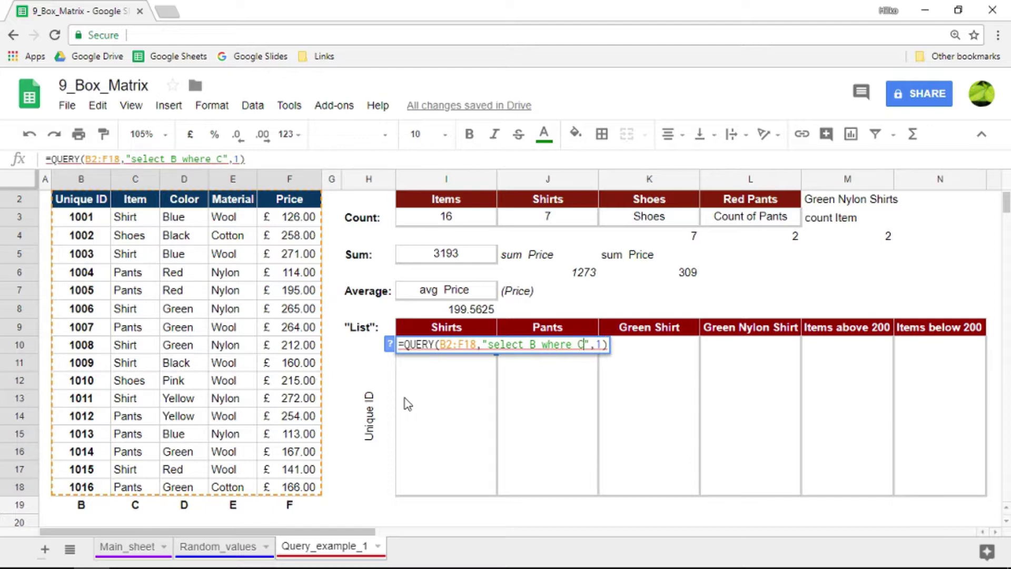
pyautogui.write('Shirt')
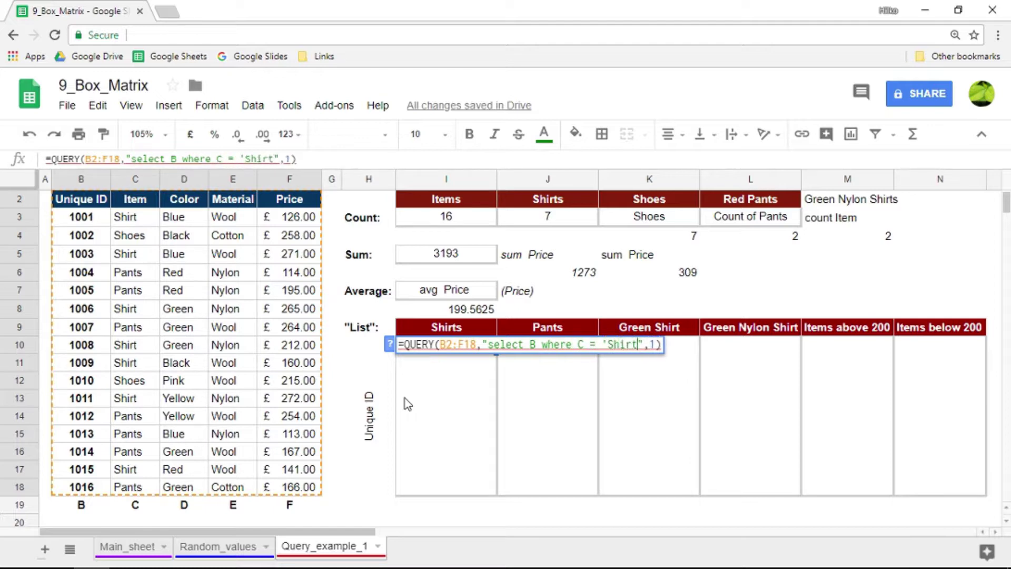
pyautogui.write("'")
pyautogui.press('Return')
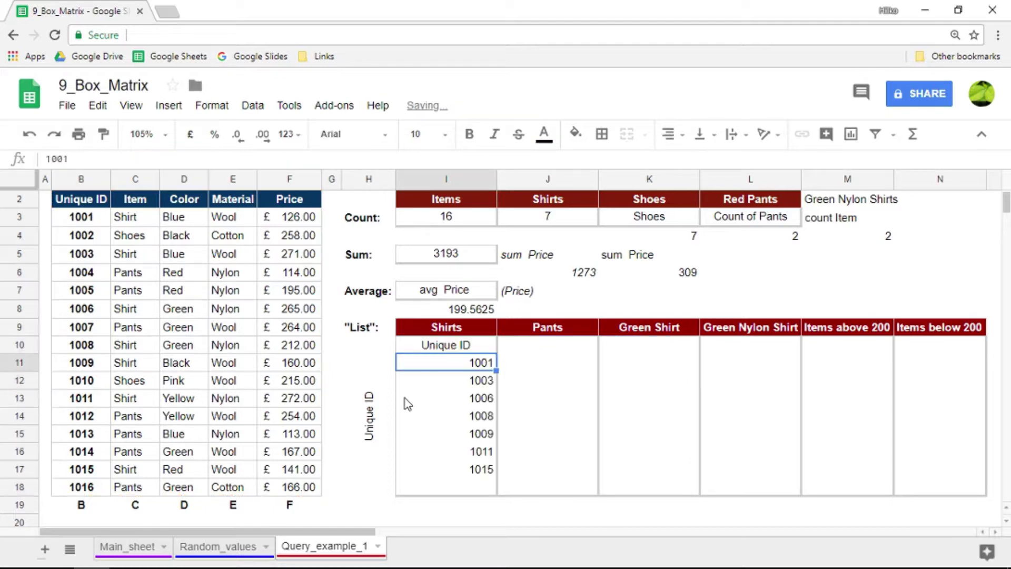
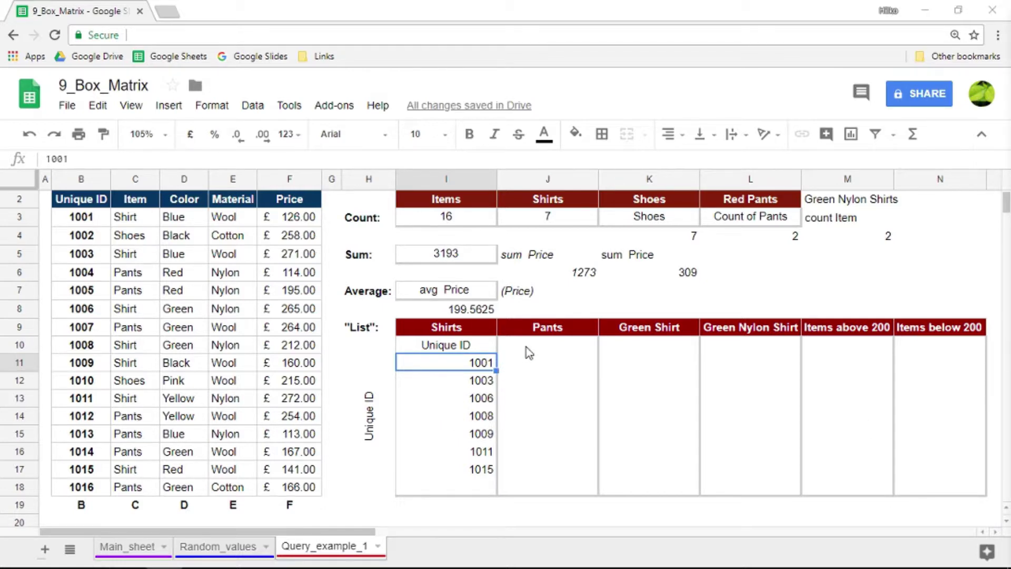
# Start a QUERY formula in J10 under Pants with the data range B2:F18, an empty query string and 1 header row.
pyautogui.click(543, 345)
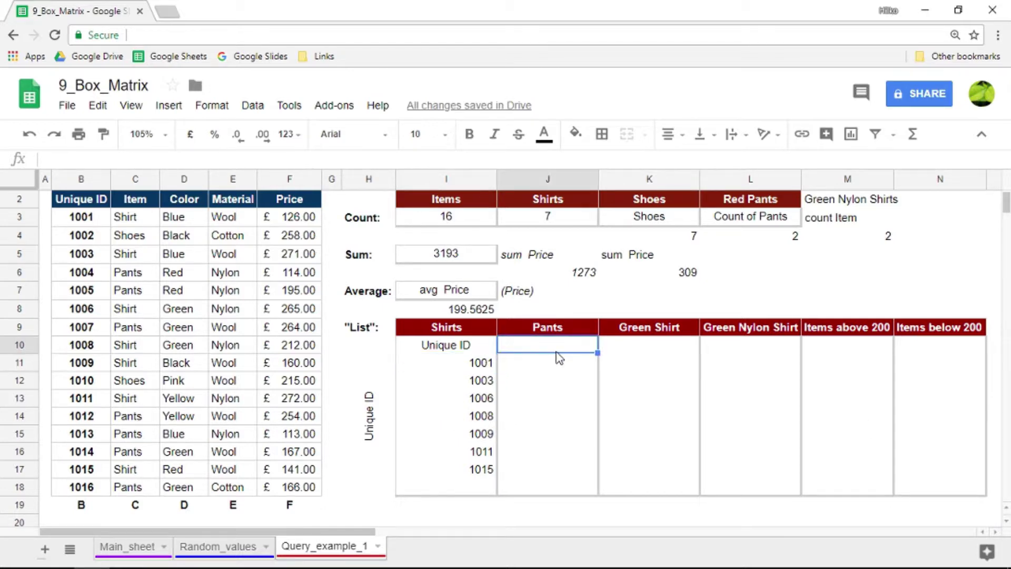
pyautogui.write('=qy')
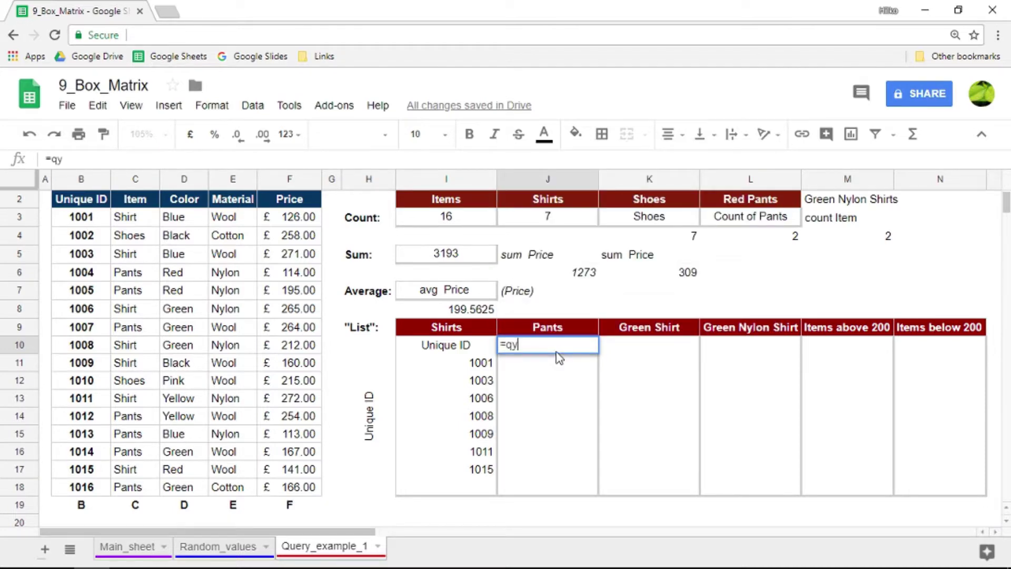
pyautogui.press('BackSpace')
pyautogui.press('Down')
pyautogui.press('Down')
pyautogui.press('Tab')
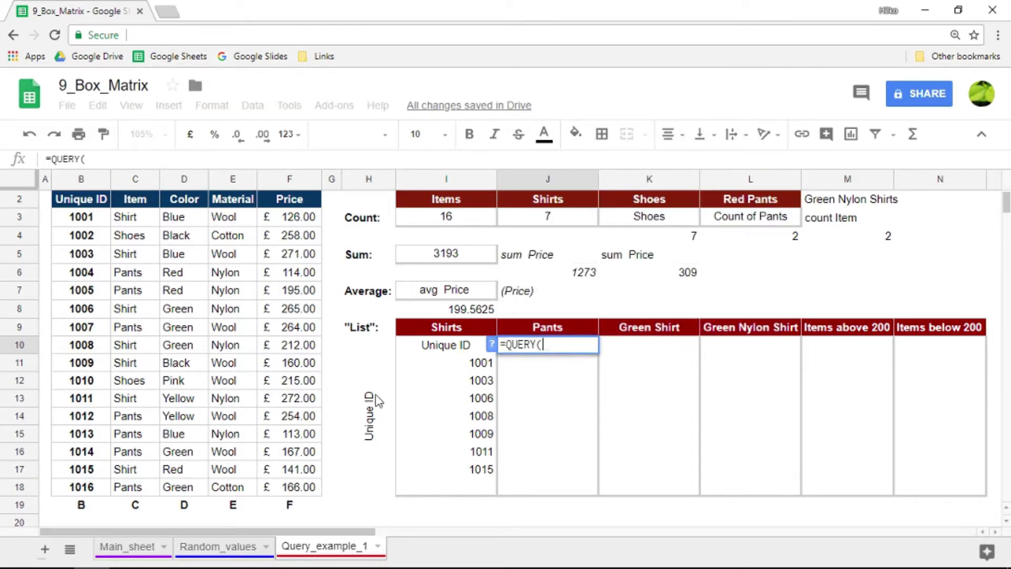
pyautogui.moveTo(81, 199); pyautogui.dragTo(288, 493)
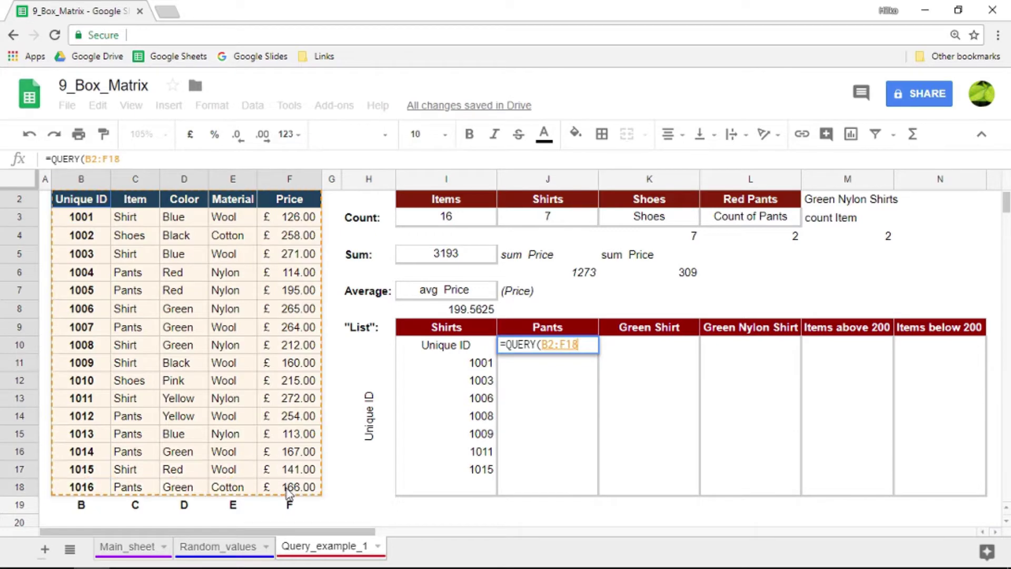
pyautogui.write(',"",1')
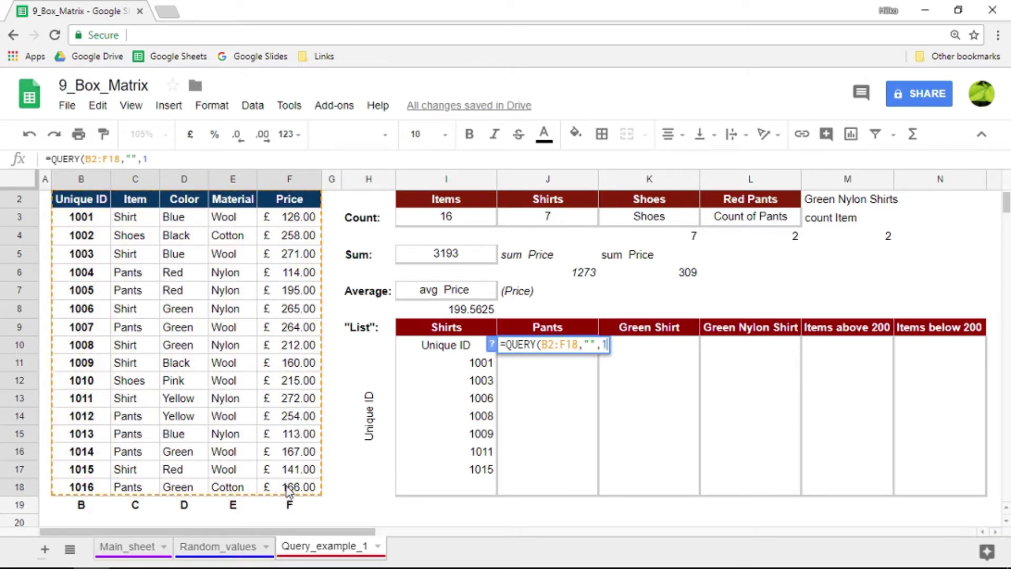
# Fill the J10 query string with select B where C = 'Pants' and commit the formula to list the pants' unique IDs.
pyautogui.write(')sele')
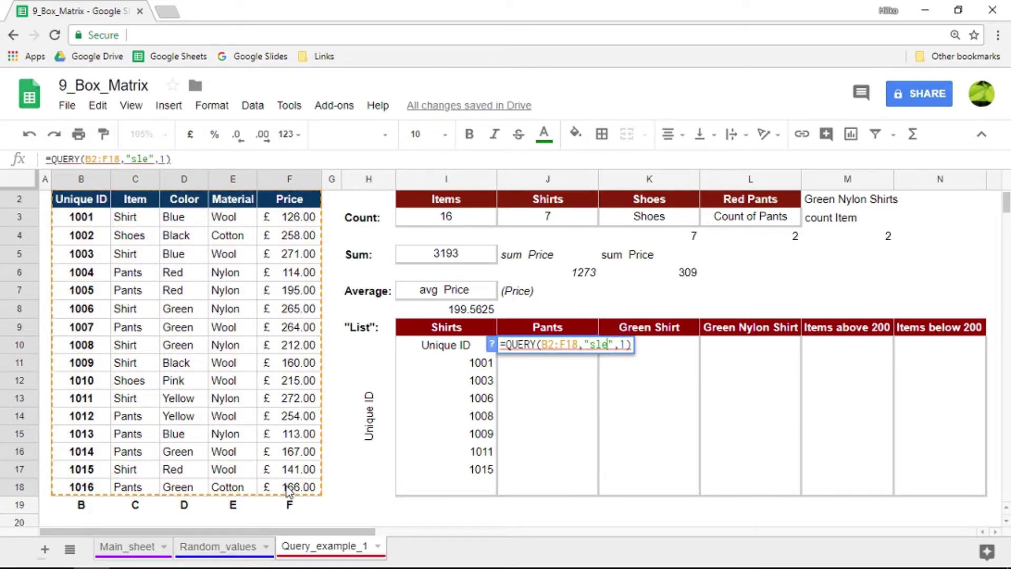
pyautogui.write('ct ')
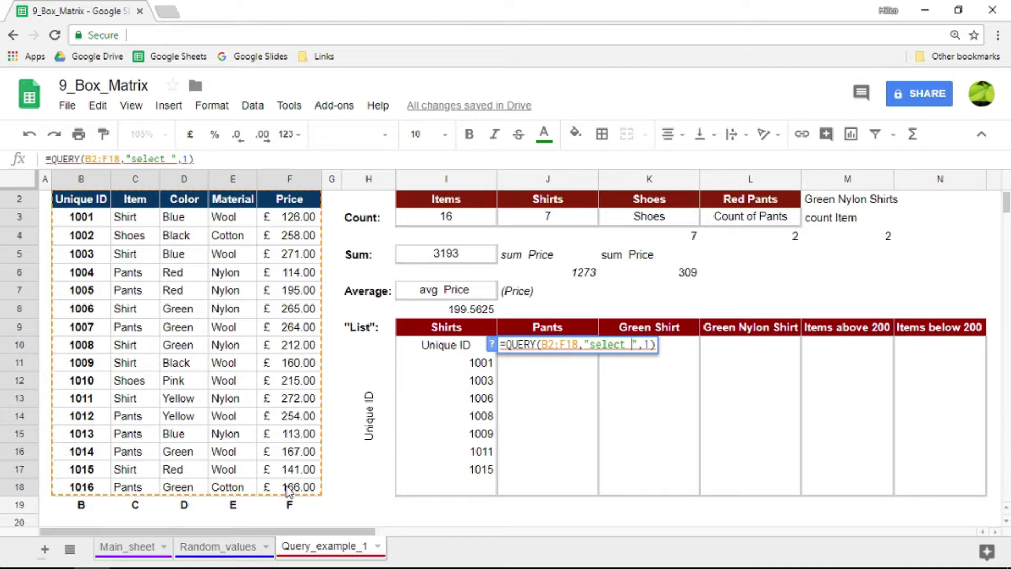
pyautogui.write('B')
pyautogui.write(' where ')
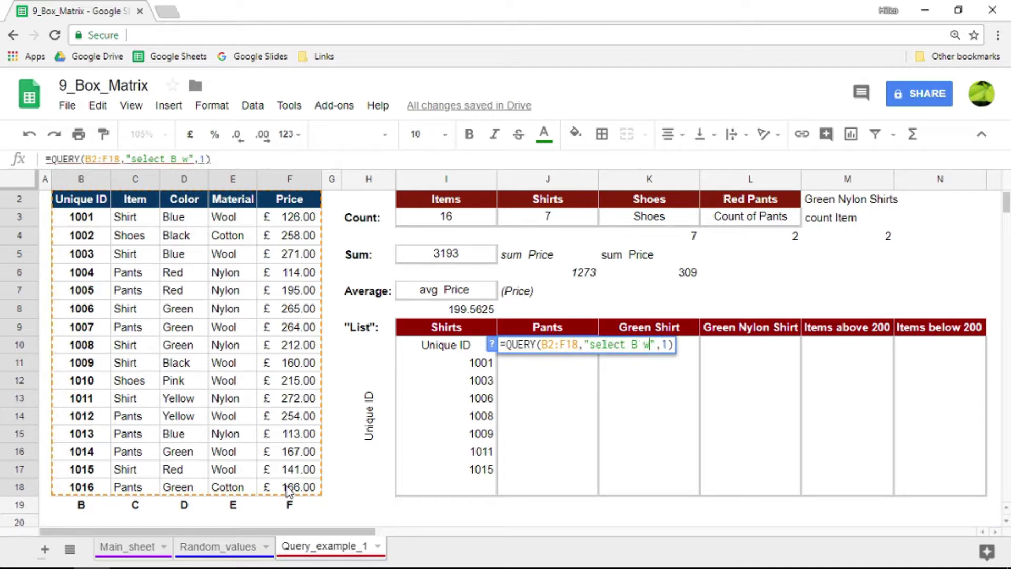
pyautogui.write('C')
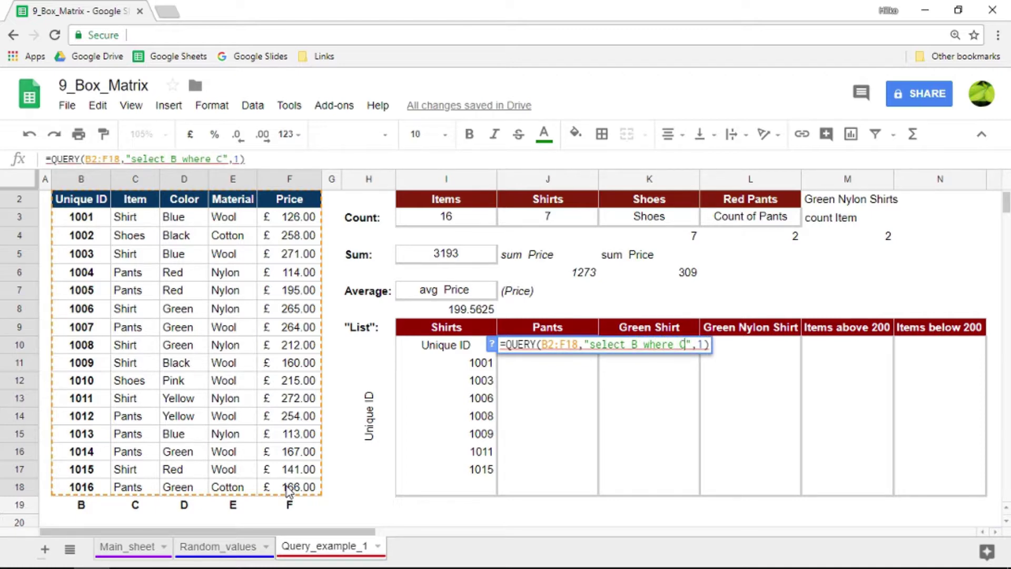
pyautogui.write(" = 'Pants")
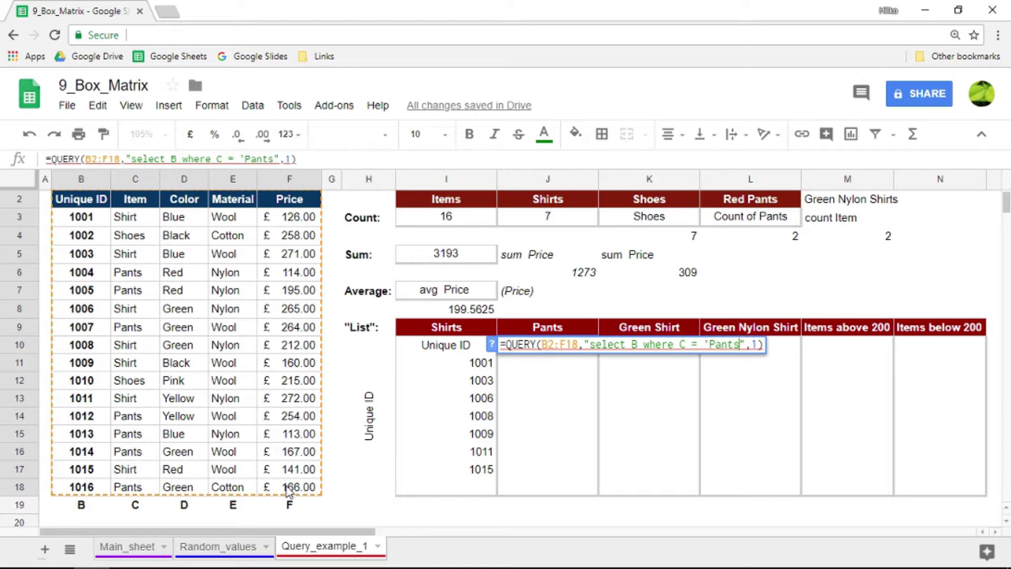
pyautogui.write("'")
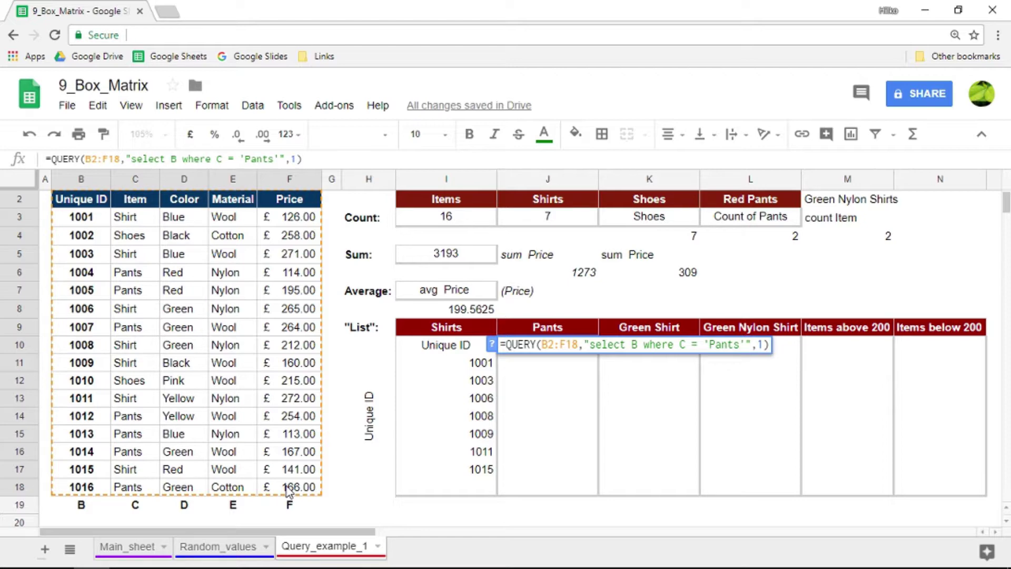
pyautogui.press('Return')
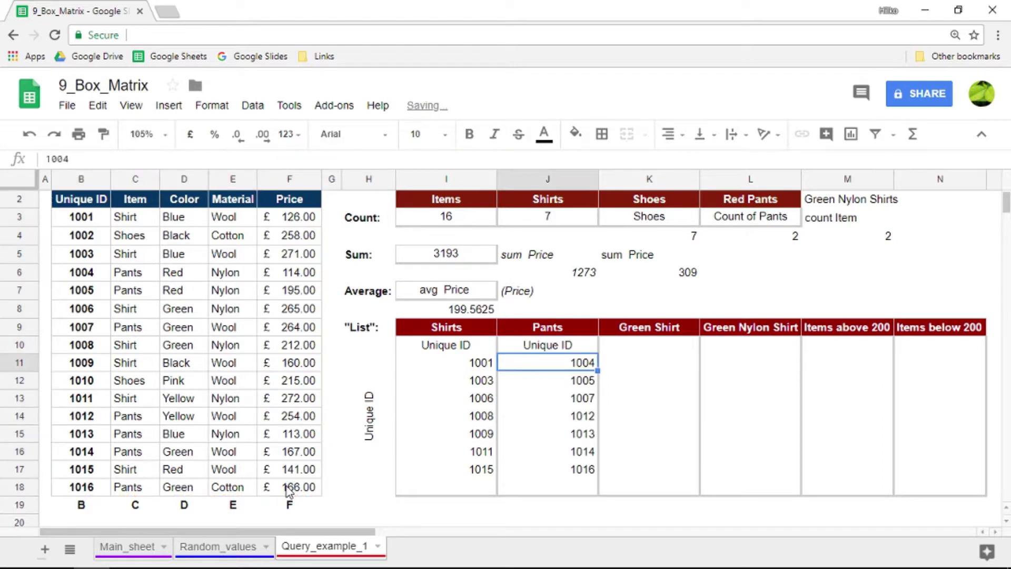
pyautogui.press('Up')
pyautogui.press('Down')
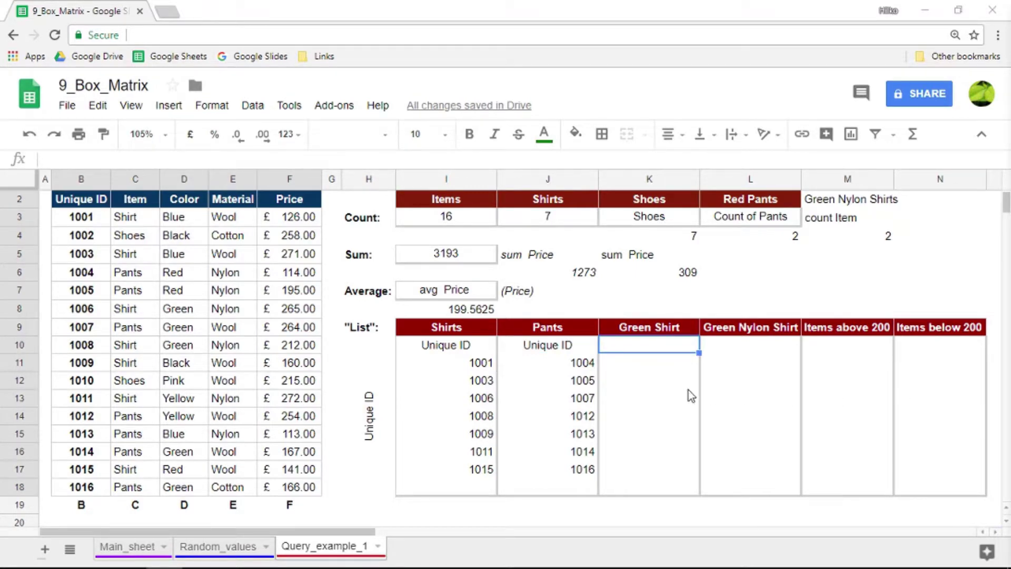
# Start a QUERY formula in K10 under Green Shirt with the range B2:F18, an empty query string and 1 header row.
pyautogui.click(658, 349)
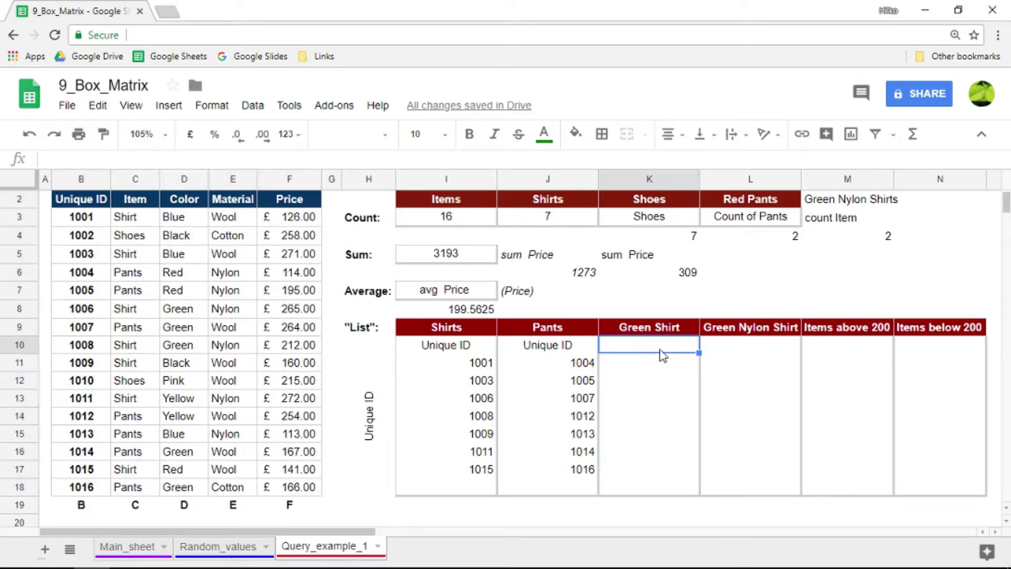
pyautogui.write('=q')
pyautogui.press('Down')
pyautogui.press('Down')
pyautogui.press('Tab')
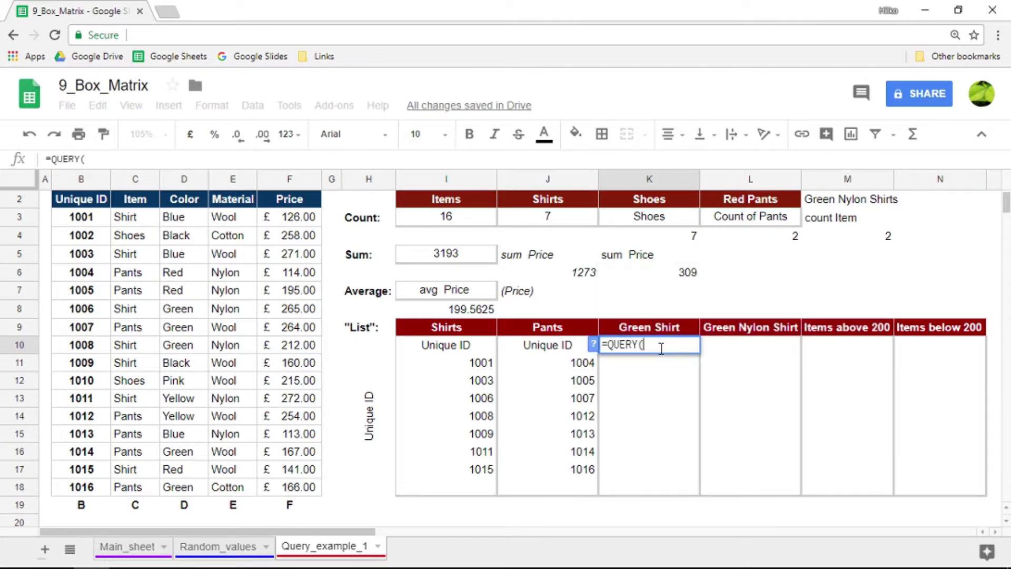
pyautogui.moveTo(83, 207); pyautogui.dragTo(291, 487)
pyautogui.write(',"selec",1')
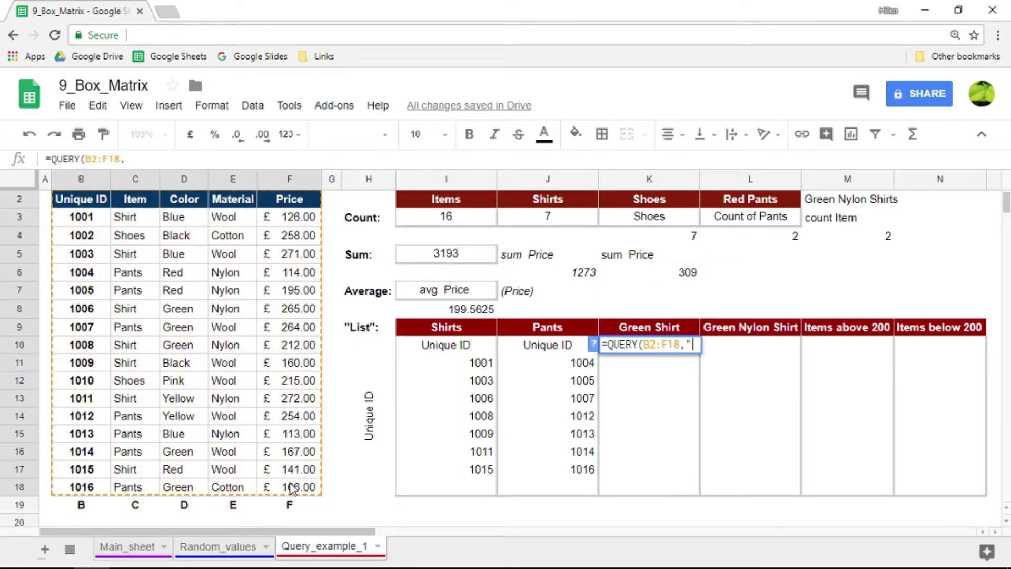
pyautogui.write(')')
pyautogui.press('Left')
pyautogui.press('Left')
pyautogui.press('Left')
pyautogui.press('Left')
# Fill the K10 query string with select B where C = 'Shirt' and D = 'Green' and commit the formula.
pyautogui.write('select ')
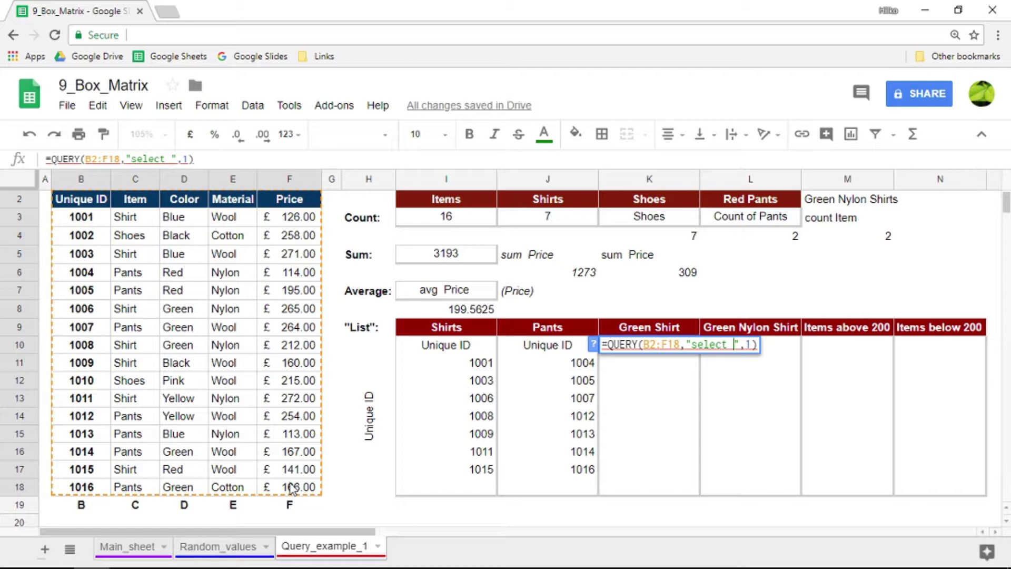
pyautogui.write('B')
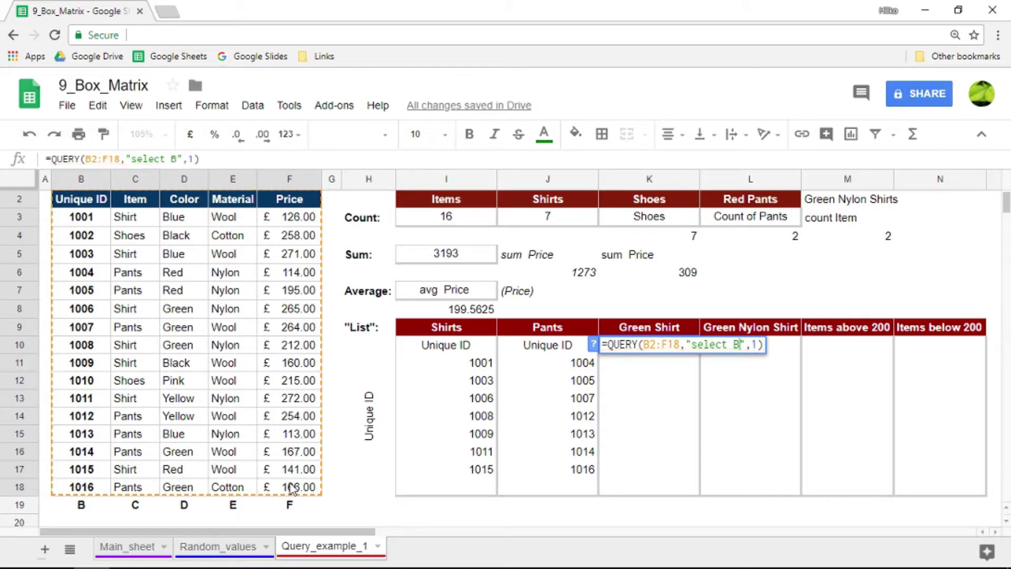
pyautogui.write(' where C')
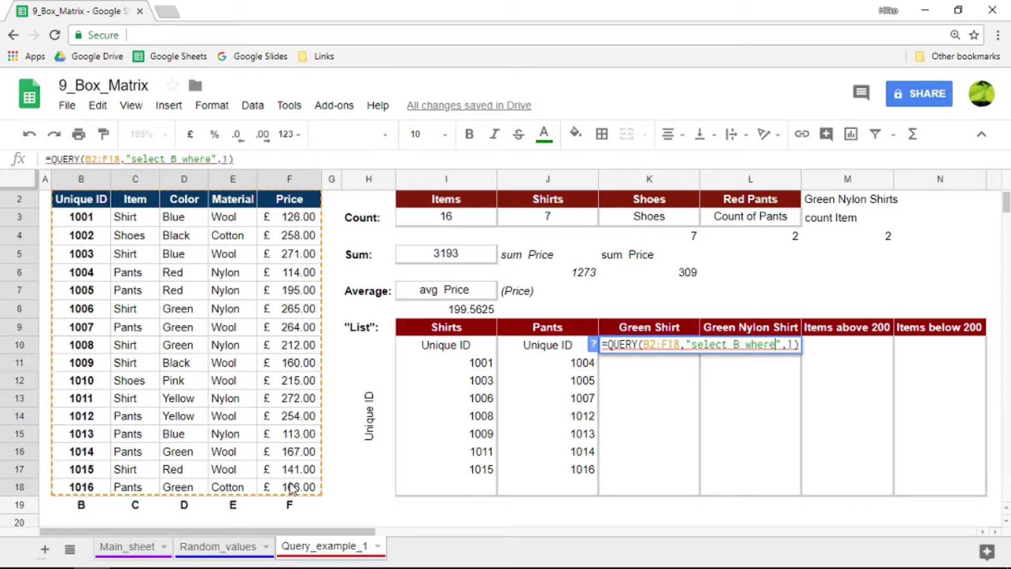
pyautogui.write(" = 'S")
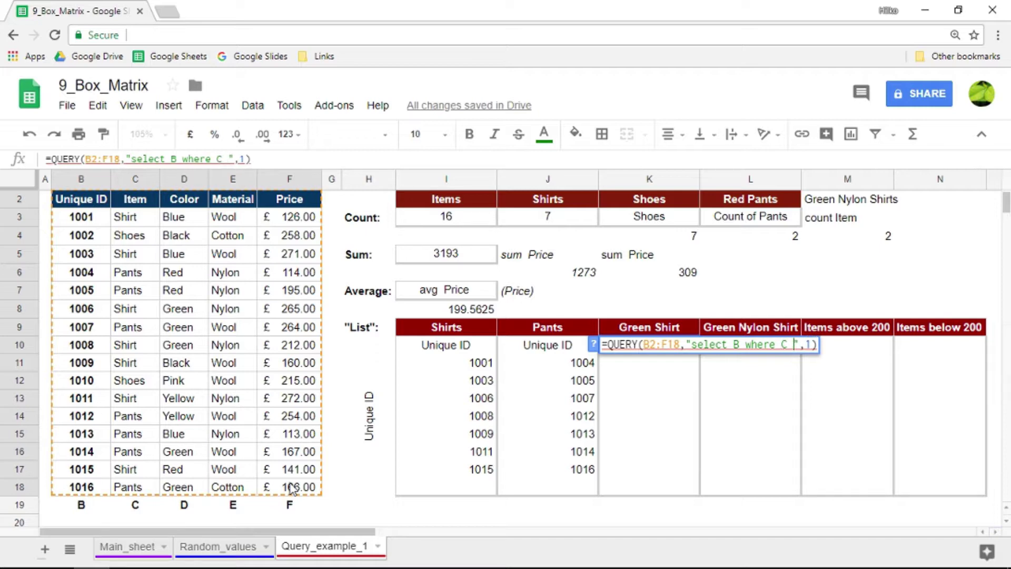
pyautogui.write('hirt')
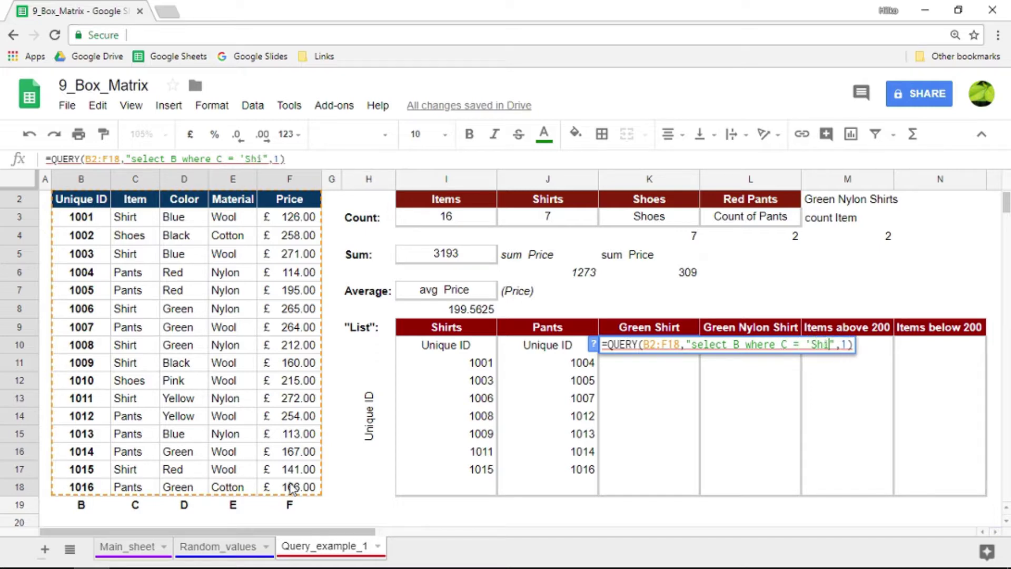
pyautogui.write("' and ")
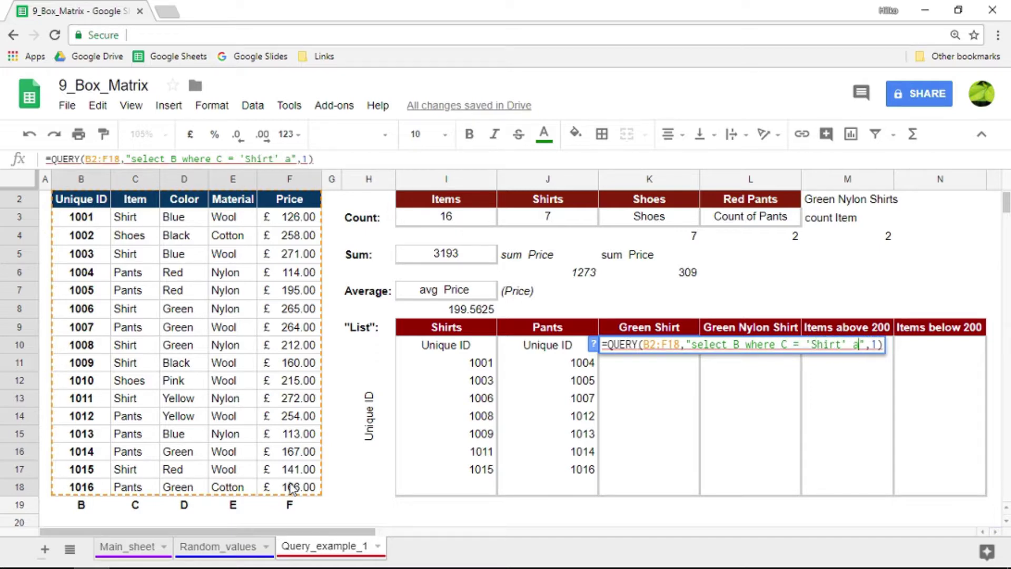
pyautogui.write('D ')
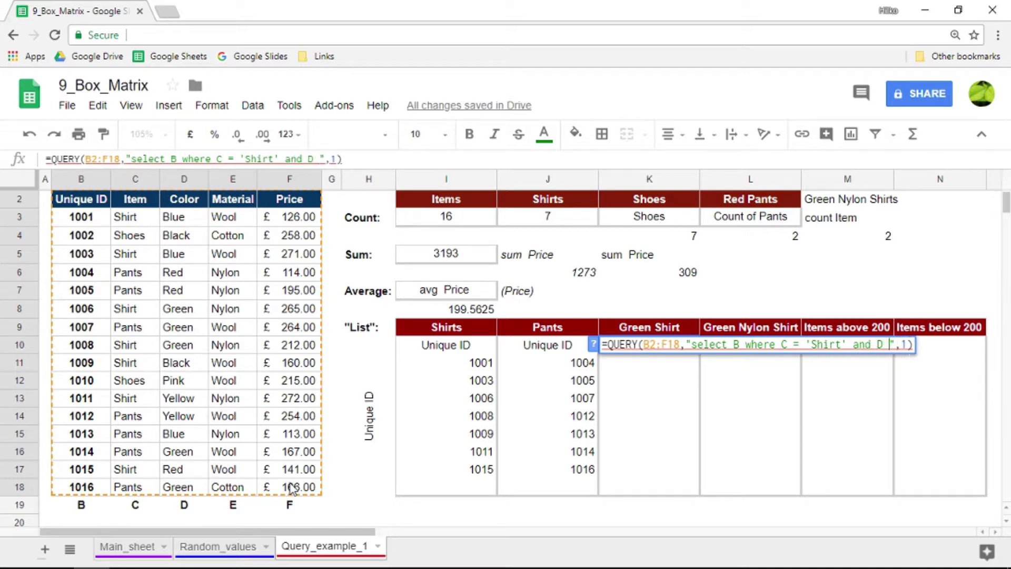
pyautogui.write("= 'Green")
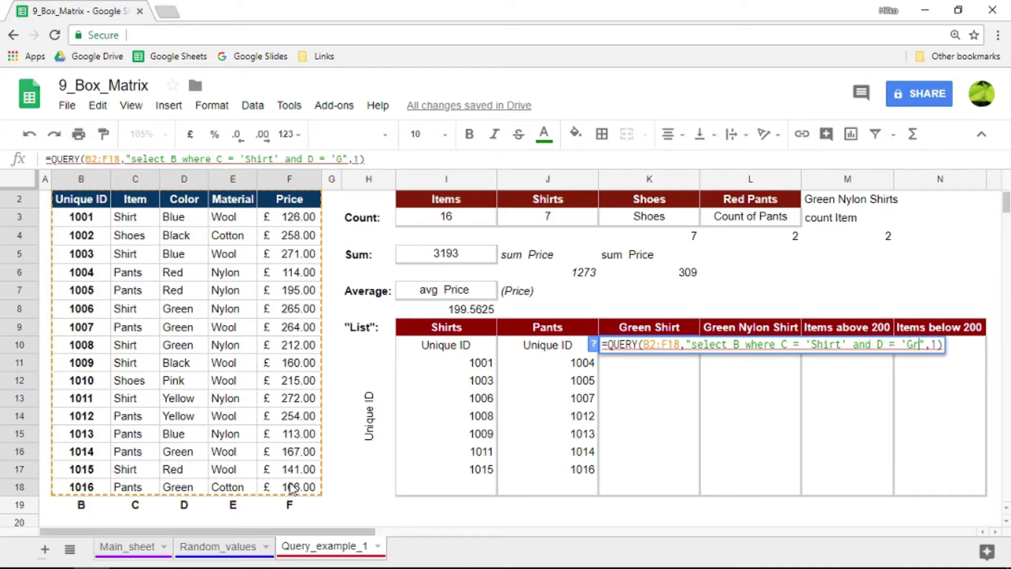
pyautogui.write("'")
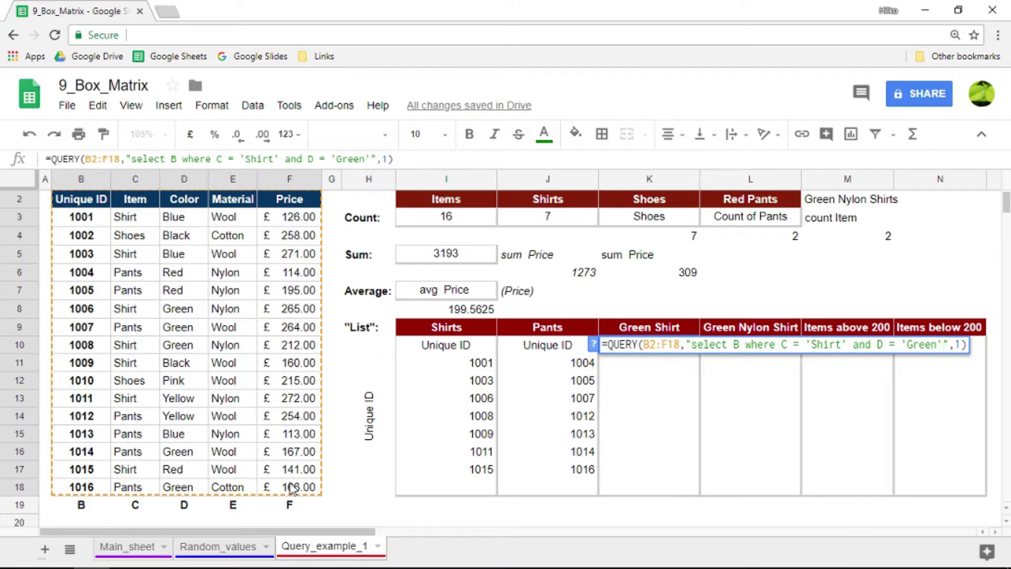
pyautogui.press('Return')
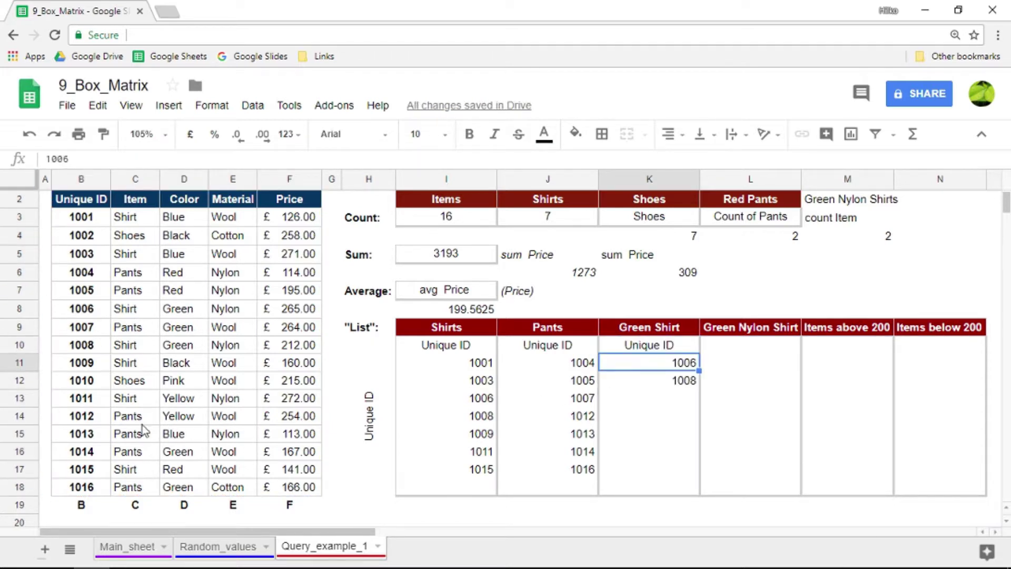
# Start a QUERY formula in L10 under Green Nylon Shirt with the range B2:F18, an empty query string and 1 header row.
pyautogui.click(727, 349)
pyautogui.write('=QUERY(')
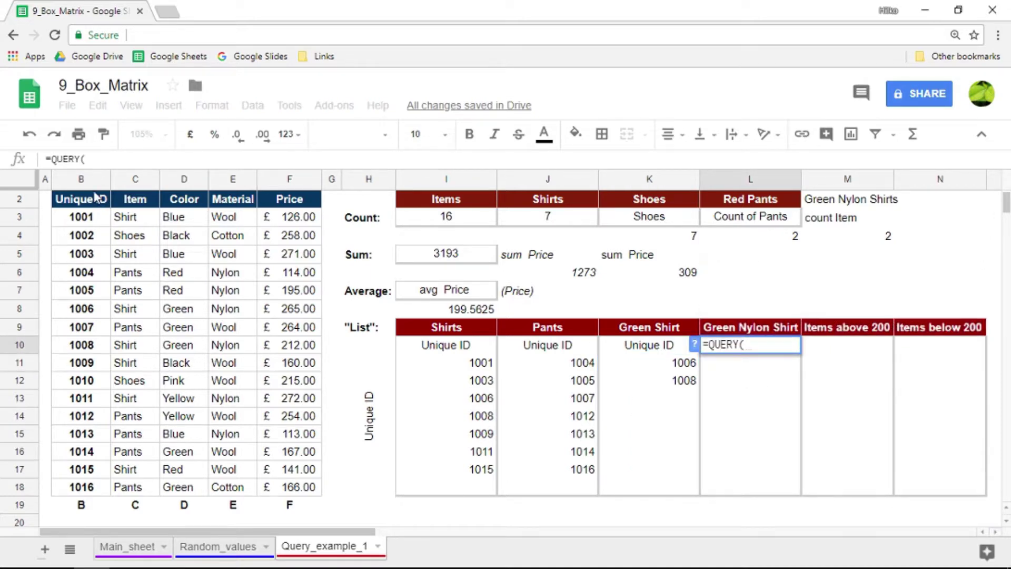
pyautogui.moveTo(98, 199); pyautogui.dragTo(279, 491)
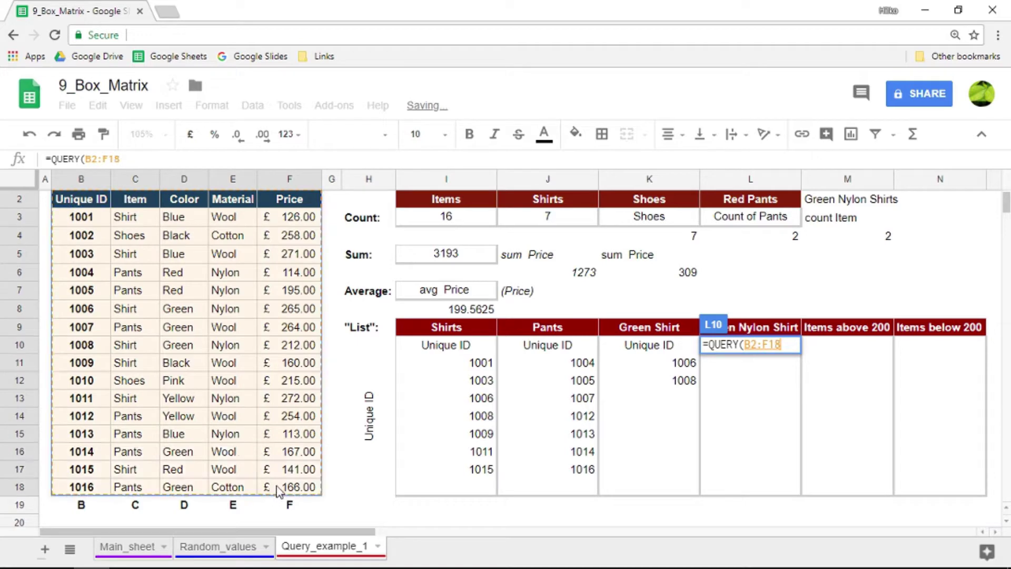
pyautogui.write(',""m,1')
pyautogui.press('BackSpace')
pyautogui.press('BackSpace')
pyautogui.press('BackSpace')
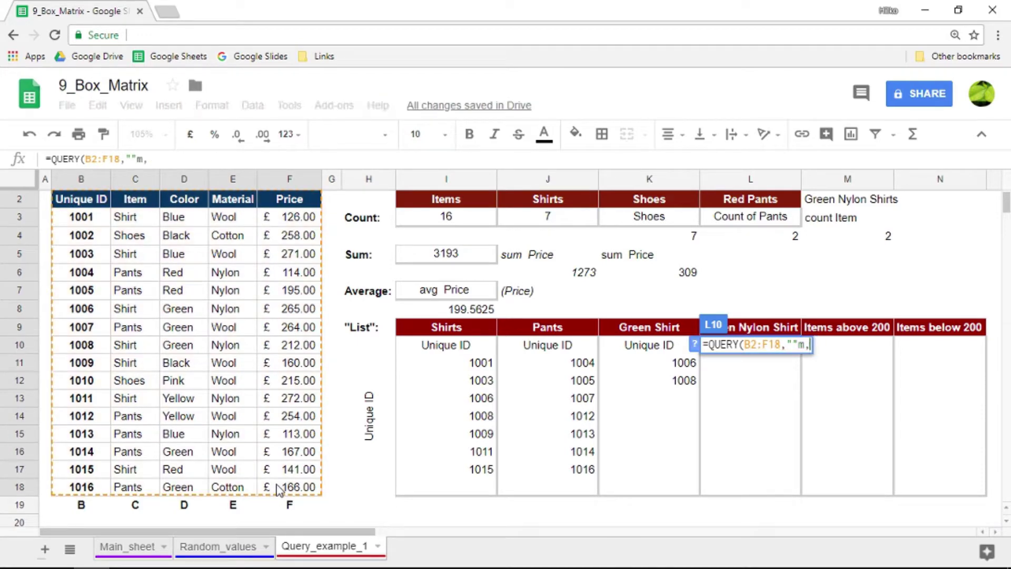
pyautogui.write('m1')
pyautogui.press('BackSpace')
pyautogui.press('BackSpace')
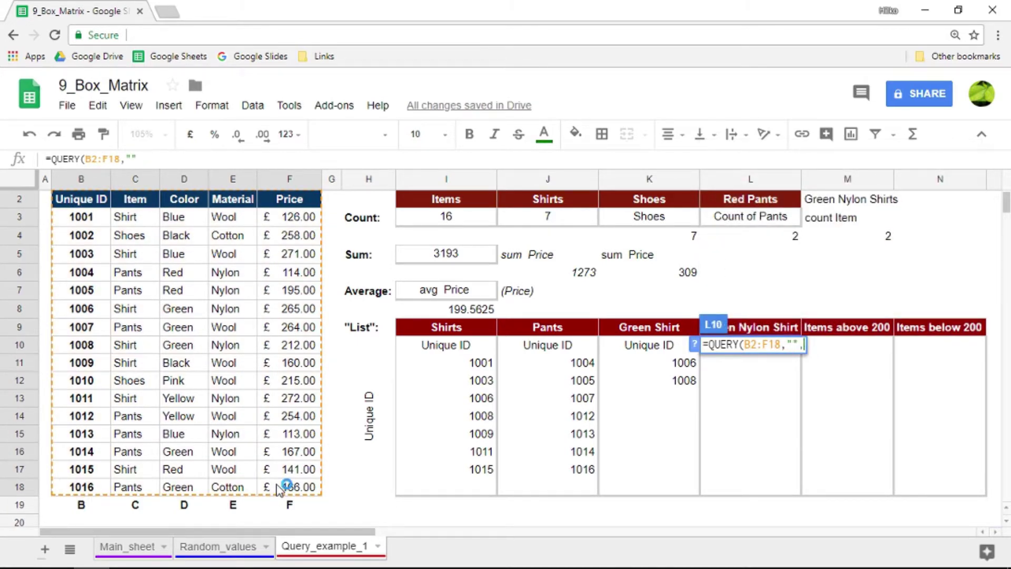
pyautogui.write(',1)')
pyautogui.press('Left')
pyautogui.press('Left')
pyautogui.press('Left')
pyautogui.press('Left')
# Begin the L10 query string with select B where C equals Shirt and D equals Green.
pyautogui.write('select B')
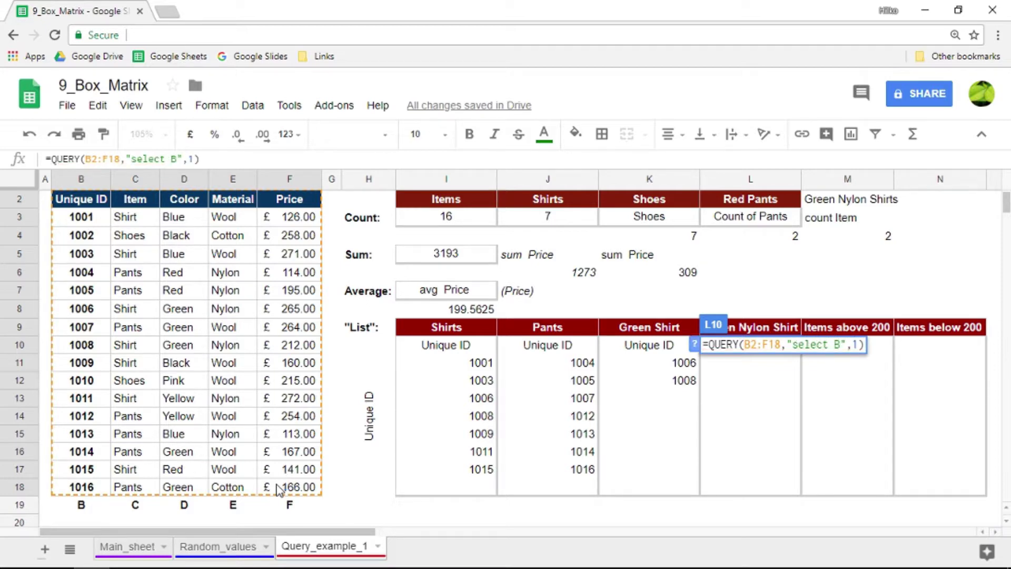
pyautogui.write(' where ')
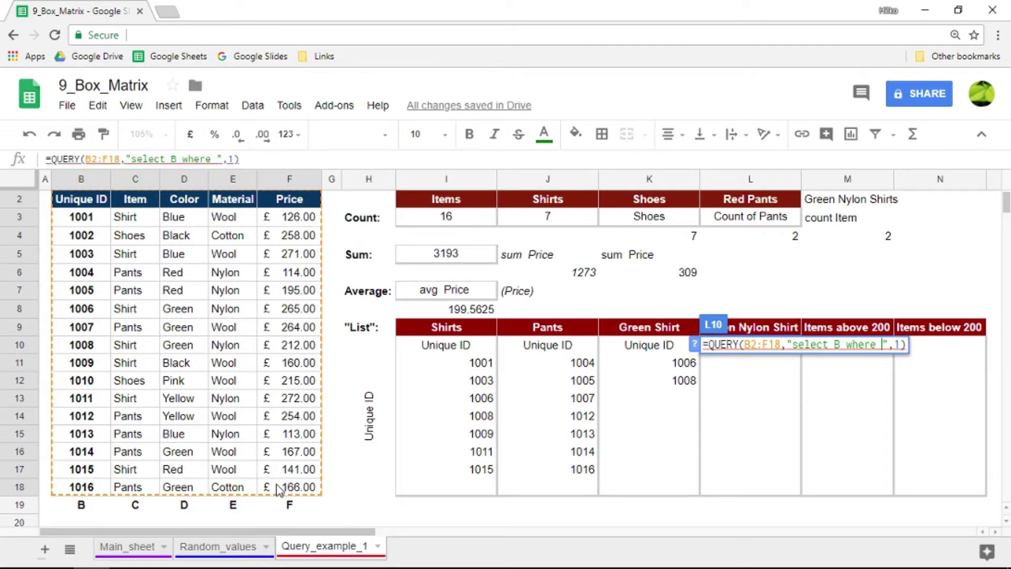
pyautogui.write('C')
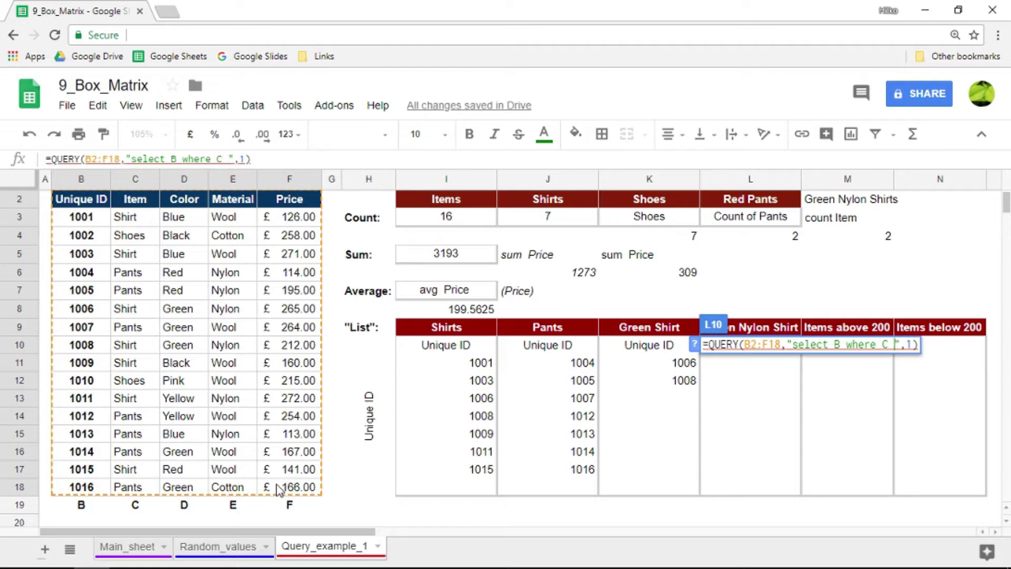
pyautogui.write(" = 'Shirt")
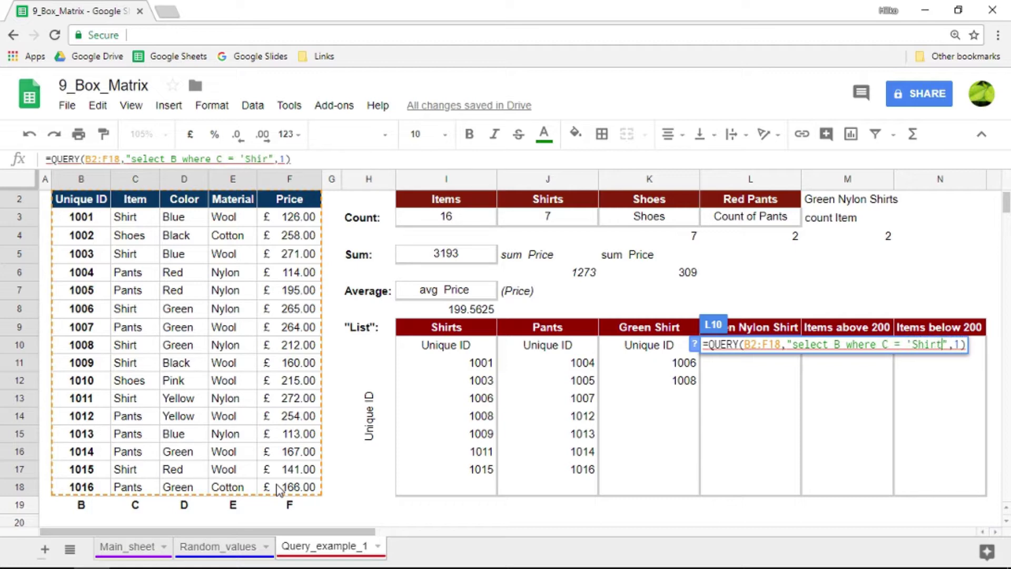
pyautogui.write('and ')
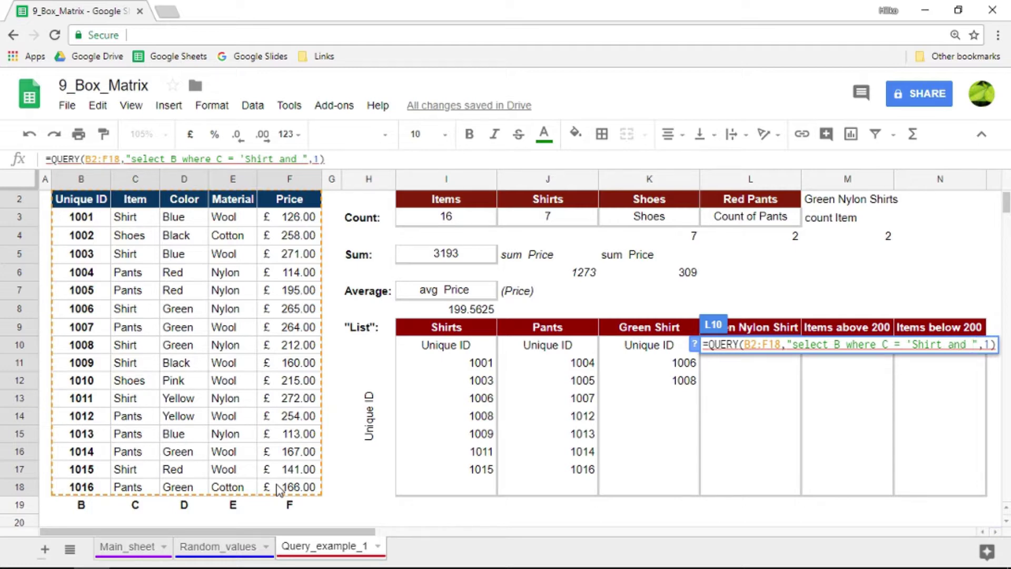
pyautogui.write('D')
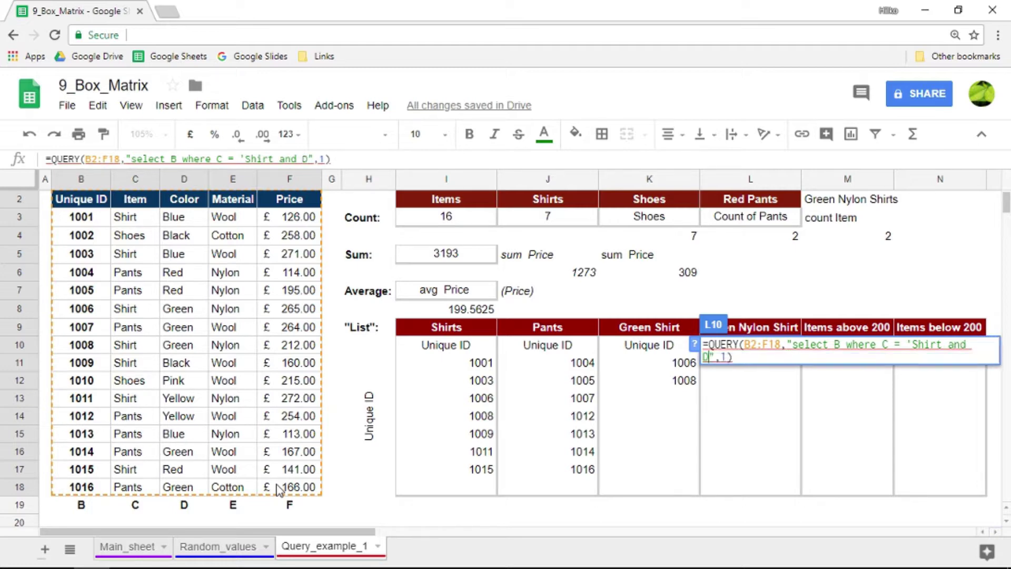
pyautogui.write(" = 'Green")
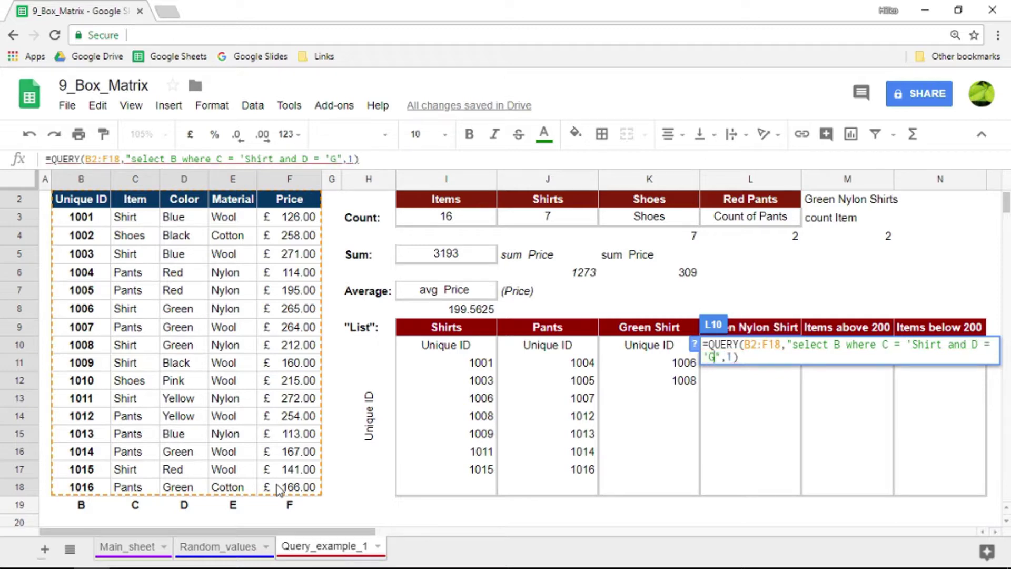
pyautogui.press('BackSpace')
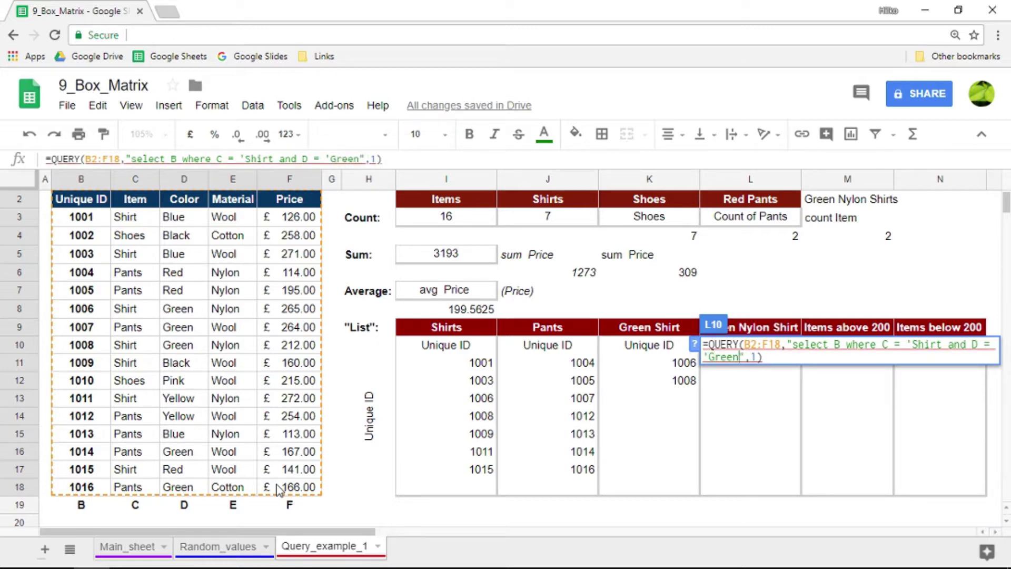
# Add the condition and E = 'Nylon' to the L10 query, close the quote after Shirt, and commit the formula.
pyautogui.write("' and ")
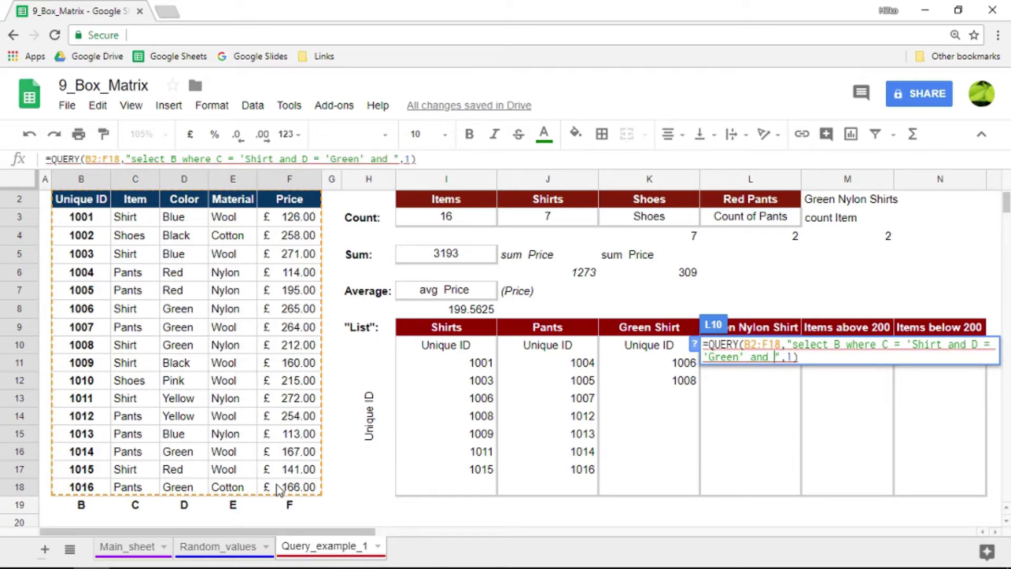
pyautogui.write('E =')
pyautogui.write(" 'Ny")
pyautogui.write('lon')
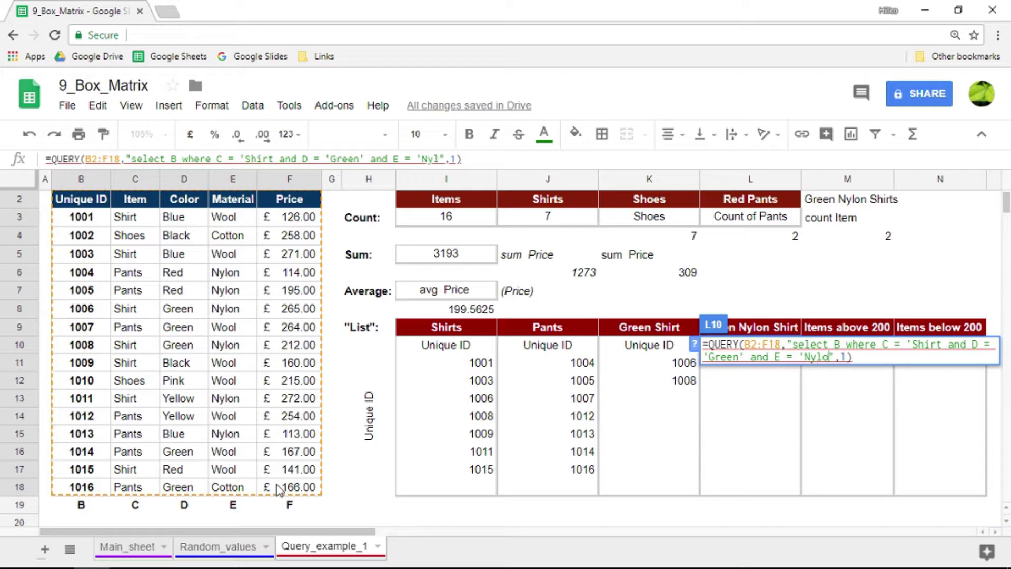
pyautogui.write("'")
pyautogui.write("'")
pyautogui.press('Down')
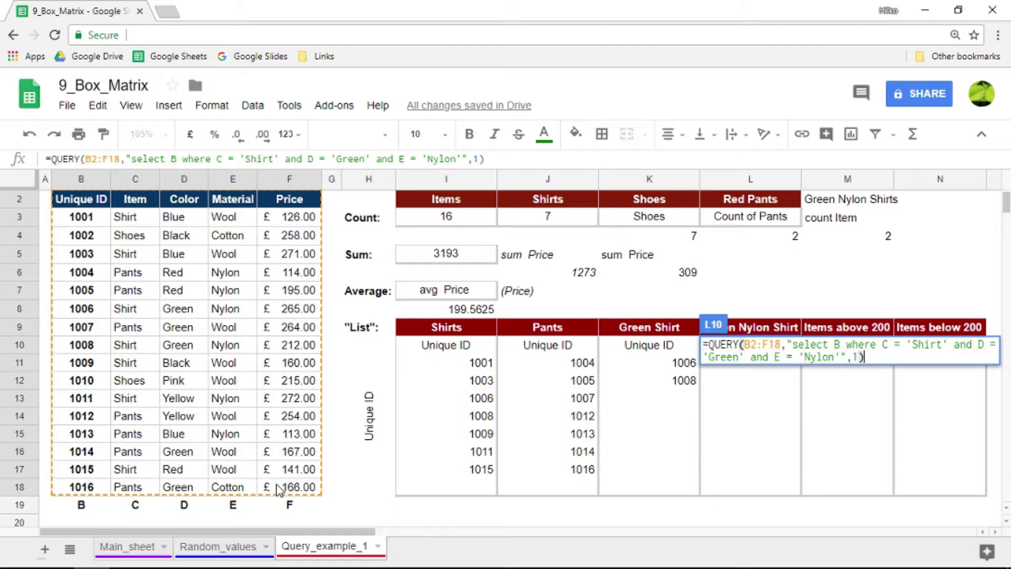
pyautogui.press('Left')
pyautogui.press('Right')
pyautogui.press('Return')
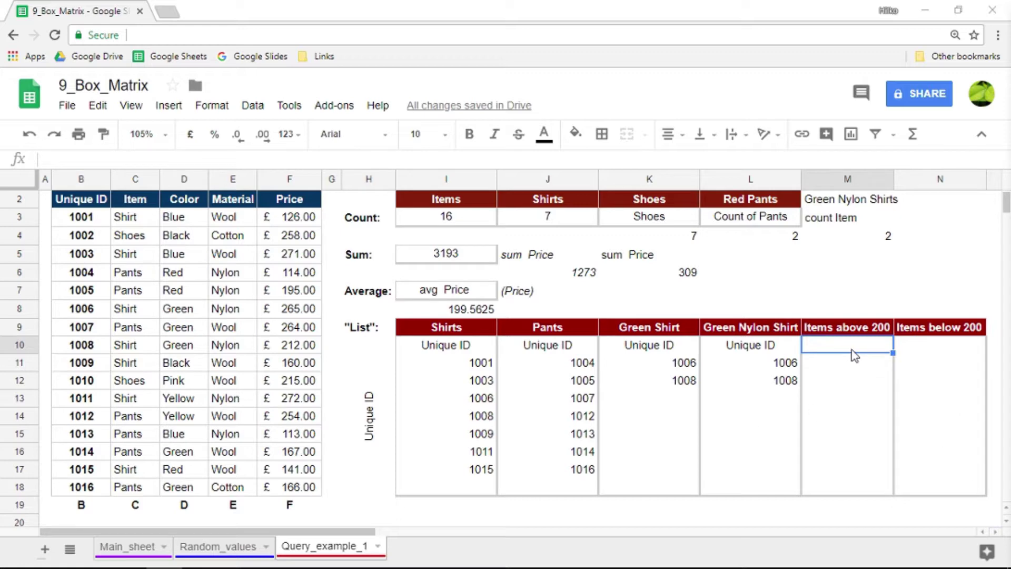
# Start a QUERY formula in M10 under Items above 200 with the range B2:F18, an empty query string and 1 header row.
pyautogui.write('=q')
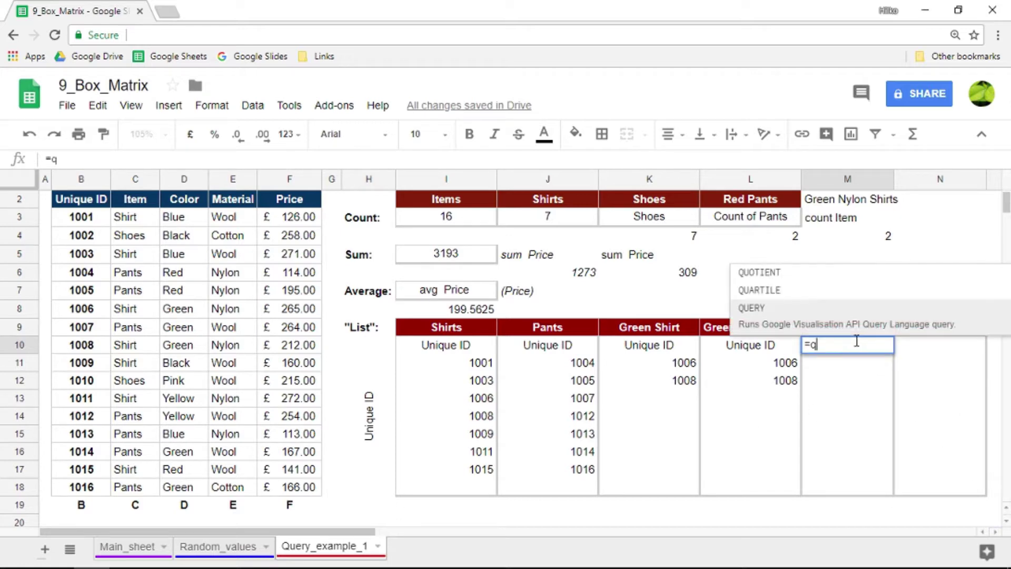
pyautogui.click(843, 322)
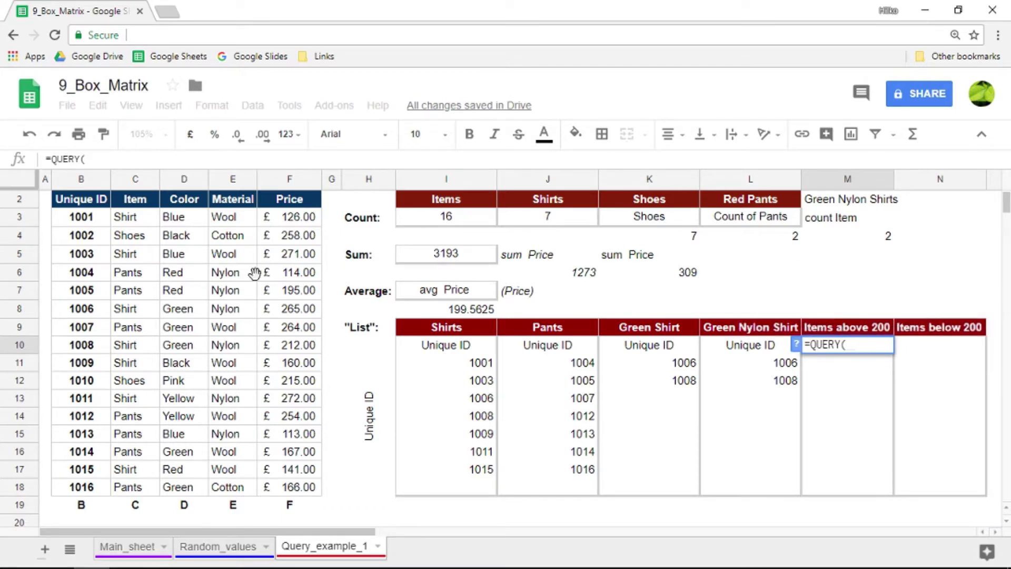
pyautogui.moveTo(79, 199); pyautogui.dragTo(295, 490)
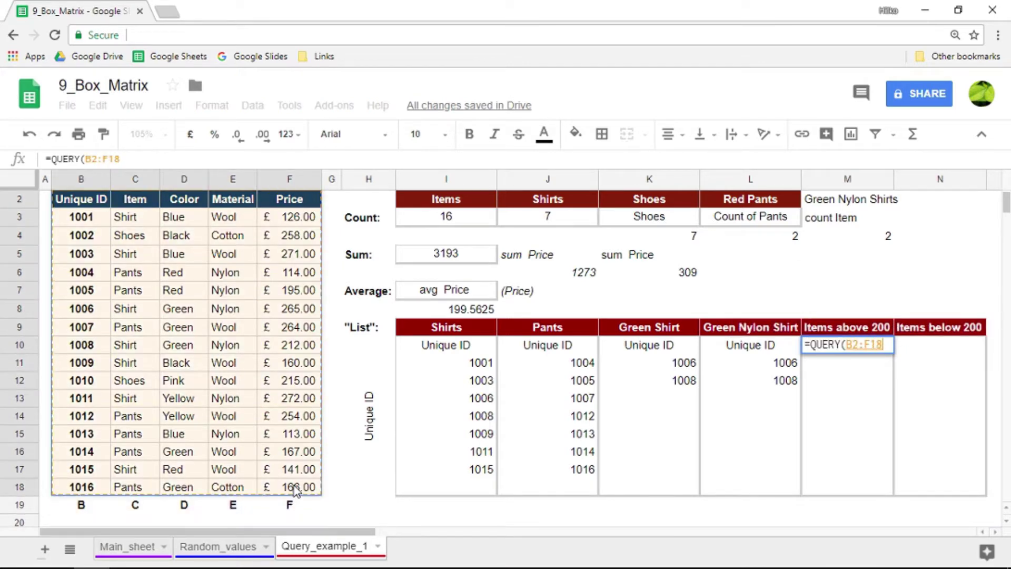
pyautogui.write(',""')
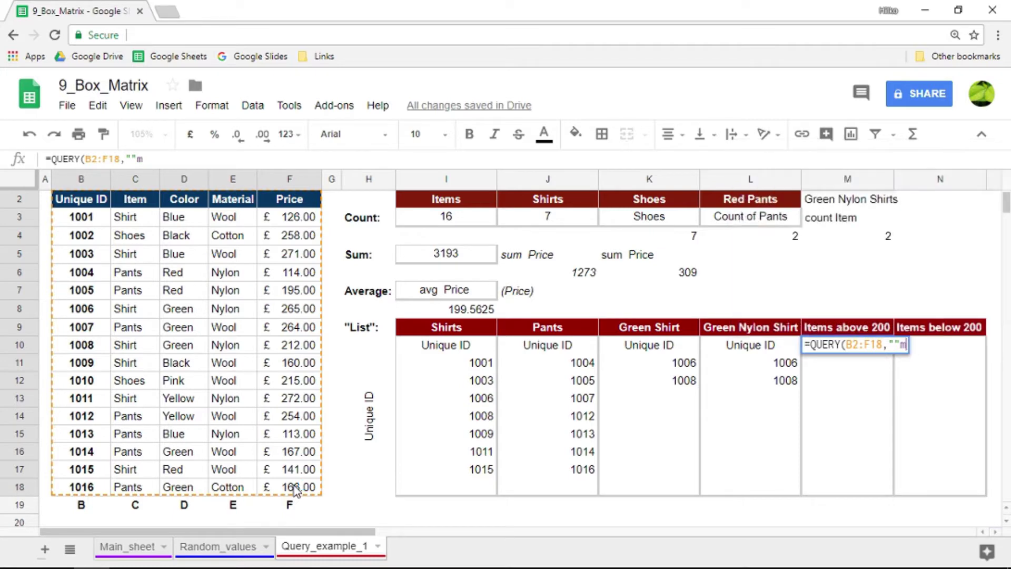
pyautogui.write(',1)')
pyautogui.press('Left')
pyautogui.press('Left')
pyautogui.press('Left')
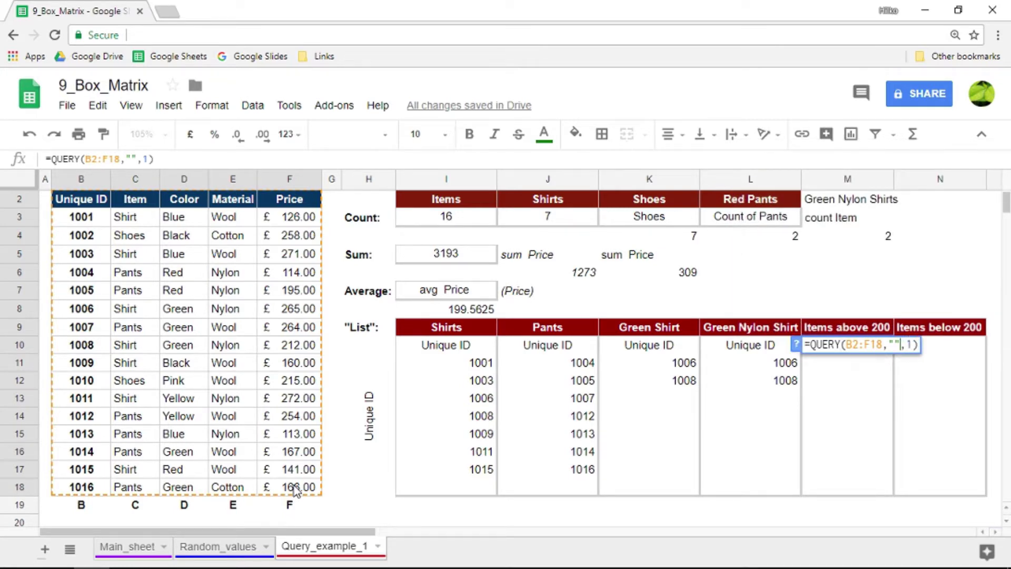
# Fill the M10 query string with select B where F >'200' and commit the formula.
pyautogui.write('select B ')
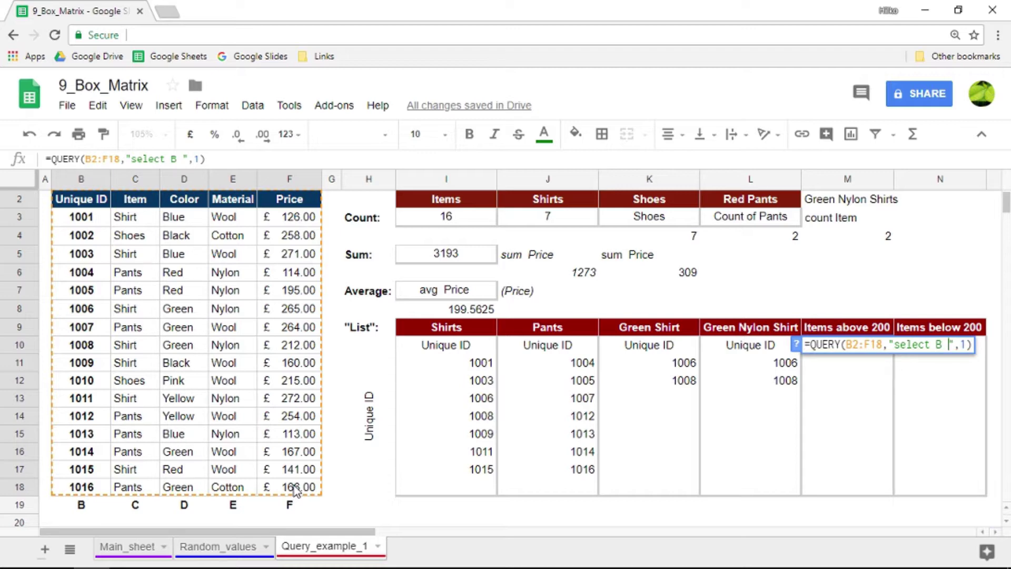
pyautogui.write('where ')
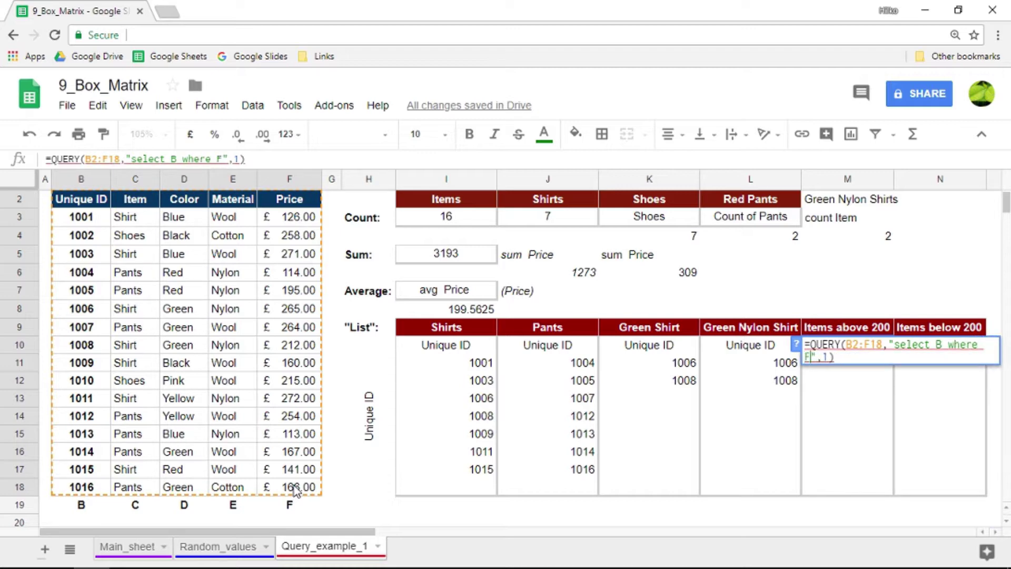
pyautogui.write("F >'200'")
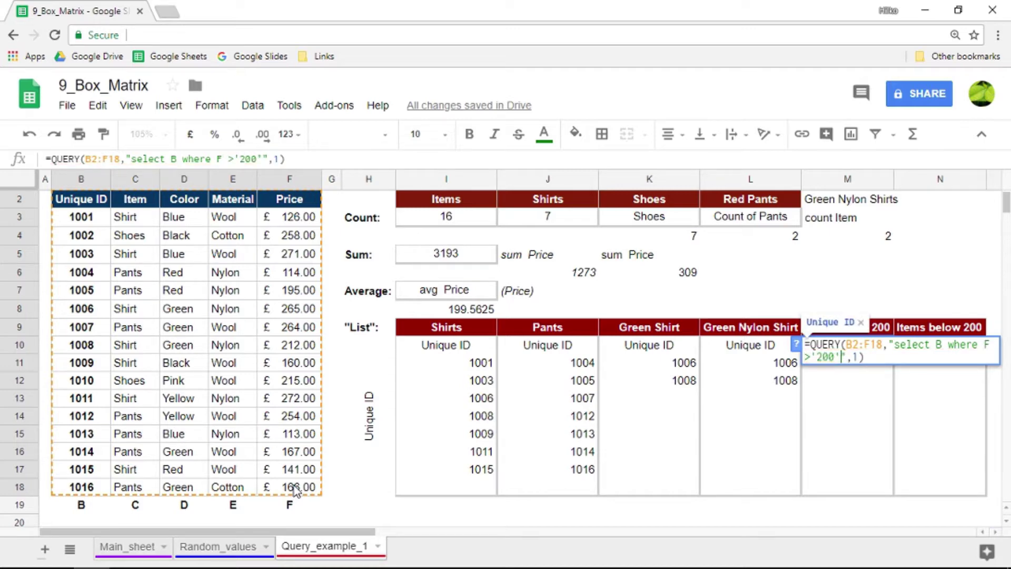
pyautogui.press('Return')
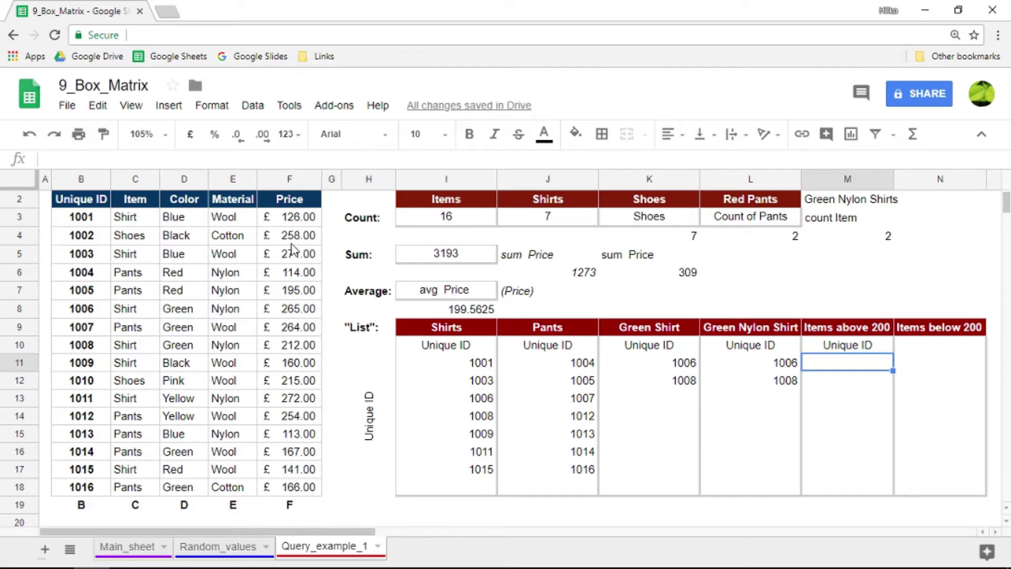
# Remove the single quotes around 200 in the M10 query so the condition reads F >200, and commit it.
pyautogui.click(852, 345)
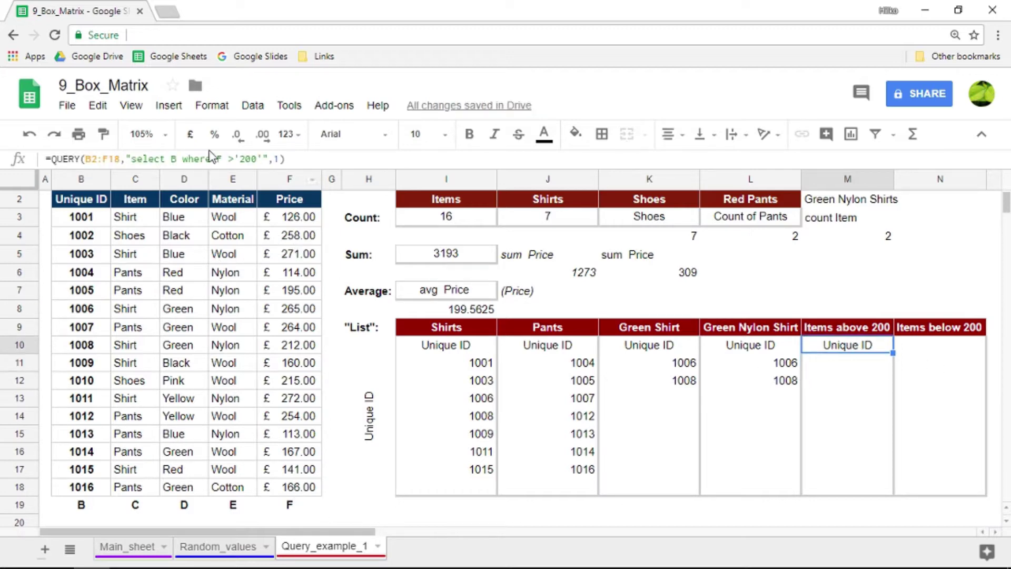
pyautogui.click(244, 159)
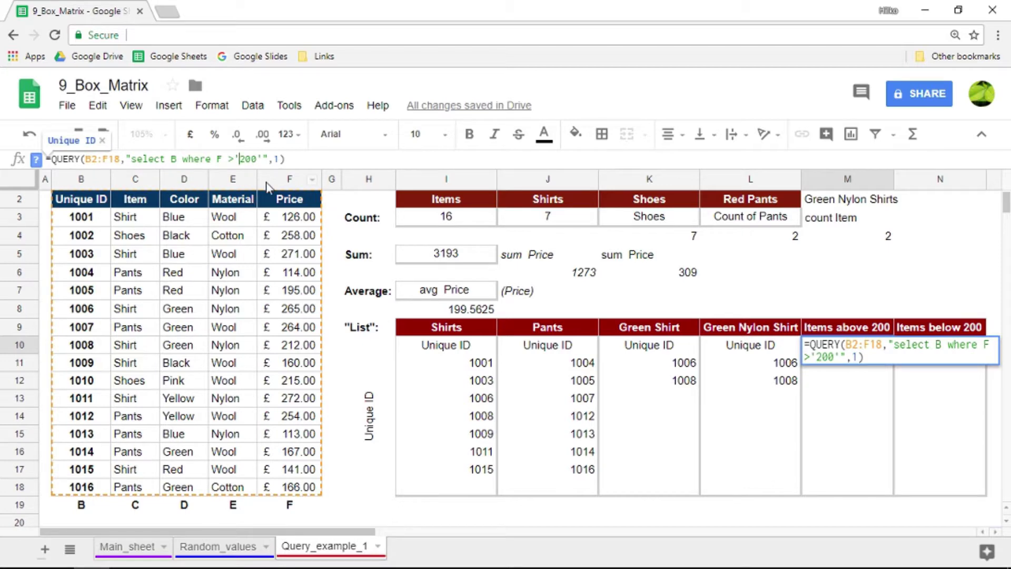
pyautogui.press('BackSpace')
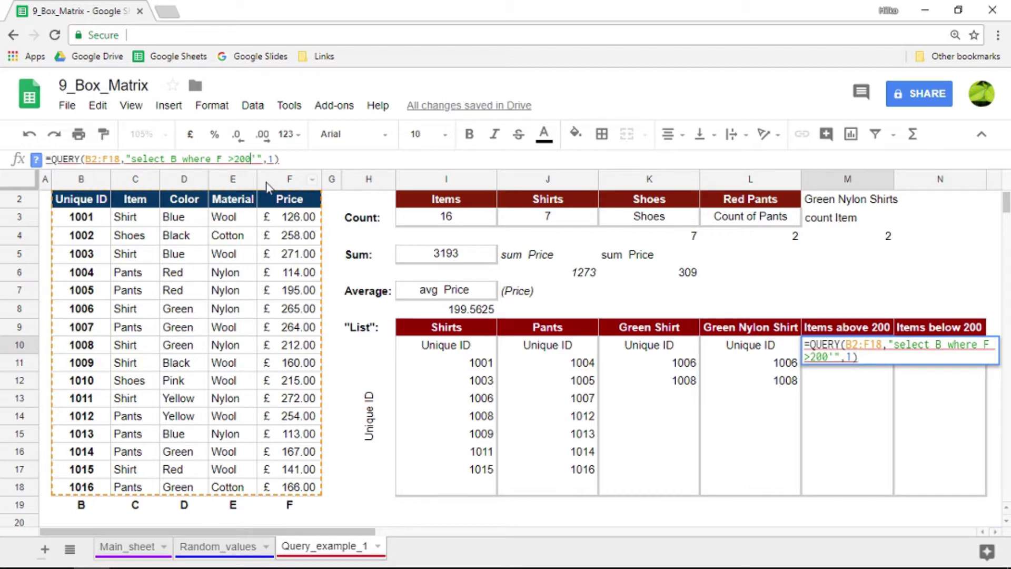
pyautogui.press('BackSpace')
pyautogui.press('Return')
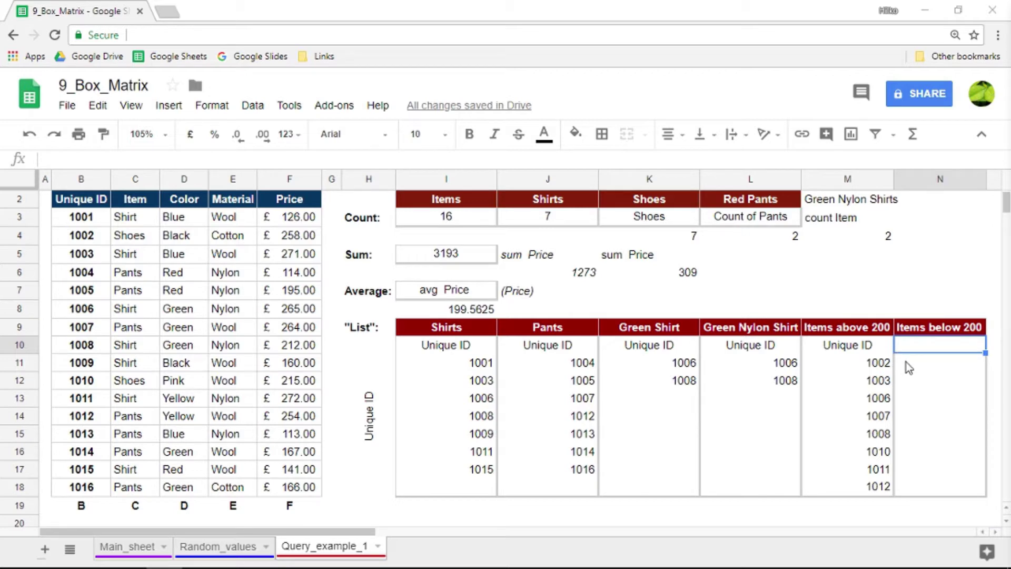
# Start a QUERY formula in N10 under Items below 200 with the range B2:F18, an empty query string and 1 header row.
pyautogui.click(917, 353)
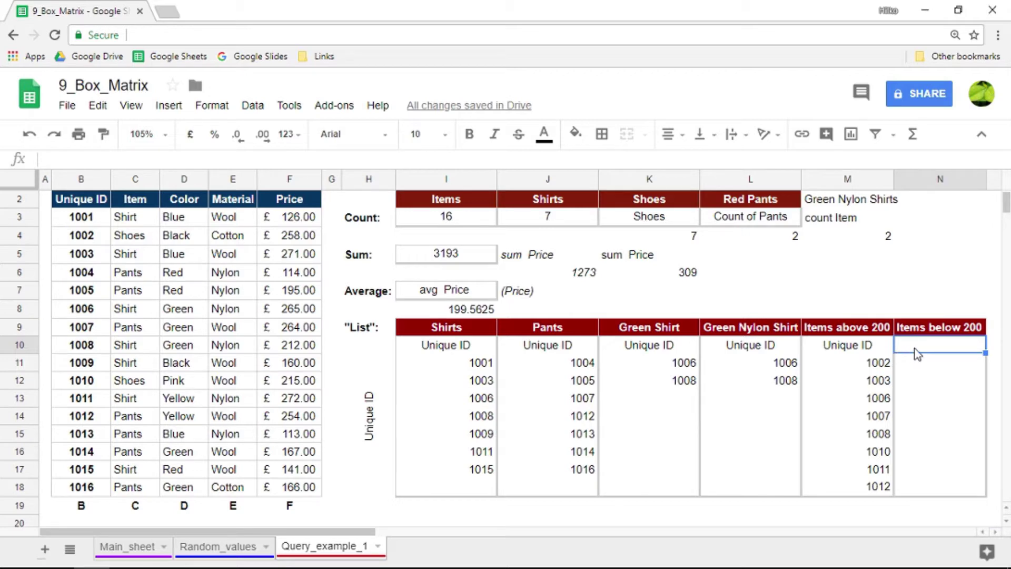
pyautogui.write('=QU')
pyautogui.click(806, 316)
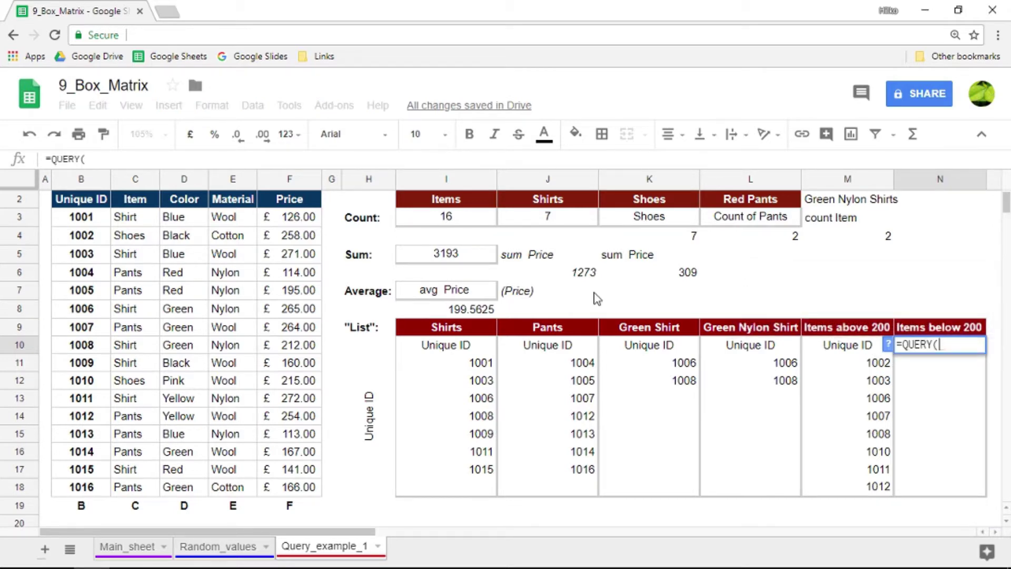
pyautogui.moveTo(100, 206); pyautogui.dragTo(296, 488)
pyautogui.write(',""')
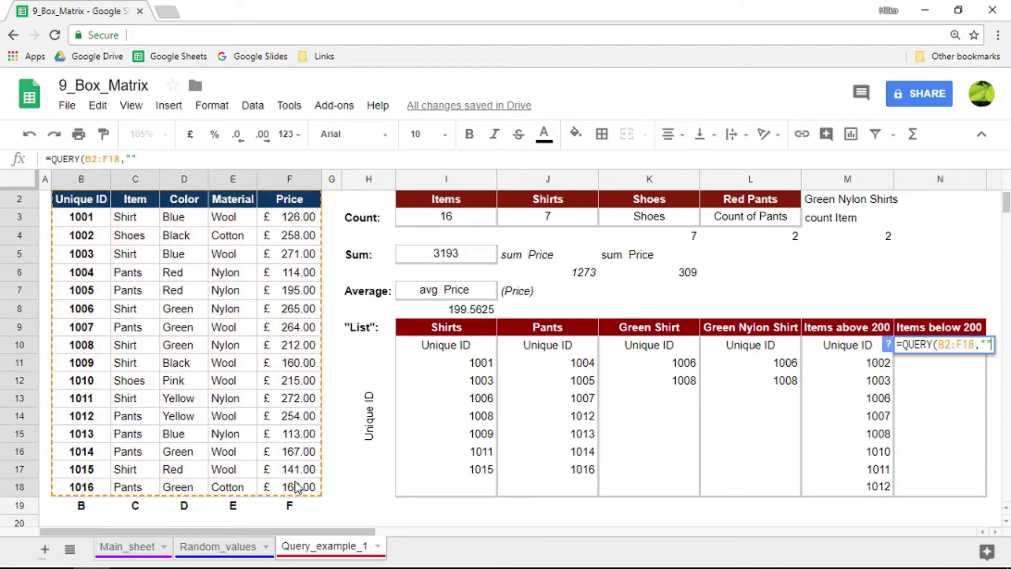
pyautogui.write(',1)')
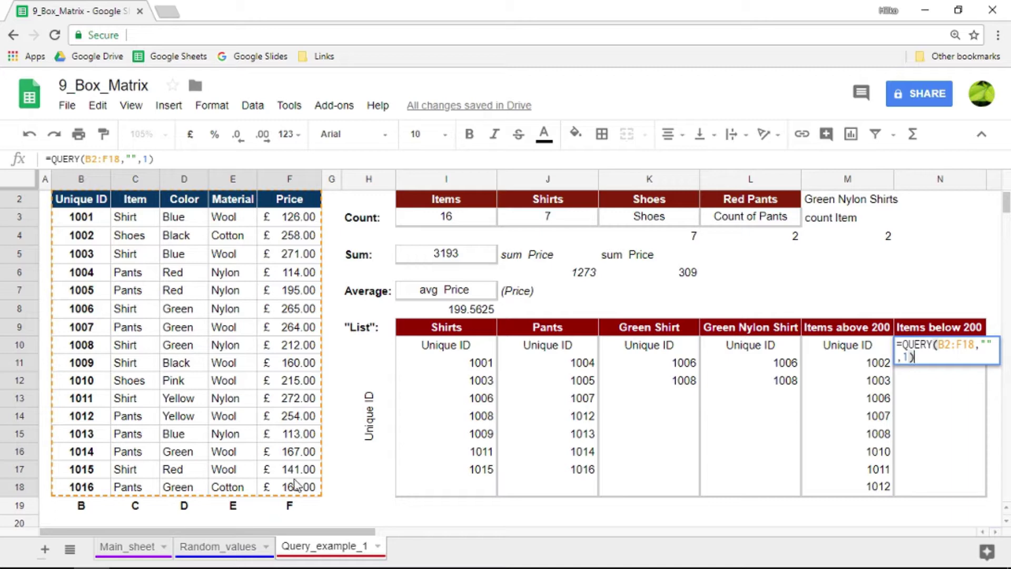
# Fill the N10 query string with select B where F <200, commit the formula and reselect N10.
pyautogui.click(983, 343)
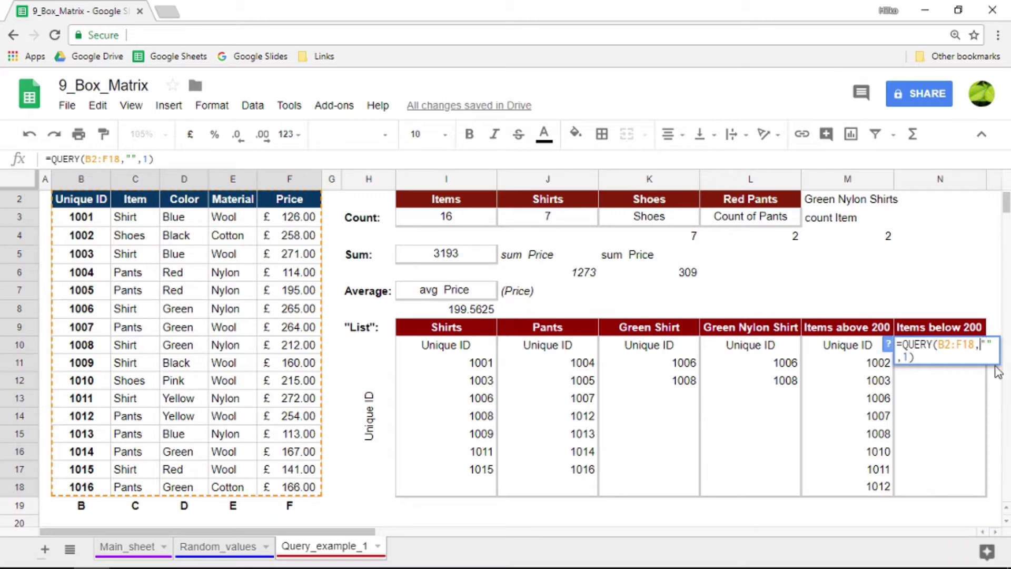
pyautogui.write('select ')
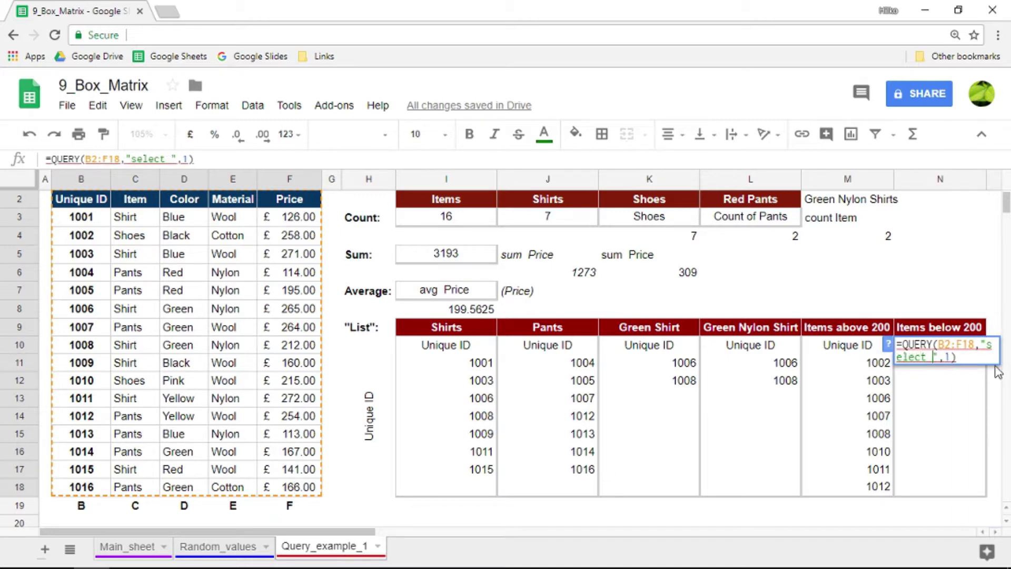
pyautogui.write('B where ')
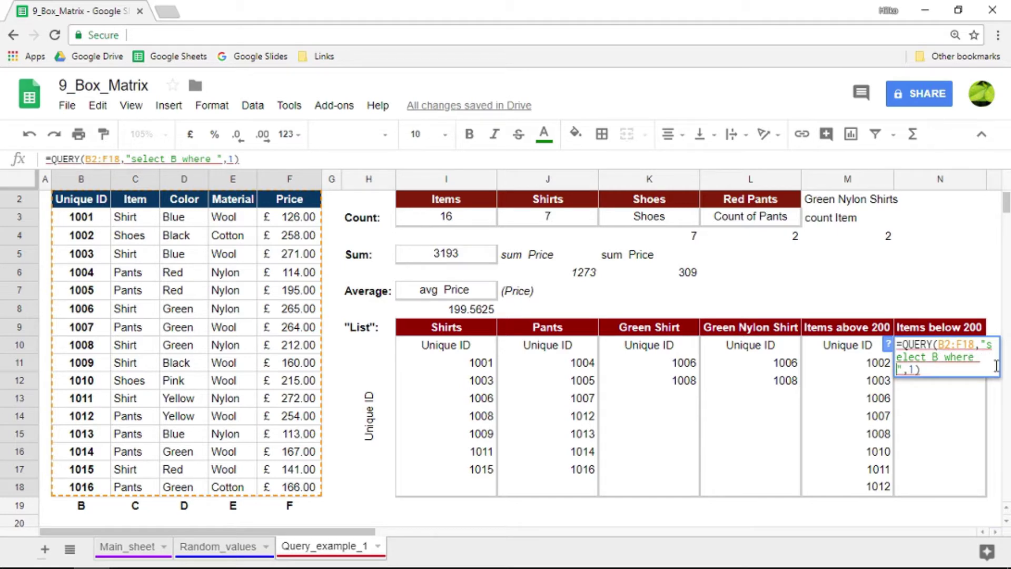
pyautogui.write('F <200')
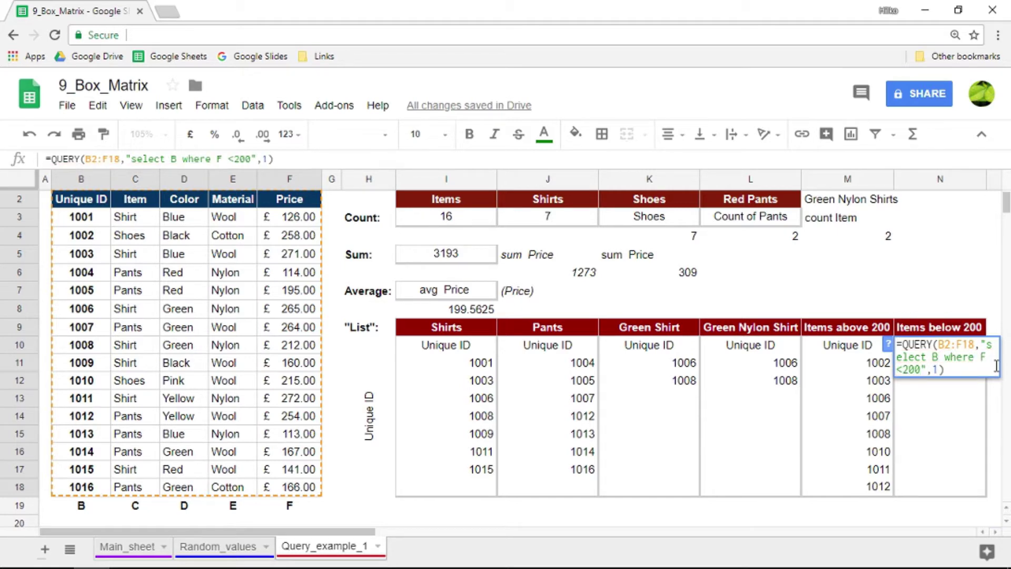
pyautogui.press('Return')
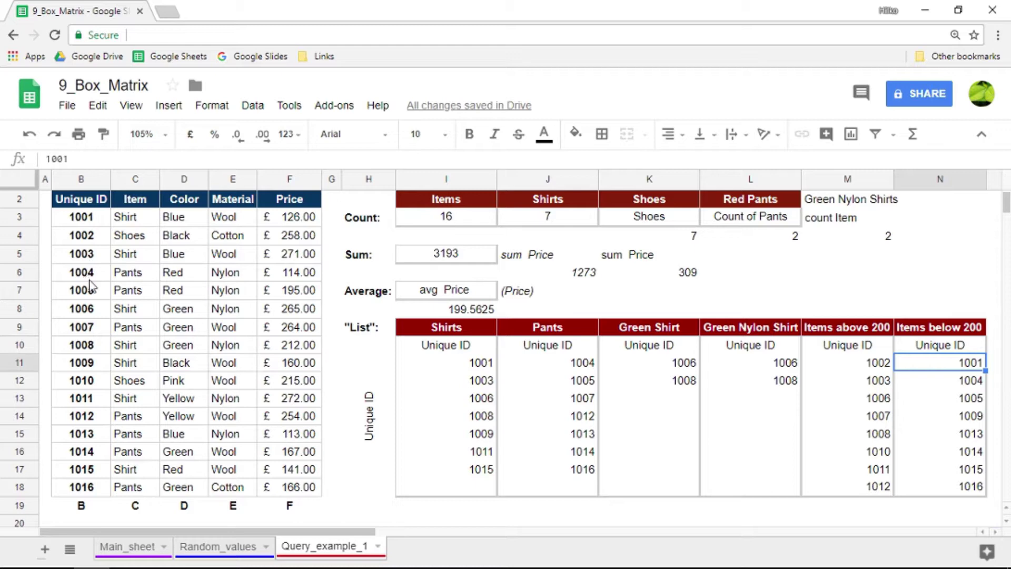
pyautogui.click(919, 348)
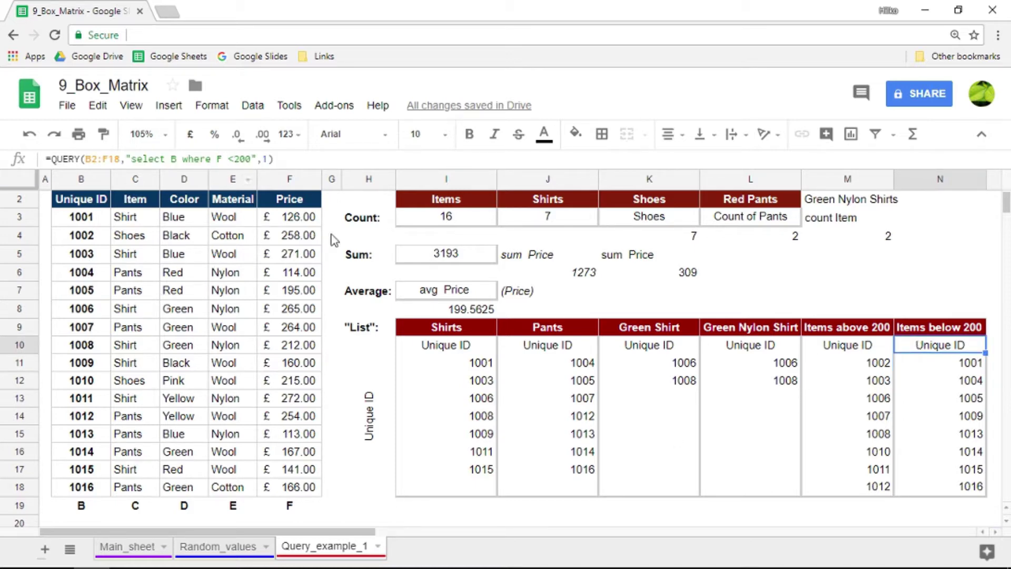
# Start a QUERY formula in H22 with the range B22:F38, an empty query string and 1 header row.
pyautogui.click(858, 348)
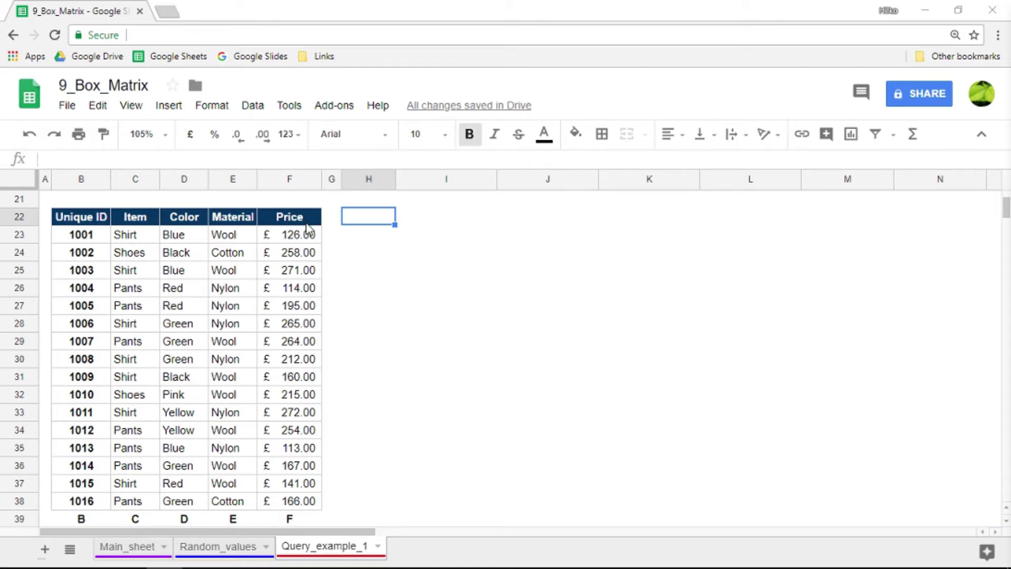
pyautogui.moveTo(363, 208); pyautogui.dragTo(365, 206)
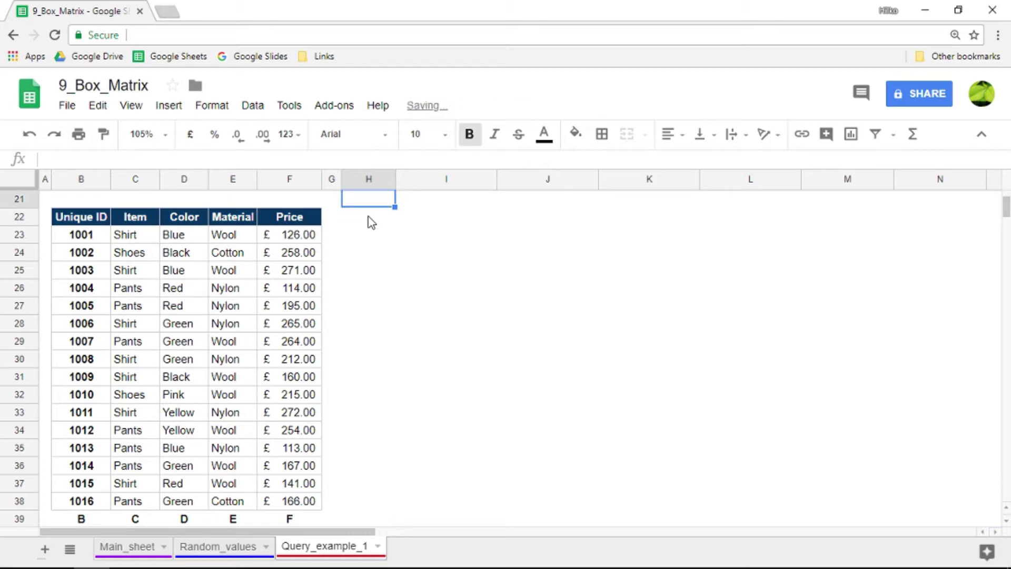
pyautogui.click(368, 217)
pyautogui.write('=quer')
pyautogui.press('Tab')
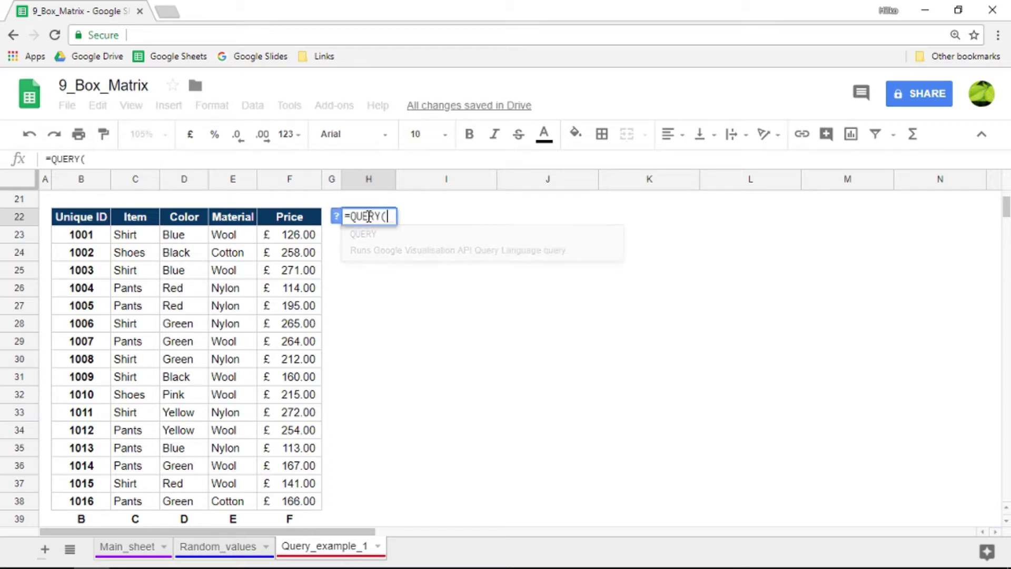
pyautogui.moveTo(82, 218); pyautogui.dragTo(289, 501)
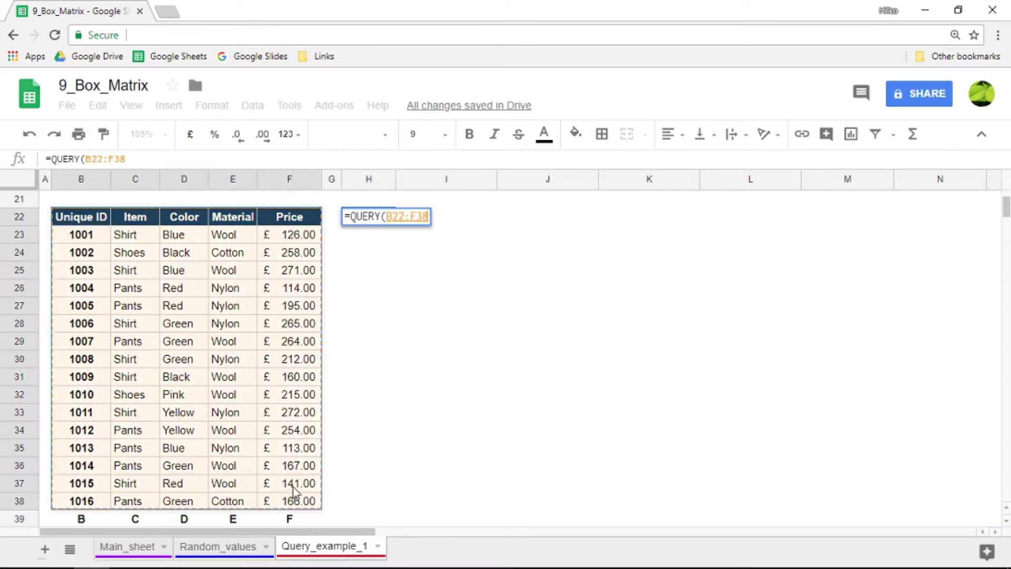
pyautogui.write(',"",1)')
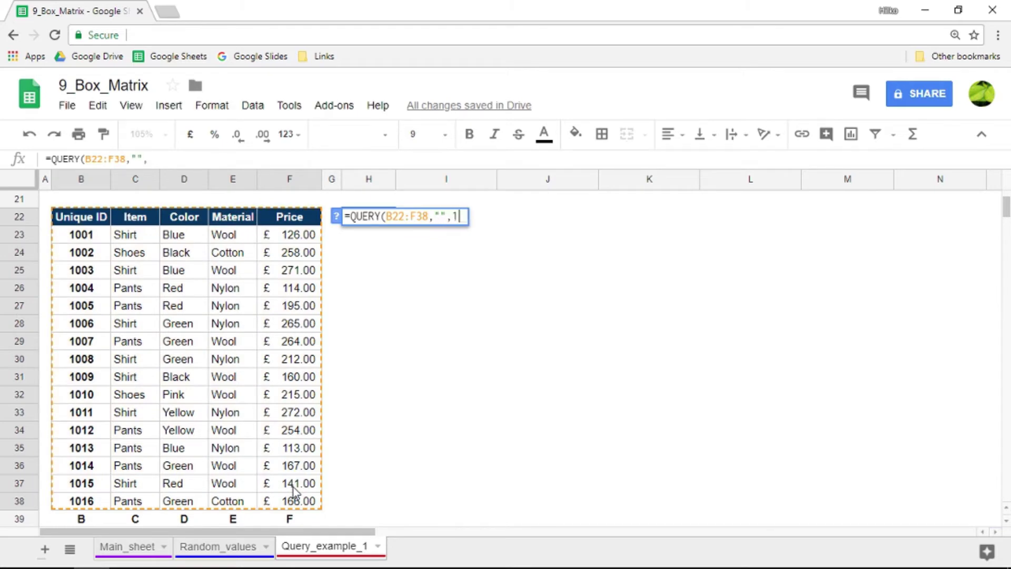
# Fill the H22 query string with select B,C,D,E where F > 200 and commit the formula.
pyautogui.press('Left')
pyautogui.press('Left')
pyautogui.press('Left')
pyautogui.press('Left')
pyautogui.write('select ')
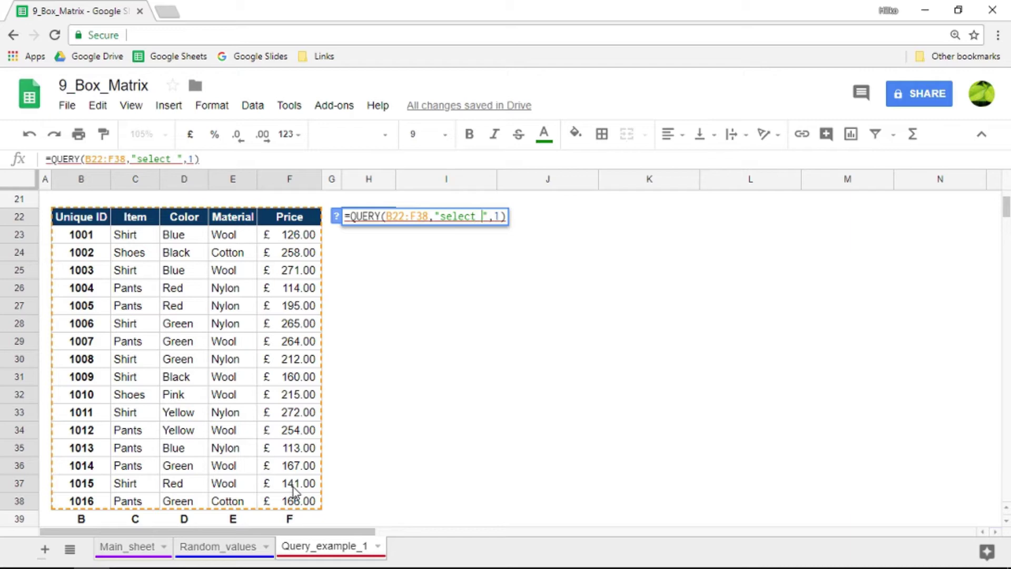
pyautogui.write('B')
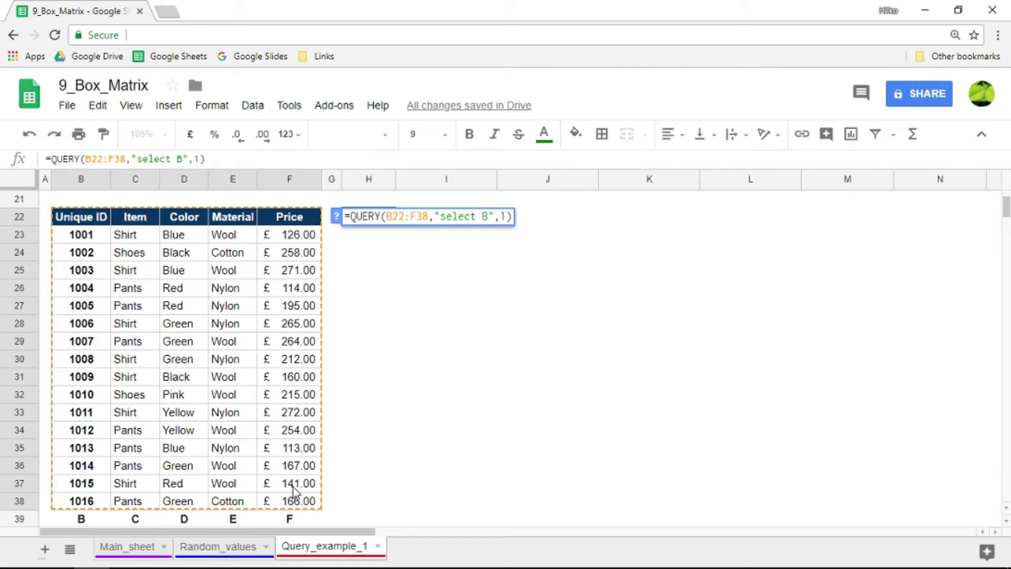
pyautogui.write(',C')
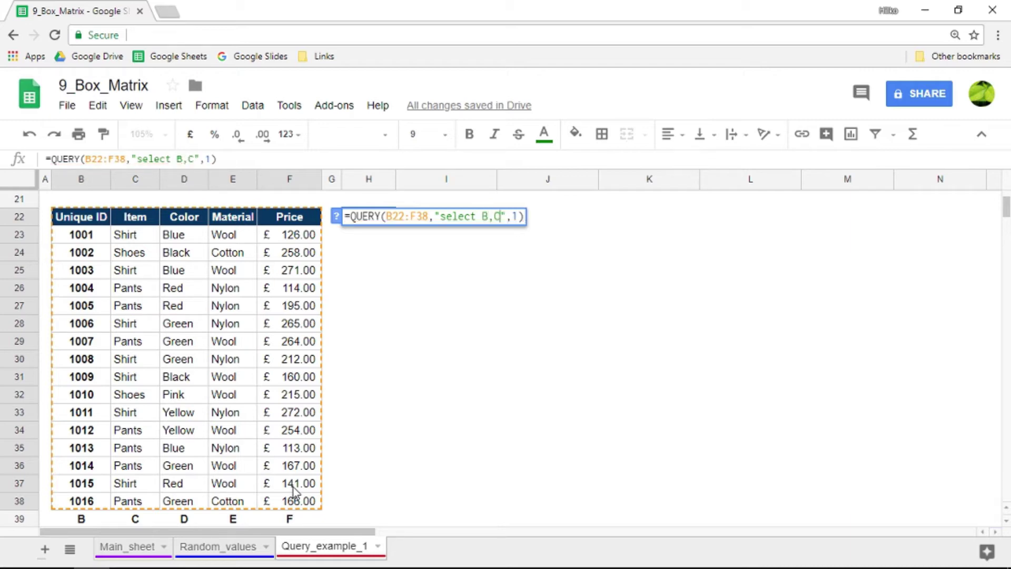
pyautogui.write(',')
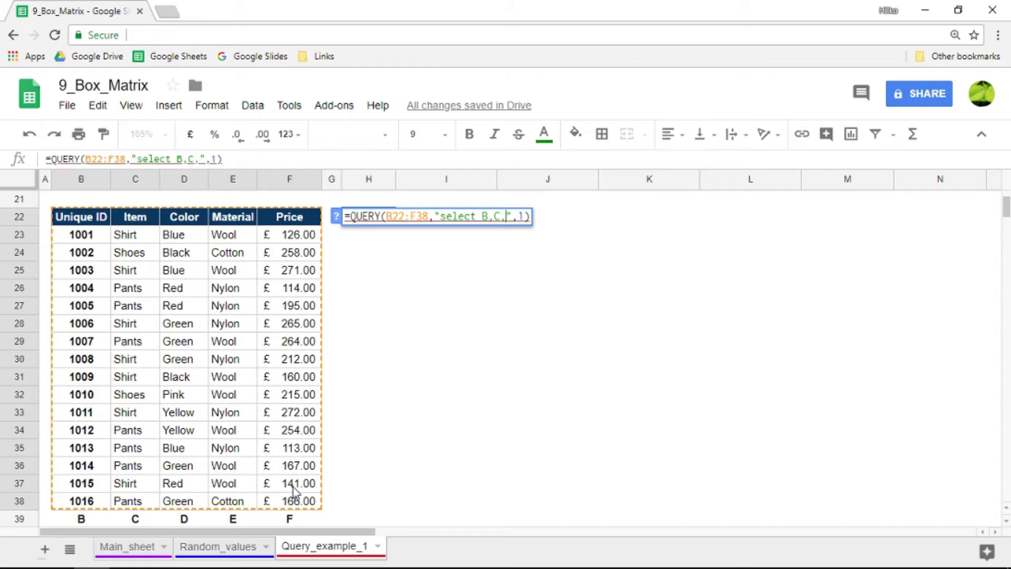
pyautogui.write('D')
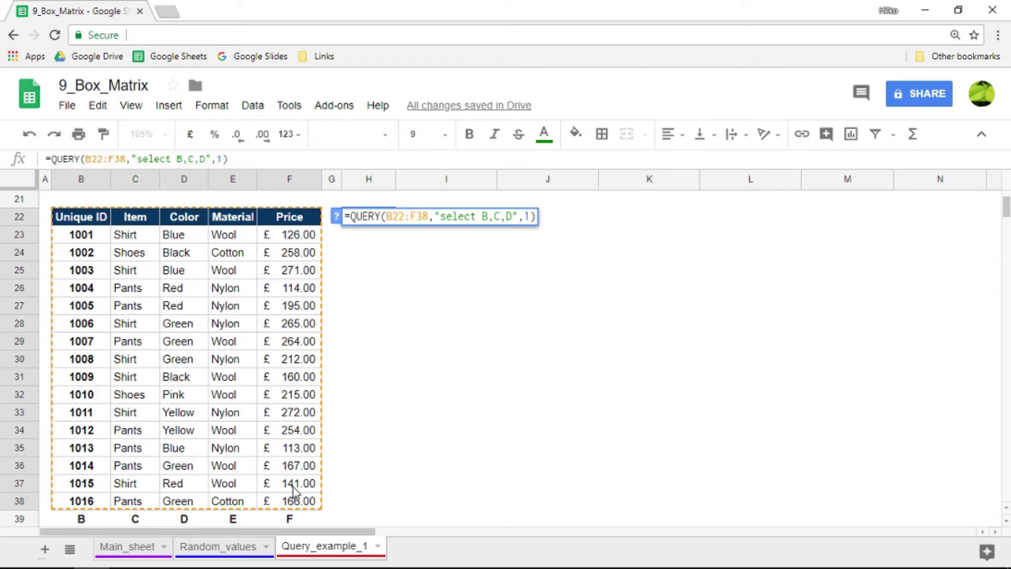
pyautogui.write(',')
pyautogui.write('E wh')
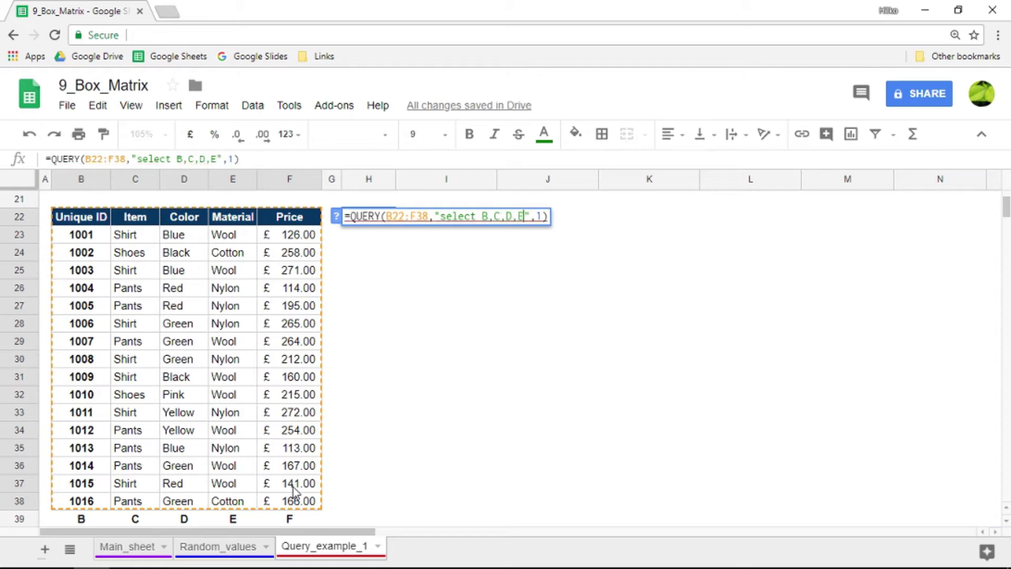
pyautogui.write('ere ')
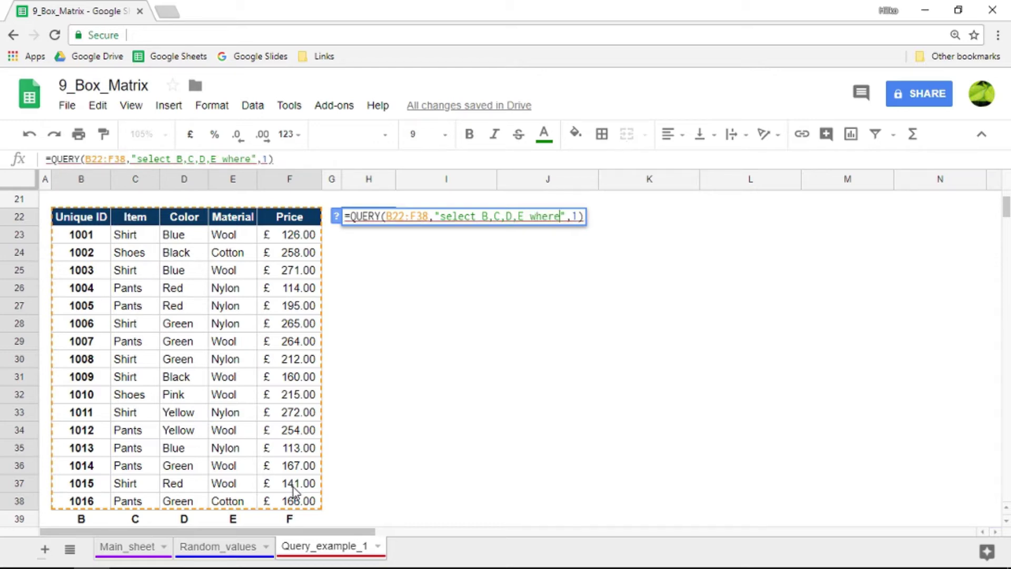
pyautogui.write('F')
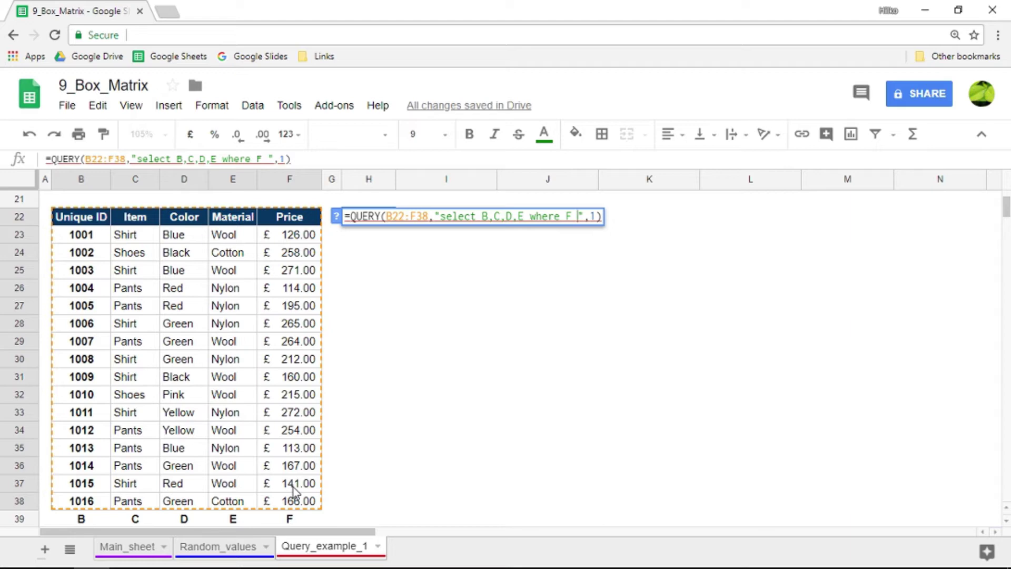
pyautogui.write(' > 200')
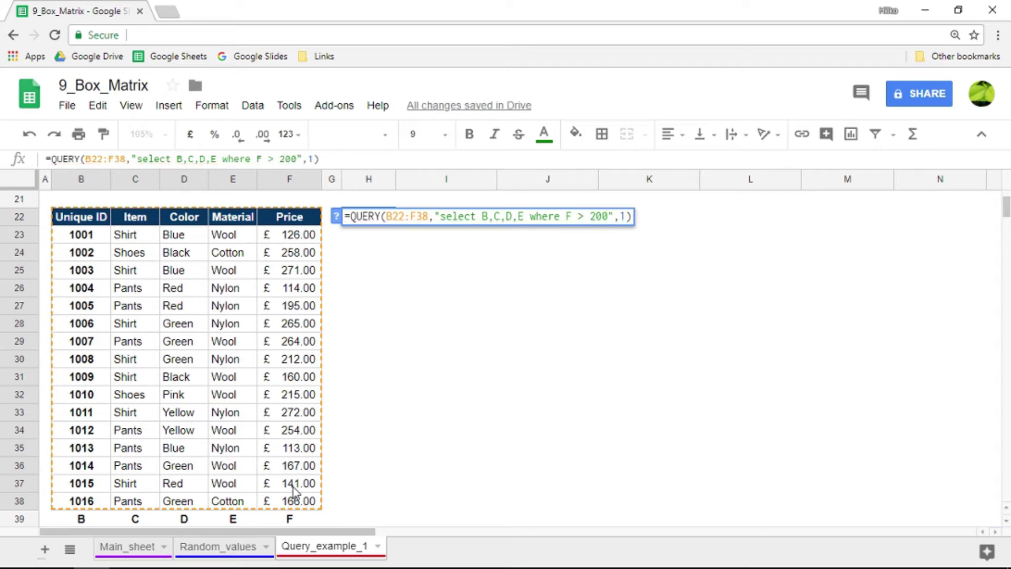
pyautogui.press('Return')
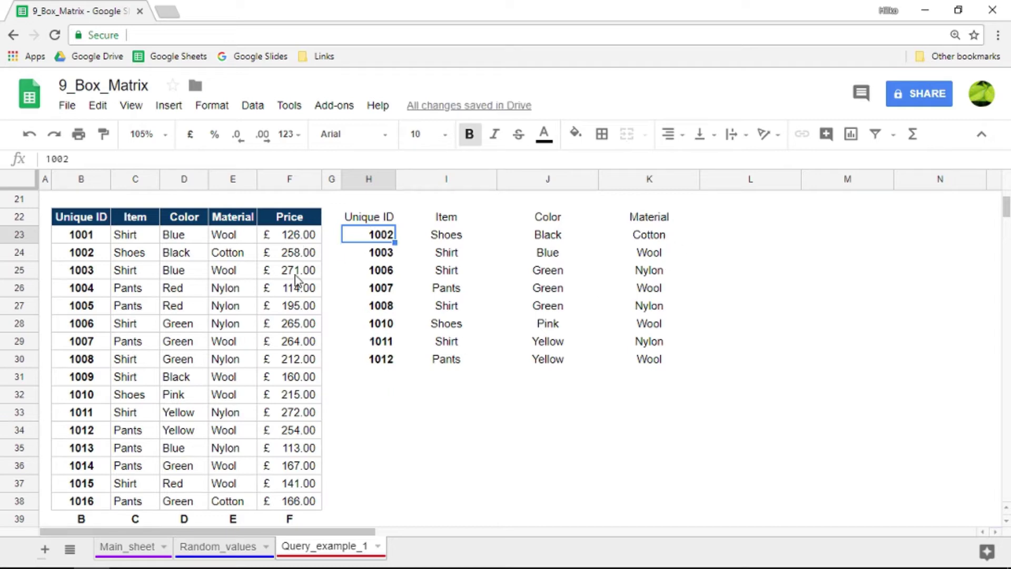
# Add column F to the select list of the H22 query, making it select B,C,D,E,F, and commit.
pyautogui.click(367, 216)
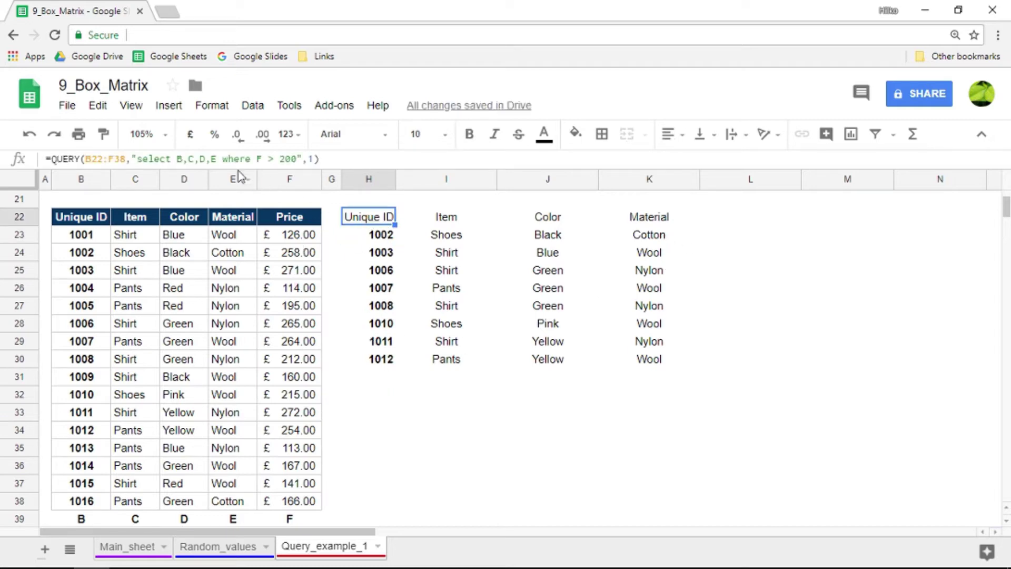
pyautogui.click(221, 158)
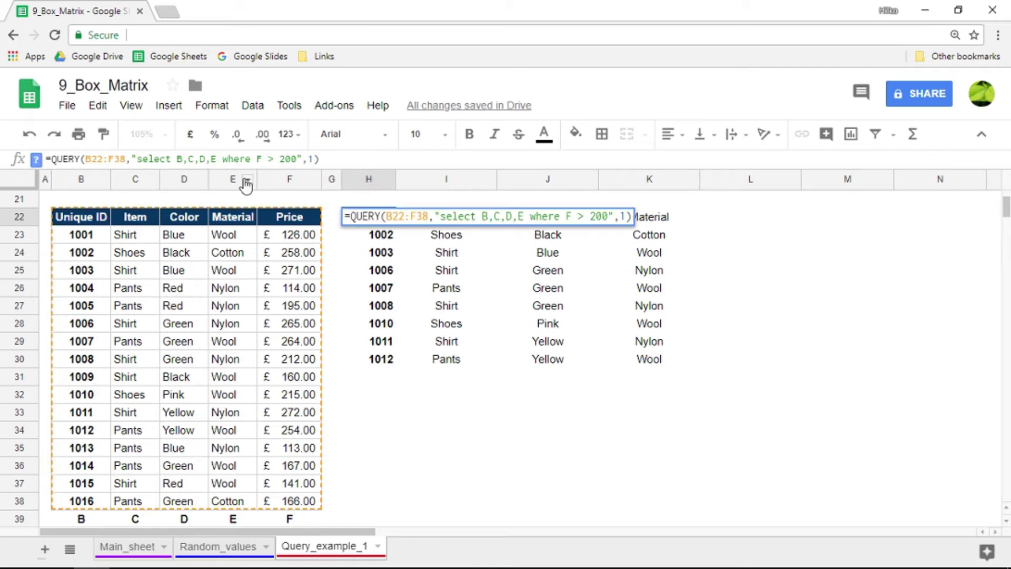
pyautogui.write(',F')
pyautogui.press('Return')
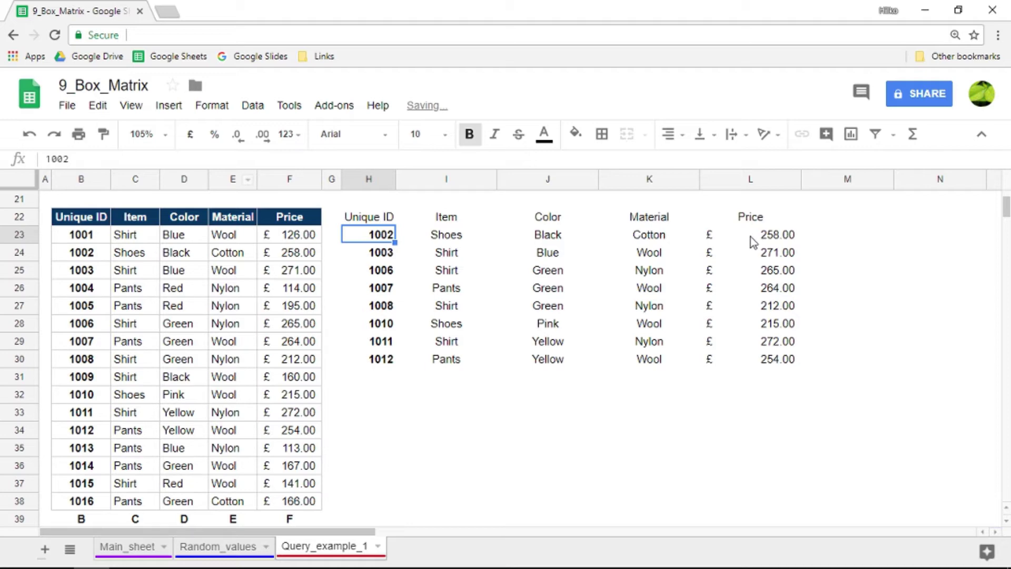
pyautogui.click(750, 236)
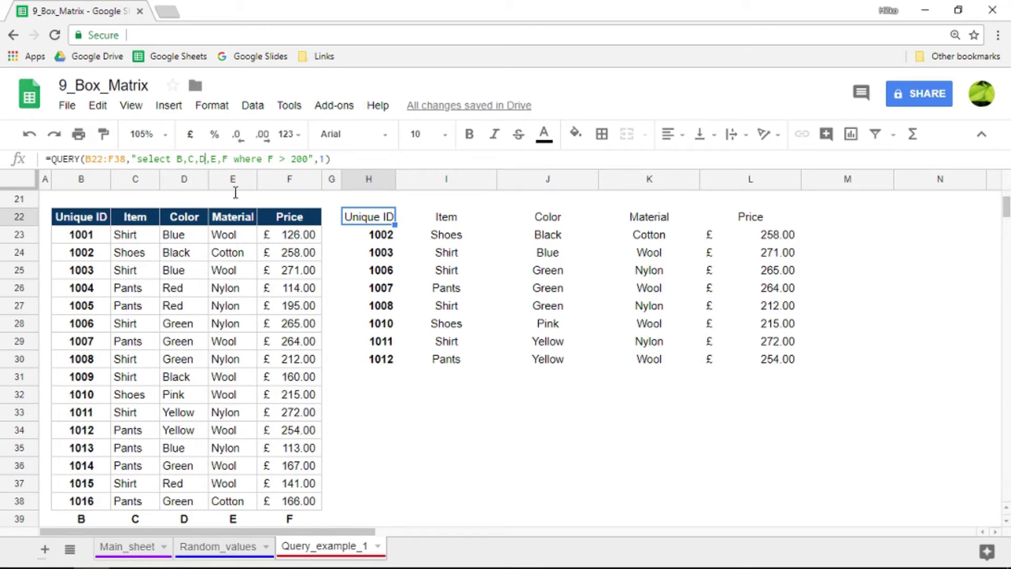
# Swap columns C and D in the H22 query so the list reads select B,D,C,E,F, commit and reselect H22.
pyautogui.click(205, 159)
pyautogui.press('Right')
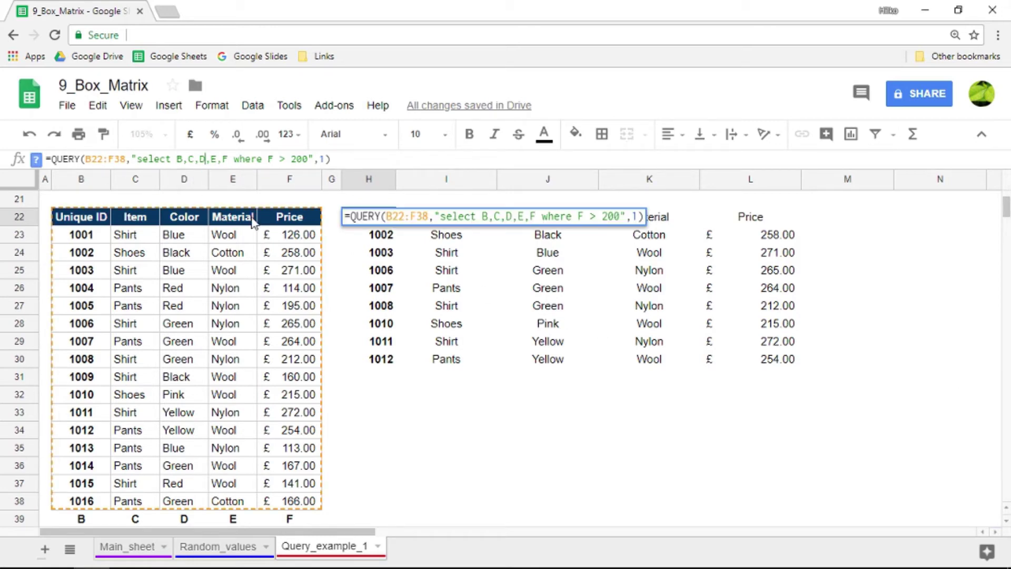
pyautogui.press('BackSpace')
pyautogui.press('BackSpace')
pyautogui.press('BackSpace')
pyautogui.write('D,C')
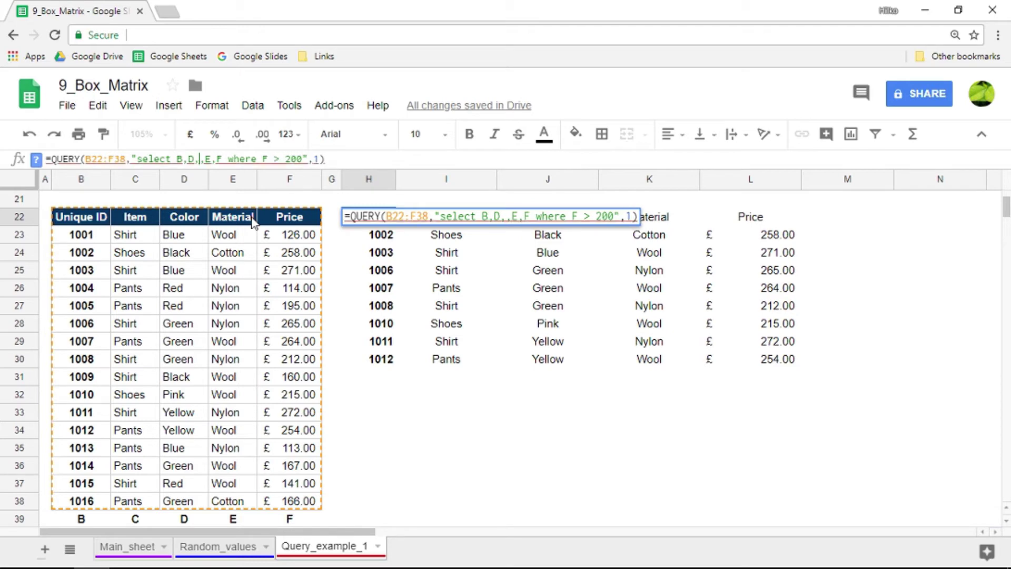
pyautogui.press('Return')
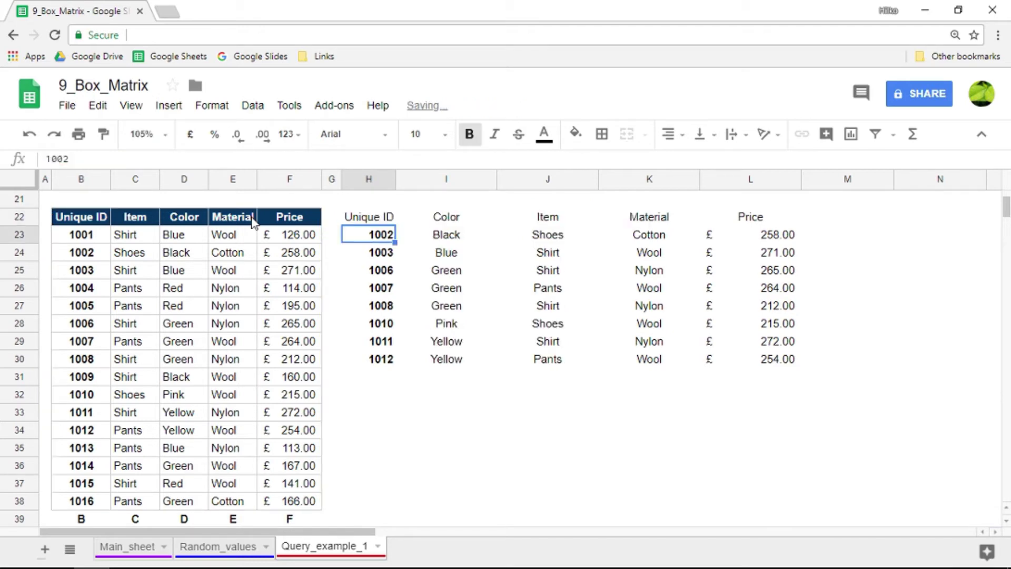
pyautogui.press('Up')
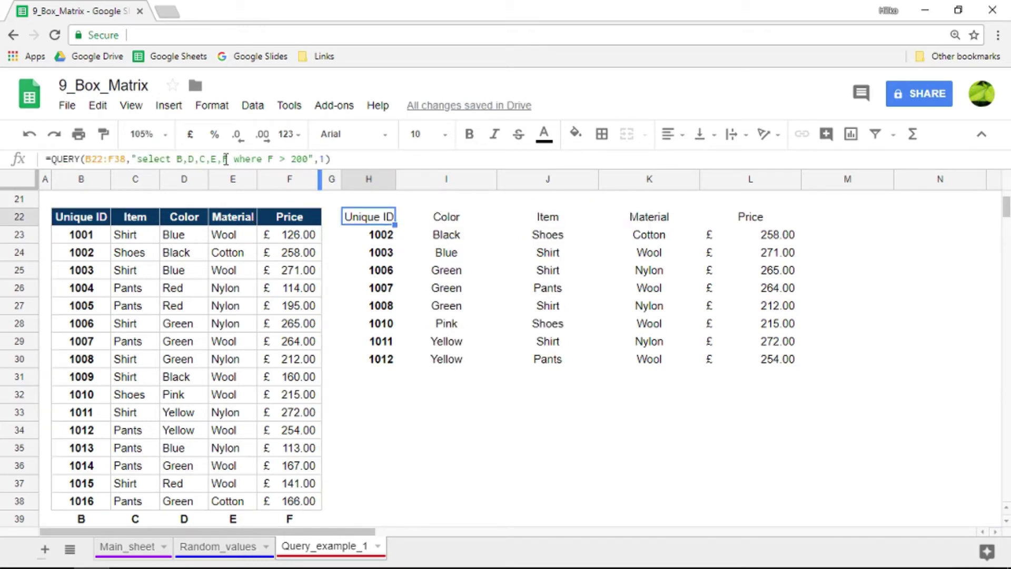
# Swap columns E and F in the H22 query so the list reads select B,D,C,F,E, commit and reselect H22.
pyautogui.click(228, 159)
pyautogui.press('BackSpace')
pyautogui.press('BackSpace')
pyautogui.press('BackSpace')
pyautogui.write('F')
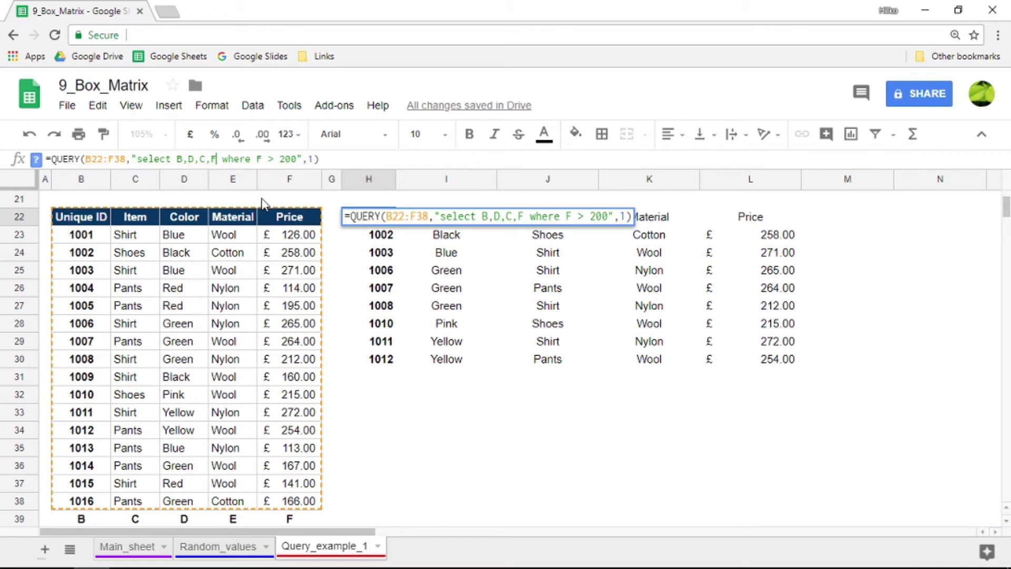
pyautogui.write(',E')
pyautogui.press('Return')
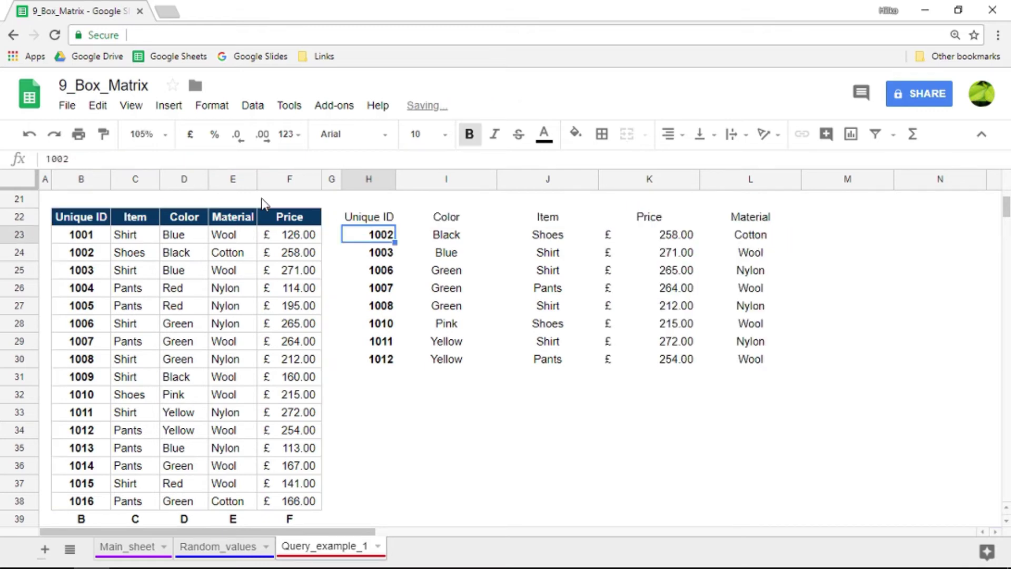
pyautogui.press('Up')
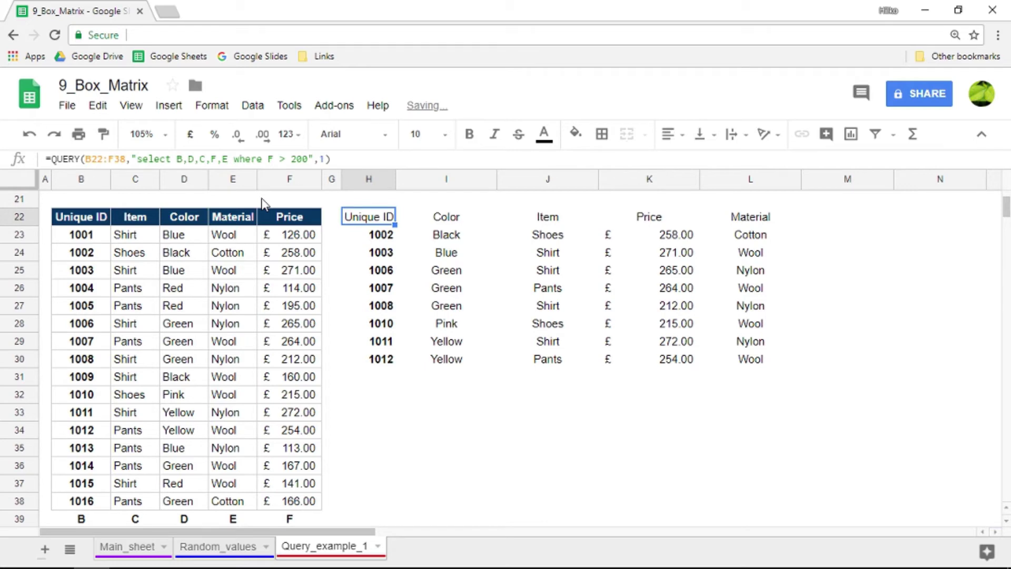
# Change the H22 query's condition to where F < 200, commit the formula and reselect H22.
pyautogui.click(288, 158)
pyautogui.press('BackSpace')
pyautogui.write('<')
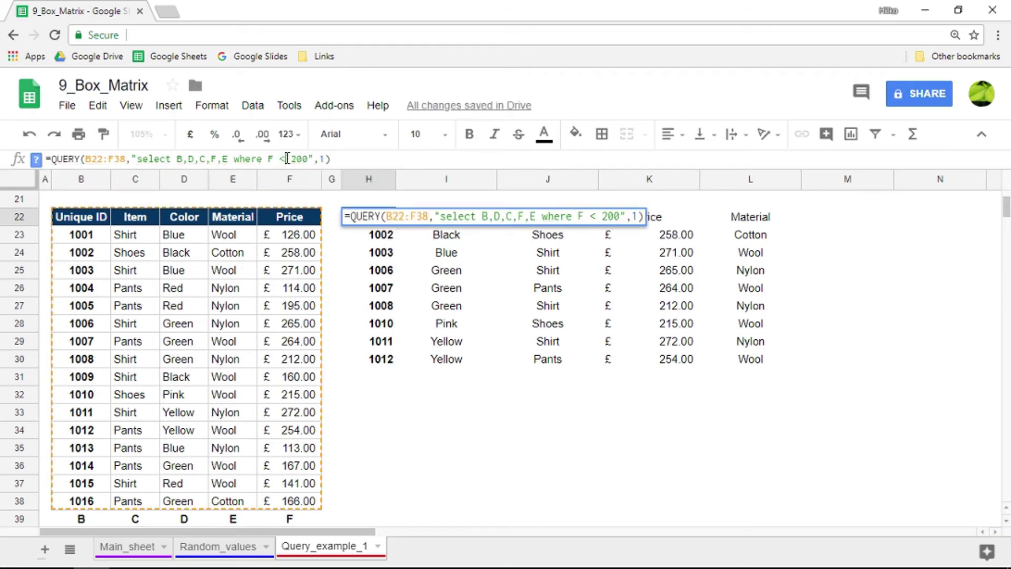
pyautogui.press('Return')
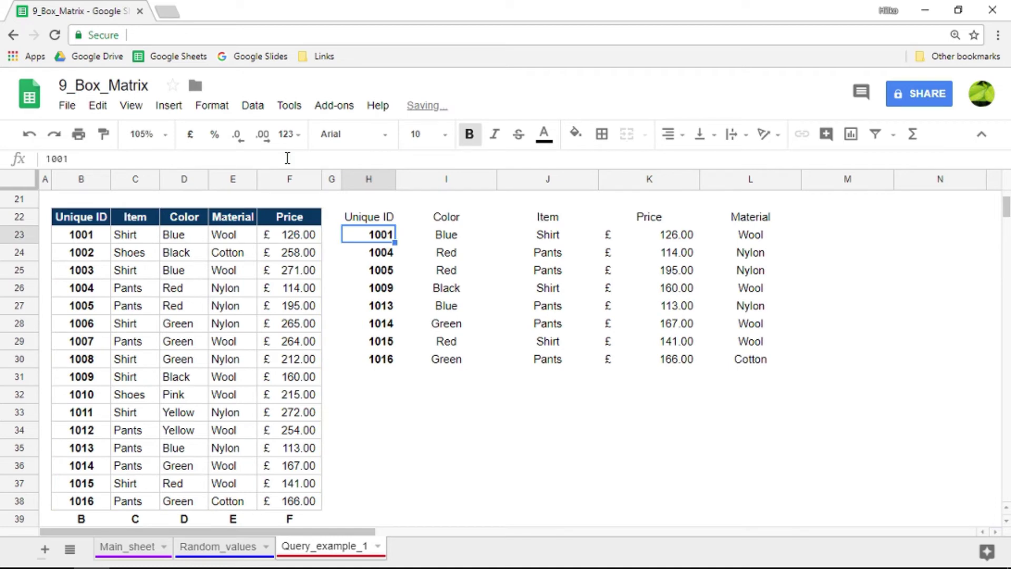
pyautogui.press('Up')
# Examine the header cells of the query output from H22 across to L22, ending back on H22.
pyautogui.press('Right')
pyautogui.press('Right')
pyautogui.press('Right')
pyautogui.press('Right')
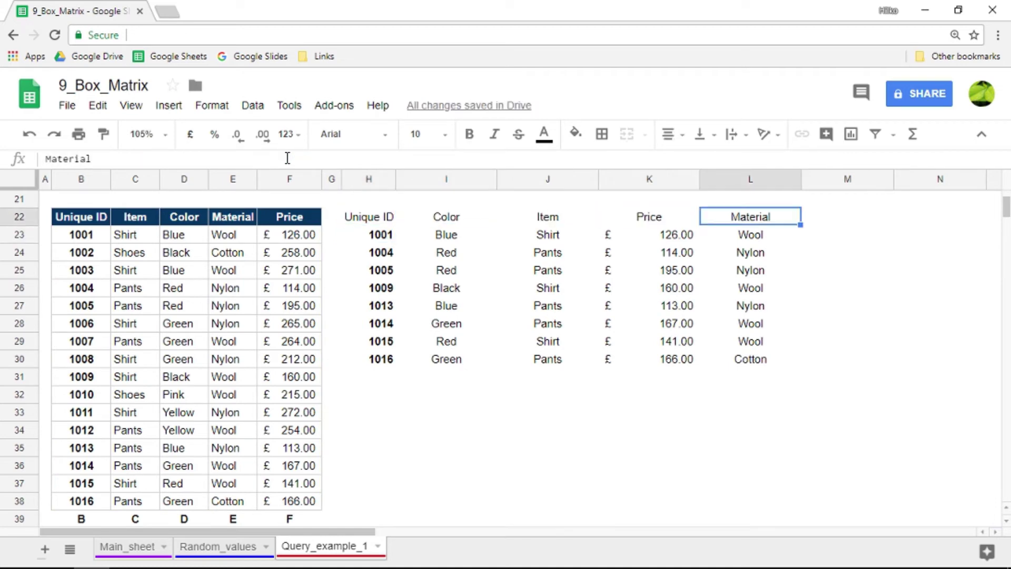
pyautogui.press('Left')
pyautogui.press('Left')
pyautogui.press('Left')
pyautogui.press('Left')
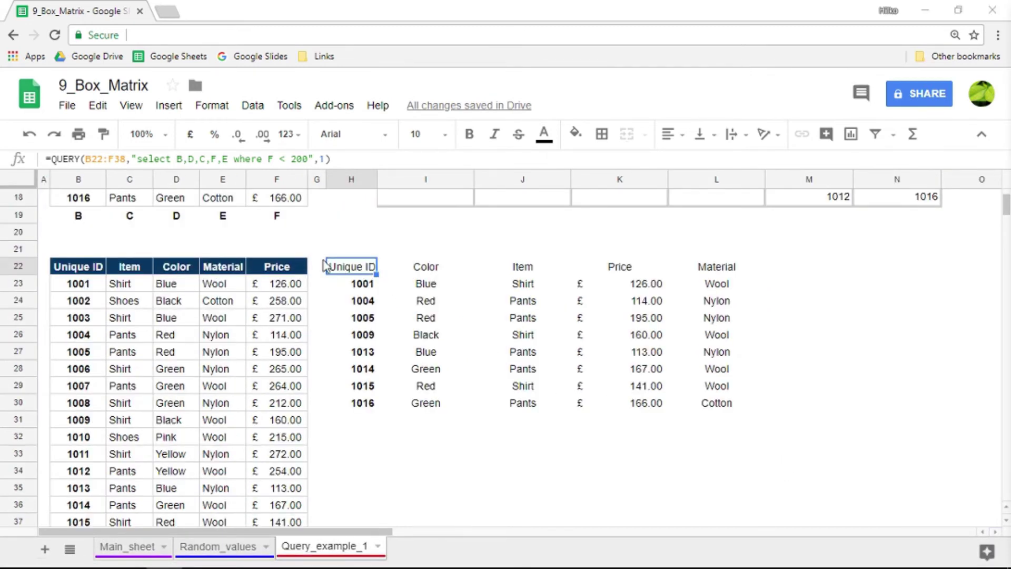
# Begin a label clause after where F < 200 in the H22 query string.
pyautogui.click(310, 158)
pyautogui.write('albel')
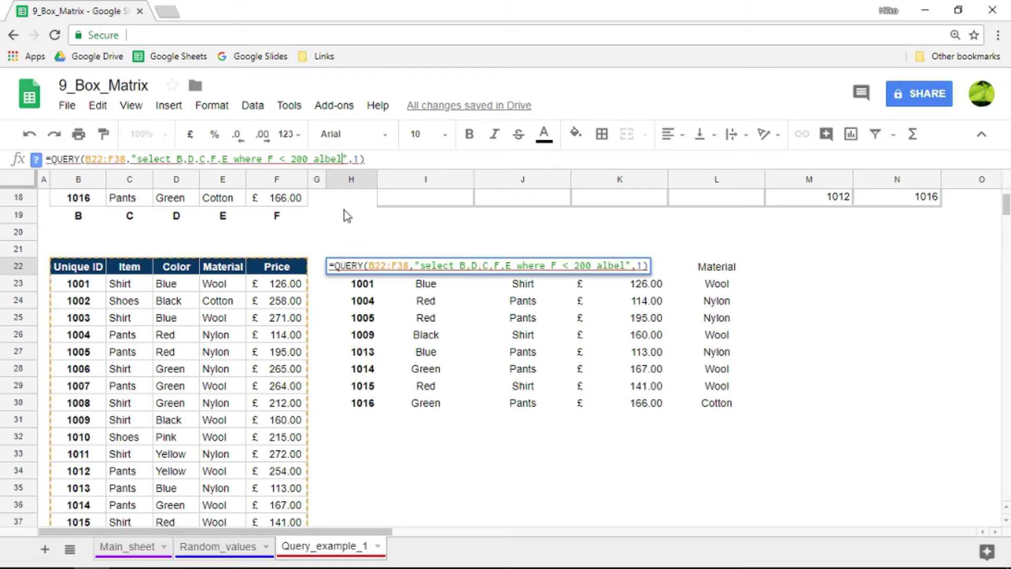
pyautogui.press('BackSpace')
pyautogui.press('BackSpace')
pyautogui.press('BackSpace')
pyautogui.press('BackSpace')
pyautogui.press('BackSpace')
pyautogui.press('BackSpace')
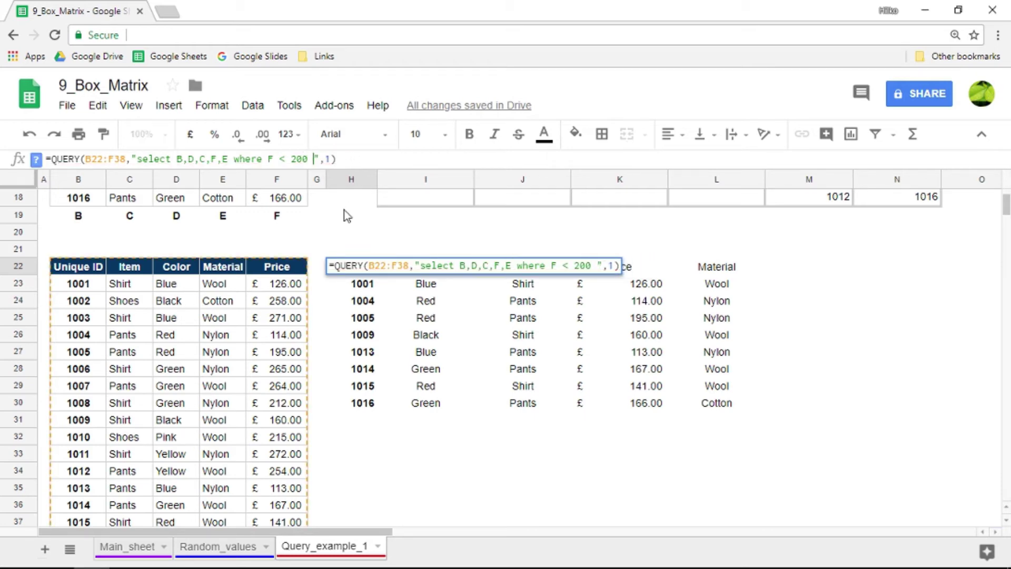
pyautogui.write('label ')
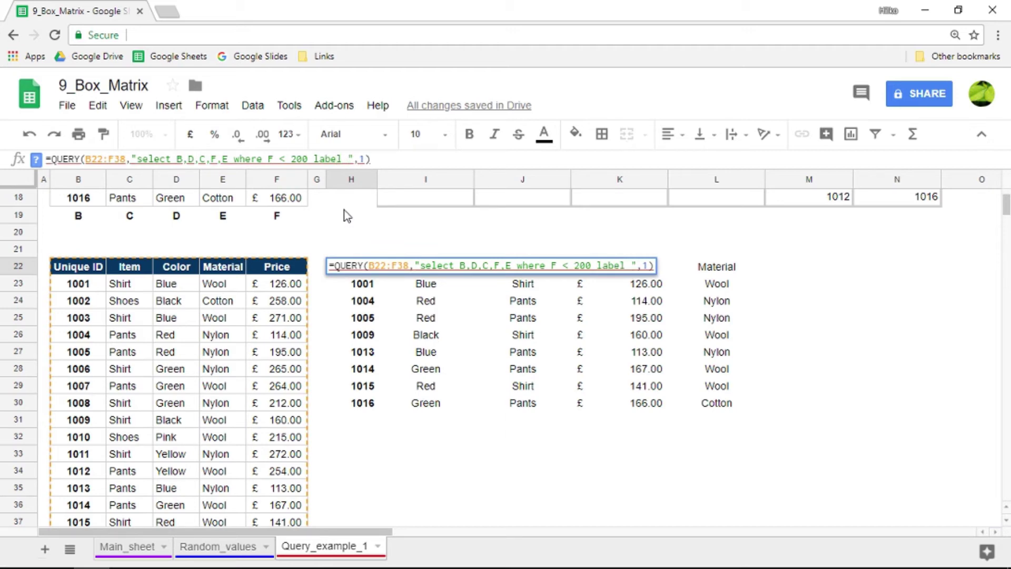
# Give columns B, C, D, E and F empty labels ('') in the H22 query's label clause, commit and reselect H22.
pyautogui.write('C')
pyautogui.press('BackSpace')
pyautogui.write('B')
pyautogui.write("'', C")
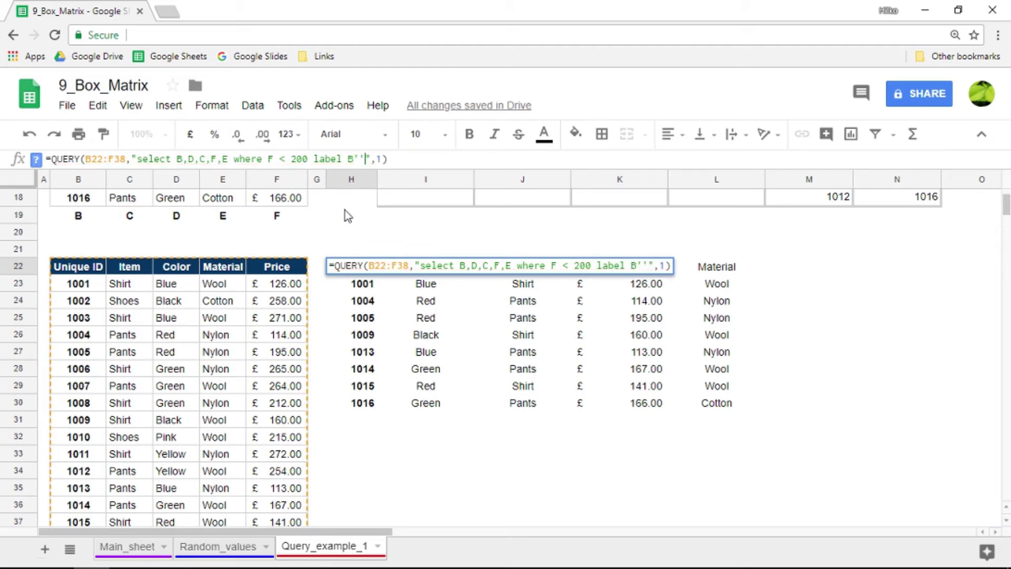
pyautogui.write("''")
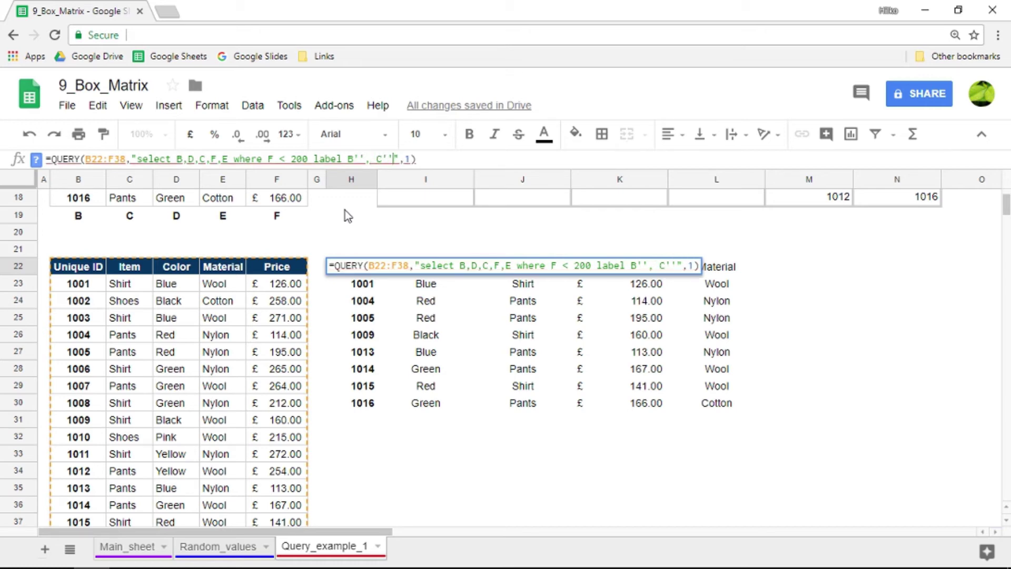
pyautogui.write(", D''")
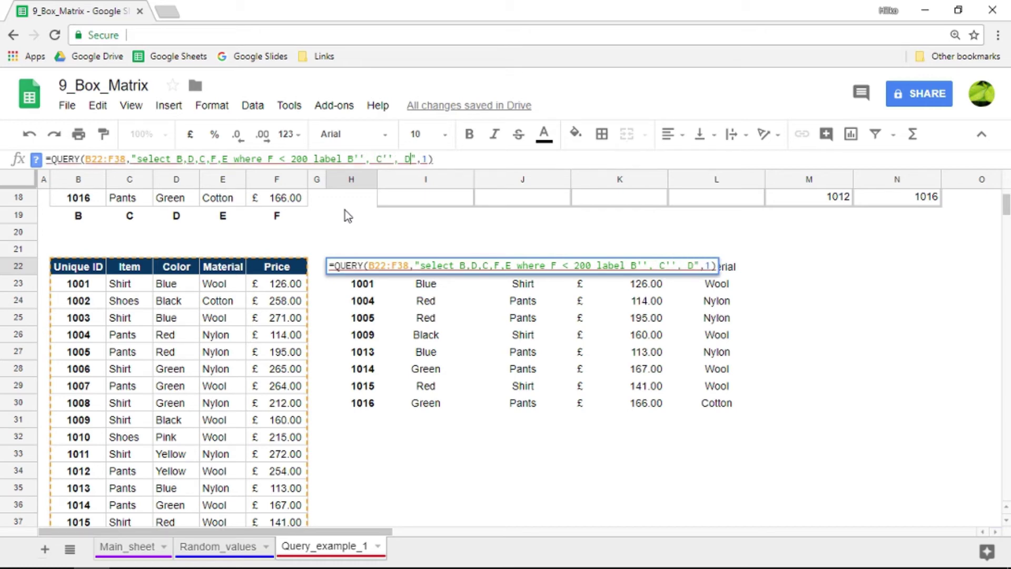
pyautogui.write(",E''")
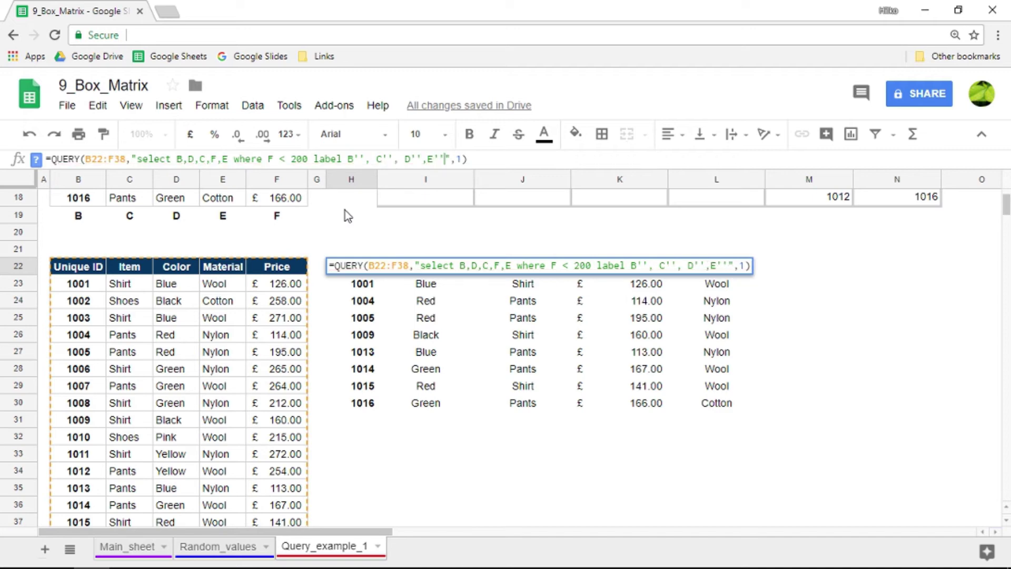
pyautogui.write(",F''")
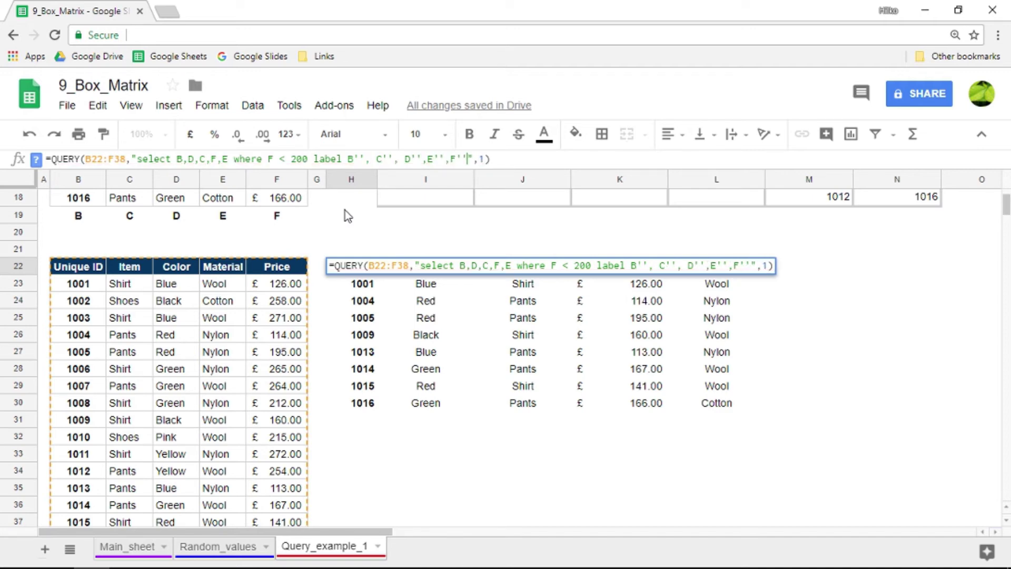
pyautogui.press('Return')
pyautogui.press('Up')
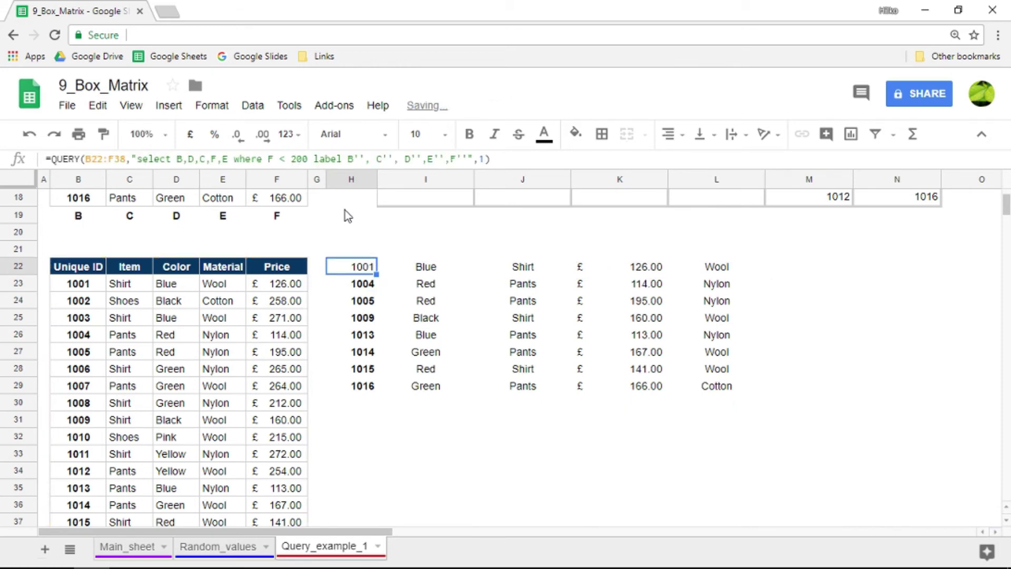
# Examine the first row of the query output from H22 across to L22 and back.
pyautogui.press('Right')
pyautogui.press('Right')
pyautogui.press('Right')
pyautogui.press('Right')
pyautogui.press('Left')
pyautogui.press('Left')
pyautogui.press('Left')
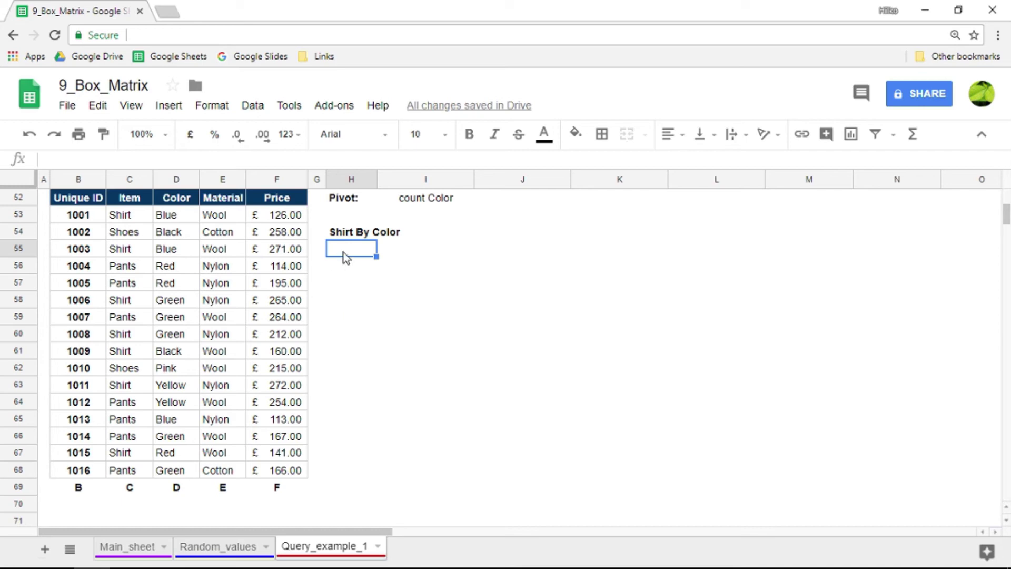
# Start a QUERY formula in H55 under Shirt By Color on range B52:F68, with an empty query string and 1 header row.
pyautogui.write('=QUERY(')
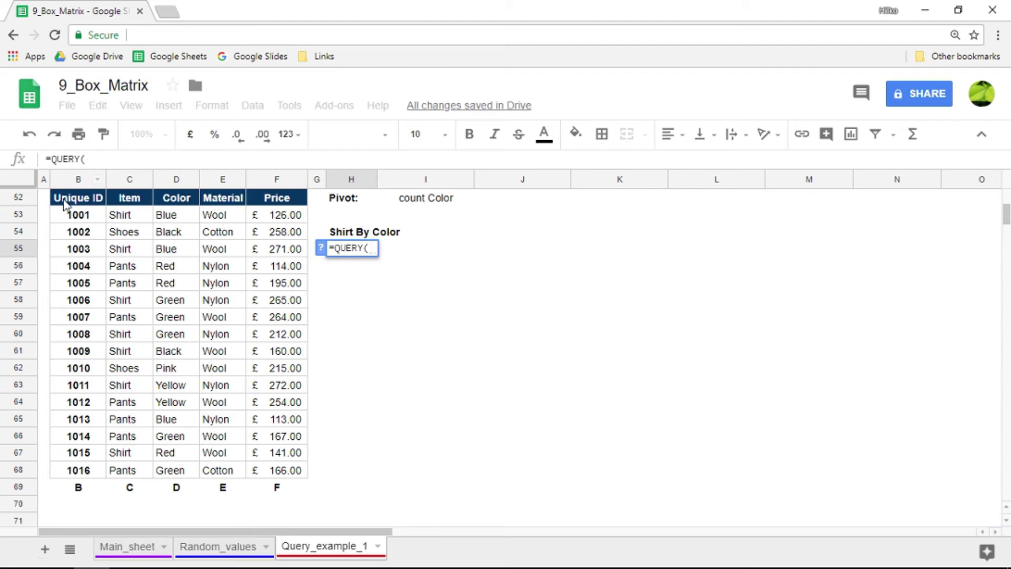
pyautogui.moveTo(66, 203); pyautogui.dragTo(273, 474)
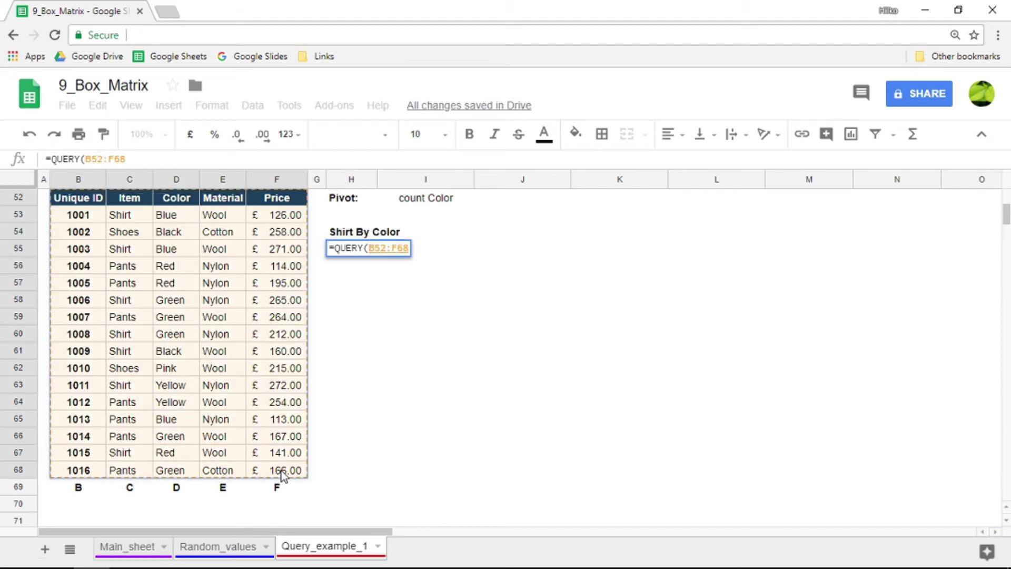
pyautogui.write(',"",1)')
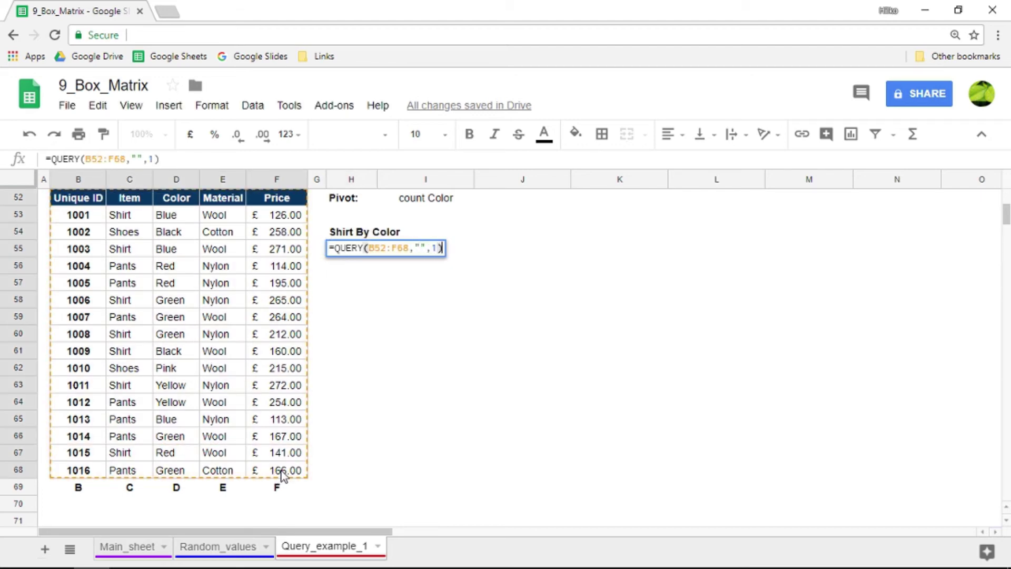
pyautogui.press('Left')
pyautogui.press('Left')
pyautogui.press('Left')
# Fill the H55 query string with select count(B) where C = 'Shirt'.
pyautogui.write('select ')
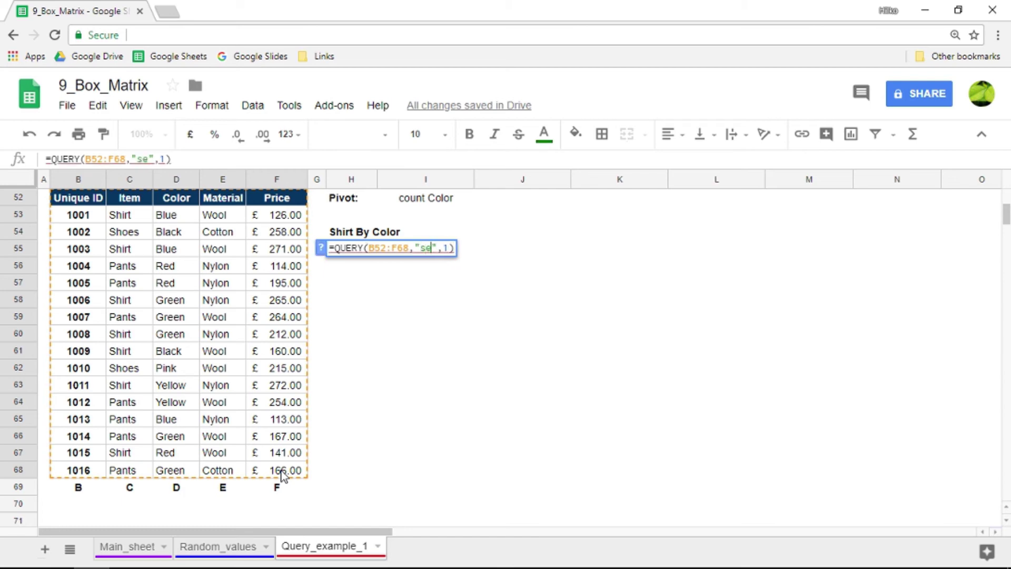
pyautogui.write('count(')
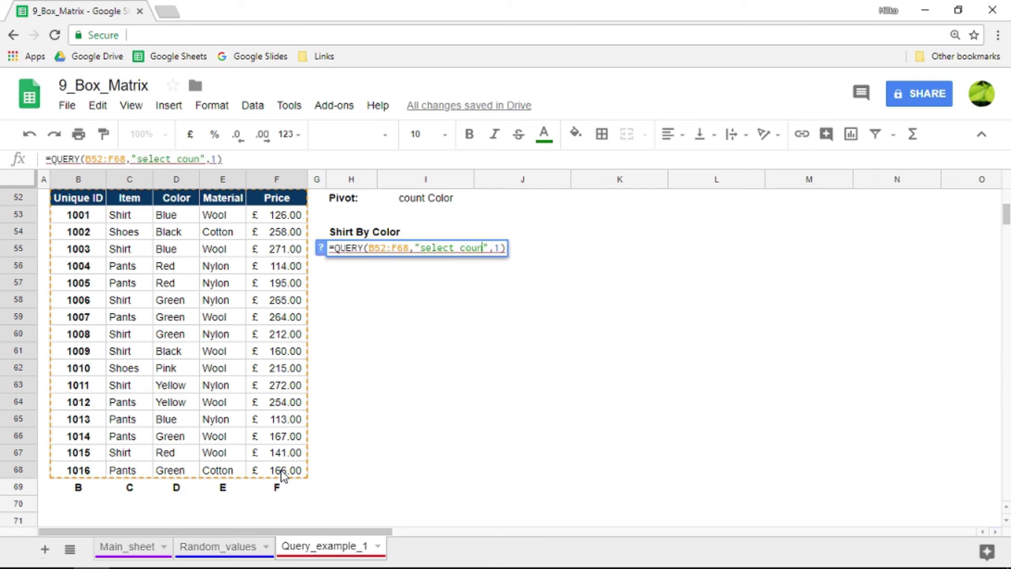
pyautogui.write('B)')
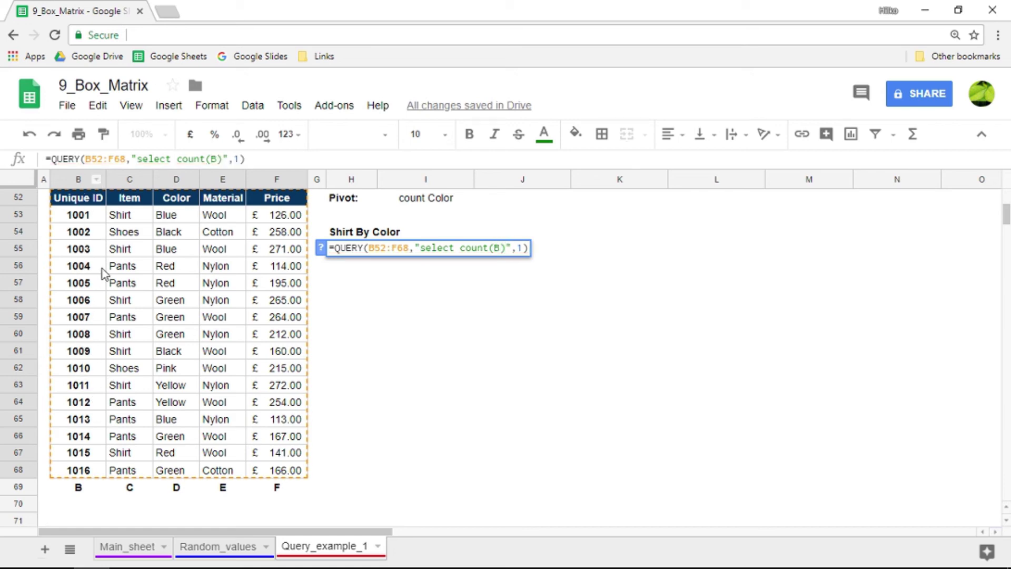
pyautogui.write(' where ')
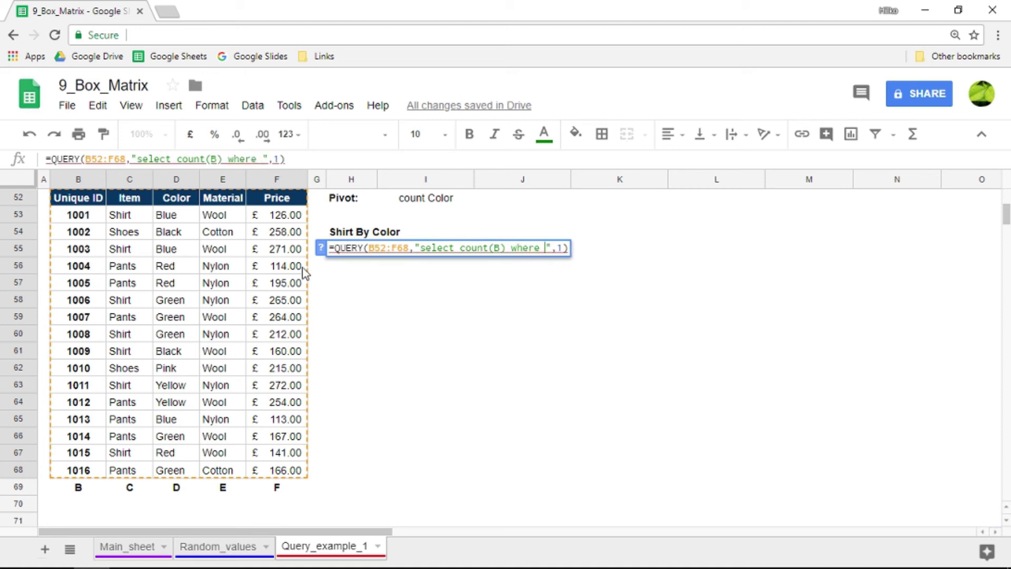
pyautogui.write('C =')
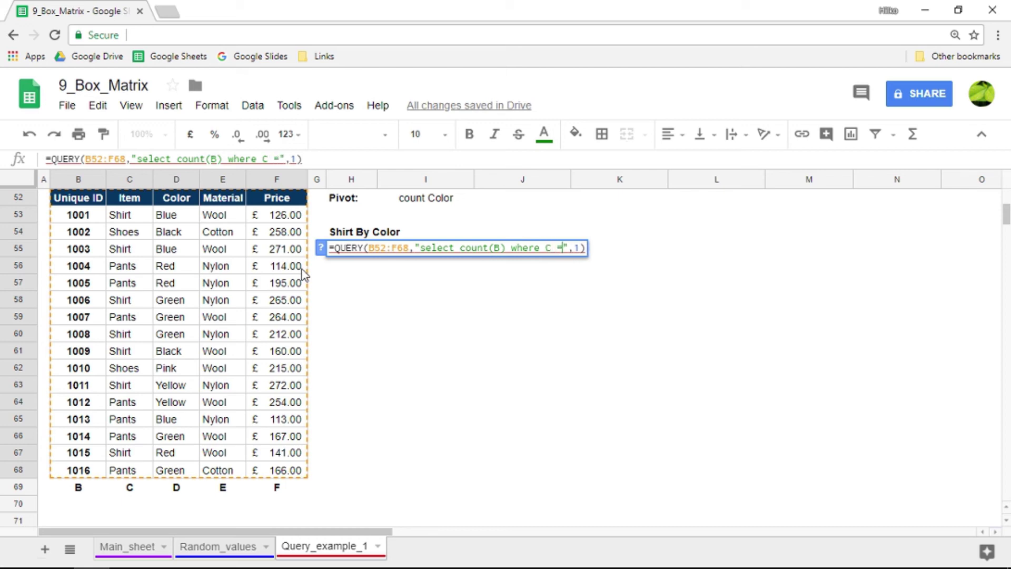
pyautogui.write(" 'Shirt'")
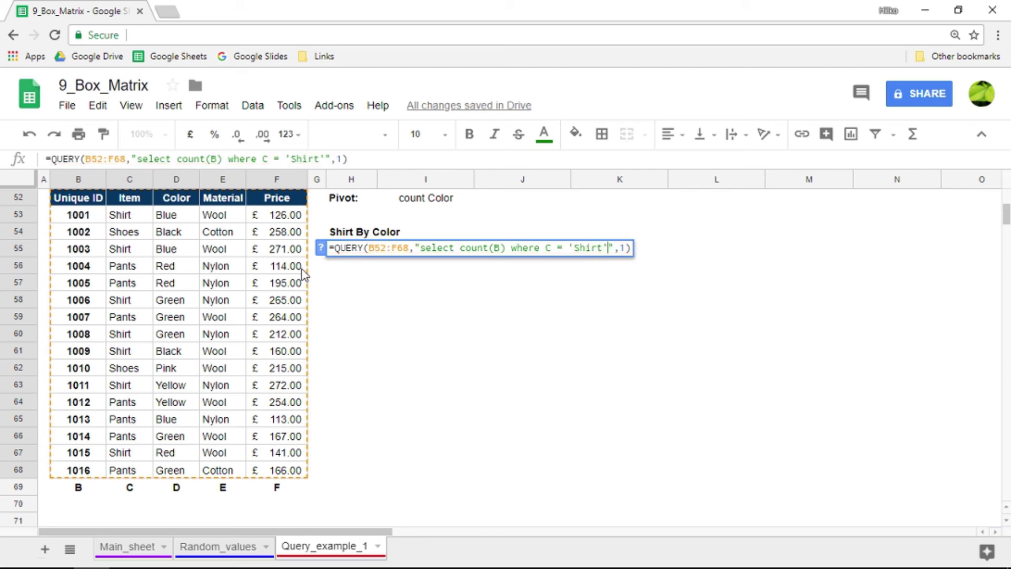
# Append pivot D to the H55 query string and commit the formula.
pyautogui.write(' pivot ')
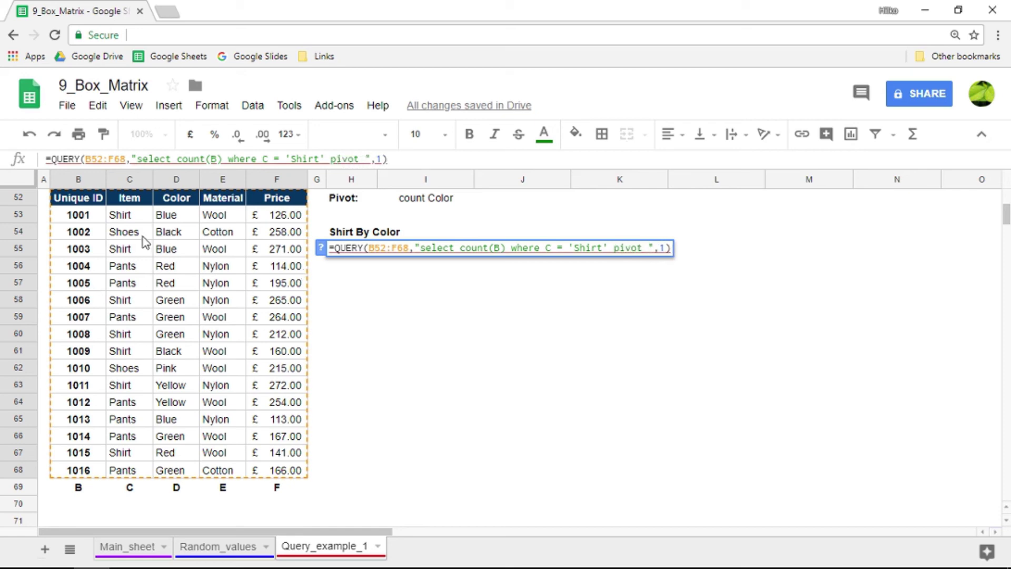
pyautogui.write('D')
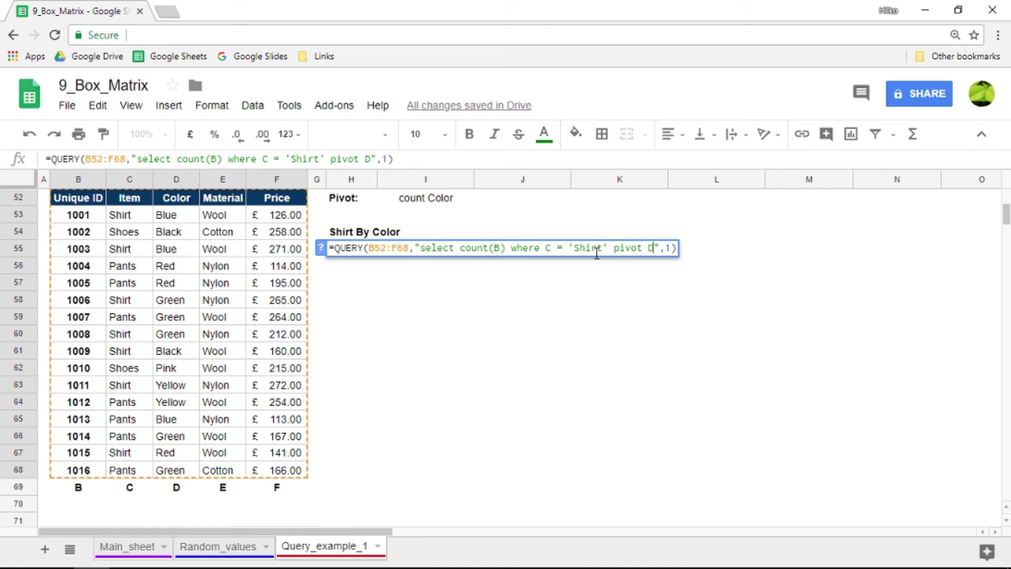
pyautogui.press('Return')
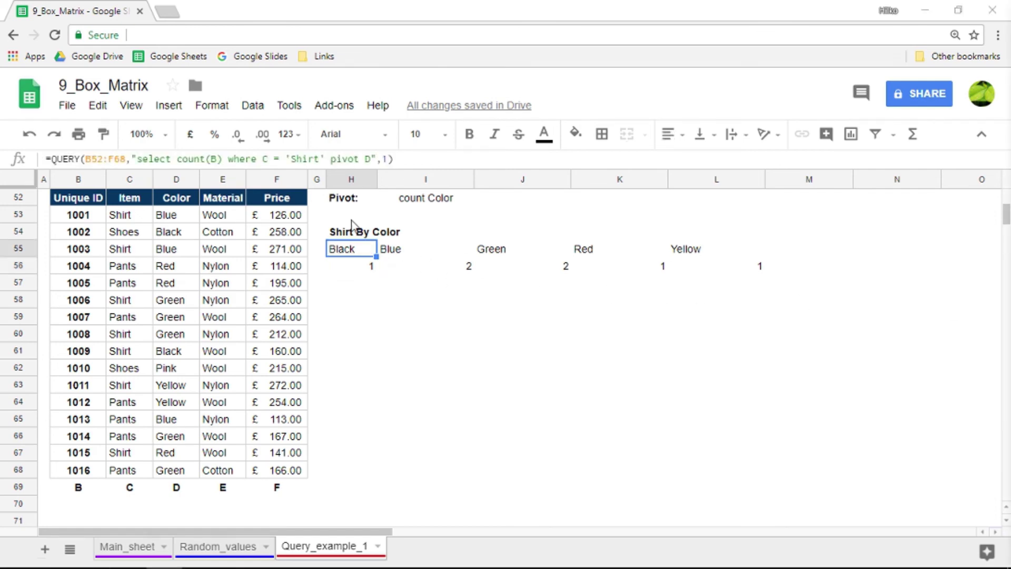
# Change the H55 query's pivot column to E and commit the formula.
pyautogui.click(368, 159)
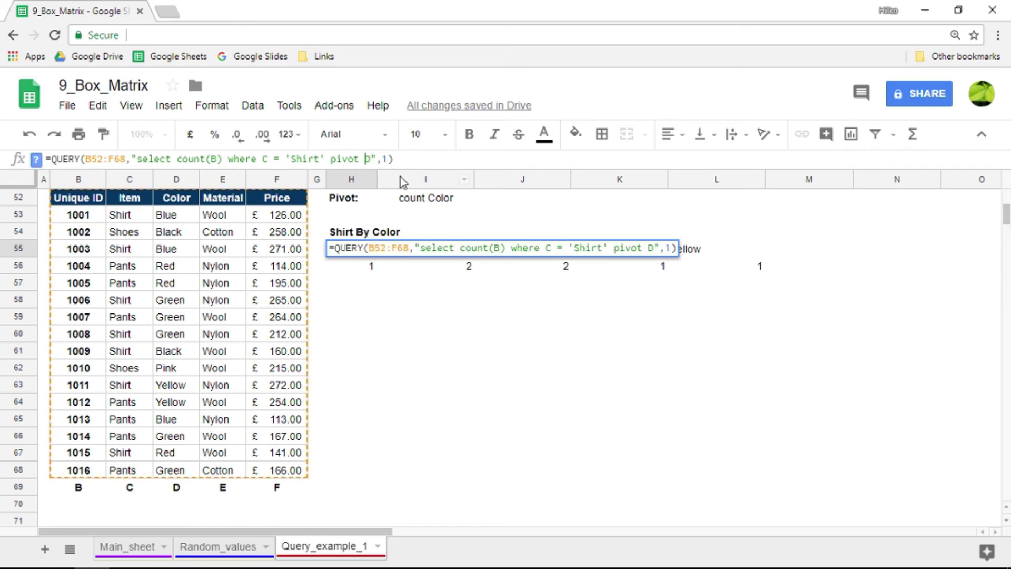
pyautogui.press('BackSpace')
pyautogui.write('E')
pyautogui.press('Return')
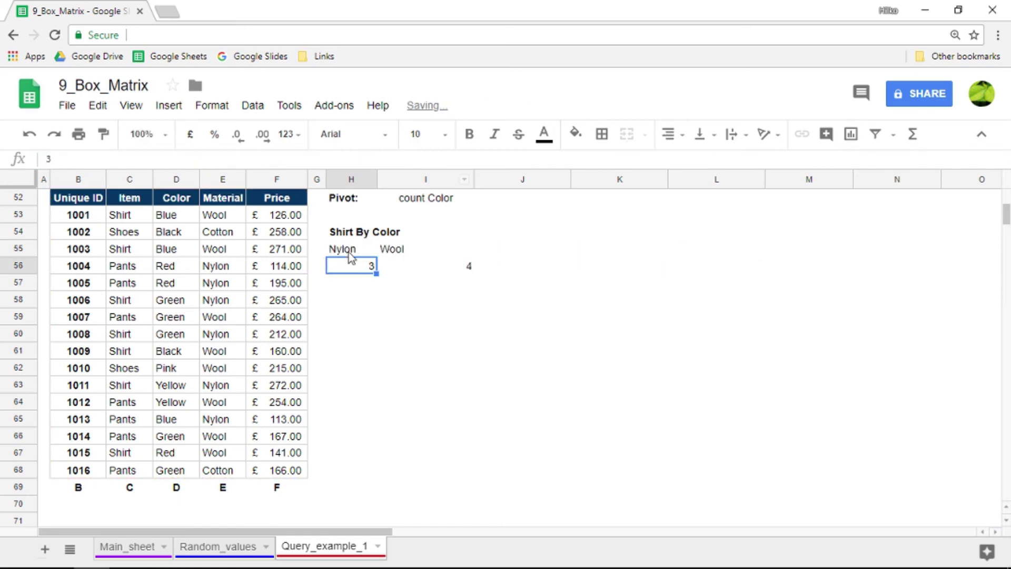